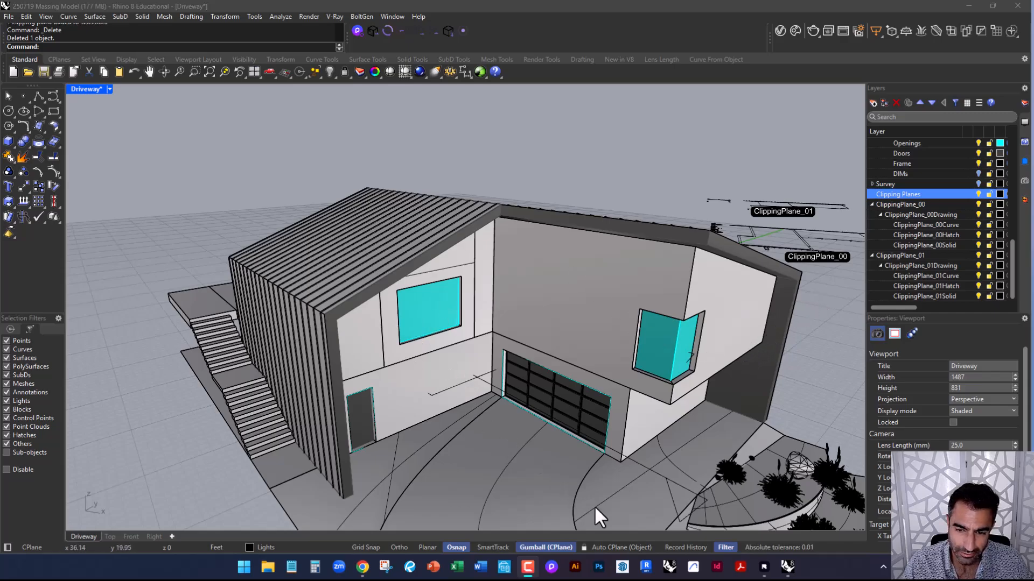
Switch to Rayon and examine the upper floor plan, including the primary bedroom, bath, living/kitchen area and terrace
click(764, 568)
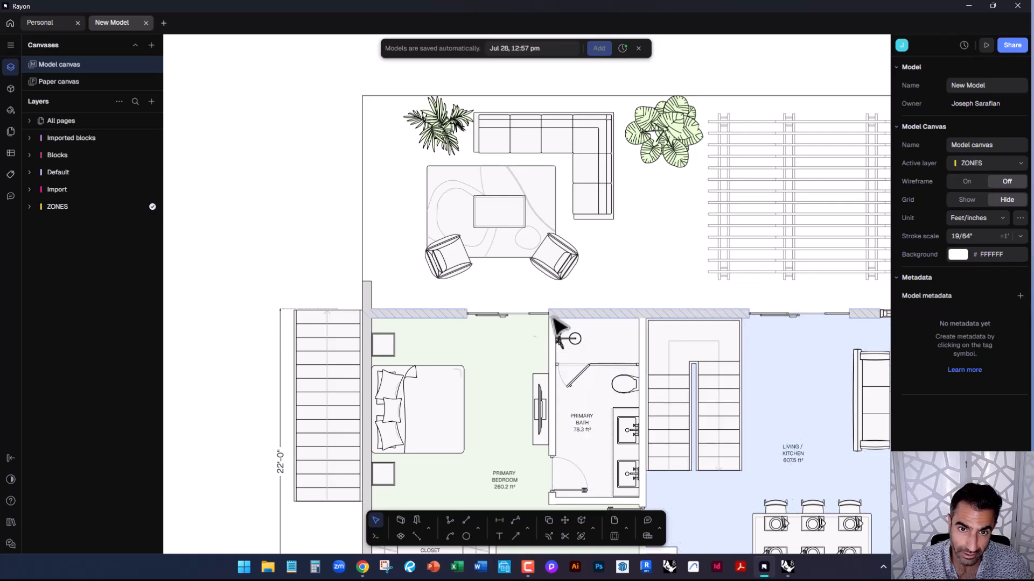
middle_drag(387, 302, 316, 292)
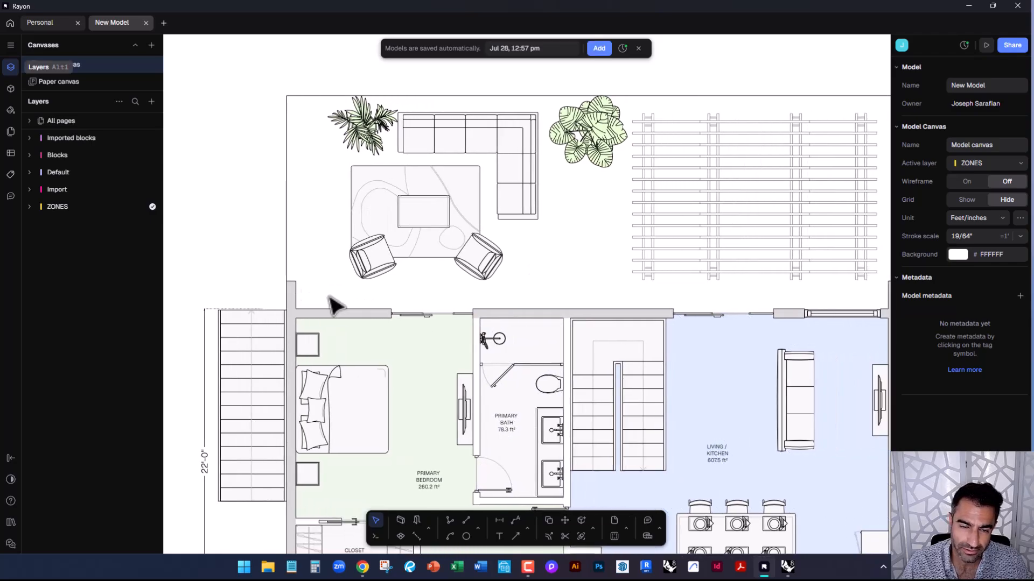
middle_drag(423, 356, 392, 252)
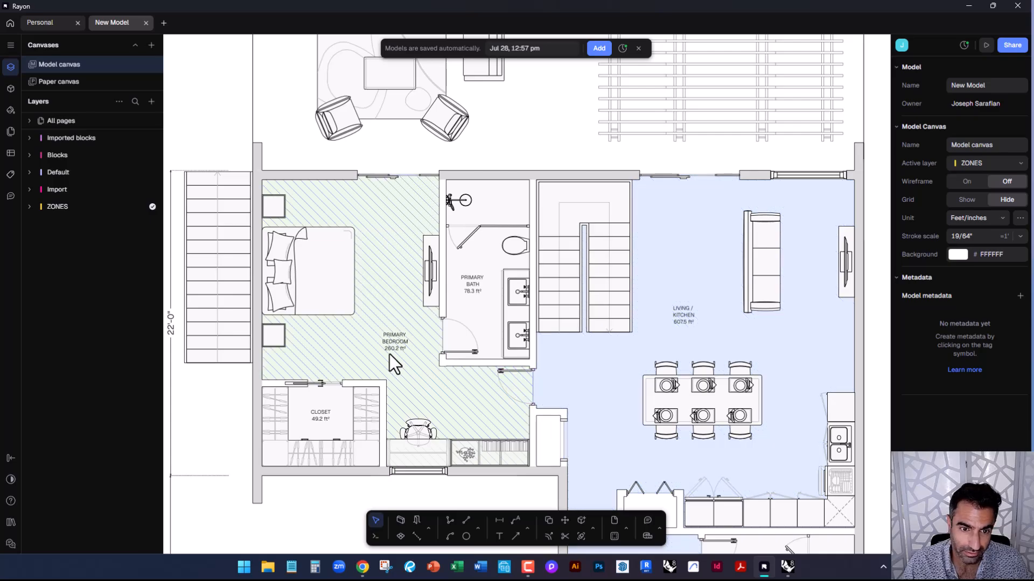
middle_drag(390, 354, 450, 367)
middle_drag(605, 448, 461, 270)
middle_drag(512, 296, 651, 451)
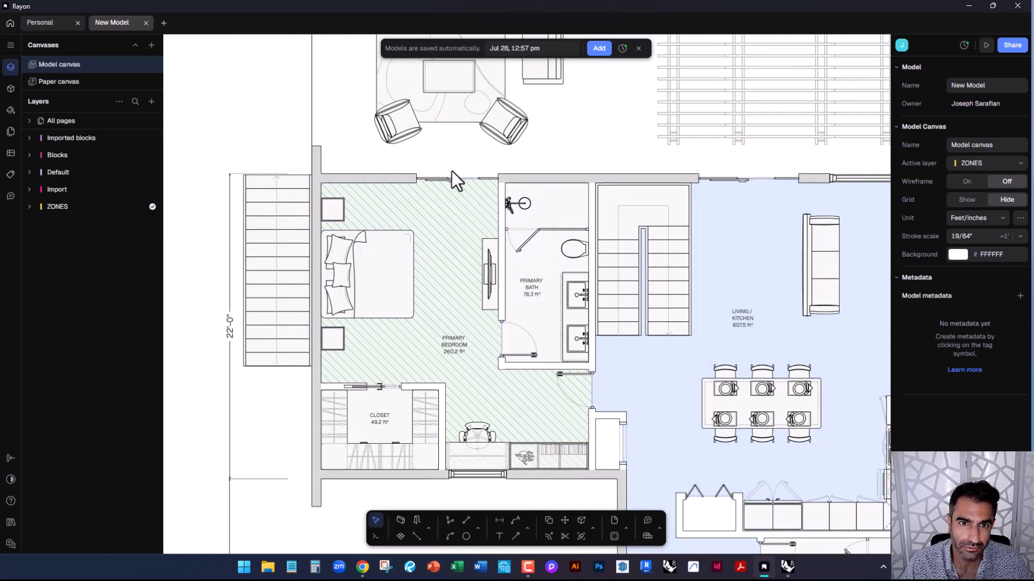
scroll(397, 330, up, 5)
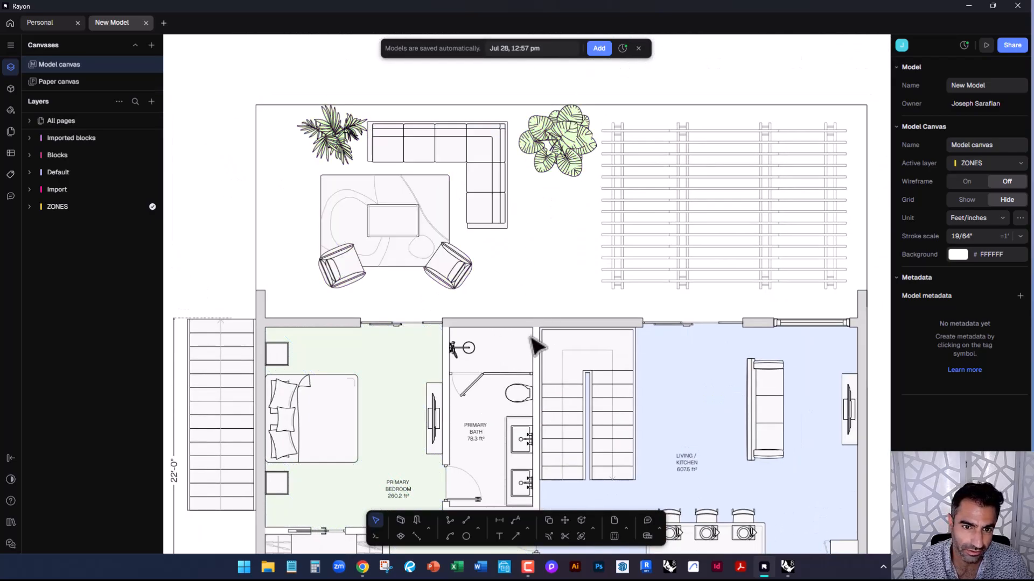
Examine the lower floor plan with the guest bedroom, guest bathroom, guest living/kitchen area and garage
middle_drag(484, 383, 868, 323)
middle_drag(376, 404, 740, 329)
middle_drag(258, 346, 498, 318)
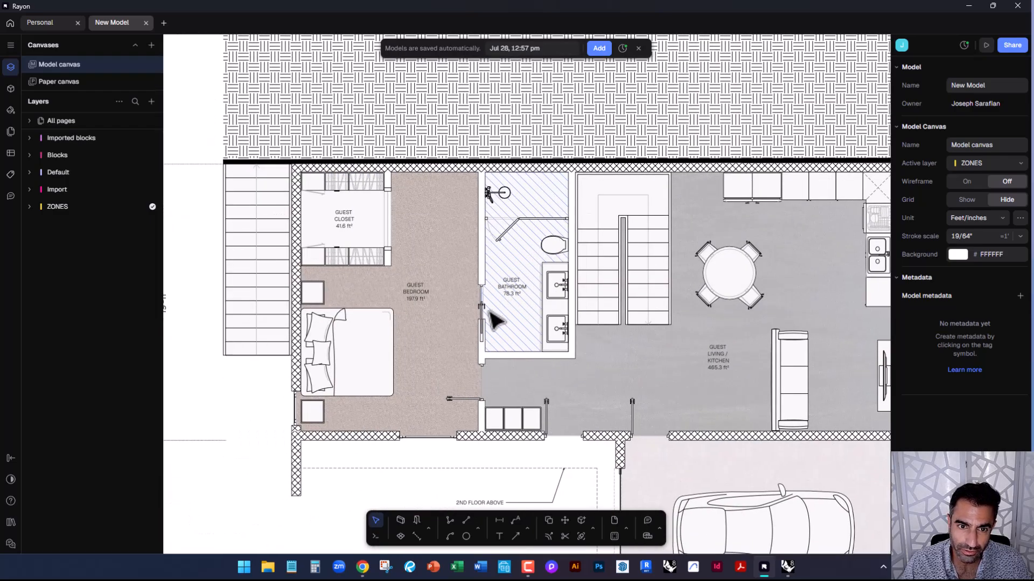
middle_drag(547, 411, 463, 269)
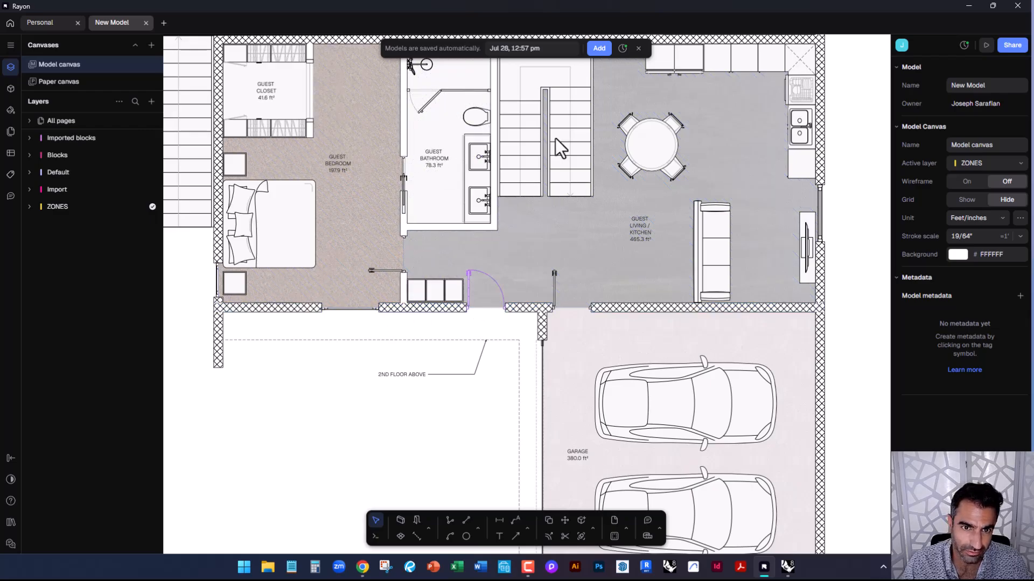
middle_drag(363, 213, 388, 374)
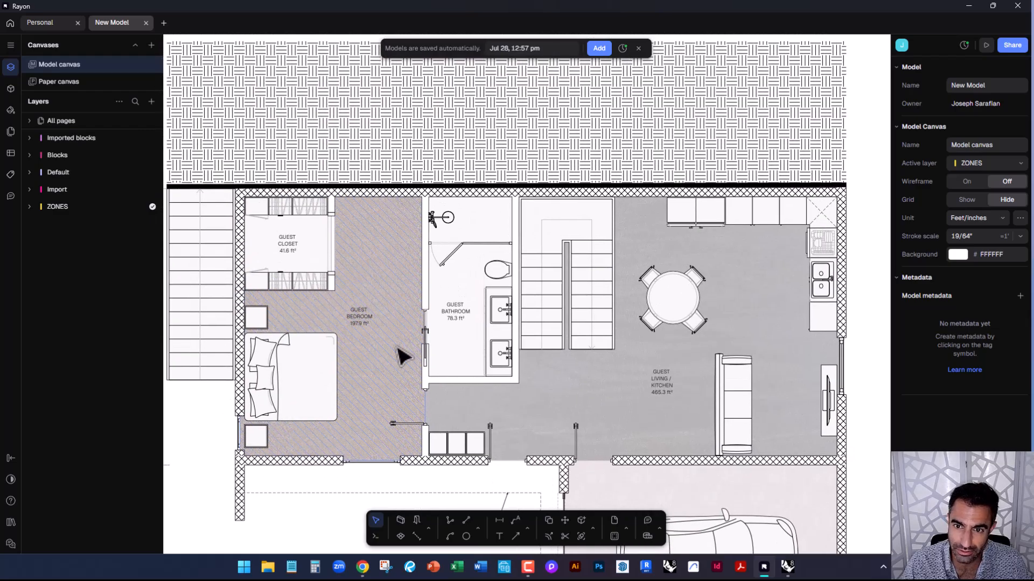
middle_drag(478, 319, 534, 375)
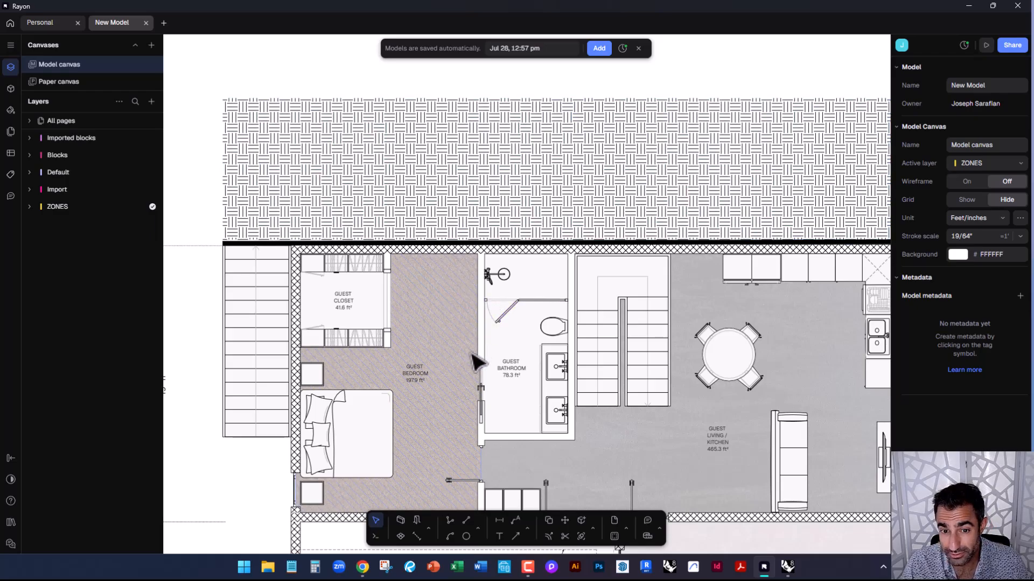
scroll(475, 361, down, 3)
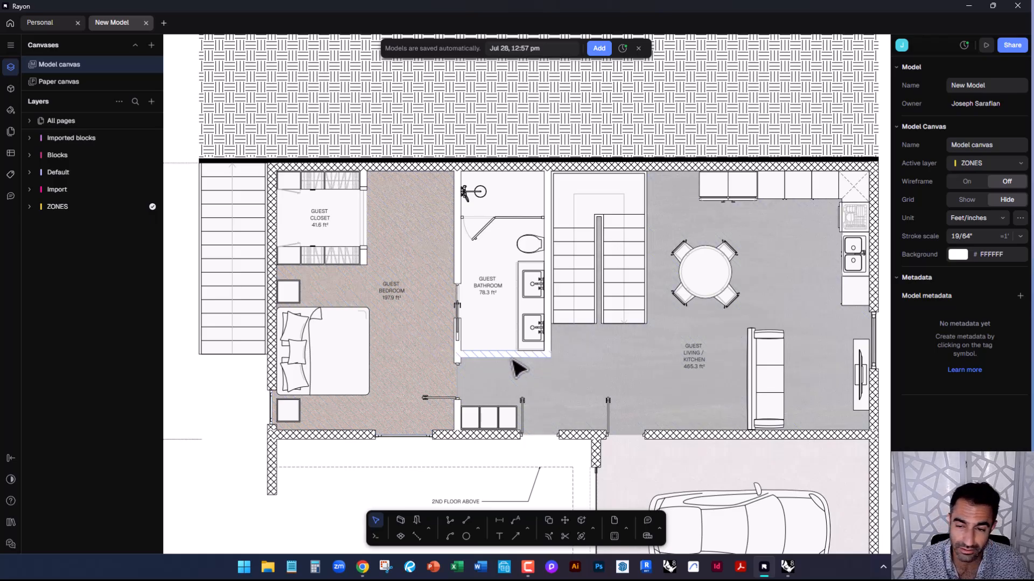
scroll(502, 358, down, 3)
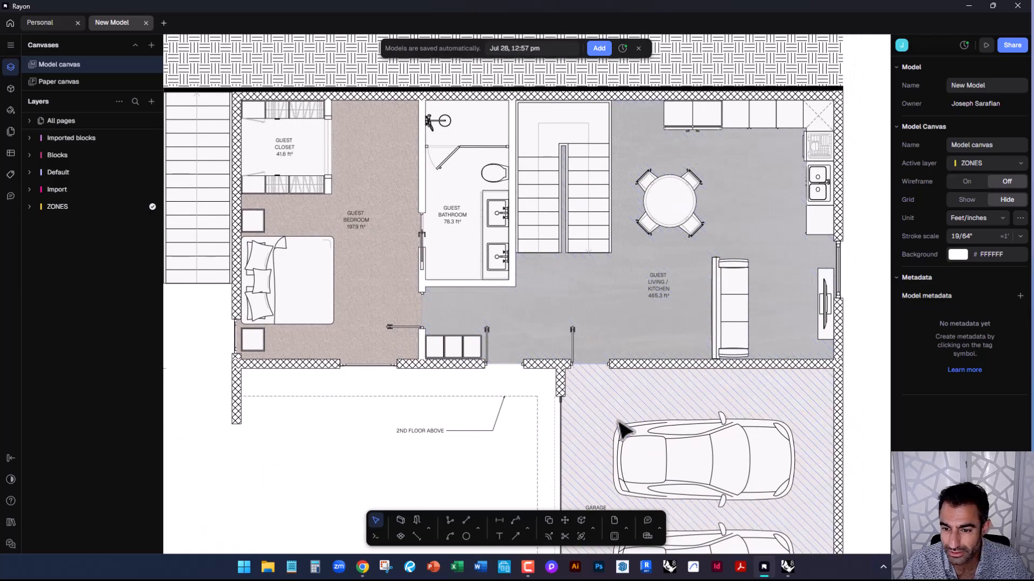
Switch back to Rhino and examine the house's horizontal clipping plane ClippingPlane_00 and the 2D plan drawings beside the model
click(790, 570)
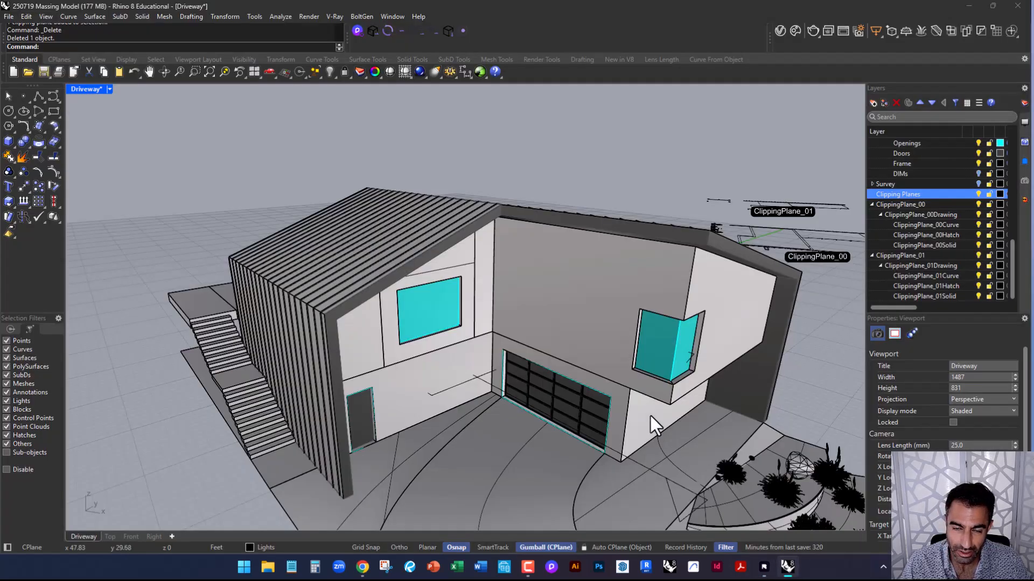
right_drag(667, 177, 652, 253)
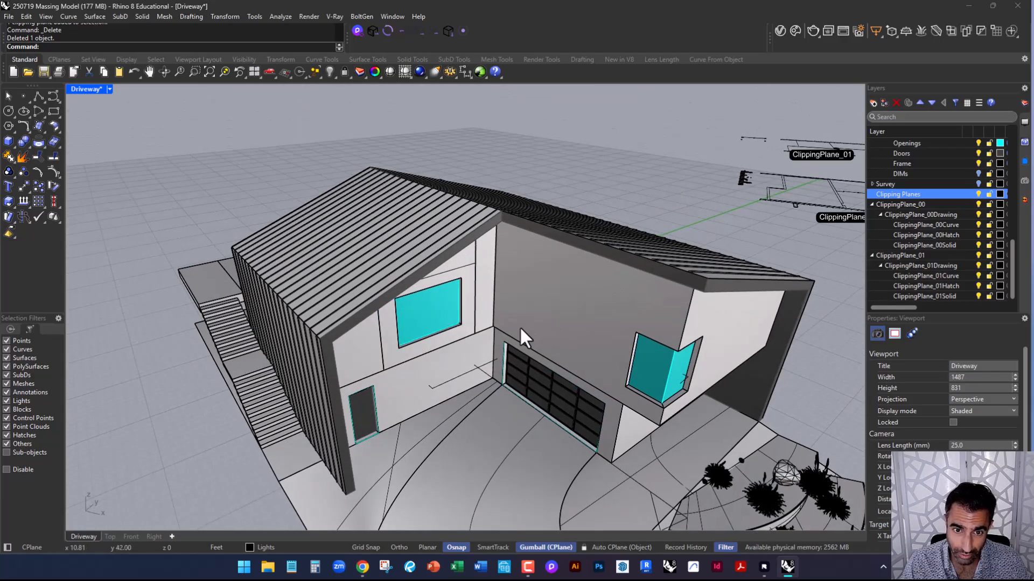
scroll(378, 334, down, 2)
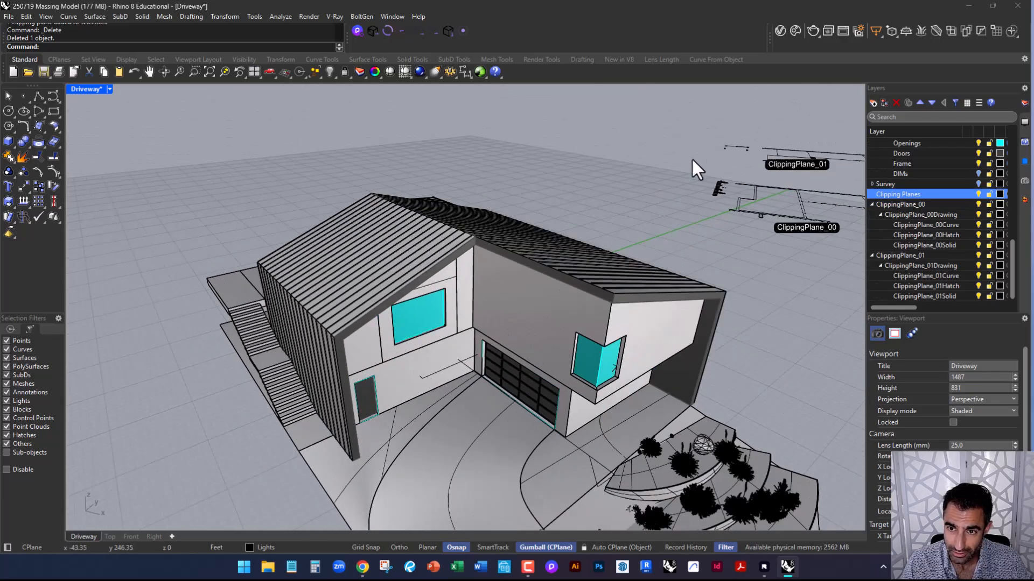
click(439, 370)
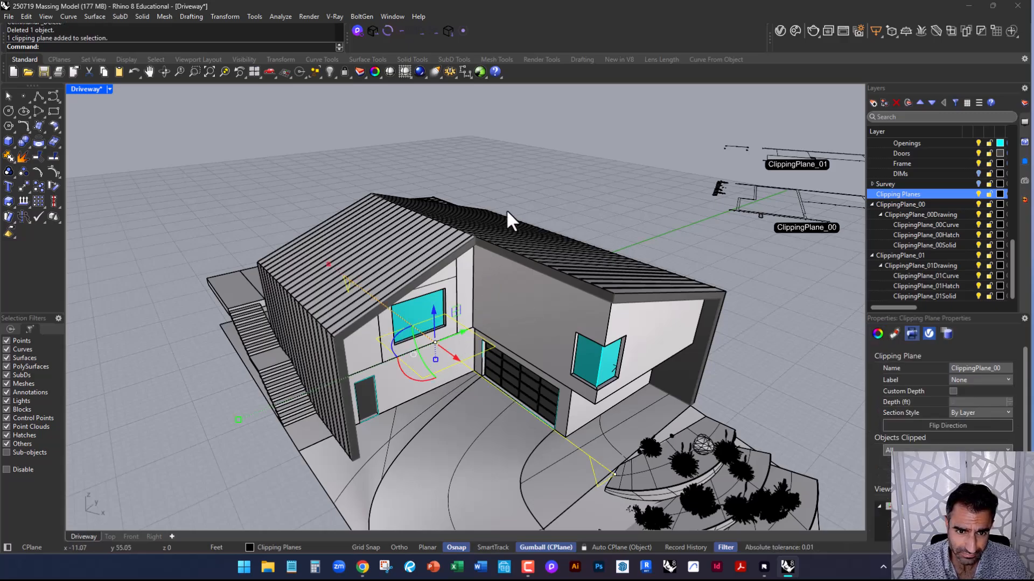
mouse_move(548, 208)
right_down()
mouse_move(554, 179)
mouse_move(530, 203)
right_up()
right_drag(445, 374, 484, 364)
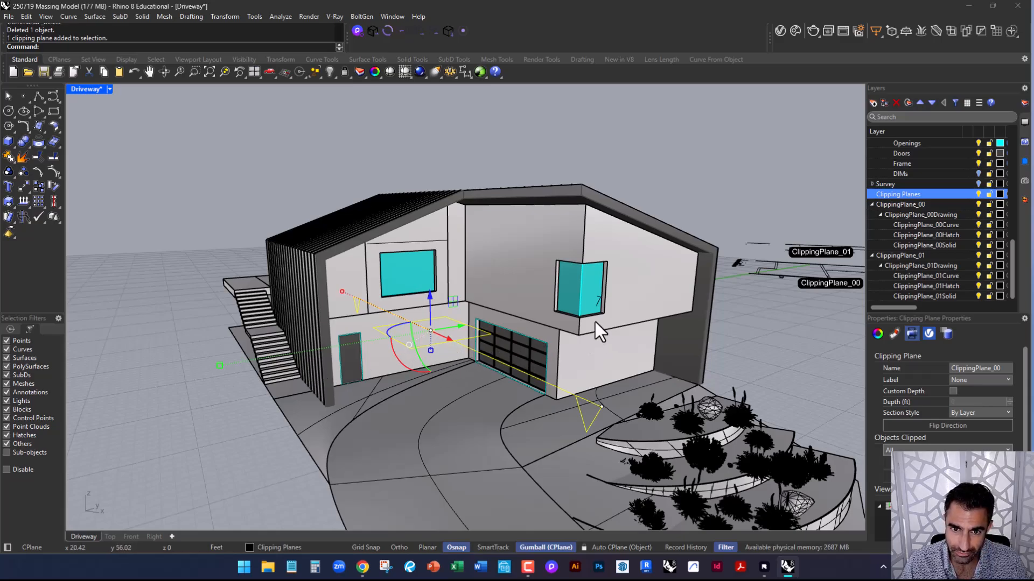
click(767, 357)
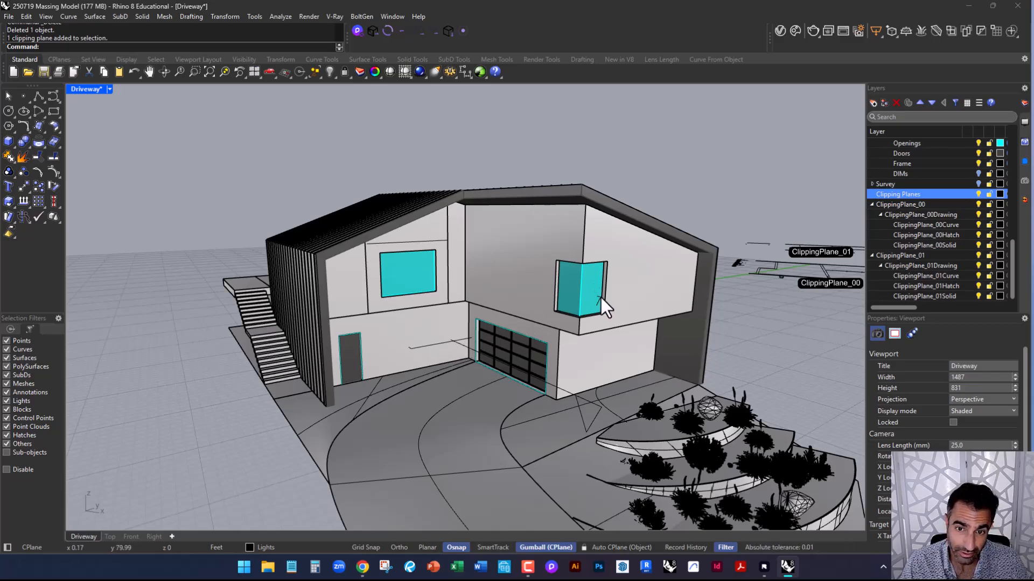
right_drag(576, 296, 312, 438)
scroll(290, 441, down, 3)
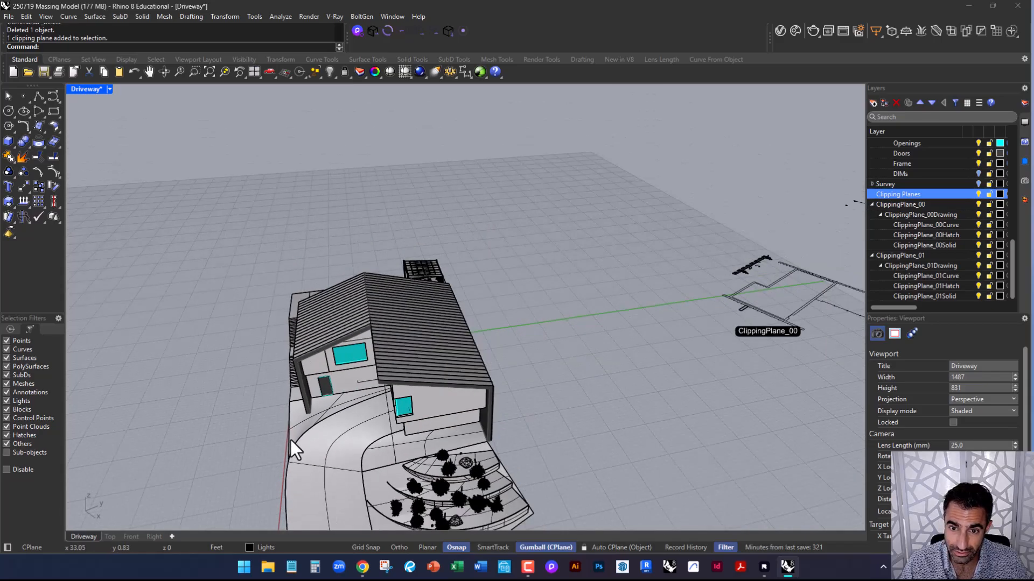
scroll(665, 347, up, 3)
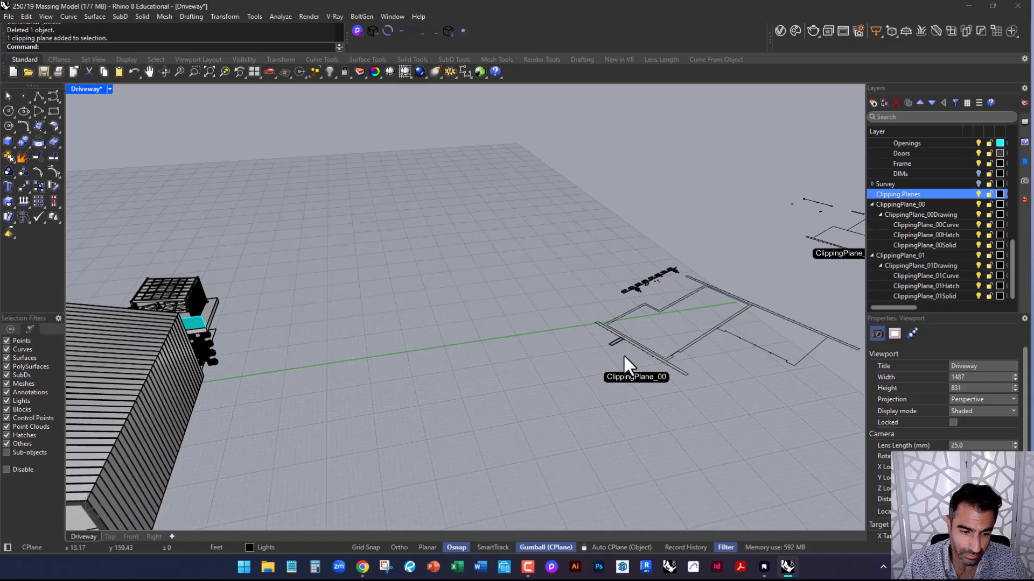
right_drag(634, 367, 406, 410)
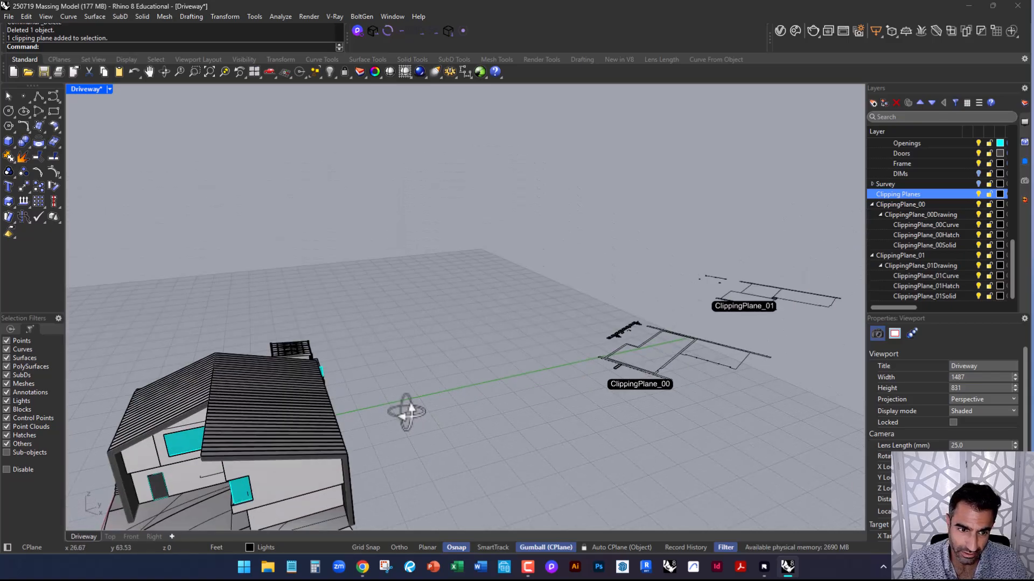
Raise the horizontal clipping plane ClippingPlane_00 by about 7.6 ft and check its linked 2D plan drawing
click(206, 476)
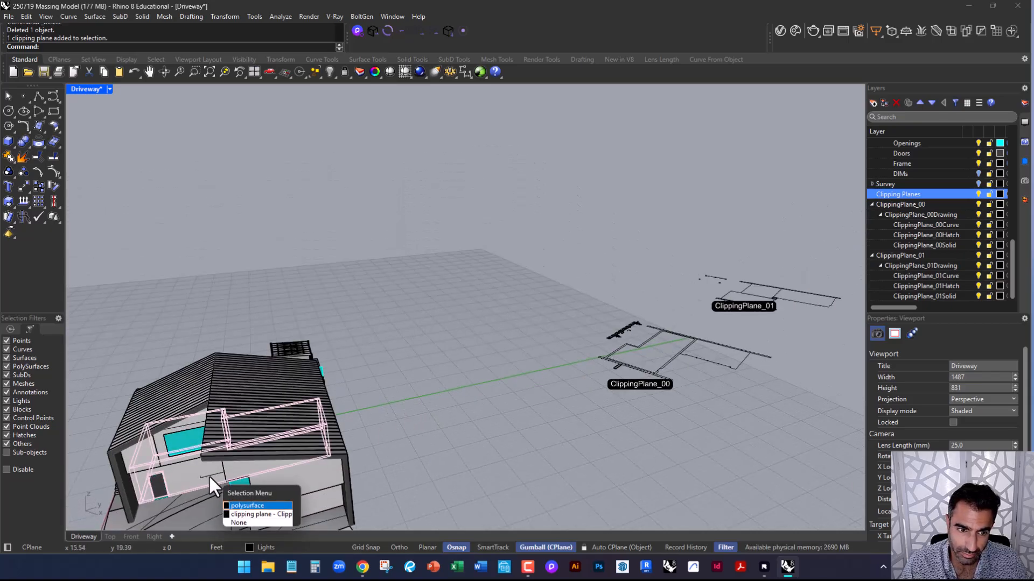
click(248, 515)
right_drag(235, 487, 221, 466)
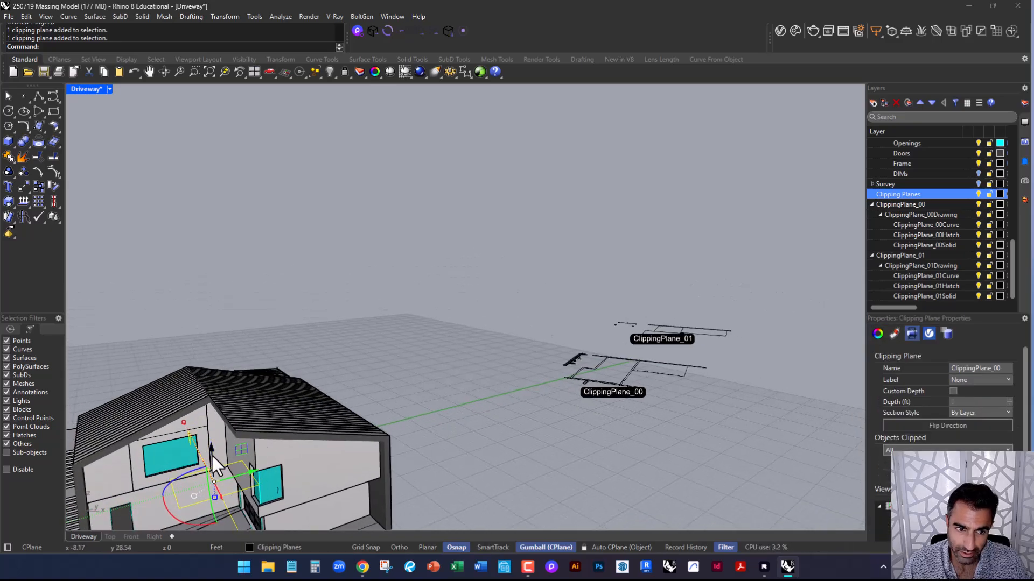
drag(212, 455, 213, 421)
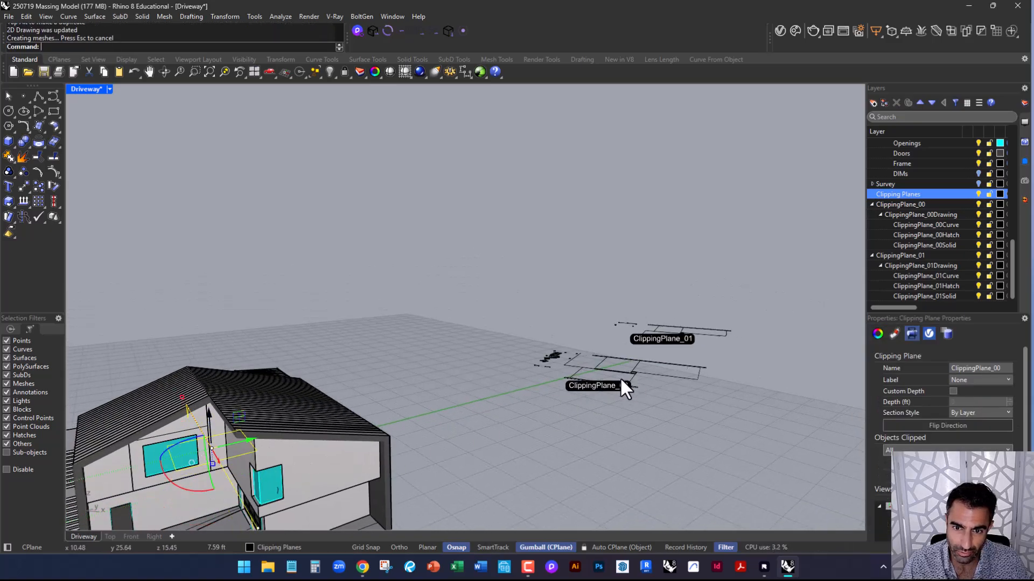
mouse_move(585, 412)
right_down()
mouse_move(501, 456)
mouse_move(576, 406)
right_up()
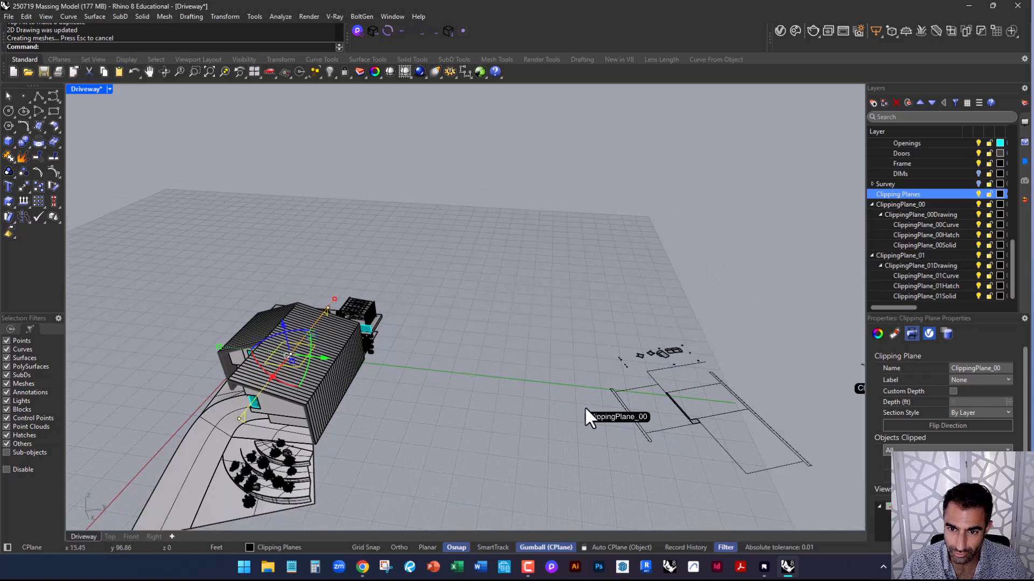
scroll(657, 408, up, 4)
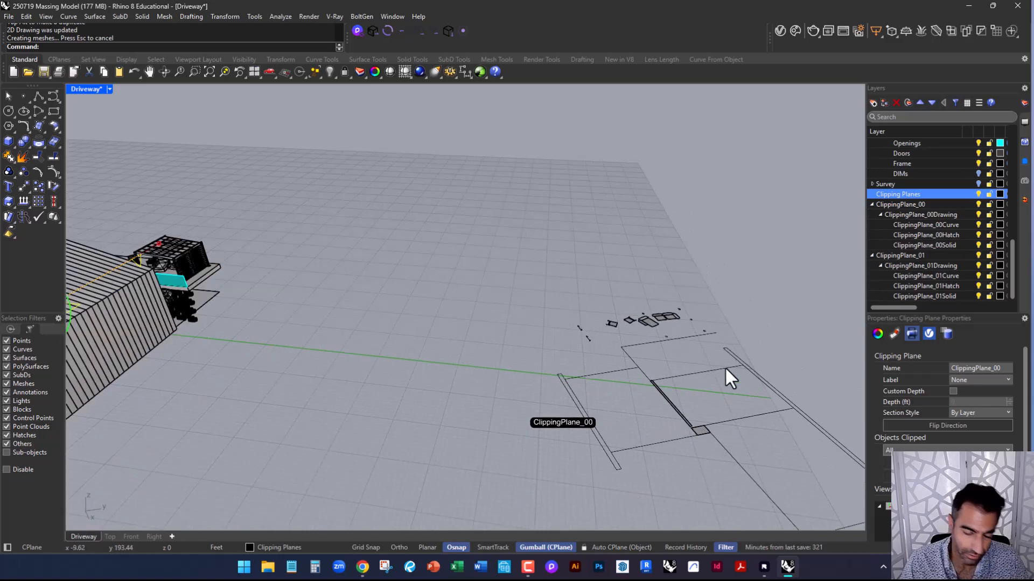
Undo the last upward move of ClippingPlane_00
key(ctrl+z)
right_drag(415, 412, 406, 443)
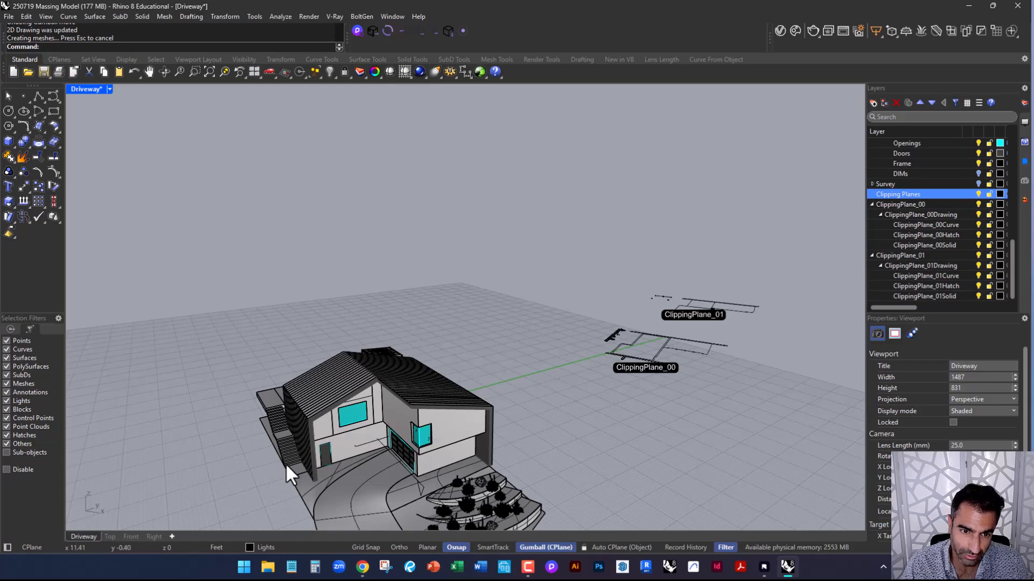
scroll(288, 467, up, 2)
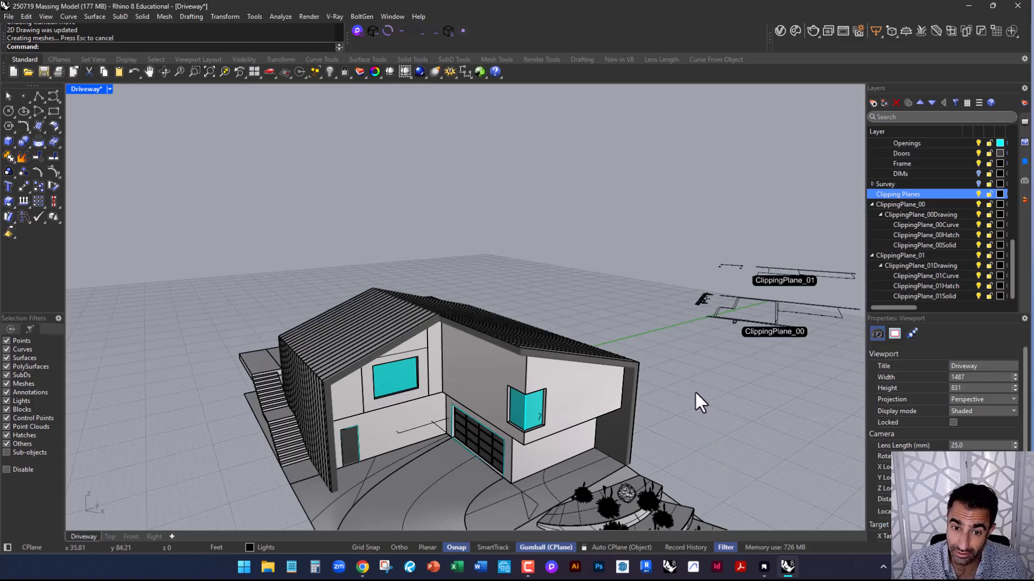
scroll(758, 418, down, 2)
scroll(554, 415, up, 2)
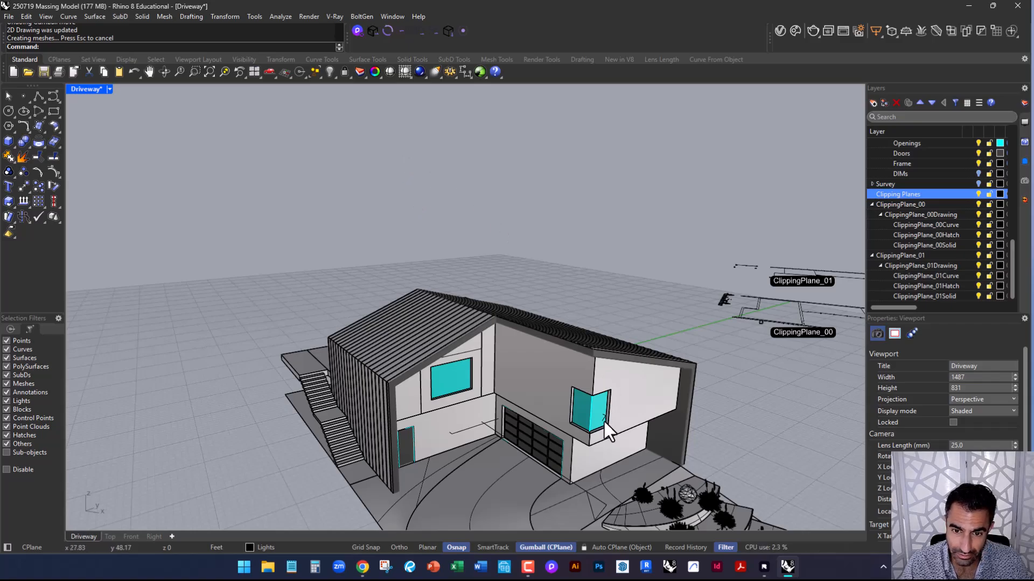
scroll(604, 421, up, 1)
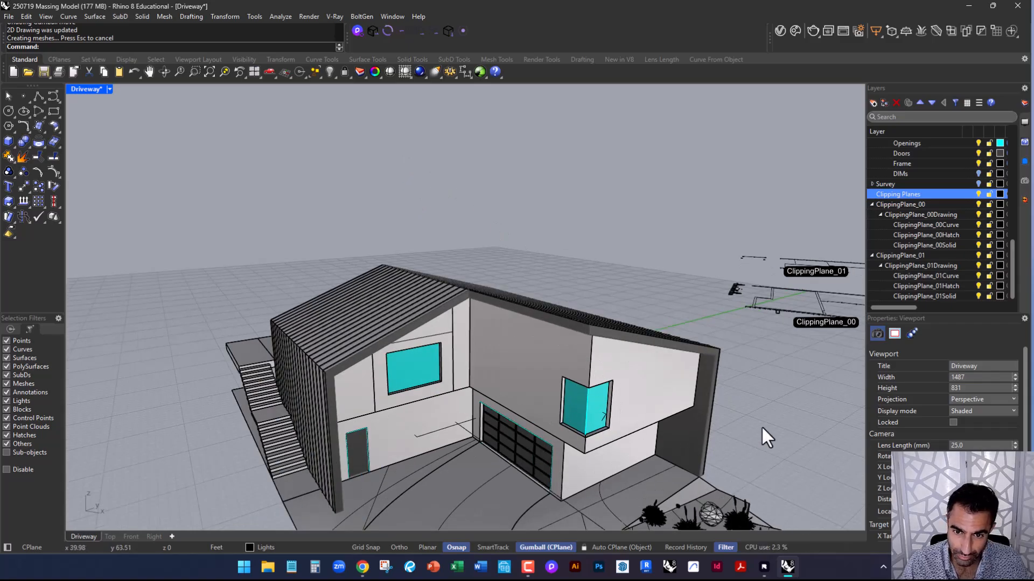
Create a vertical clipping plane cutting across the house through the driveway side, about 84 ft wide and roughly 35 ft high
right_drag(766, 362, 759, 388)
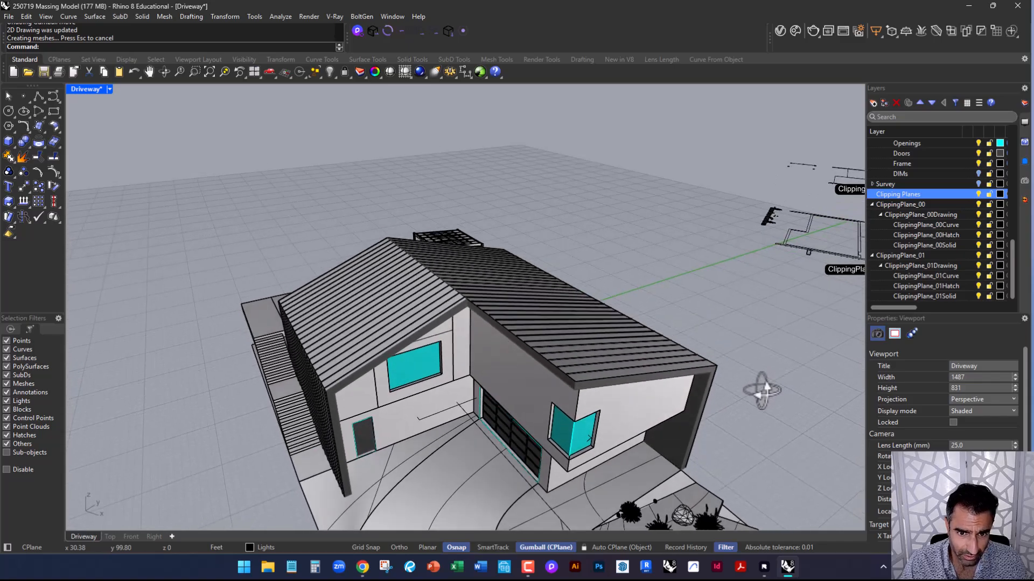
right_drag(720, 415, 486, 406)
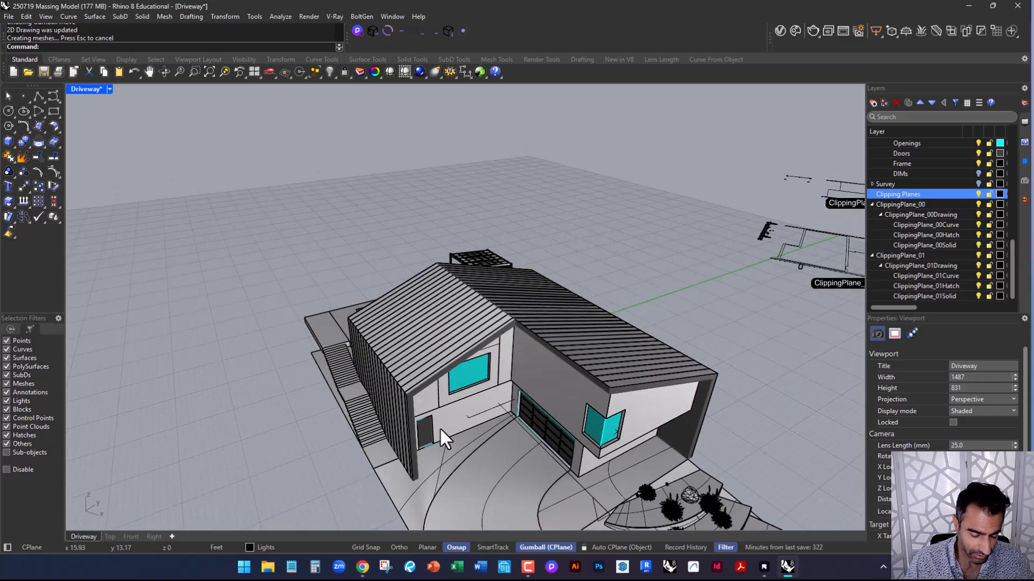
text(ClippingPlane)
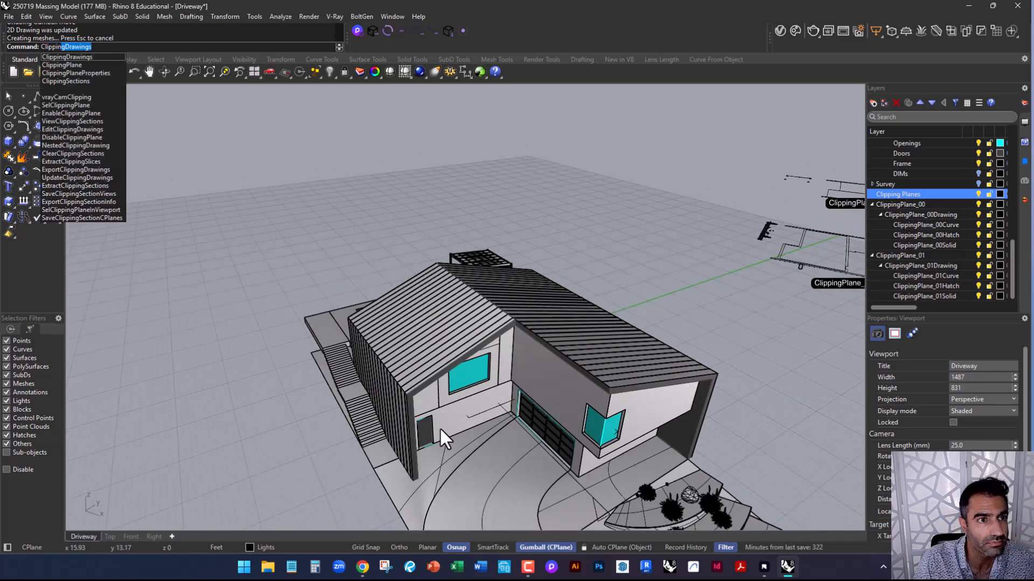
key(Return)
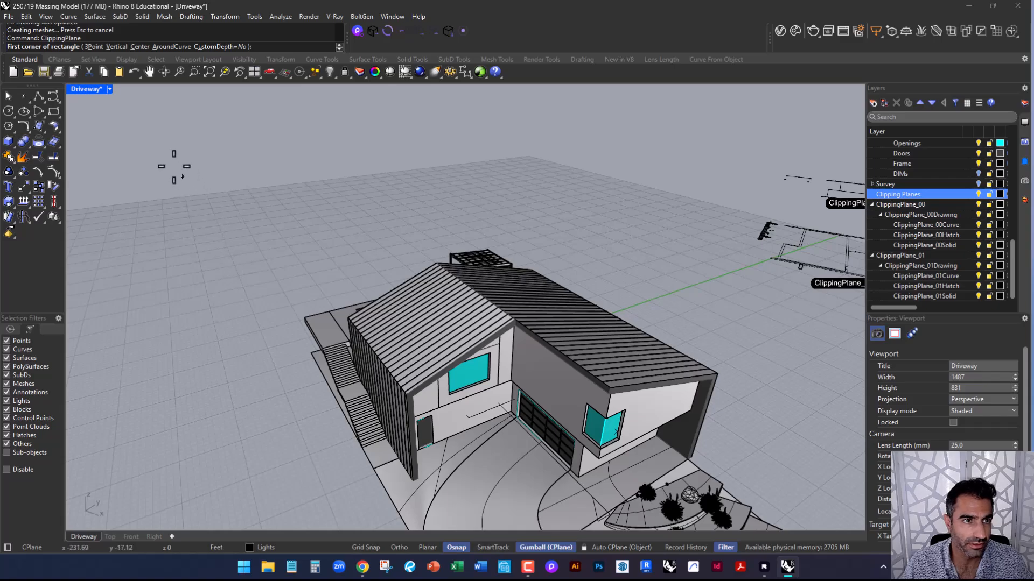
click(117, 47)
right_drag(288, 235, 295, 374)
click(316, 406)
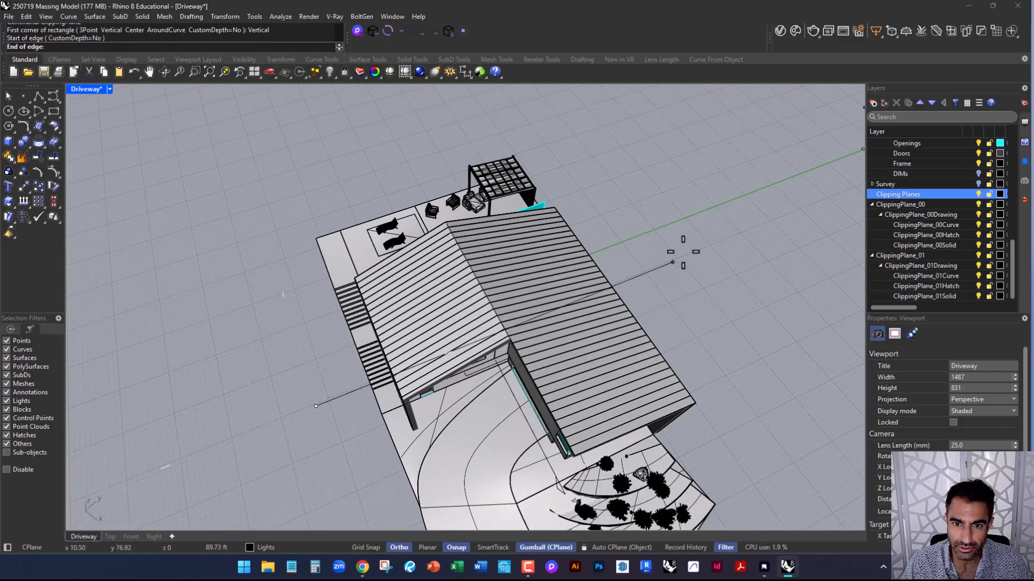
click(647, 272)
right_drag(638, 289, 627, 224)
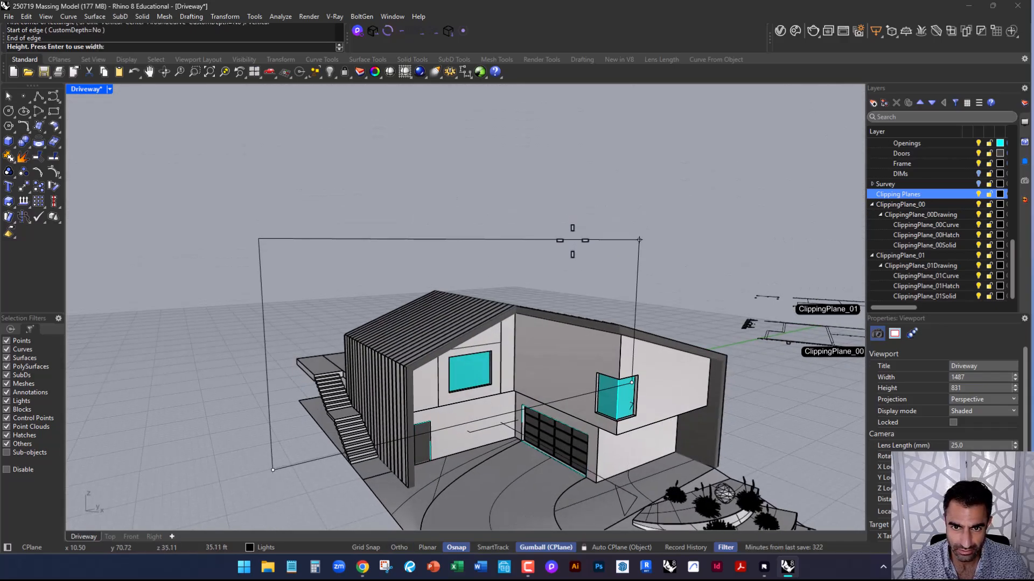
click(571, 223)
right_drag(570, 221, 581, 338)
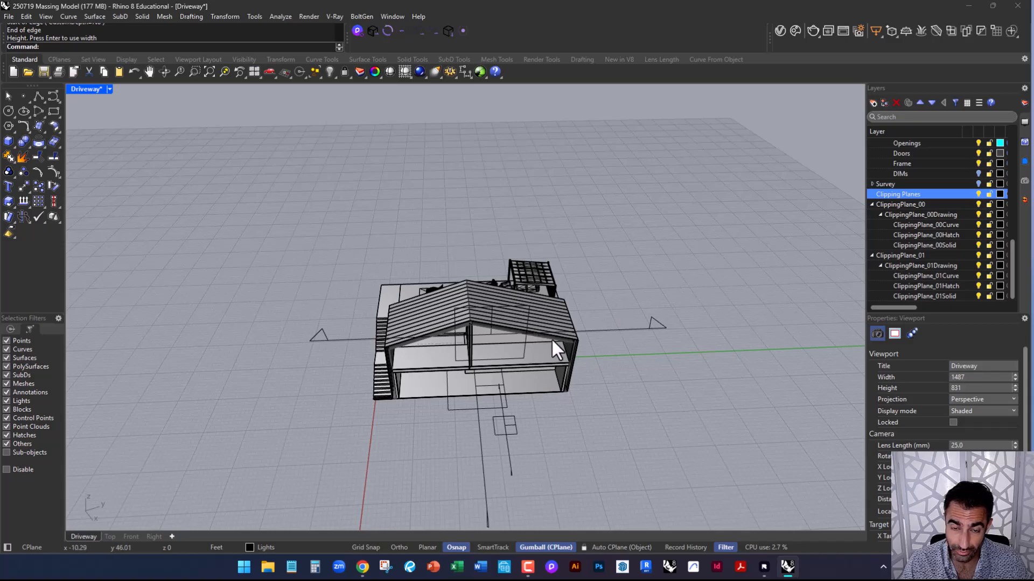
Generate a 2D section drawing from the new vertical clipping plane with ClippingDrawings and place it on the ground behind the house
click(623, 331)
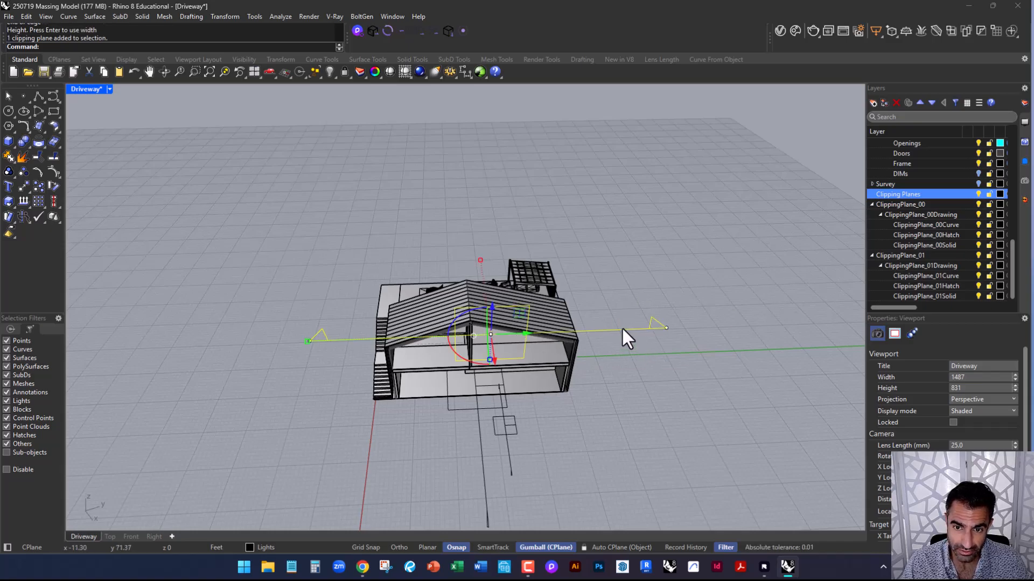
right_drag(655, 357, 614, 343)
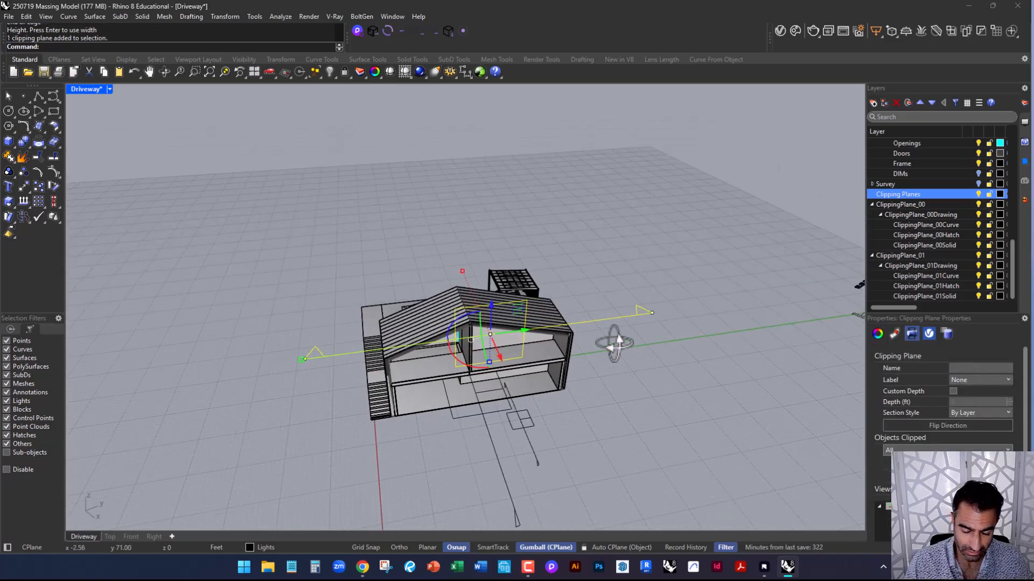
text(pi)
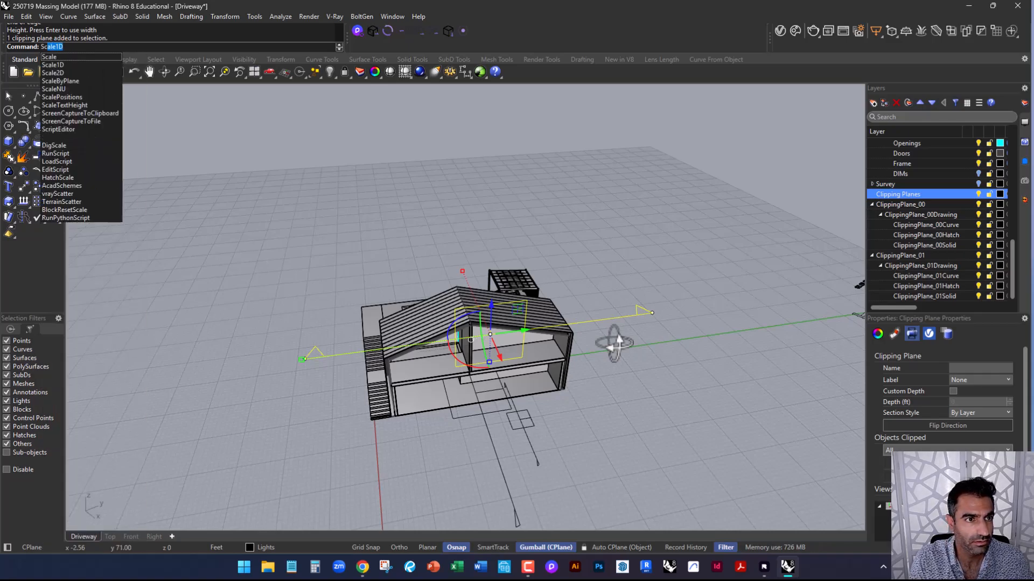
key(Escape)
text(ClippingDrawings)
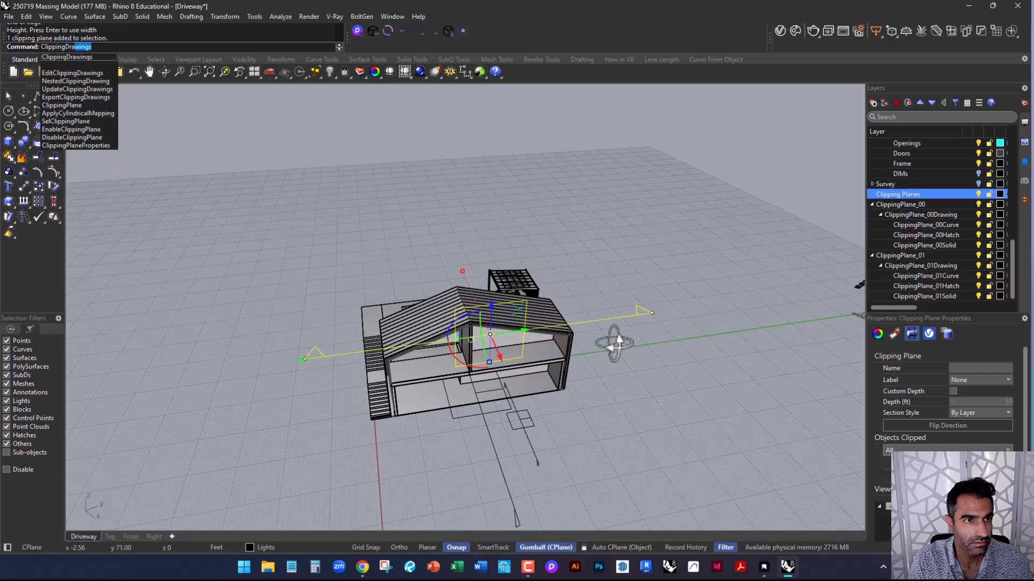
key(Return)
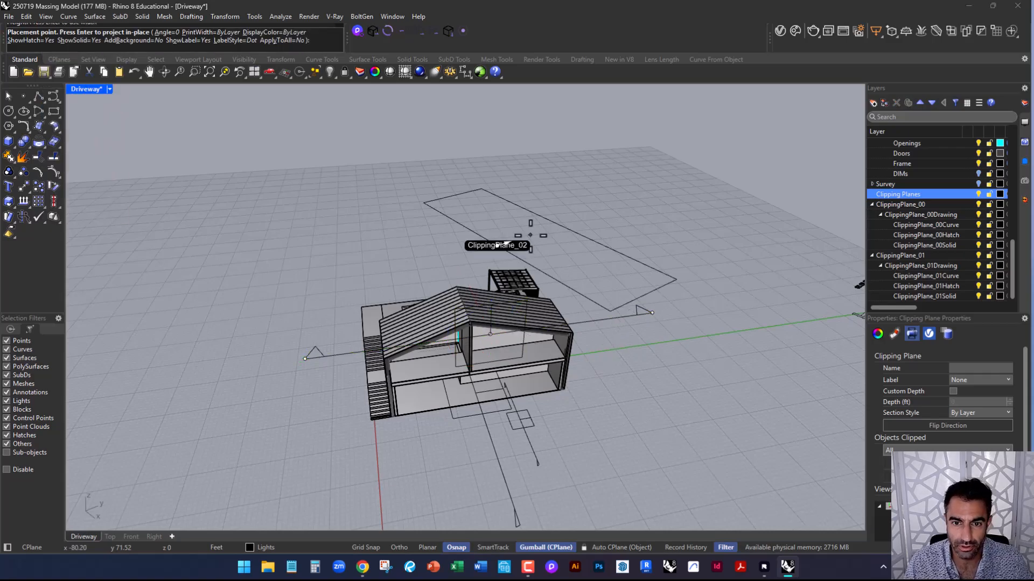
scroll(395, 416, down, 2)
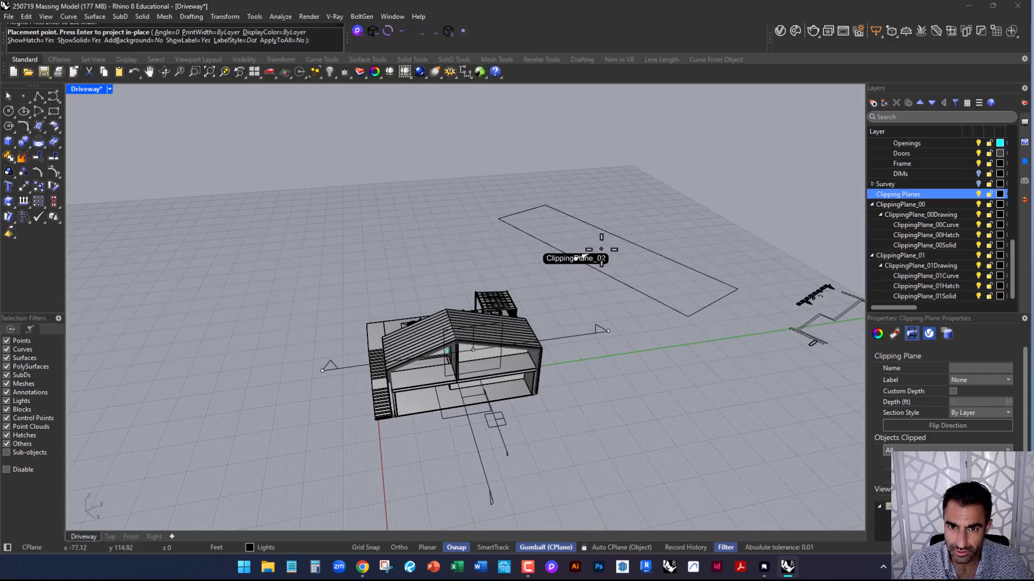
click(604, 252)
right_drag(421, 218, 582, 390)
right_drag(524, 449, 540, 251)
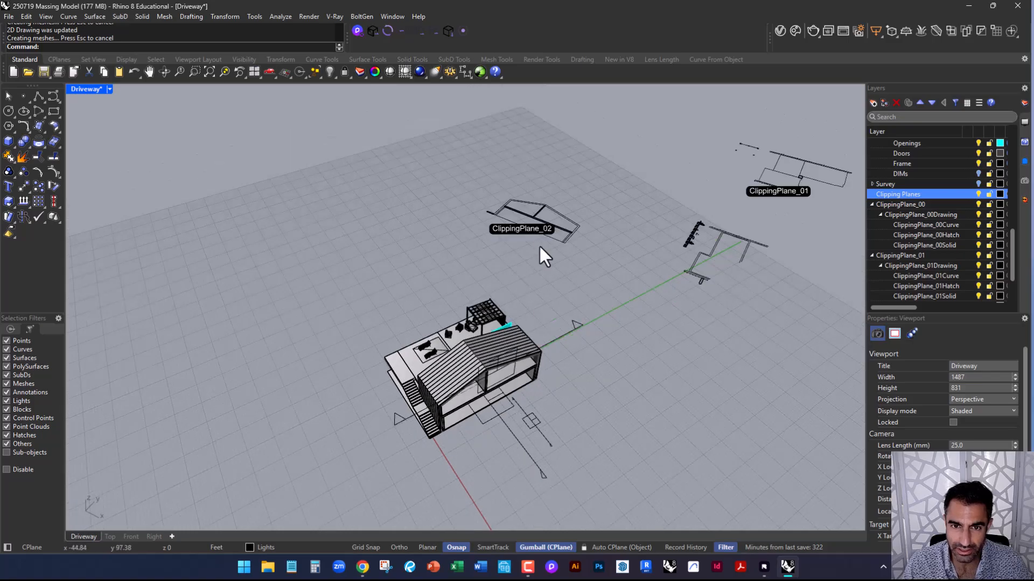
Show the new ClippingPlane_02 section drawing in the maximized Top viewport
scroll(560, 165, up, 6)
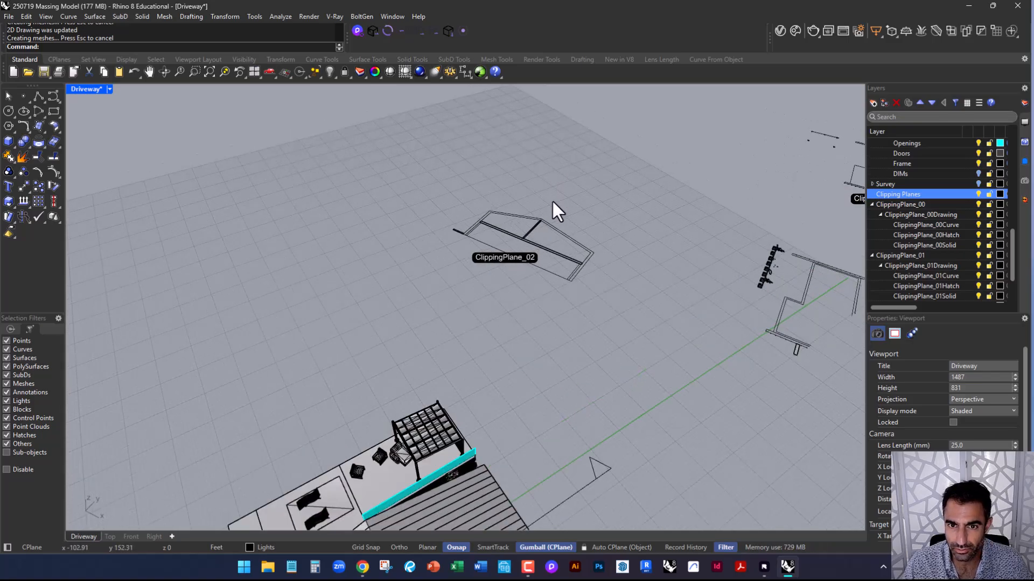
mouse_move(443, 277)
right_down()
mouse_move(523, 344)
mouse_move(495, 339)
right_up()
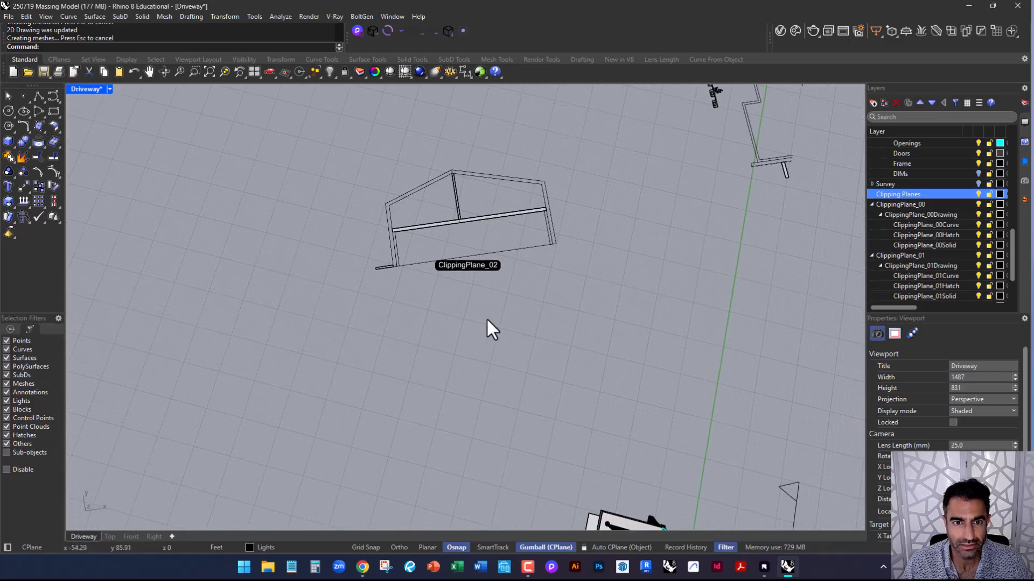
scroll(499, 370, down, 4)
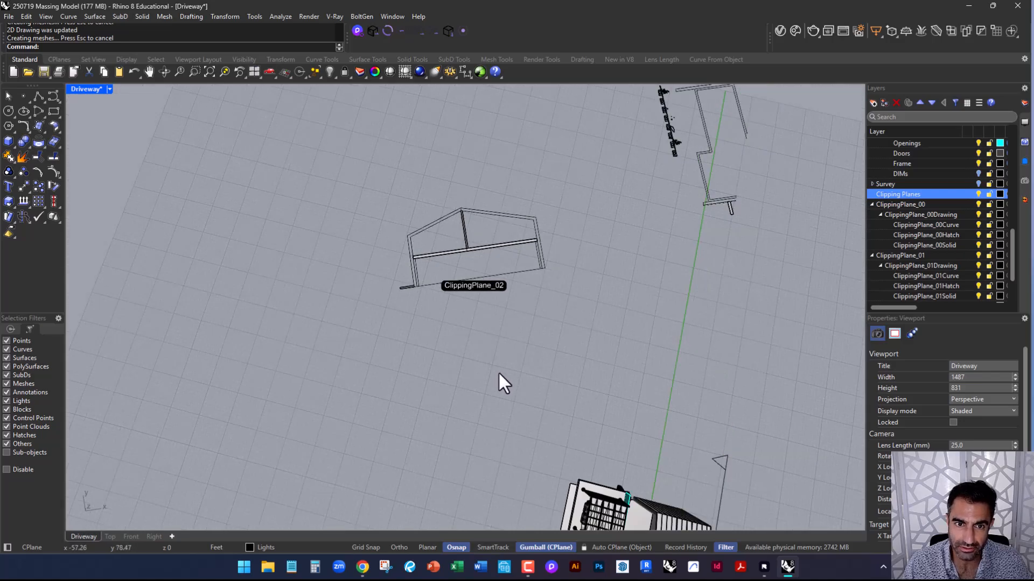
scroll(429, 269, up, 6)
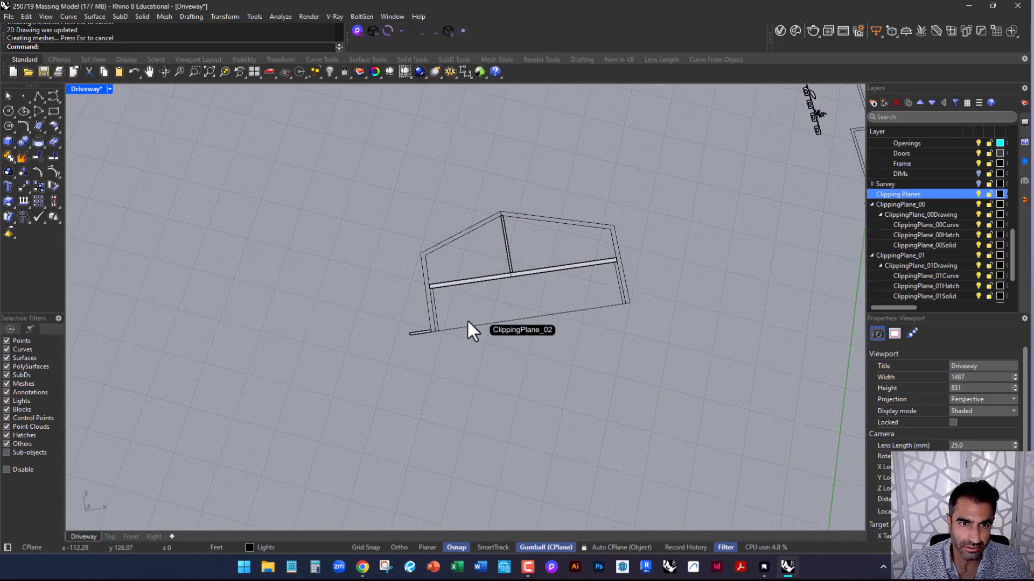
double_click(86, 89)
click(75, 91)
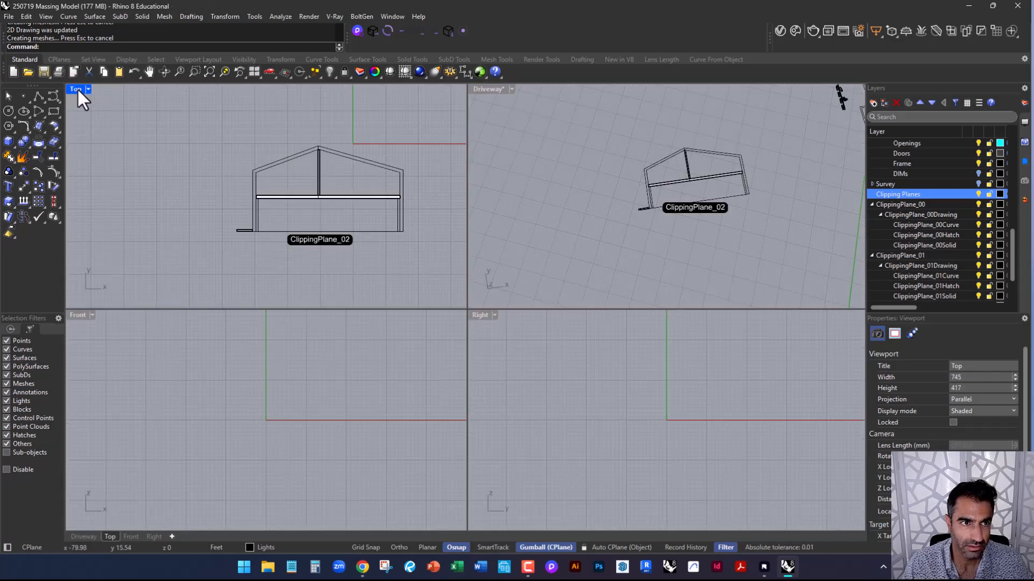
double_click(74, 89)
scroll(460, 378, down, 3)
scroll(572, 325, up, 1)
scroll(560, 339, down, 3)
scroll(544, 352, up, 5)
scroll(584, 350, up, 3)
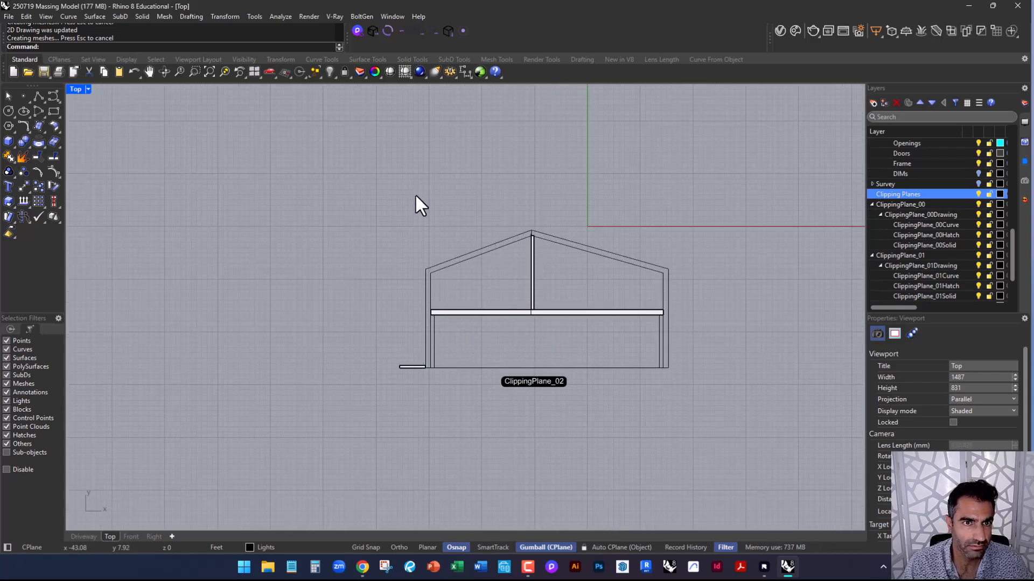
Set the construction plane origin just outside the section drawing's lower-left corner with default axes, and align the view to that plane's top
click(286, 76)
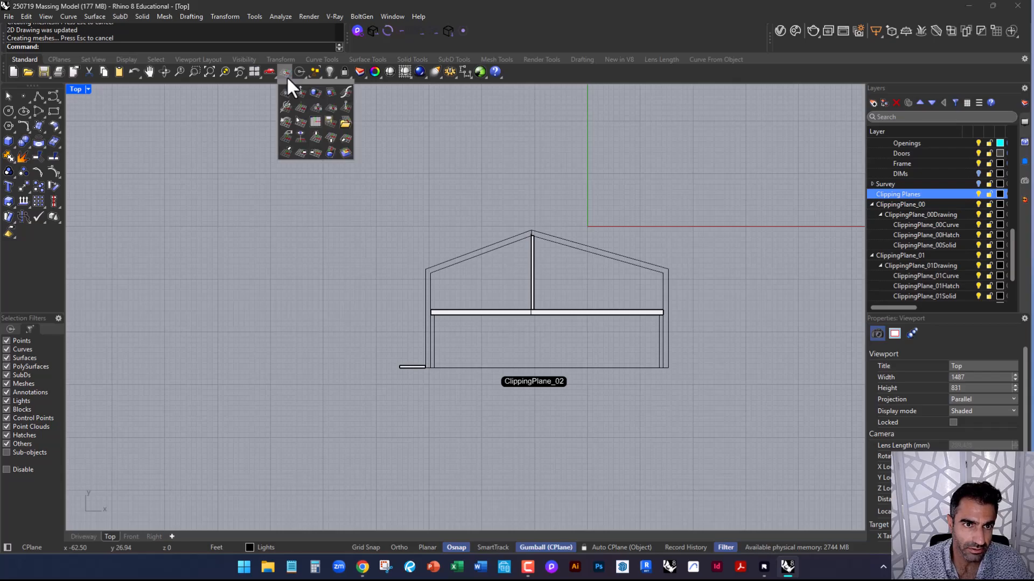
click(315, 108)
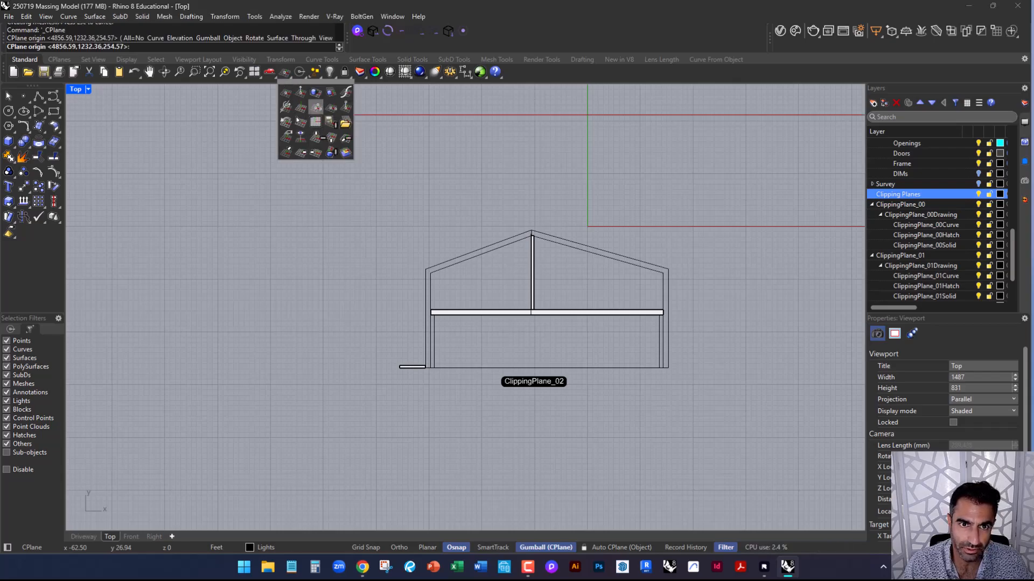
click(365, 414)
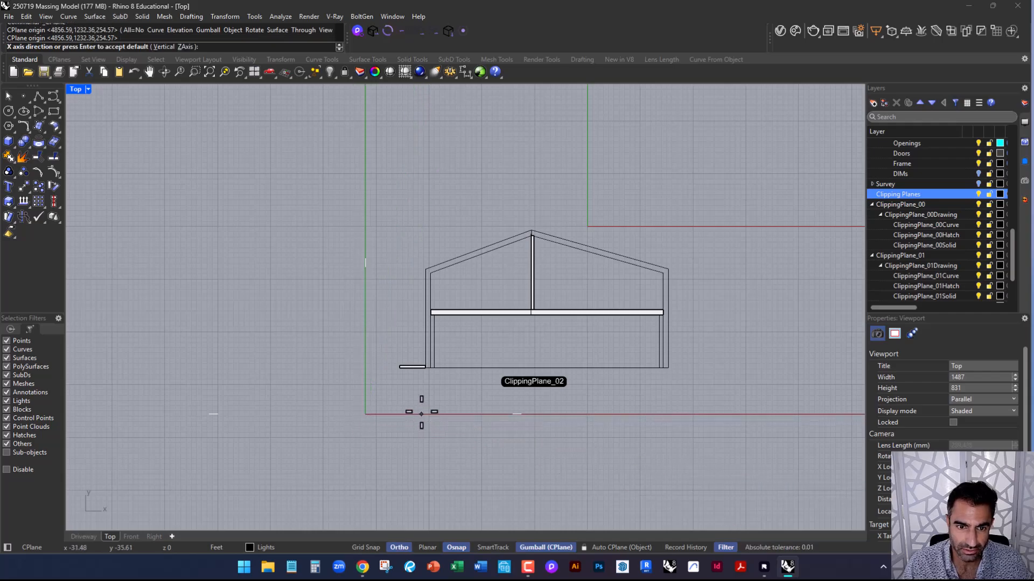
key(Return)
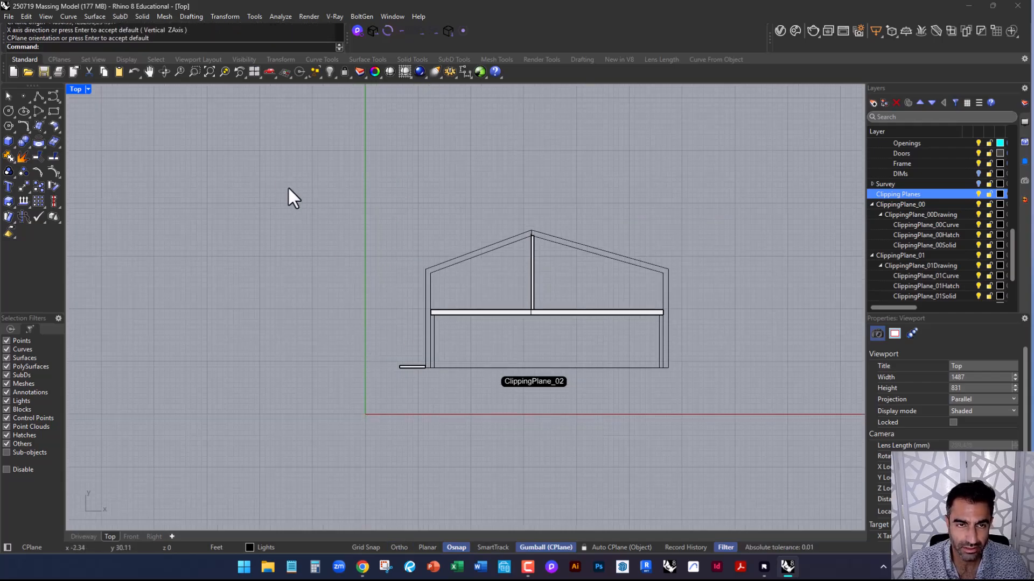
click(273, 75)
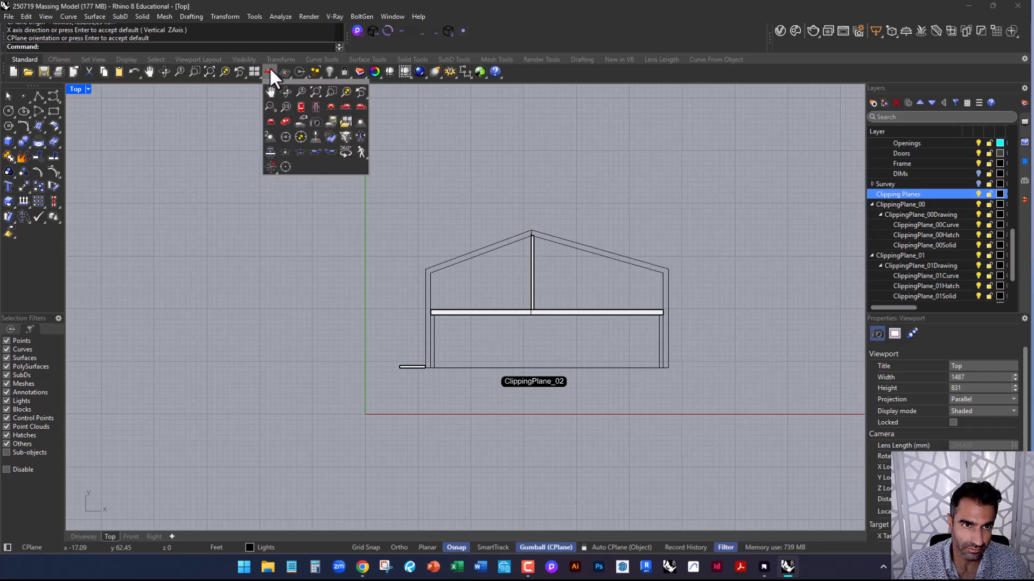
click(270, 152)
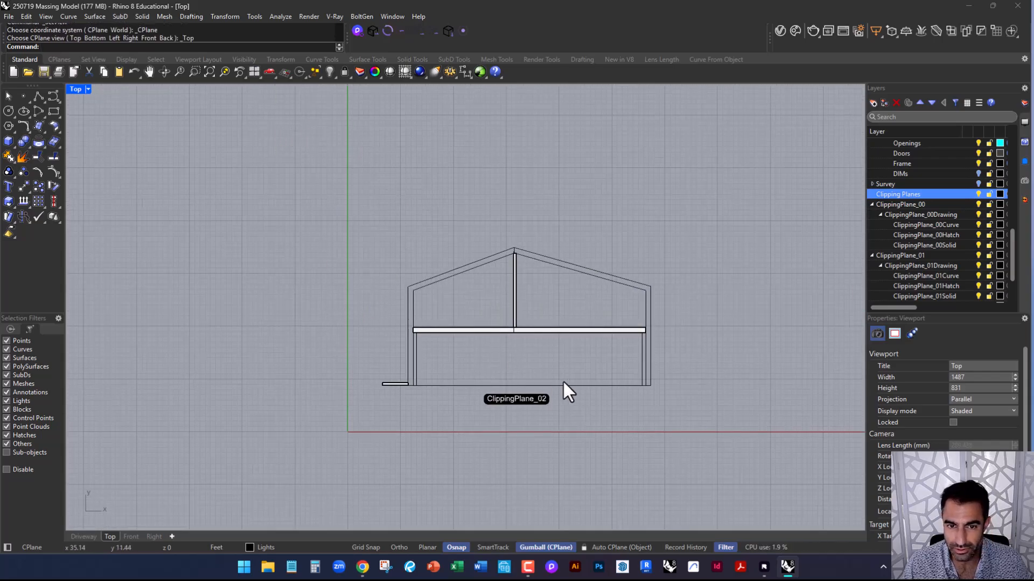
Examine the section drawing's roof, ridge wall, outer walls and floor slab
scroll(512, 340, up, 3)
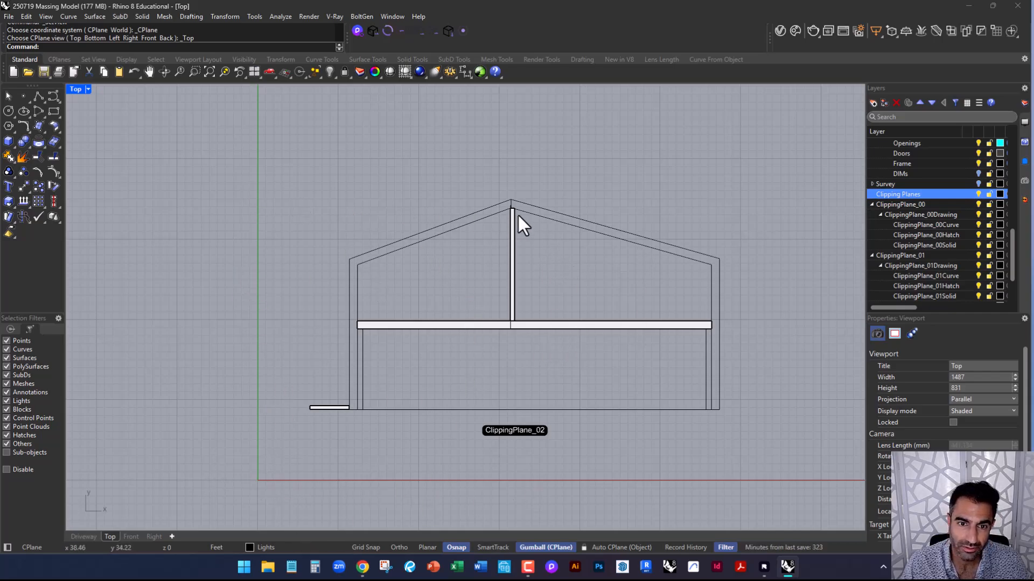
right_drag(570, 288, 488, 315)
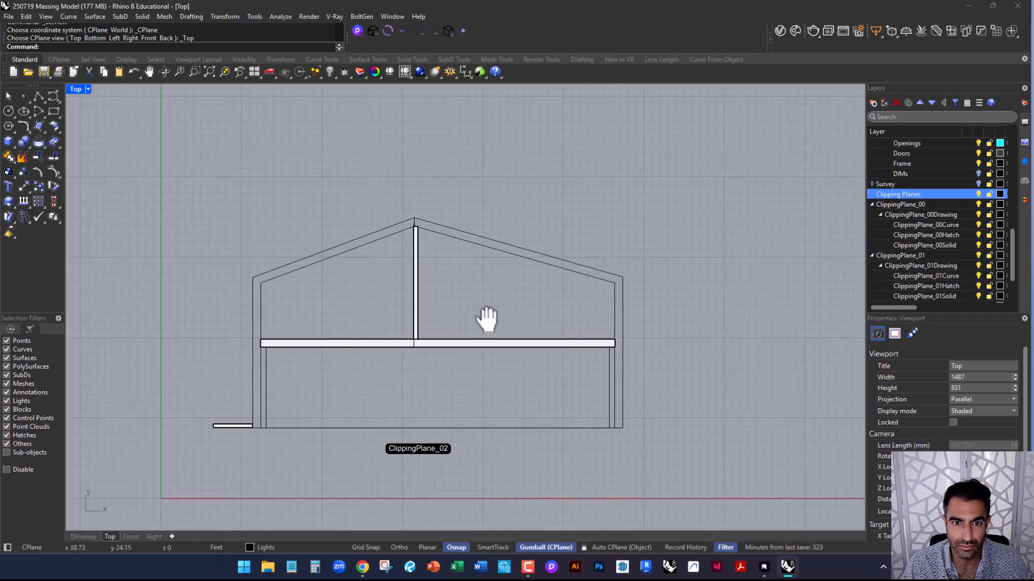
scroll(241, 370, up, 1)
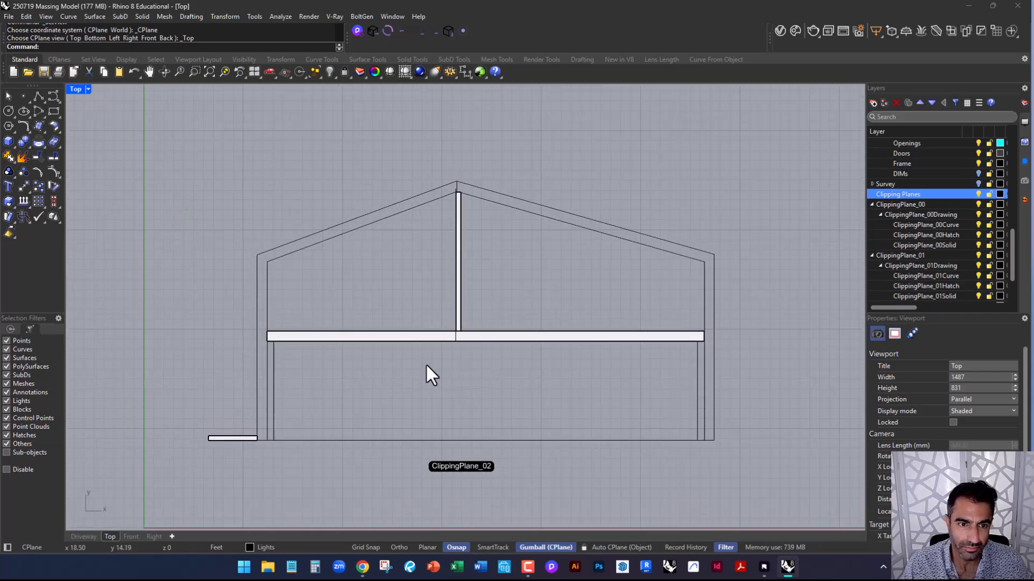
scroll(540, 420, down, 1)
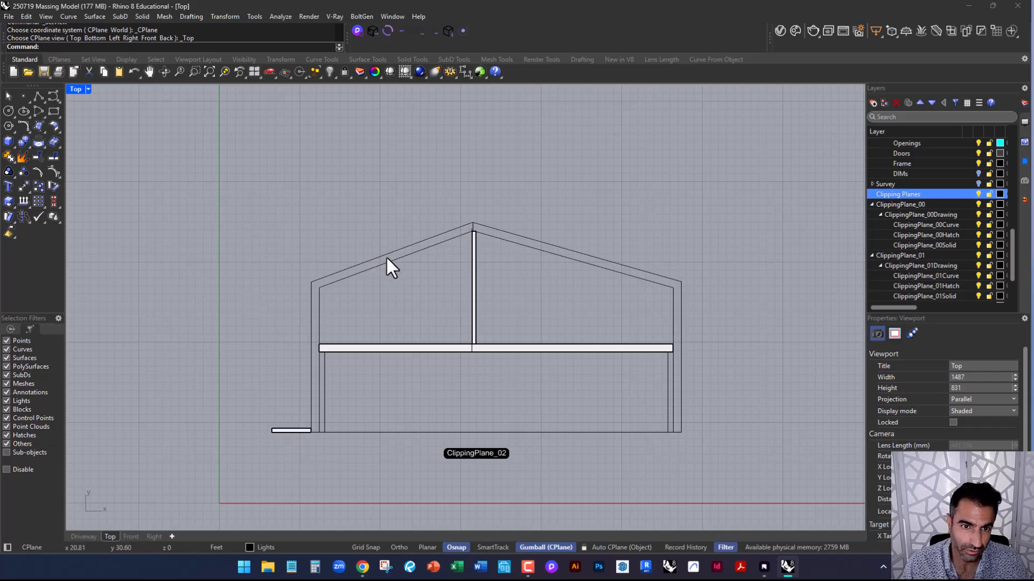
scroll(467, 258, down, 4)
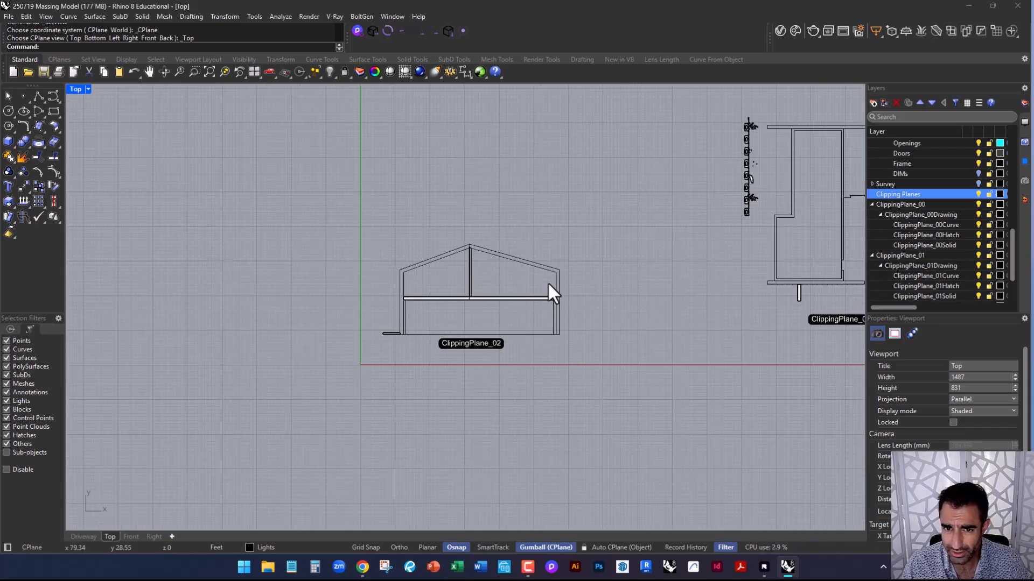
Unlock the ClippingPlane_02 layer and its Drawing, Curve, Hatch and Solid sublayers
scroll(941, 258, down, 2)
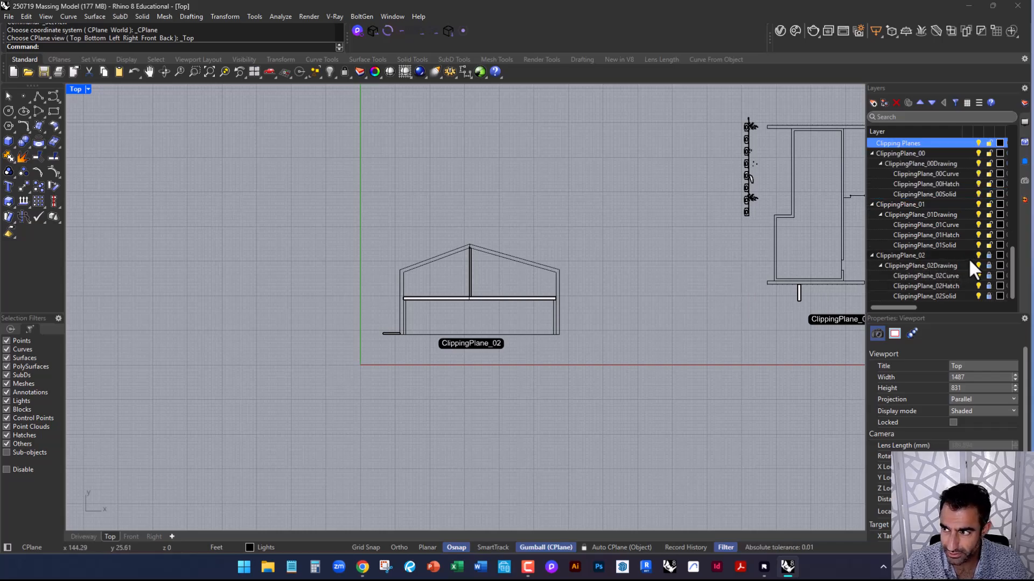
click(988, 255)
click(988, 265)
click(989, 276)
click(988, 286)
click(988, 296)
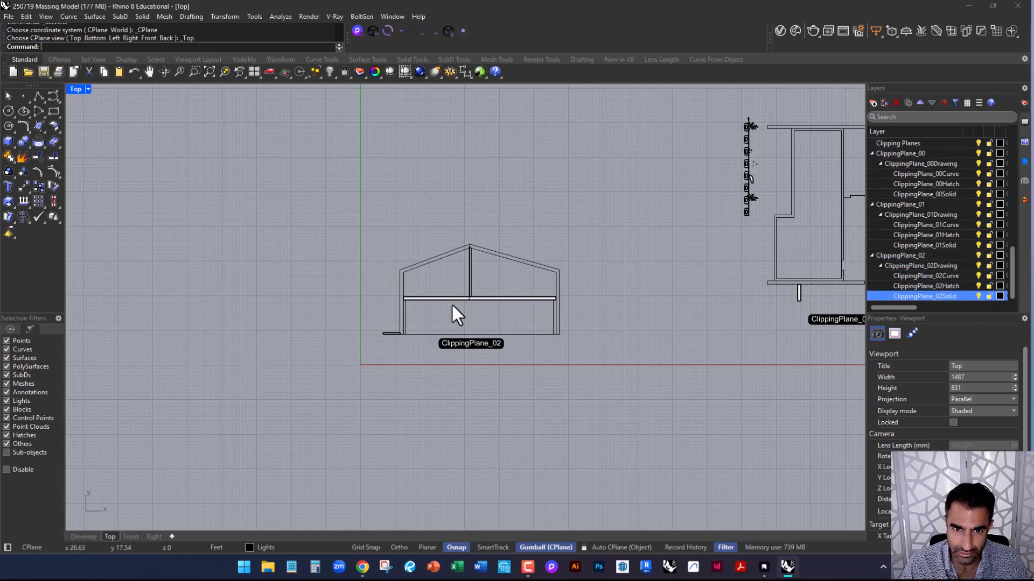
Inspect the unlocked ClippingPlane_02 section drawing up close
scroll(451, 304, up, 6)
click(461, 292)
click(431, 245)
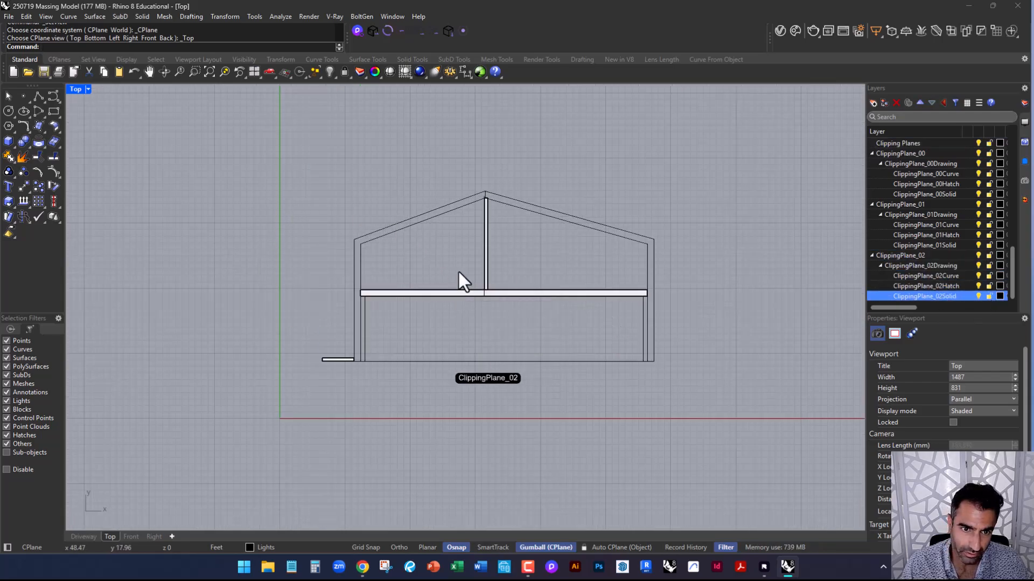
scroll(388, 340, up, 4)
scroll(410, 448, down, 2)
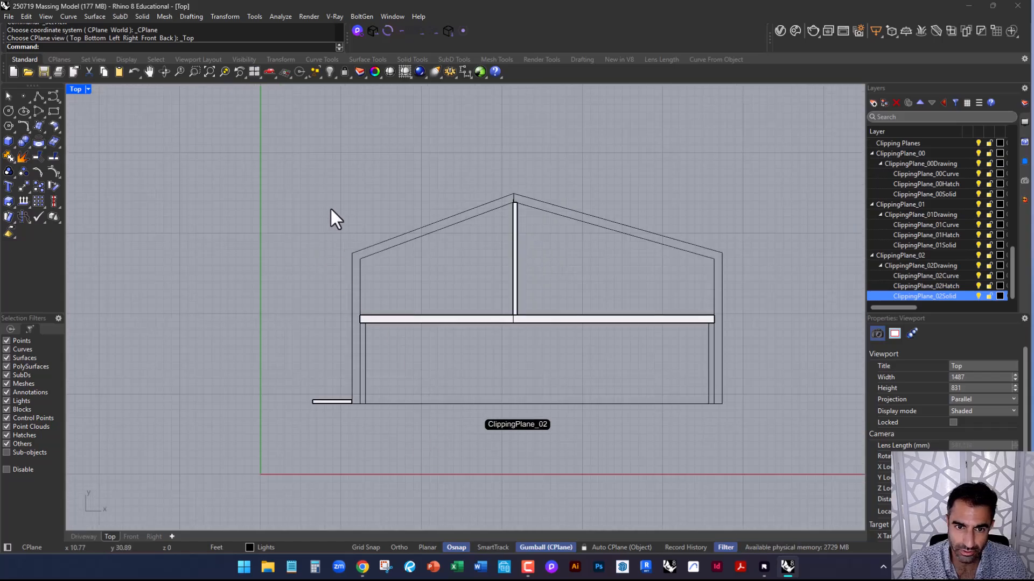
Export the whole ClippingPlane_02 section drawing with its label as an AutoCAD DWG named Test section in the Rayon folder
drag(281, 189, 780, 464)
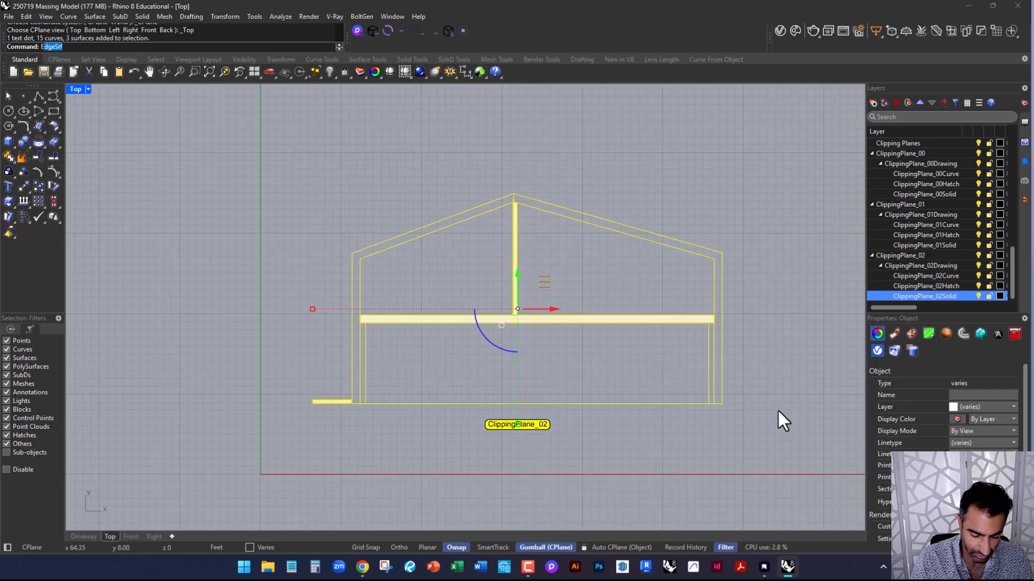
text(xport)
key(Return)
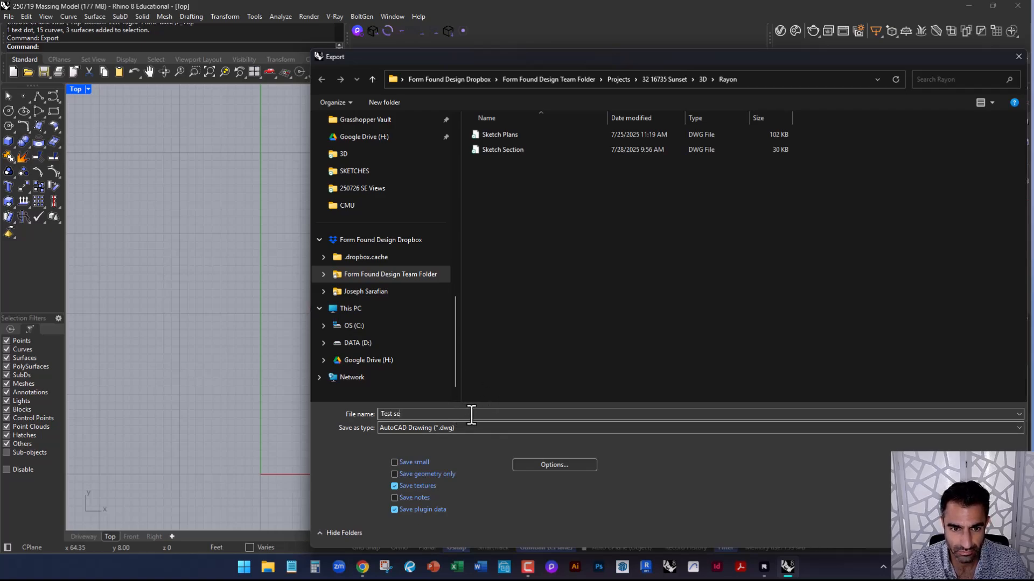
key(Return)
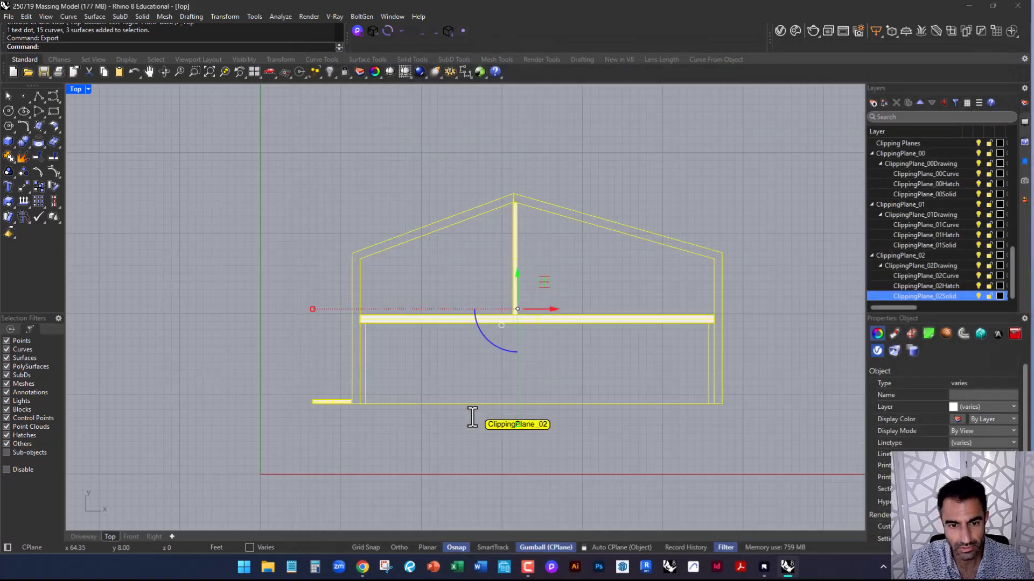
click(490, 308)
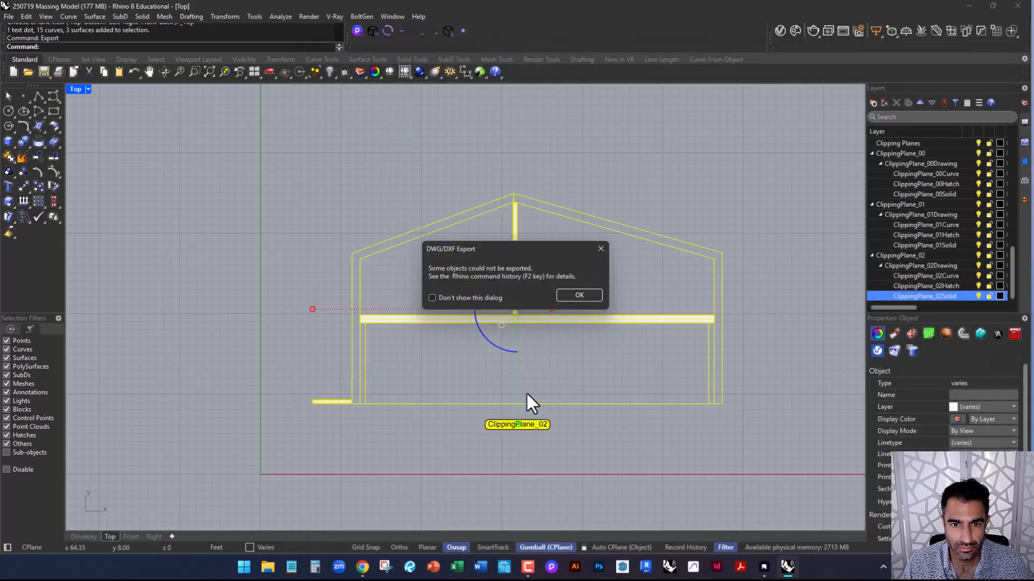
click(560, 300)
click(575, 354)
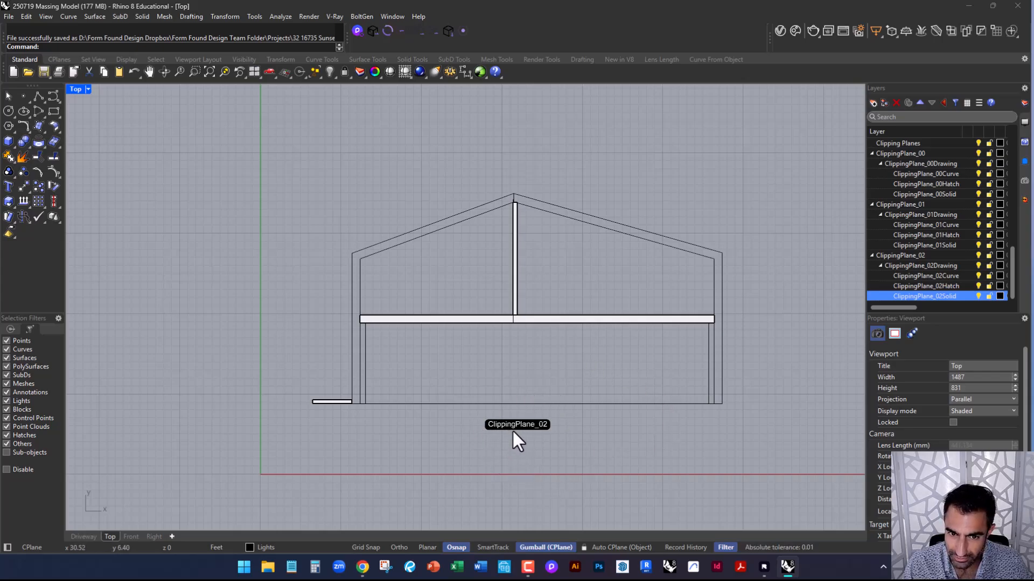
Switch to Rayon and bring the Option 4 floor plans on the New Model canvas into view
click(764, 566)
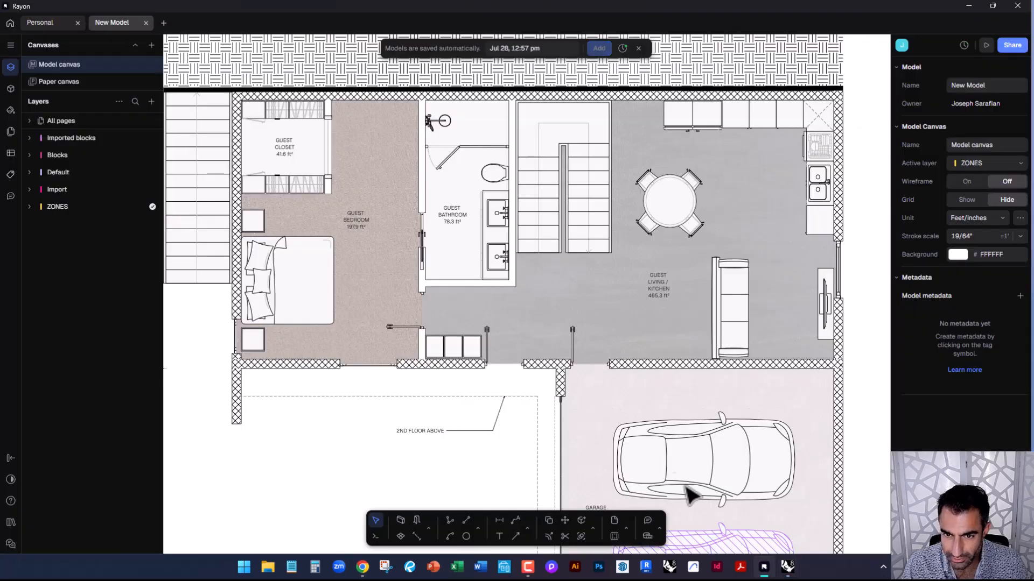
scroll(457, 377, down, 5)
scroll(415, 420, up, 3)
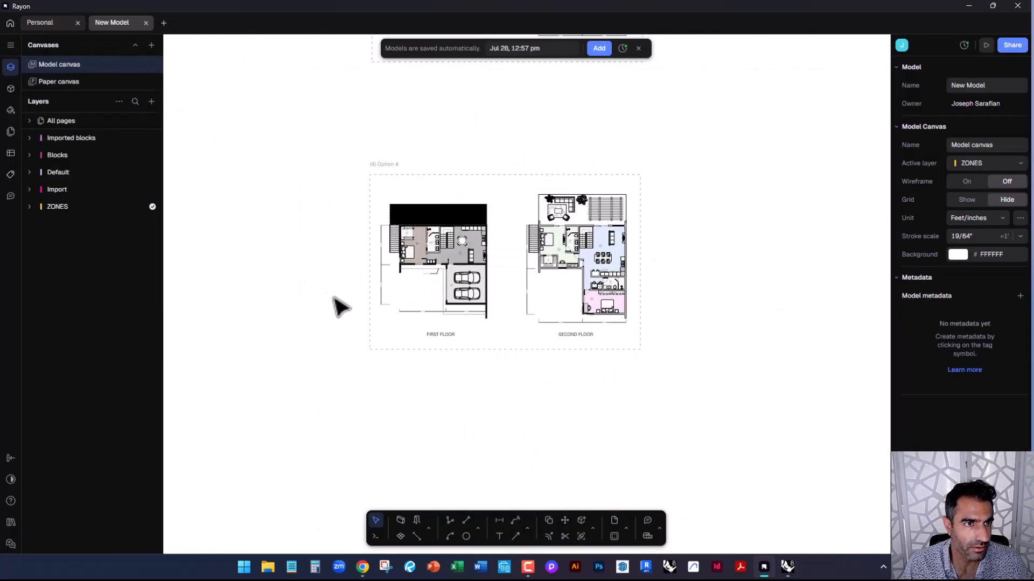
click(11, 45)
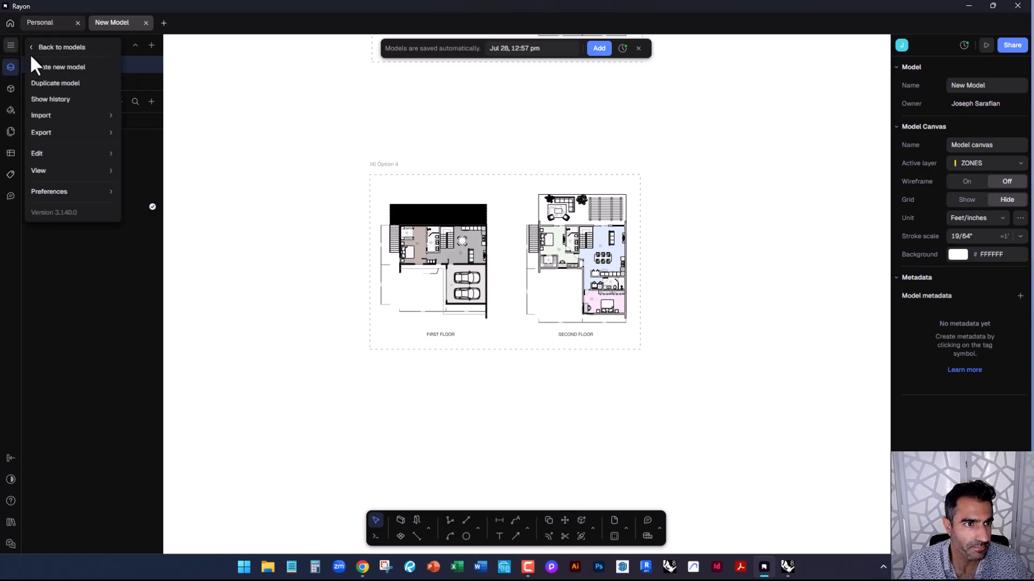
click(8, 22)
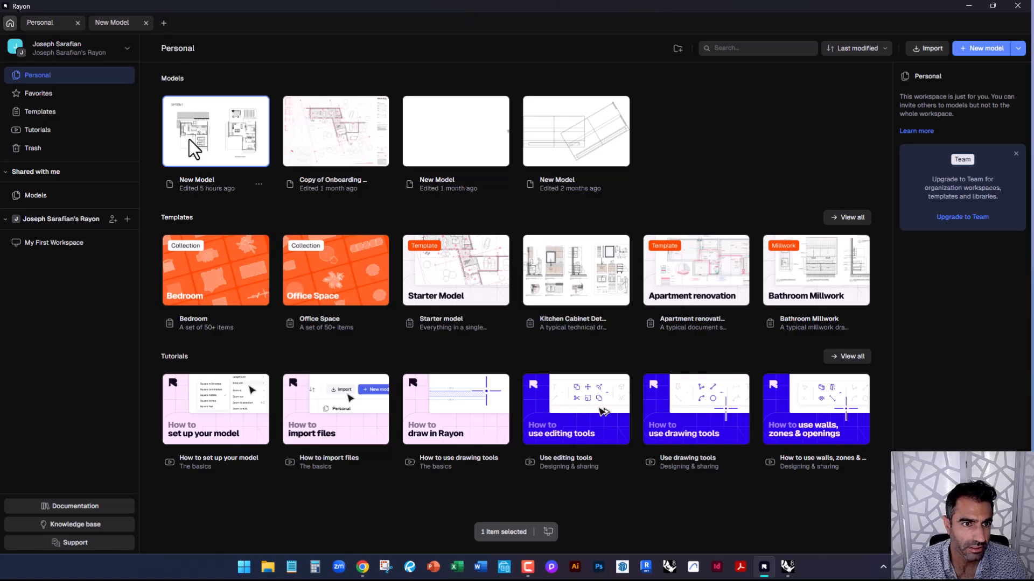
click(107, 24)
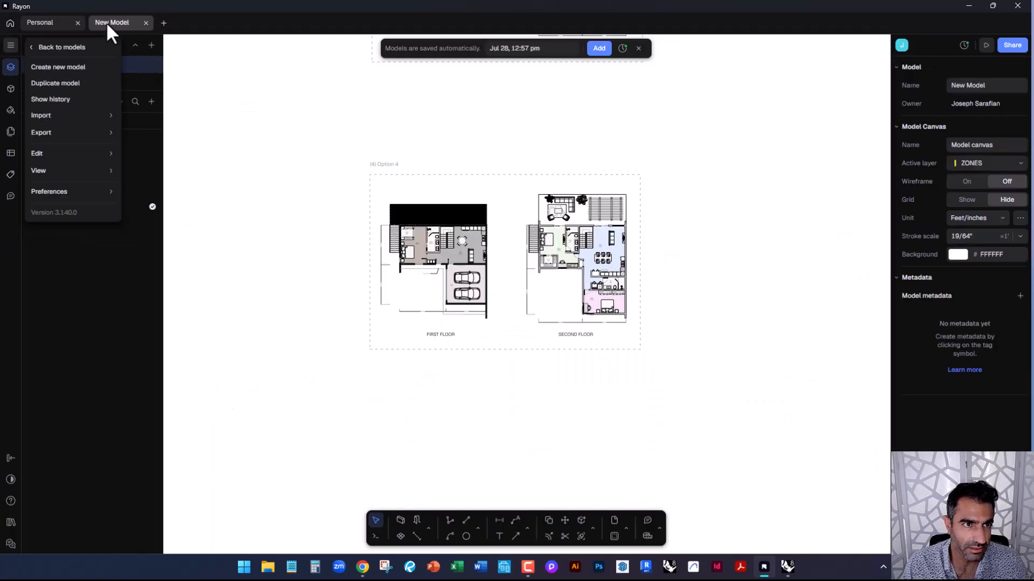
click(509, 291)
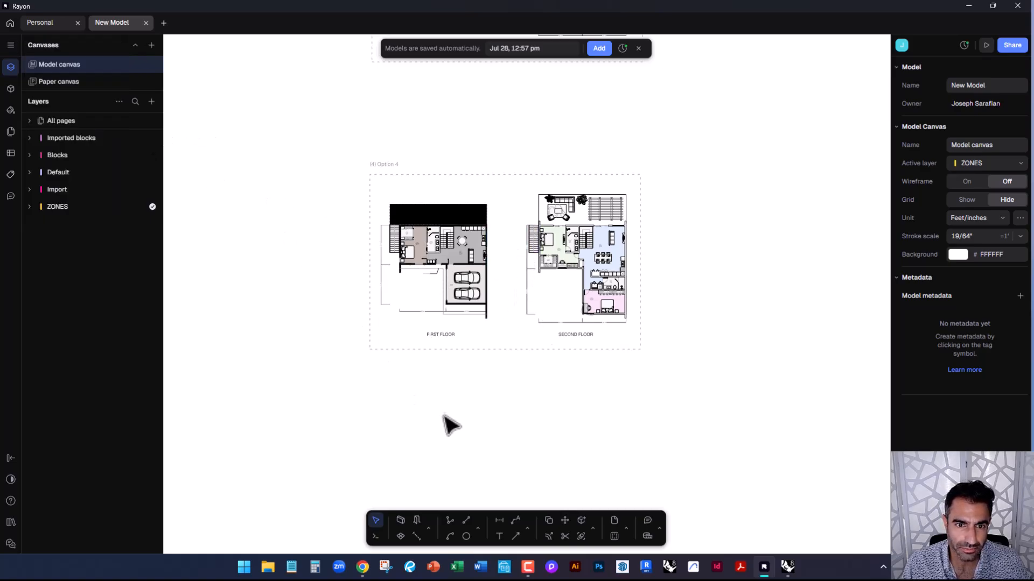
Start a DWG import into the model with the Test section file from the project's 3D/Rayon folder
click(10, 45)
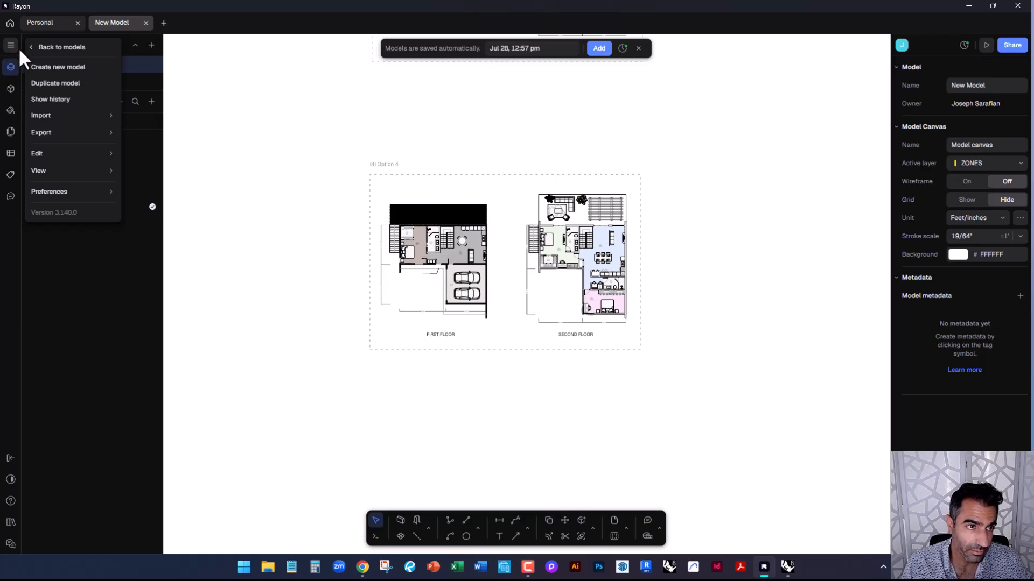
mouse_move(48, 116)
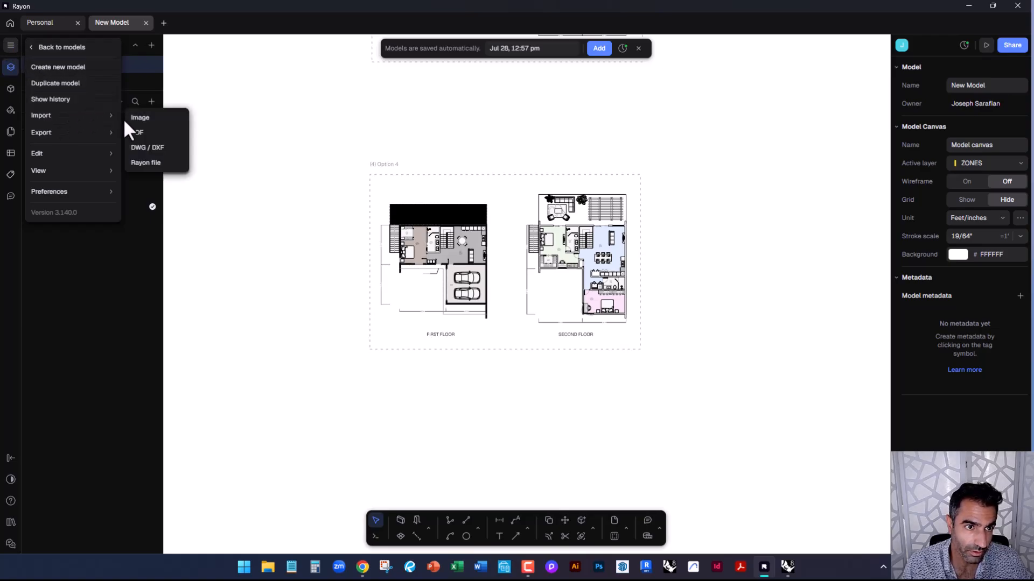
click(143, 147)
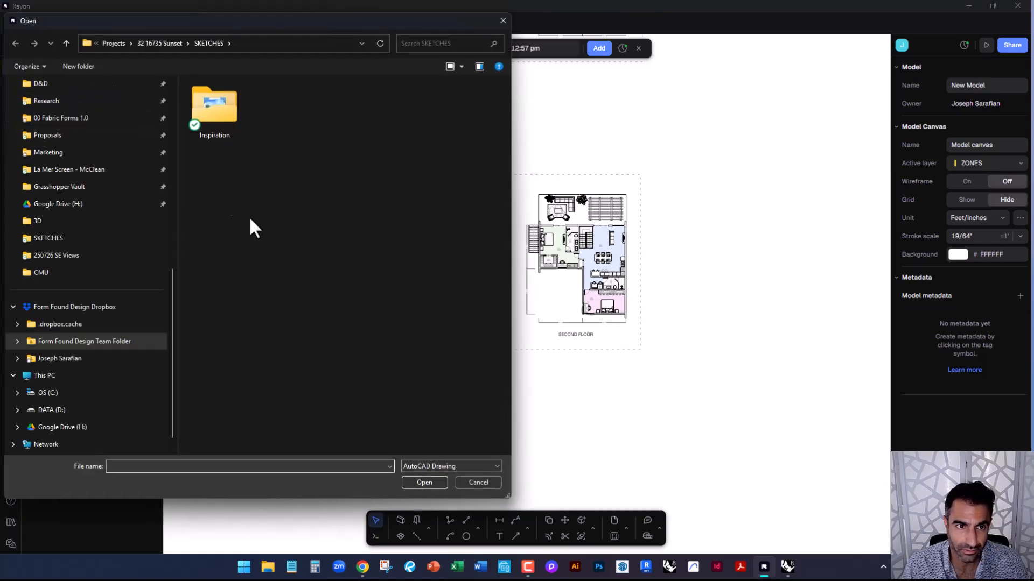
drag(258, 33, 266, 39)
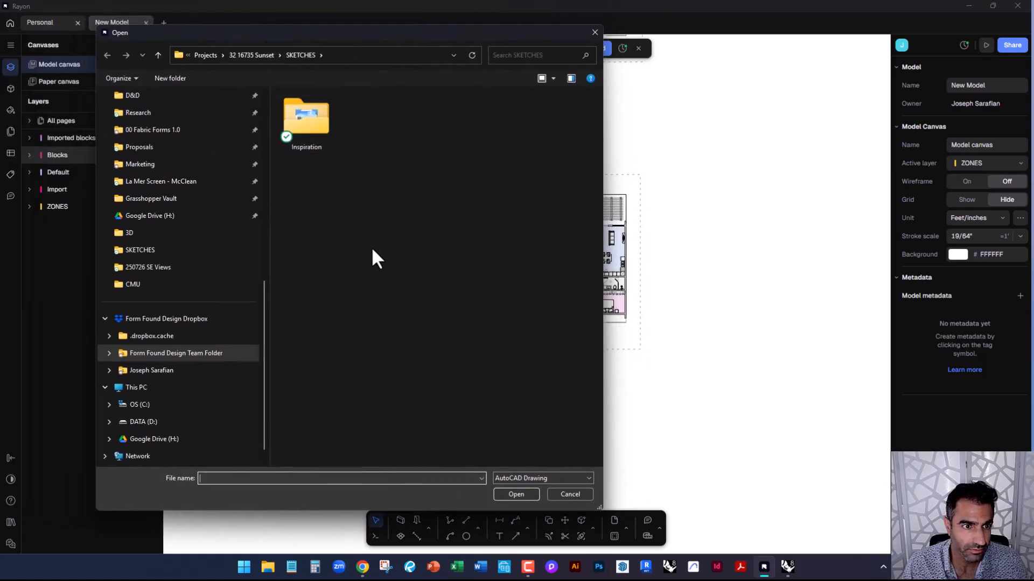
click(244, 56)
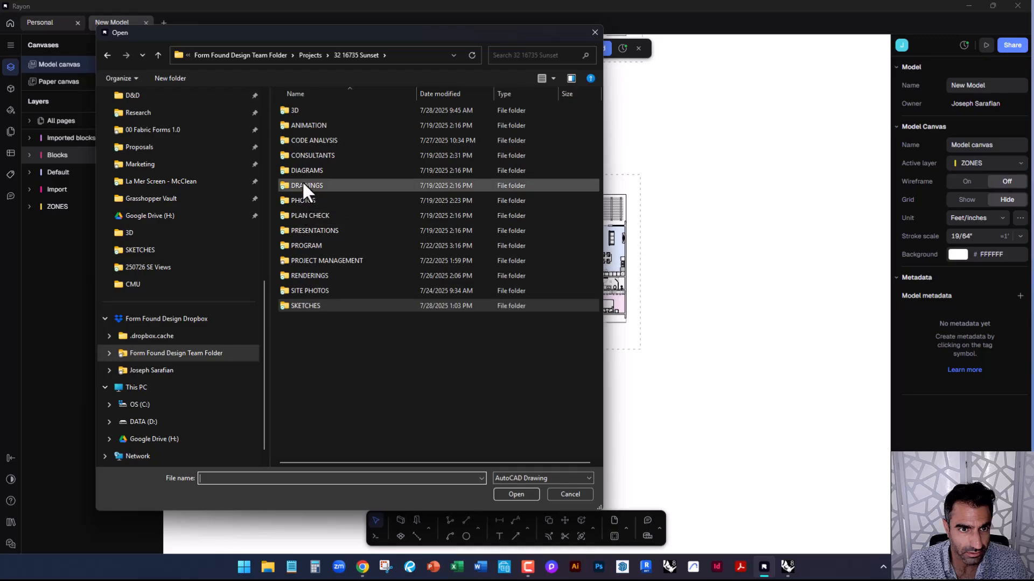
double_click(301, 112)
double_click(306, 139)
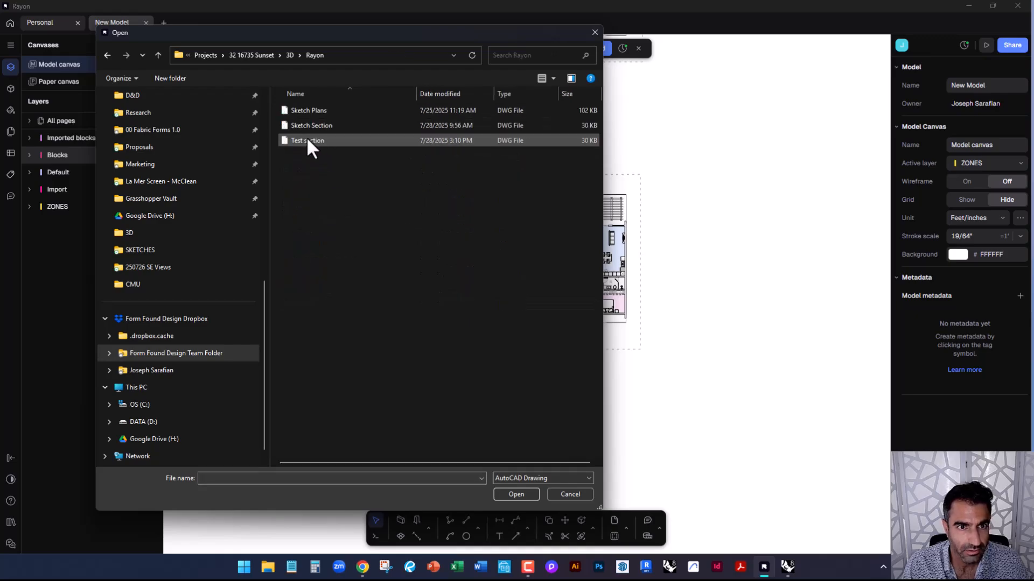
double_click(318, 141)
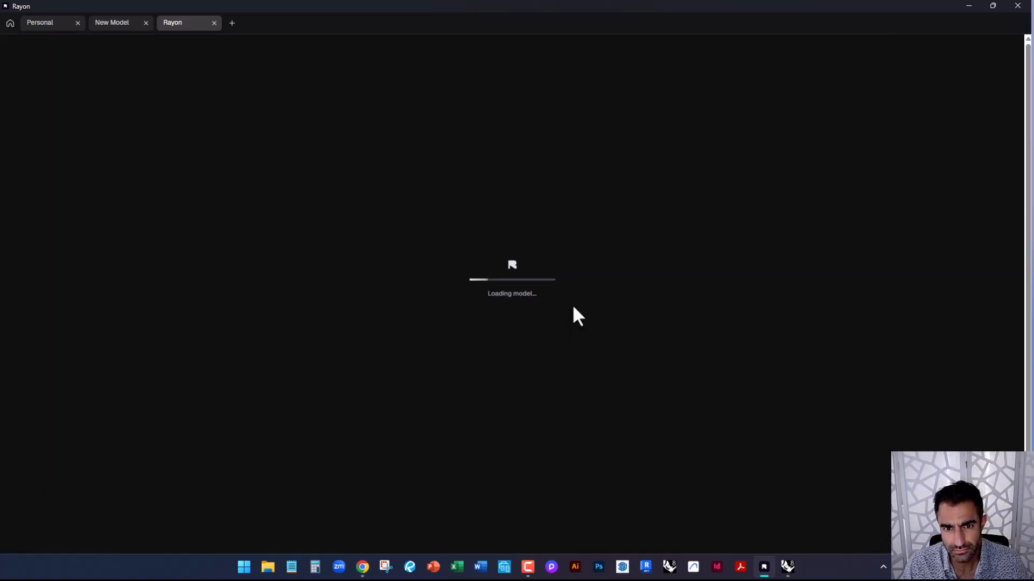
Continue the import without picking a known length and insert the section below the Option 4 plans
scroll(563, 296, down, 10)
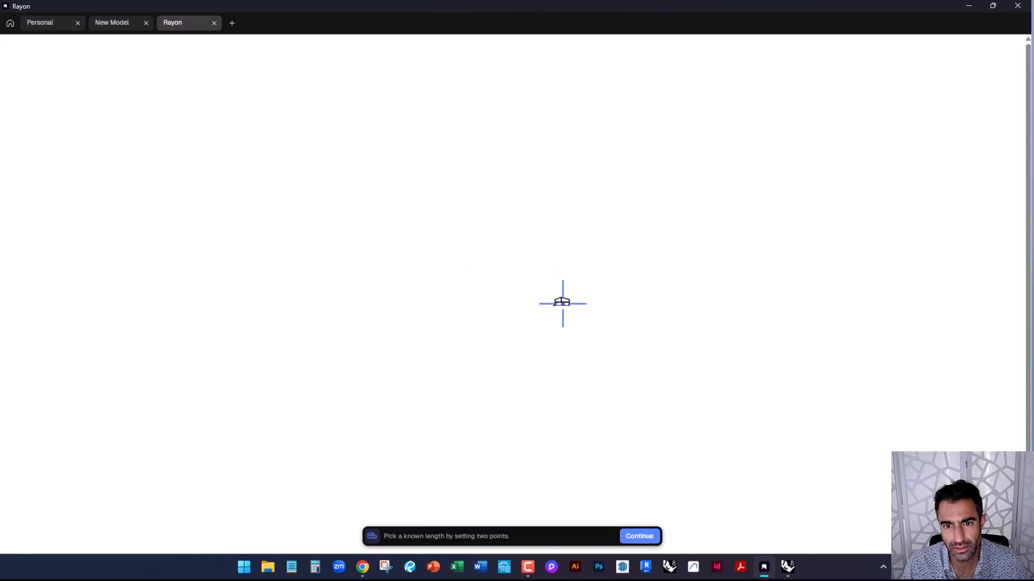
scroll(450, 317, up, 10)
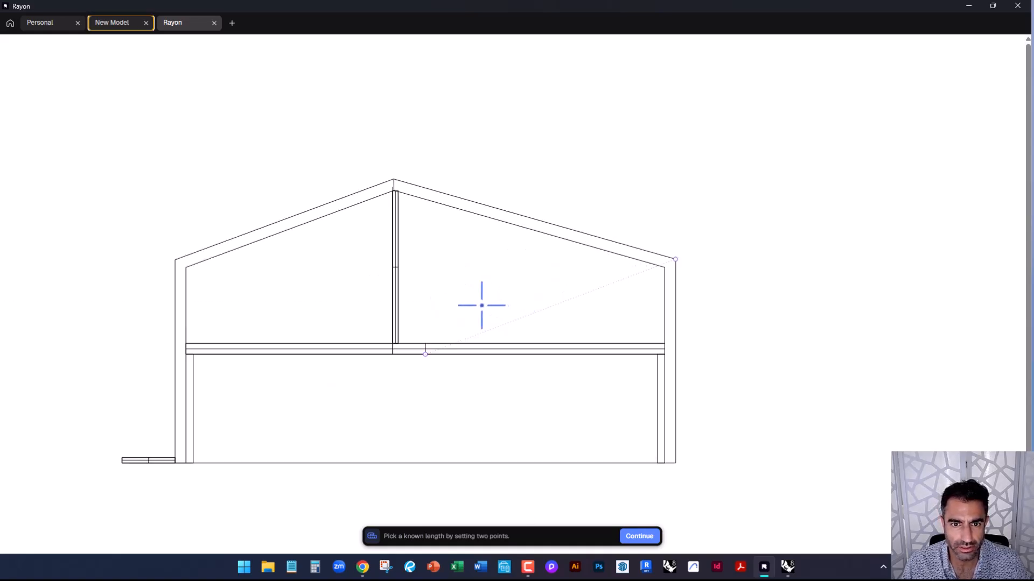
click(638, 536)
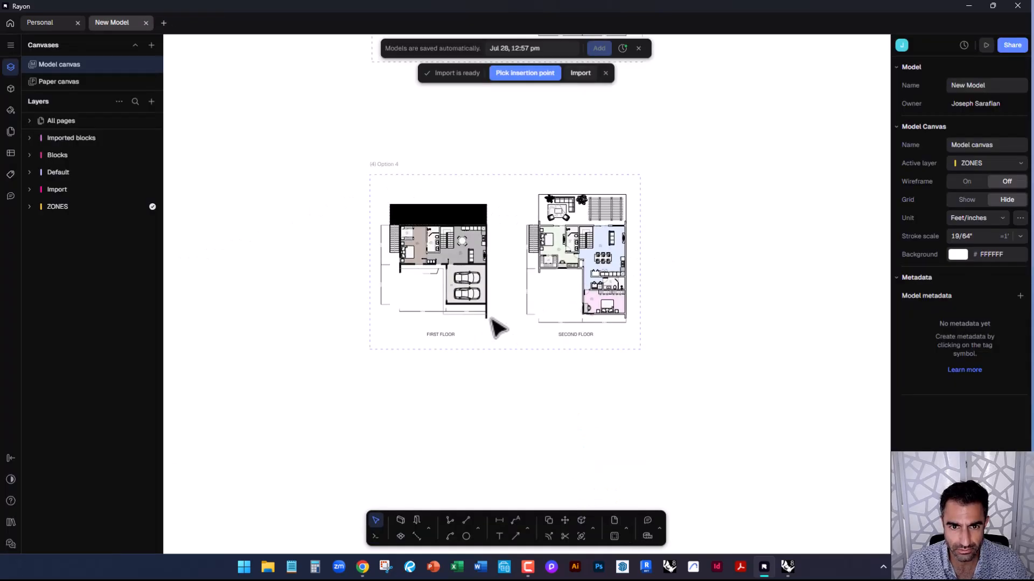
scroll(489, 240, down, 3)
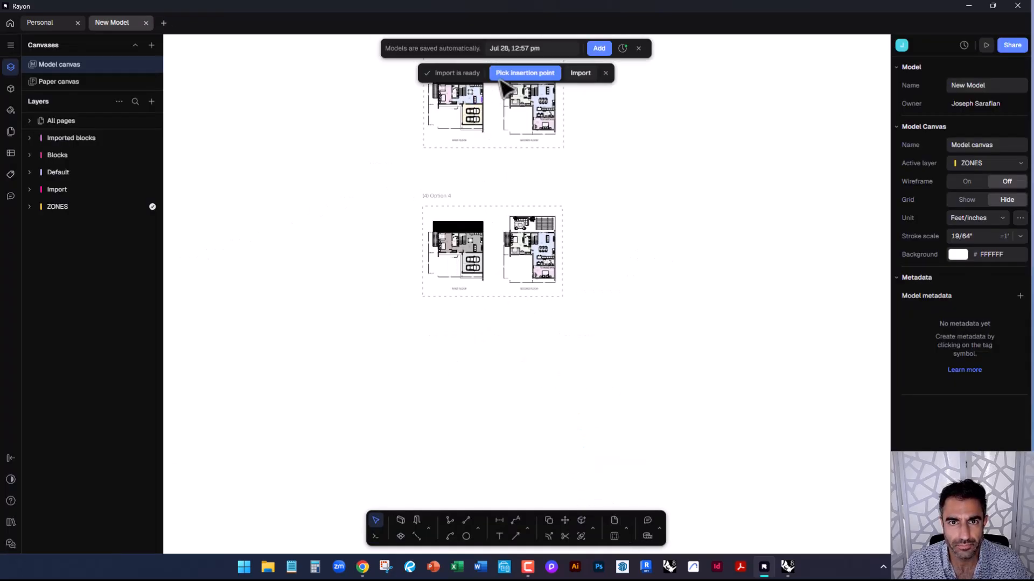
click(500, 78)
click(460, 350)
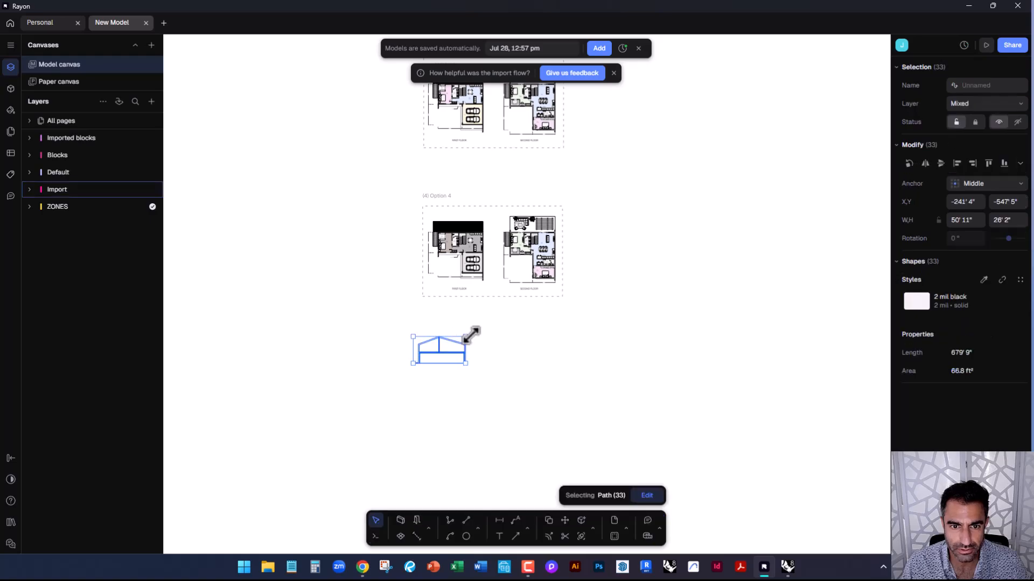
Delete the imported section drawing below the Option 4 plans
scroll(428, 353, up, 5)
click(415, 240)
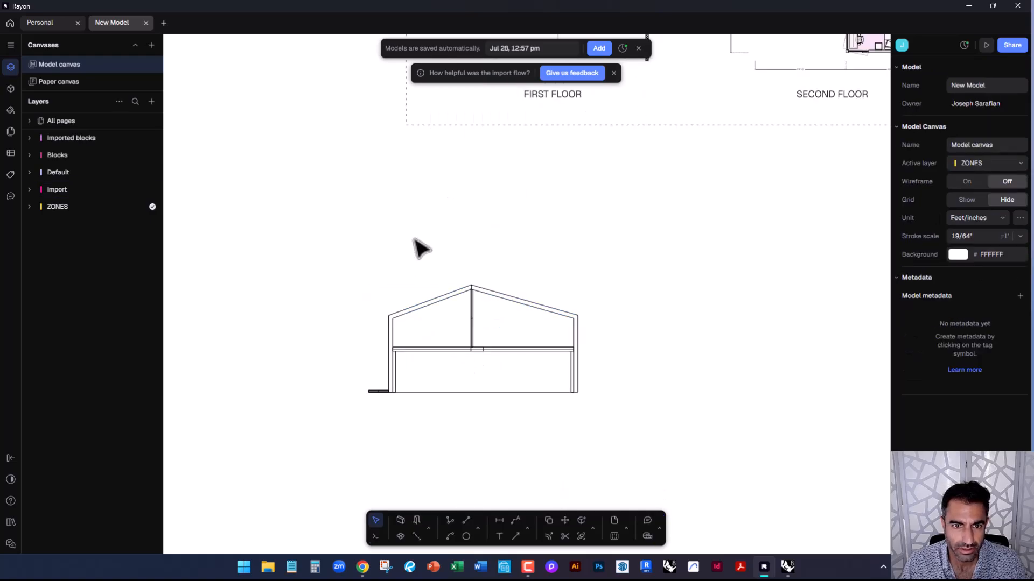
scroll(429, 323, up, 3)
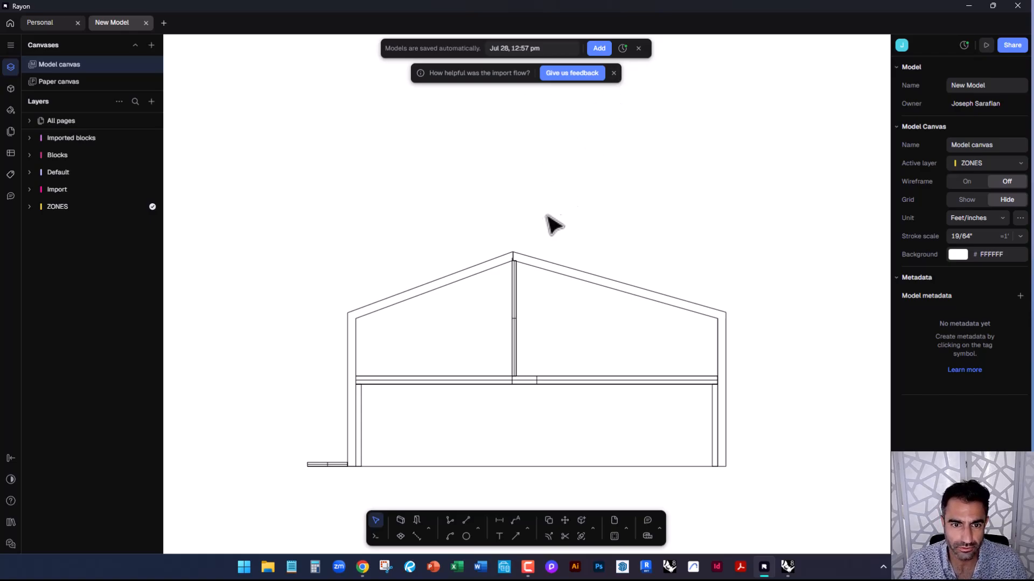
key(ctrl+a)
key(Delete)
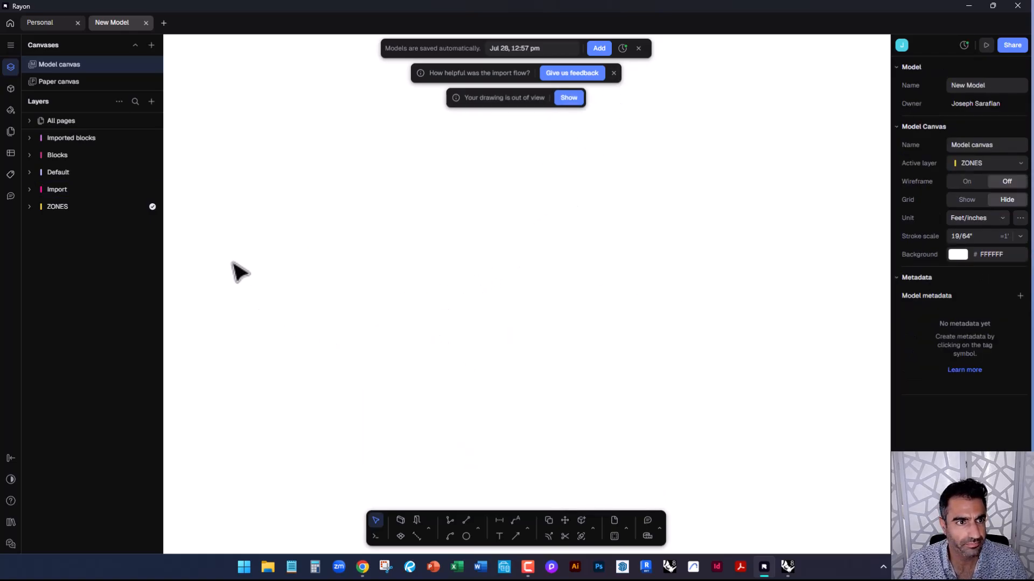
Import the Test section DWG again, picking the right outer wall's thickness as the known length and accepting feet as the unit
click(6, 40)
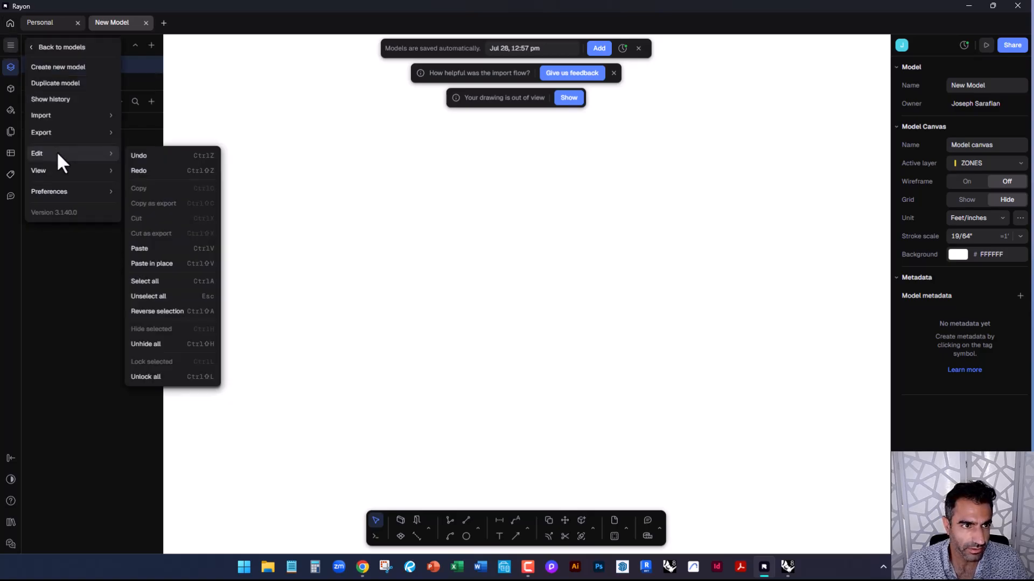
mouse_move(63, 133)
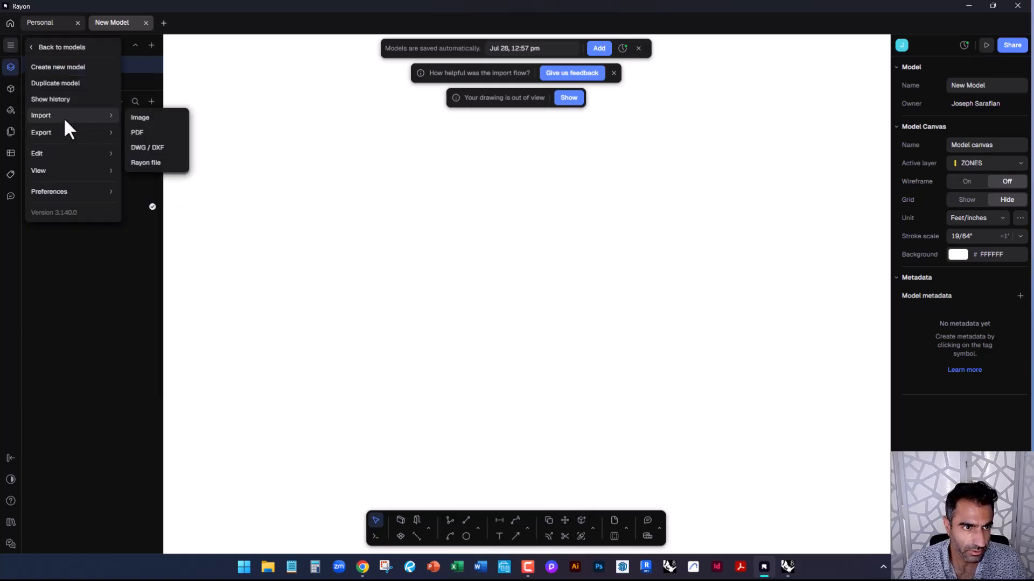
click(171, 148)
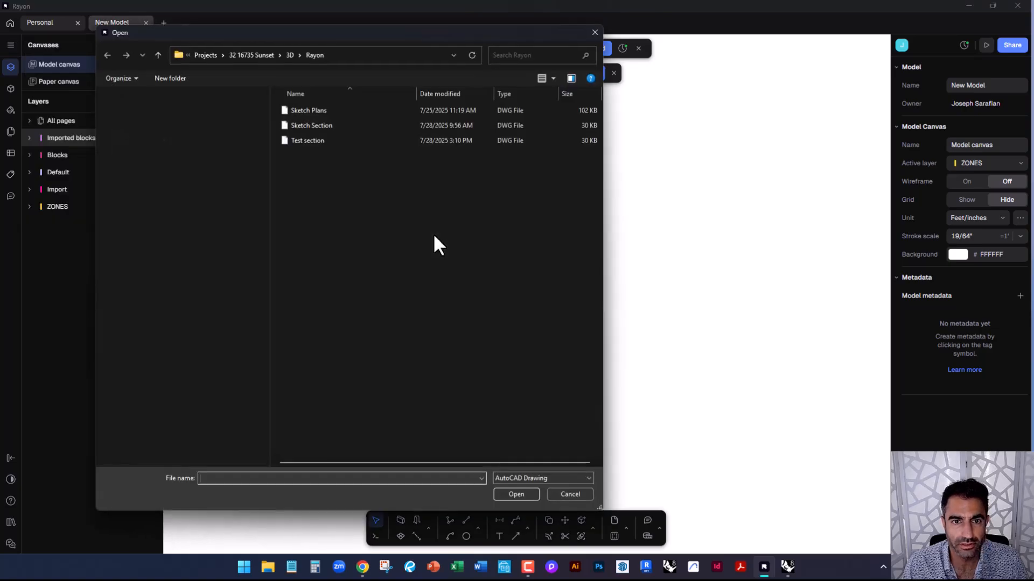
double_click(302, 140)
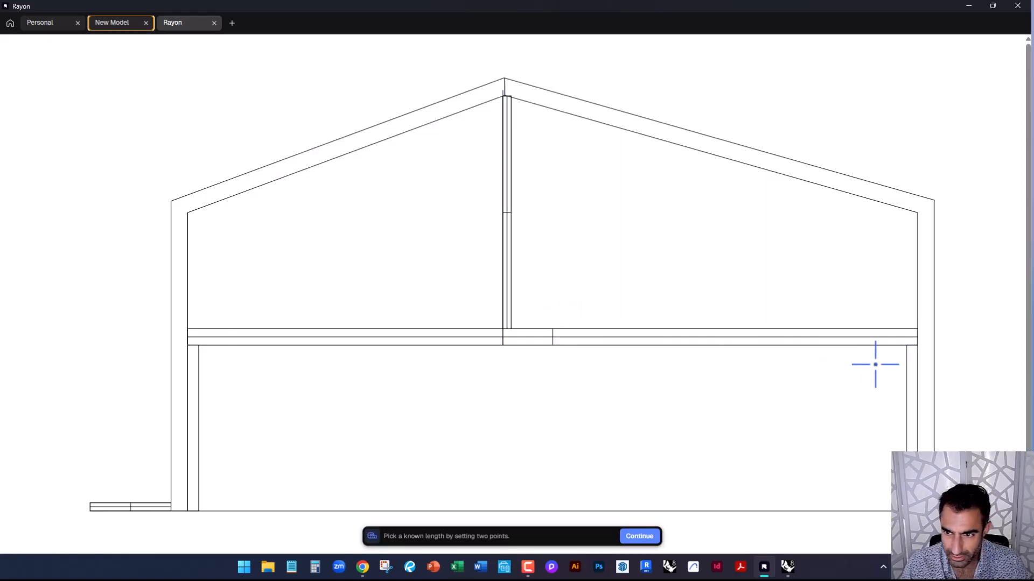
click(921, 301)
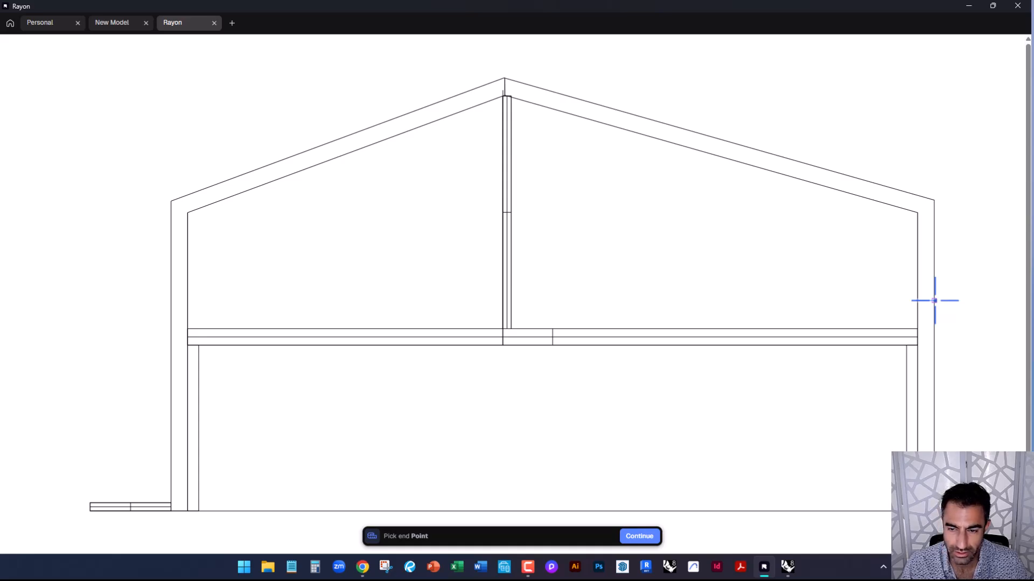
click(934, 300)
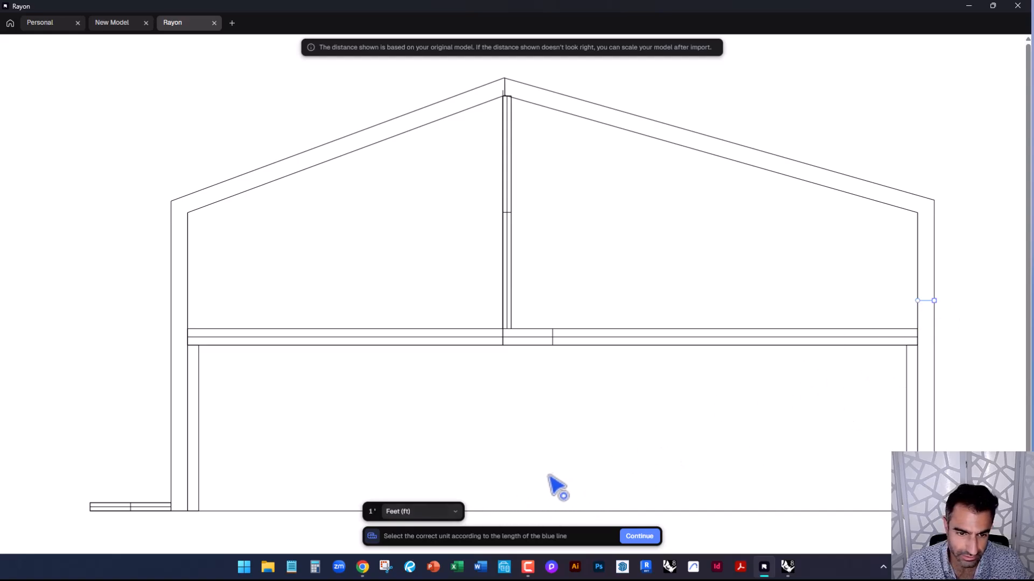
click(638, 537)
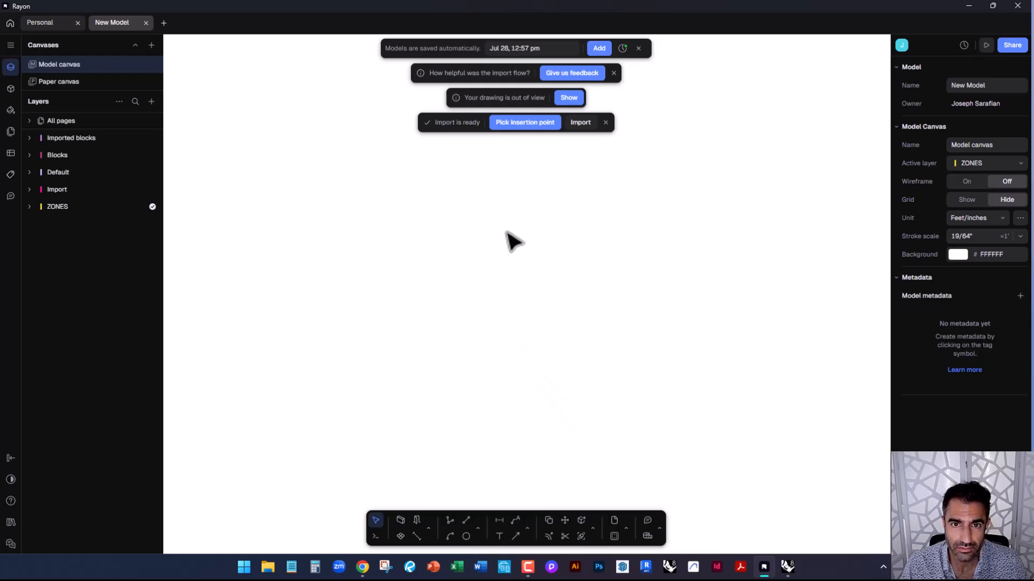
Insert the imported section on the canvas below the Option 4 plans and clear the selection
click(509, 125)
click(437, 354)
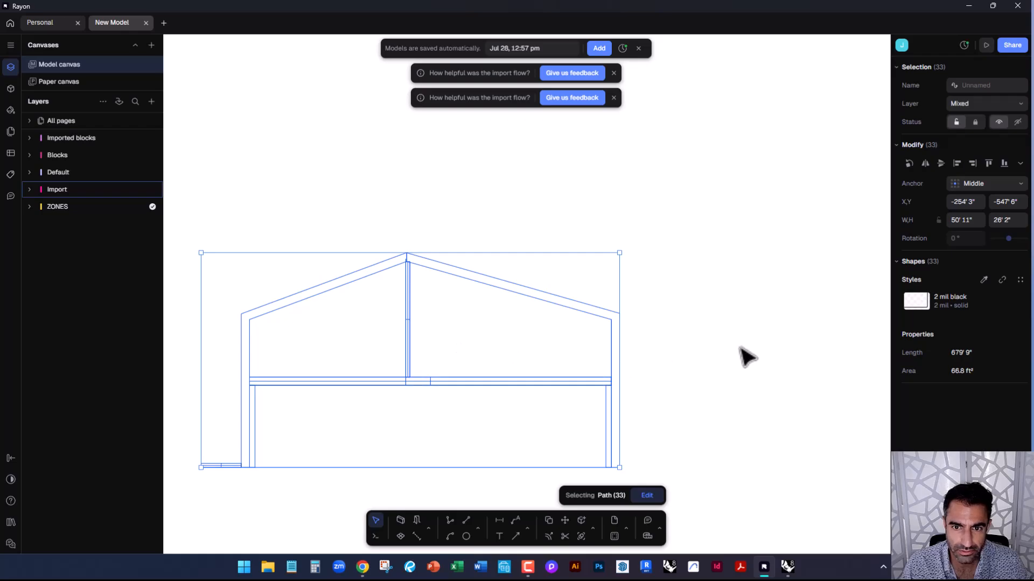
click(718, 331)
scroll(650, 373, down, 5)
scroll(470, 319, up, 4)
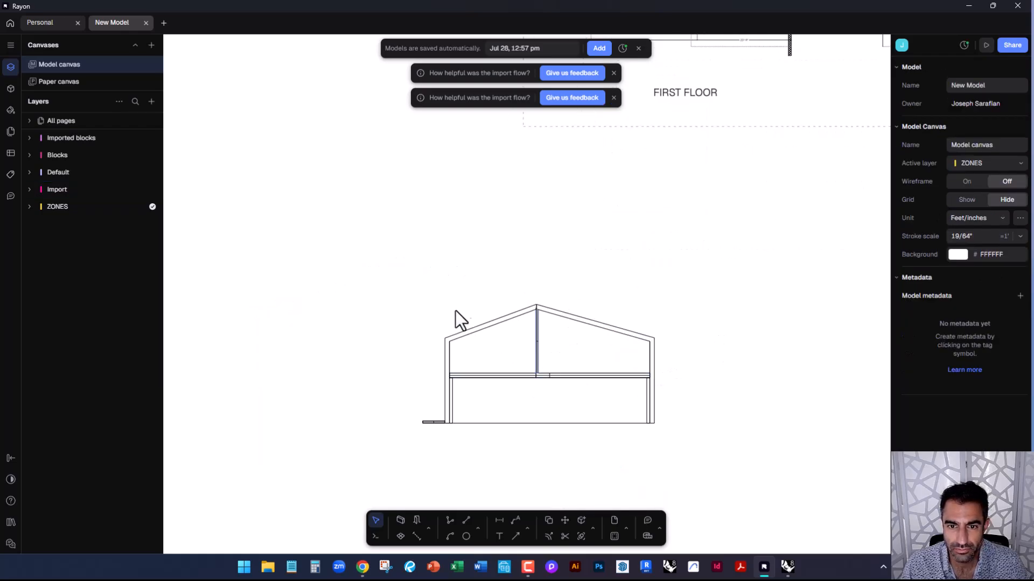
Select the whole imported section drawing, reposition it below the Option 4 plans, and clear the selection
click(464, 418)
scroll(501, 410, down, 3)
mouse_move(544, 397)
mouse_down()
mouse_move(615, 406)
mouse_move(608, 388)
mouse_up()
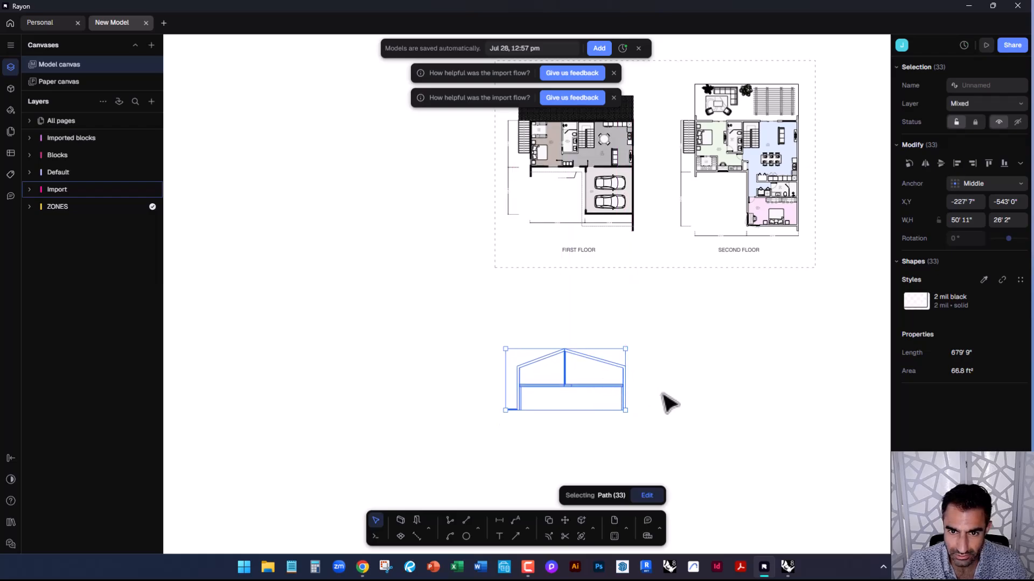
click(663, 401)
Check the thickness of the section's right outer wall with a temporary dimension, and delete that dimension
scroll(602, 387, up, 3)
scroll(608, 397, up, 3)
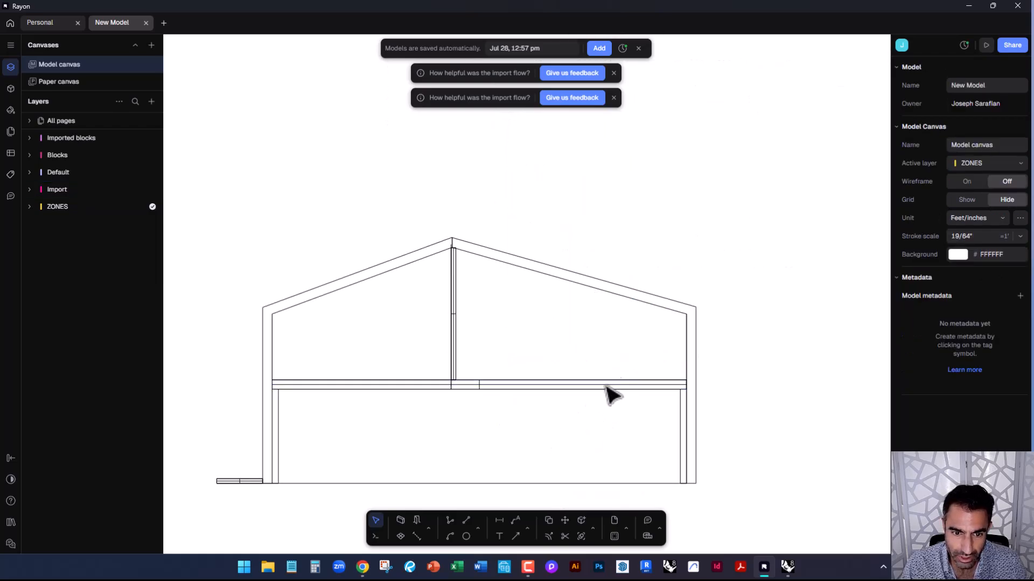
text(d)
key(Return)
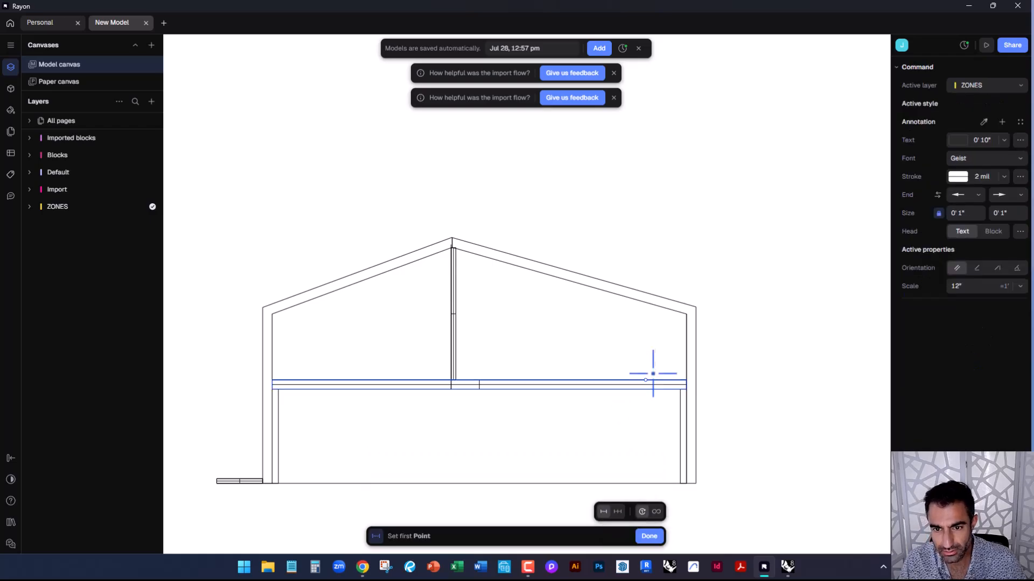
click(695, 353)
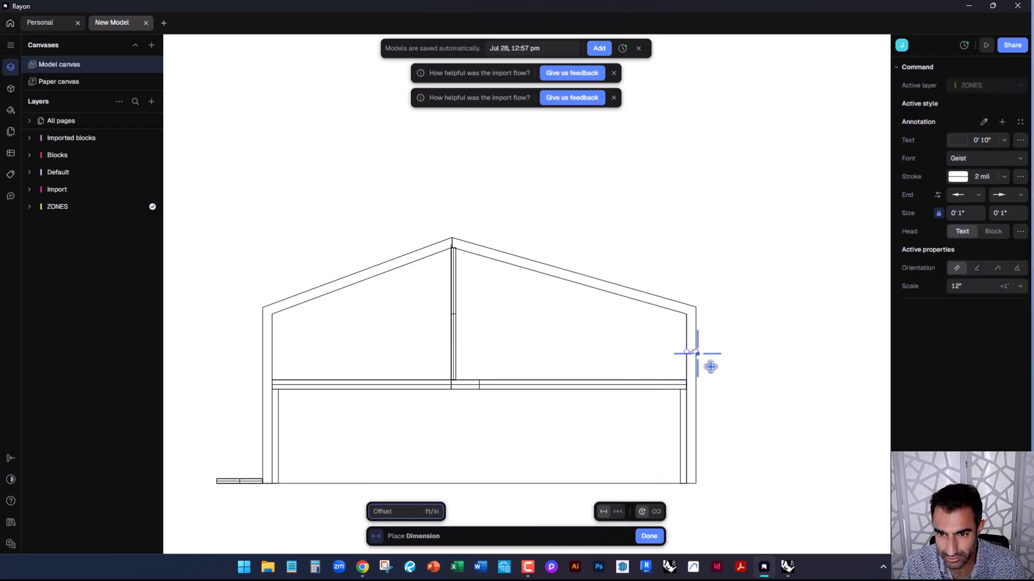
scroll(705, 360, up, 5)
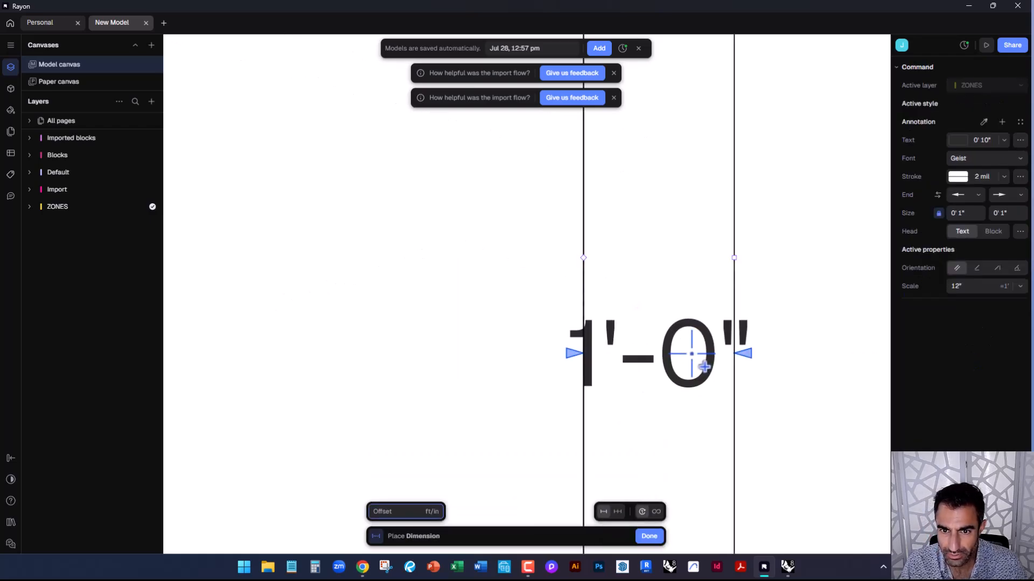
click(616, 355)
scroll(616, 355, down, 5)
click(719, 386)
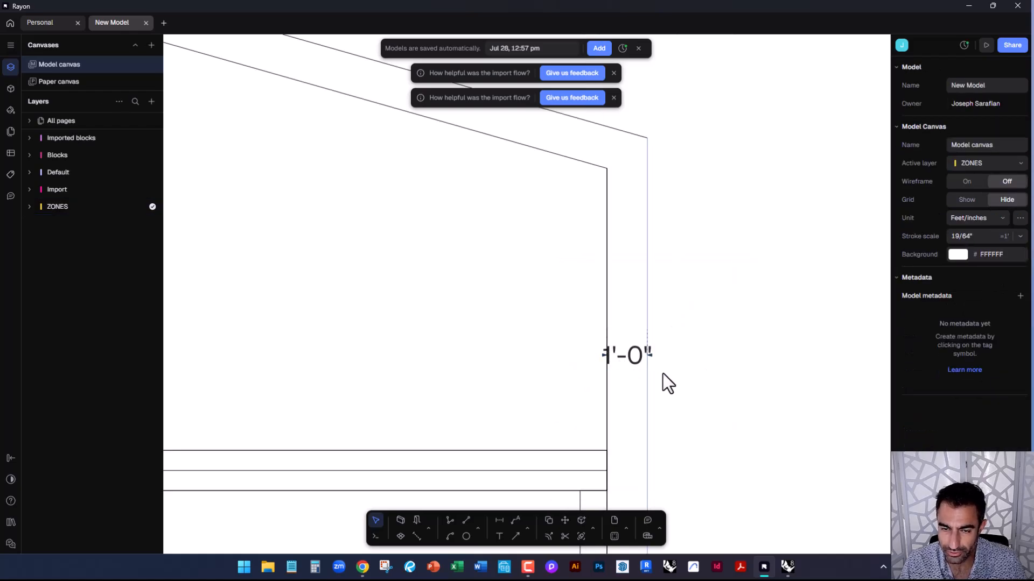
click(644, 357)
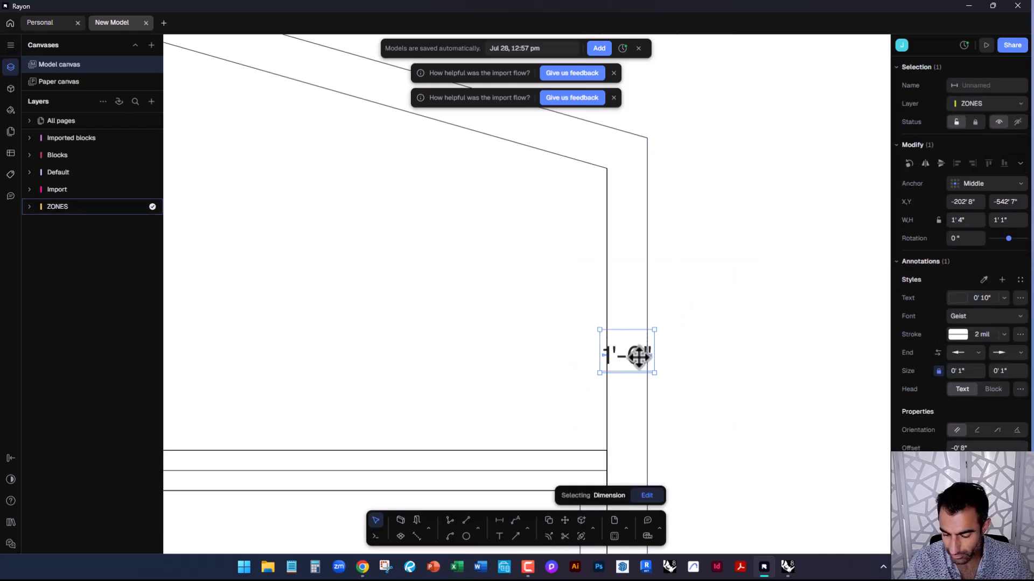
key(Delete)
scroll(692, 341, down, 5)
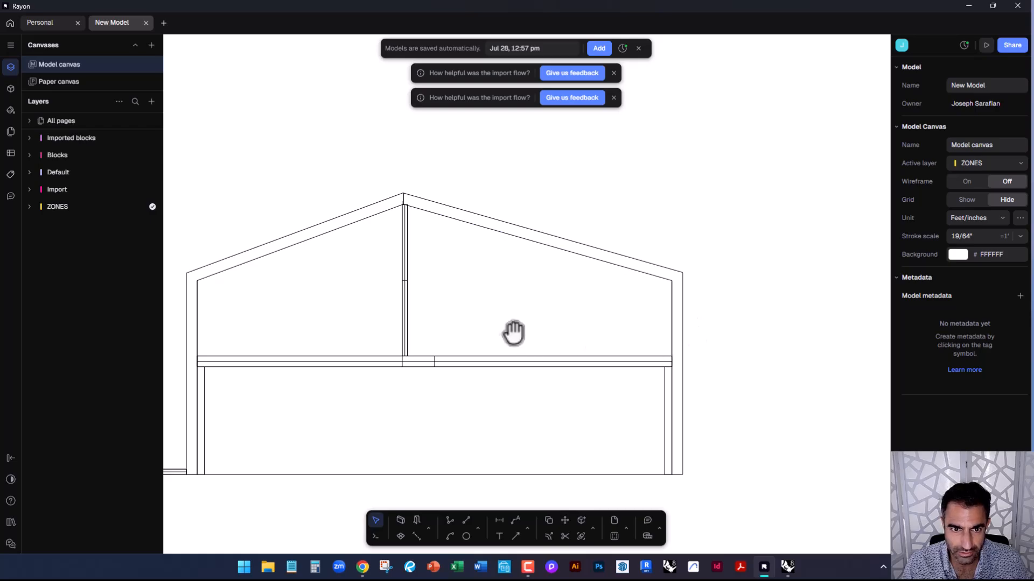
Compare the imported section with the Option 4 floor plans and examine the Option 3 page layout above them
middle_drag(511, 333, 663, 435)
scroll(569, 423, down, 6)
scroll(570, 400, up, 2)
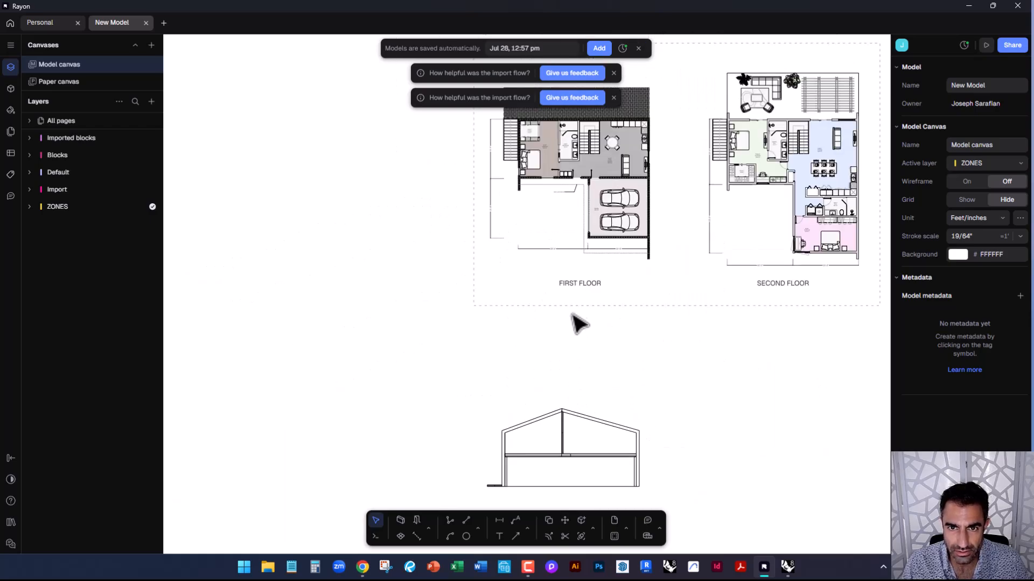
scroll(565, 207, up, 6)
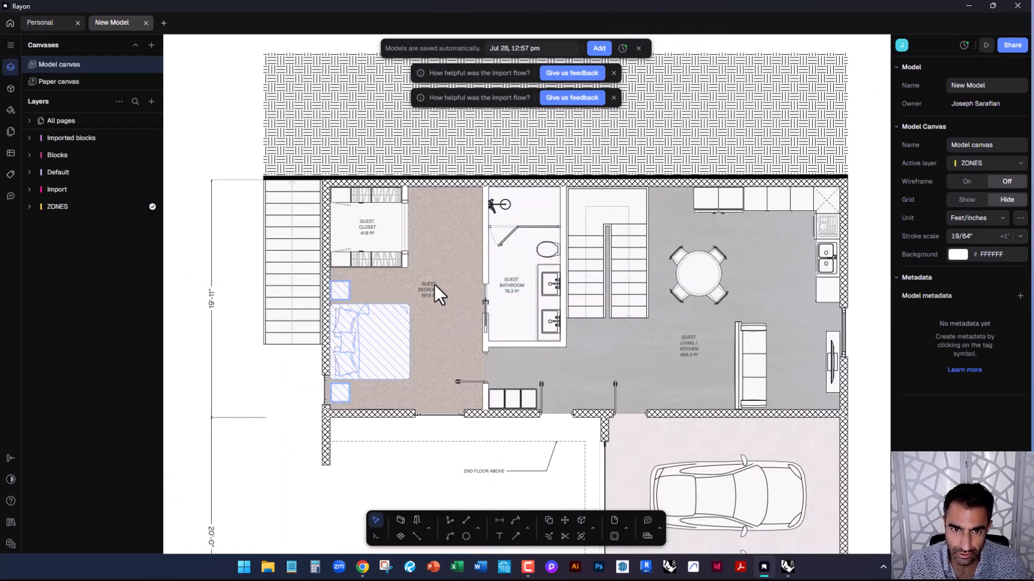
middle_drag(526, 415, 535, 221)
scroll(537, 224, down, 5)
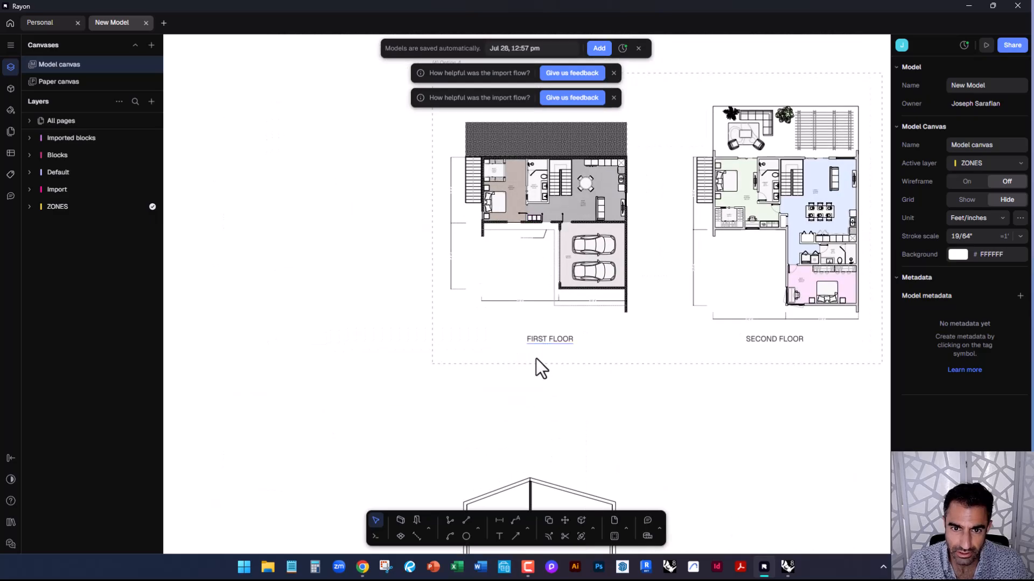
middle_drag(529, 408, 503, 242)
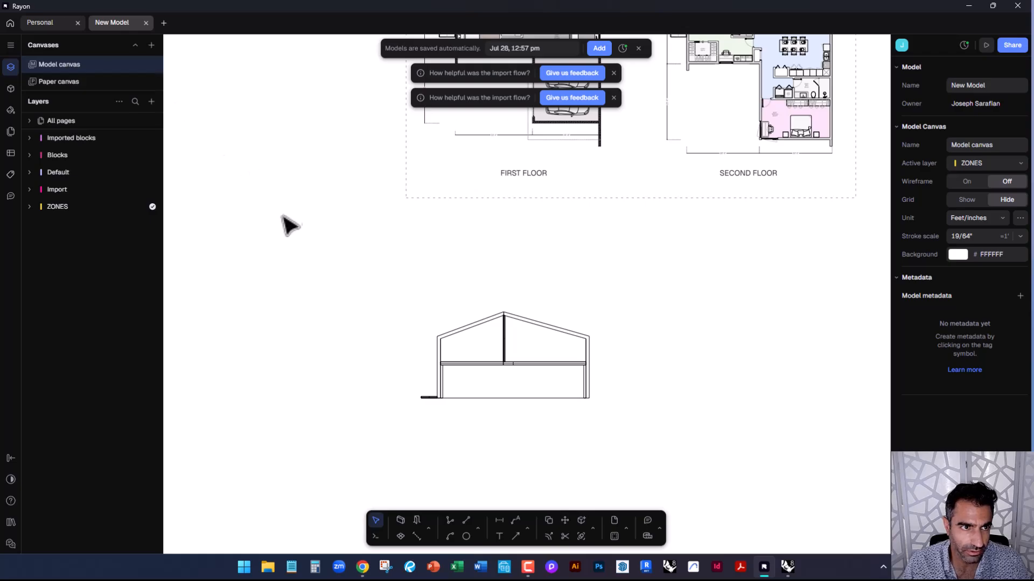
middle_drag(535, 281, 517, 430)
middle_drag(376, 326, 341, 427)
scroll(358, 369, down, 4)
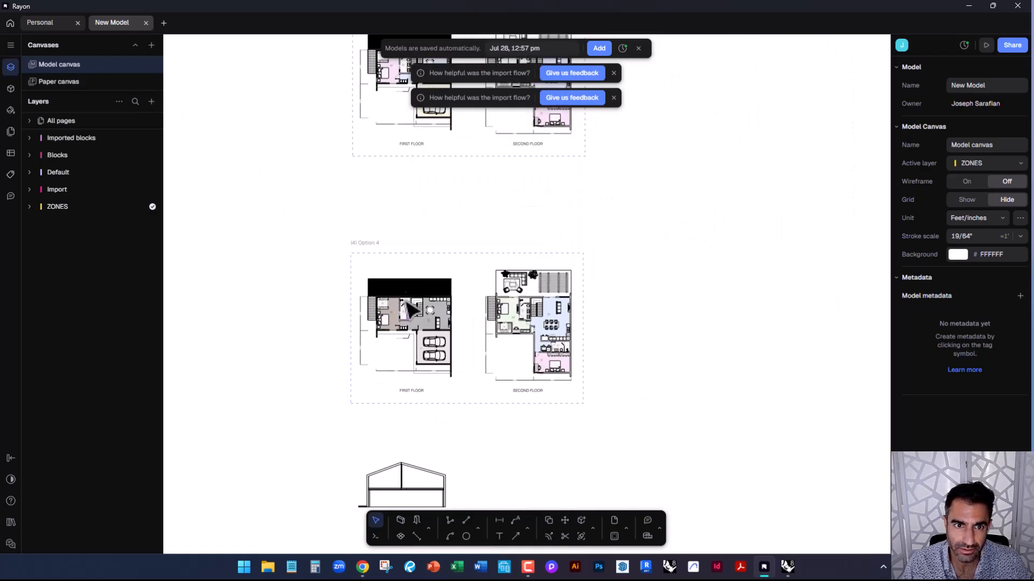
middle_drag(364, 224, 365, 411)
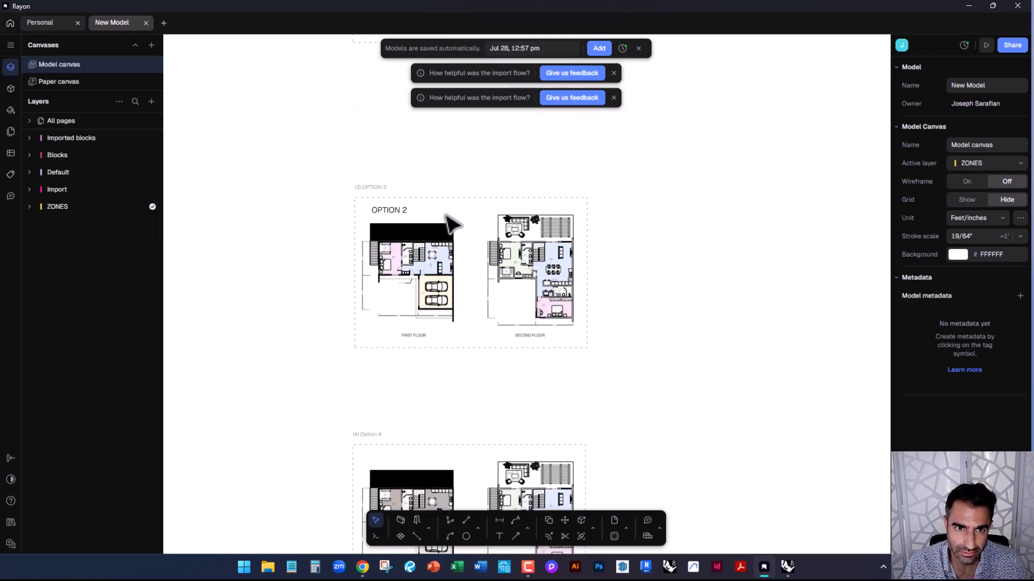
scroll(447, 216, up, 3)
middle_drag(455, 374, 455, 194)
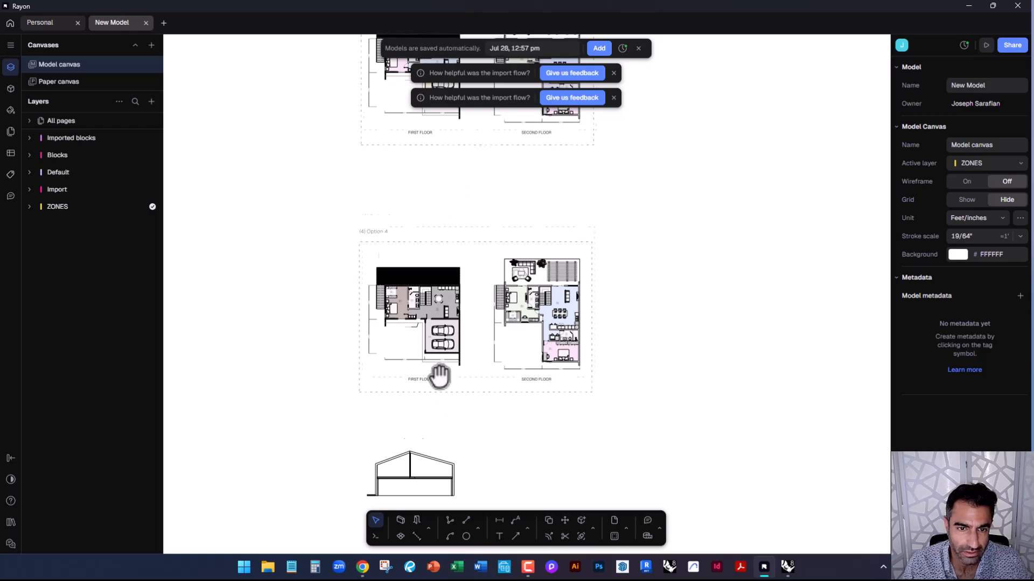
middle_drag(438, 386, 447, 253)
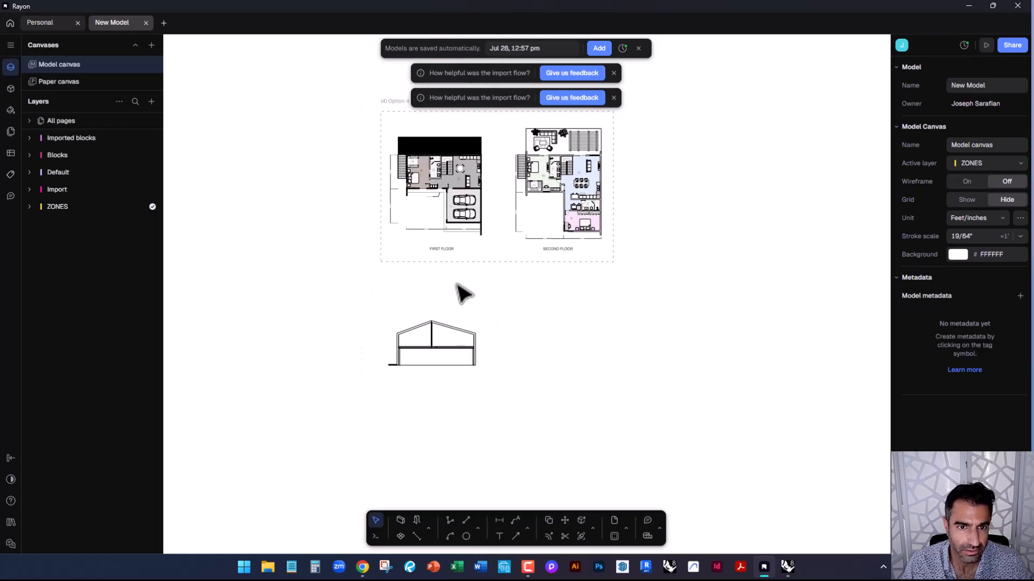
Add a new page and place it beneath the Option 4 page so that it covers the section drawing
click(11, 131)
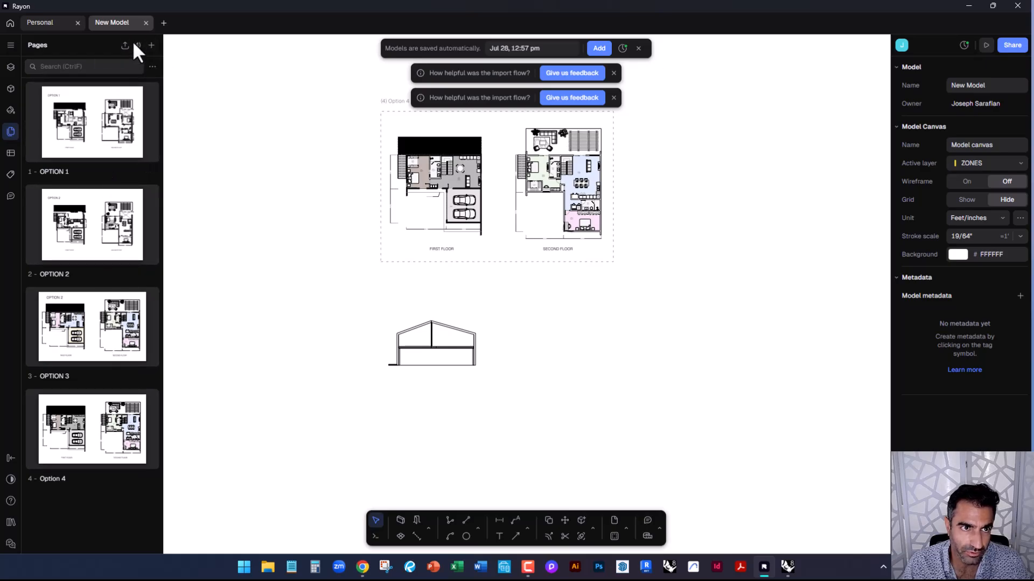
click(152, 45)
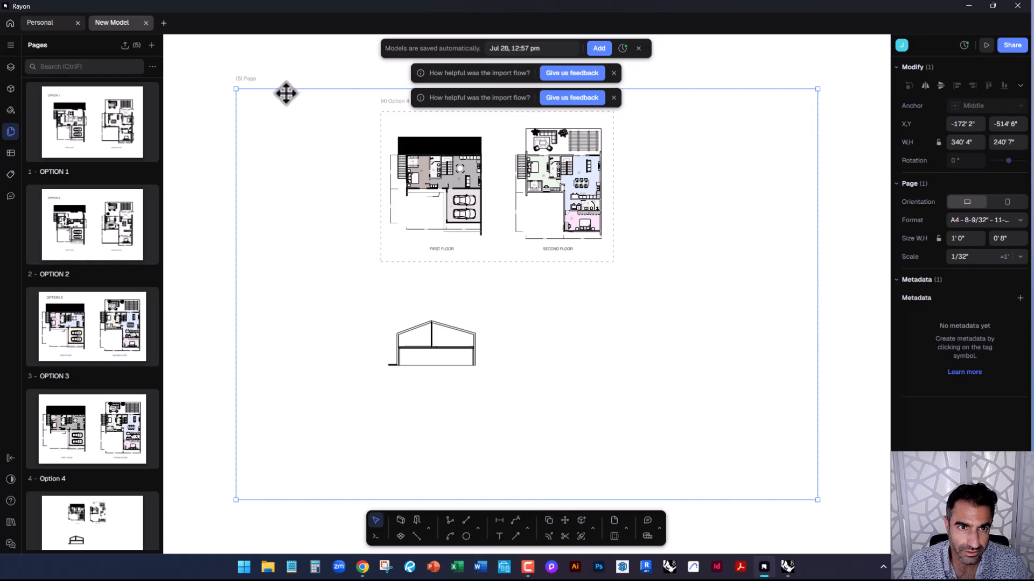
drag(285, 94, 433, 299)
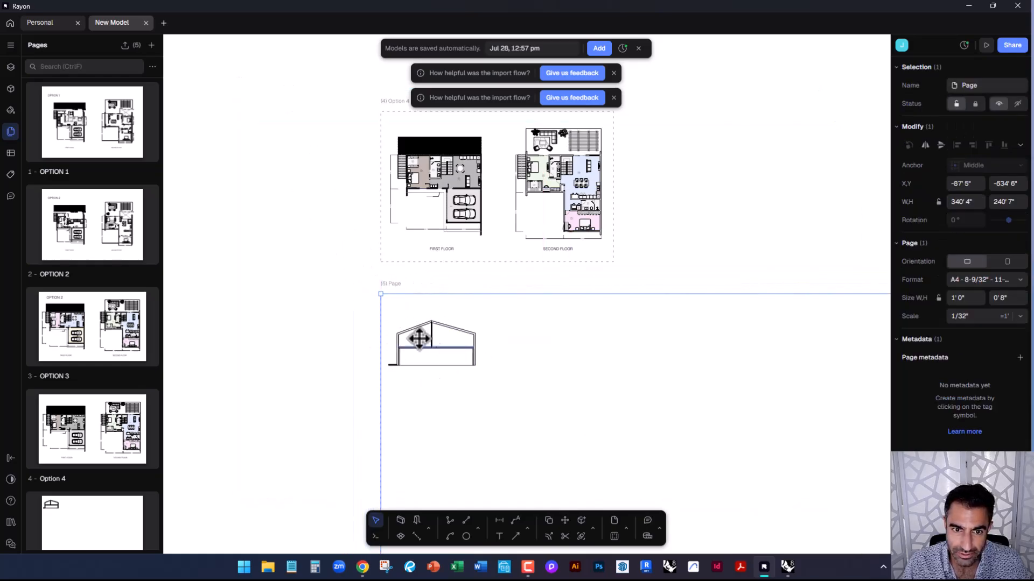
Set the new page to Tabloid 11" x 17" at 1/8" scale and move it around the section, aligned under the Option 4 page
middle_drag(470, 330, 350, 236)
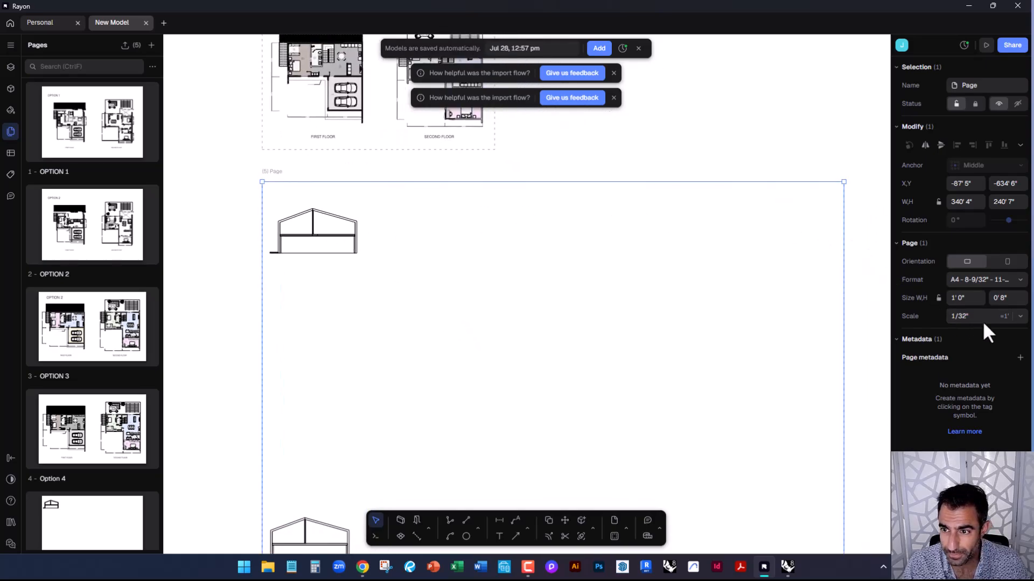
click(977, 279)
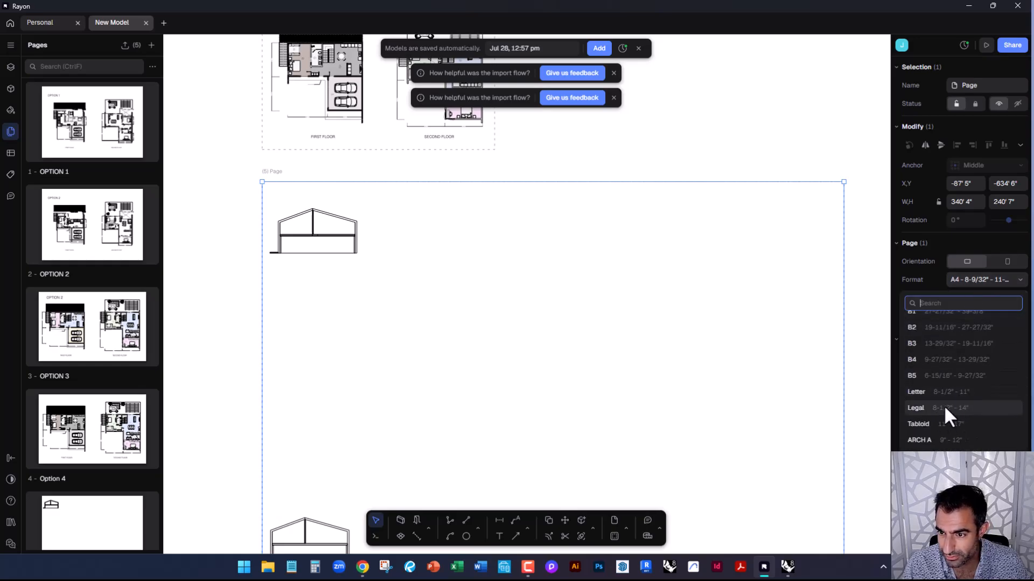
click(949, 424)
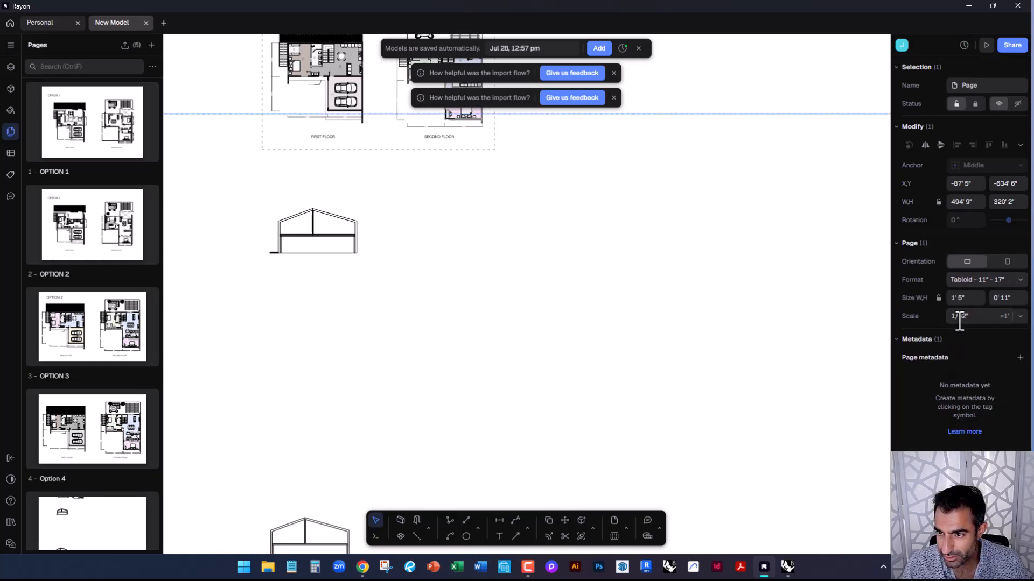
click(1019, 317)
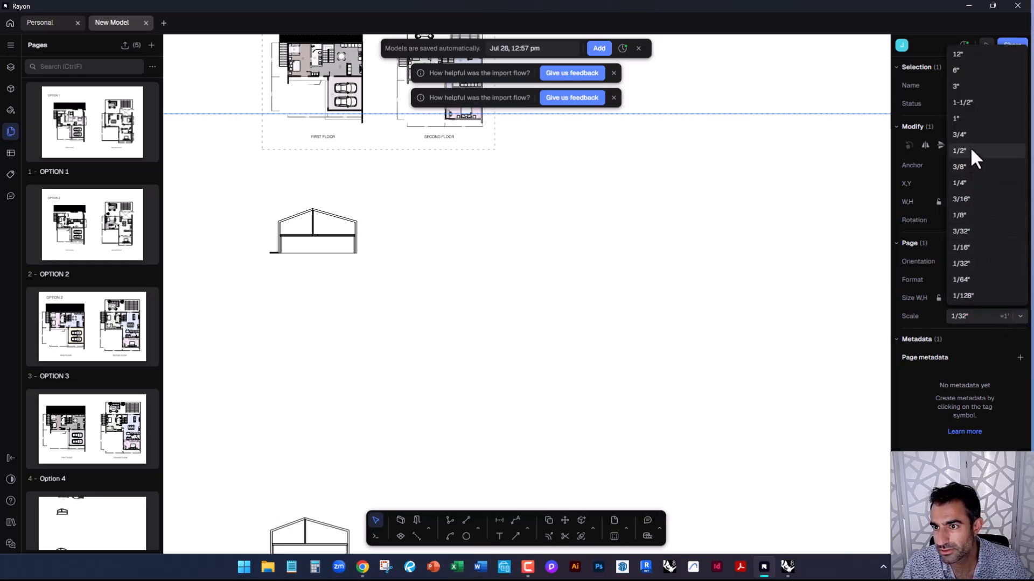
click(975, 215)
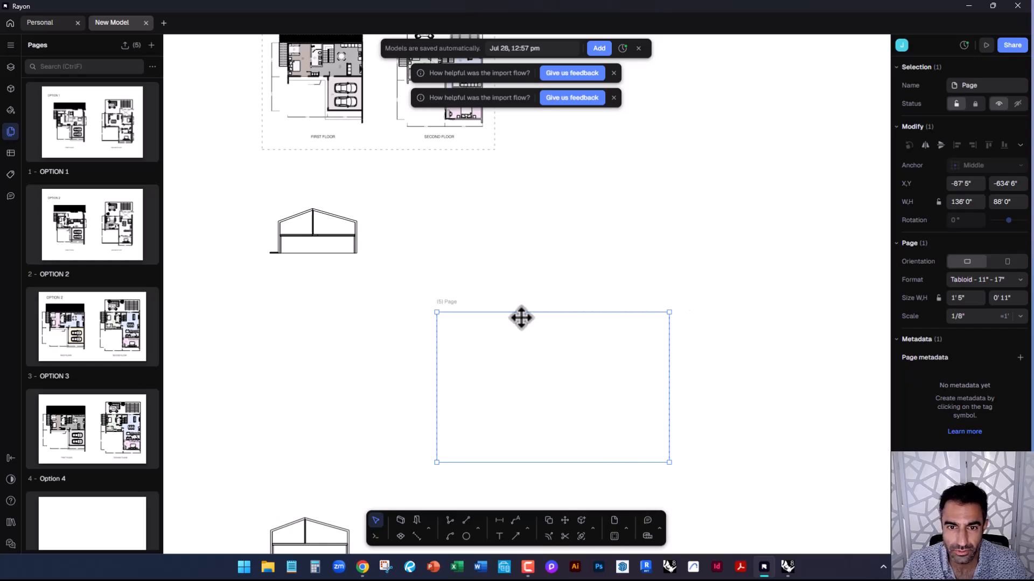
drag(521, 316, 347, 196)
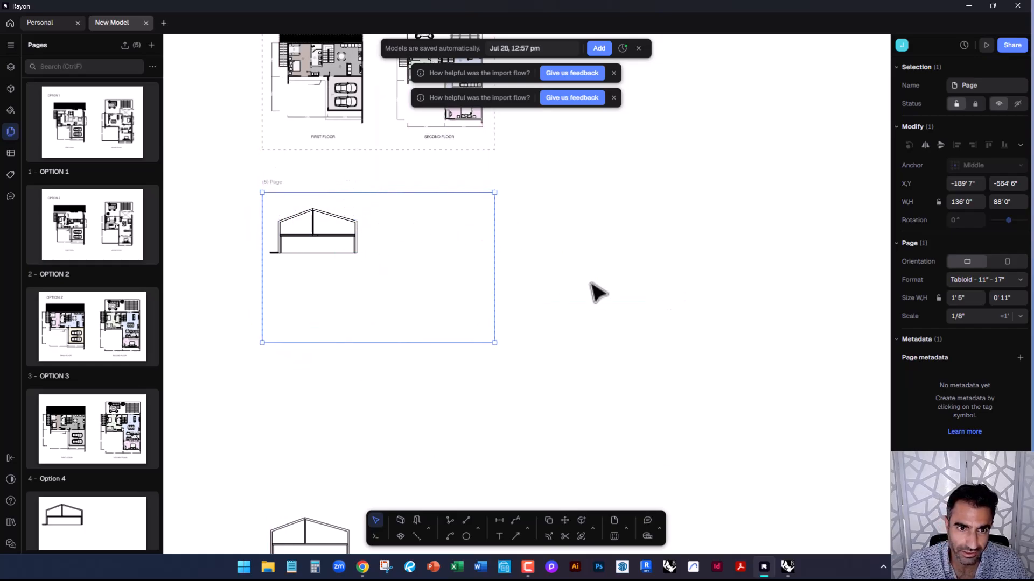
click(592, 284)
Examine the section's linework on the new page, including the roof ridge and the interior wall beneath it
scroll(641, 339, down, 3)
scroll(455, 272, up, 3)
scroll(512, 339, up, 3)
middle_drag(512, 339, 408, 300)
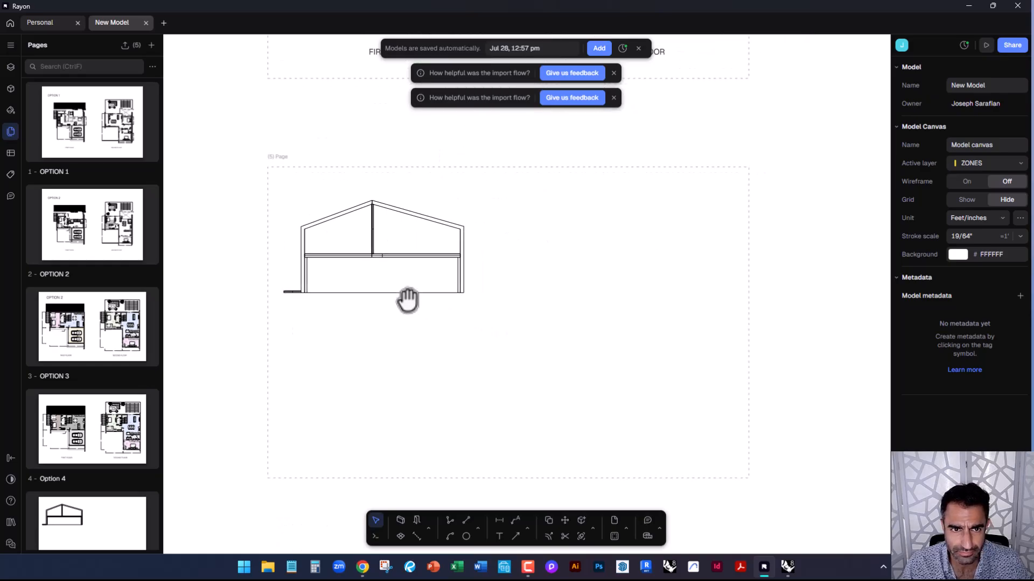
scroll(339, 240, up, 4)
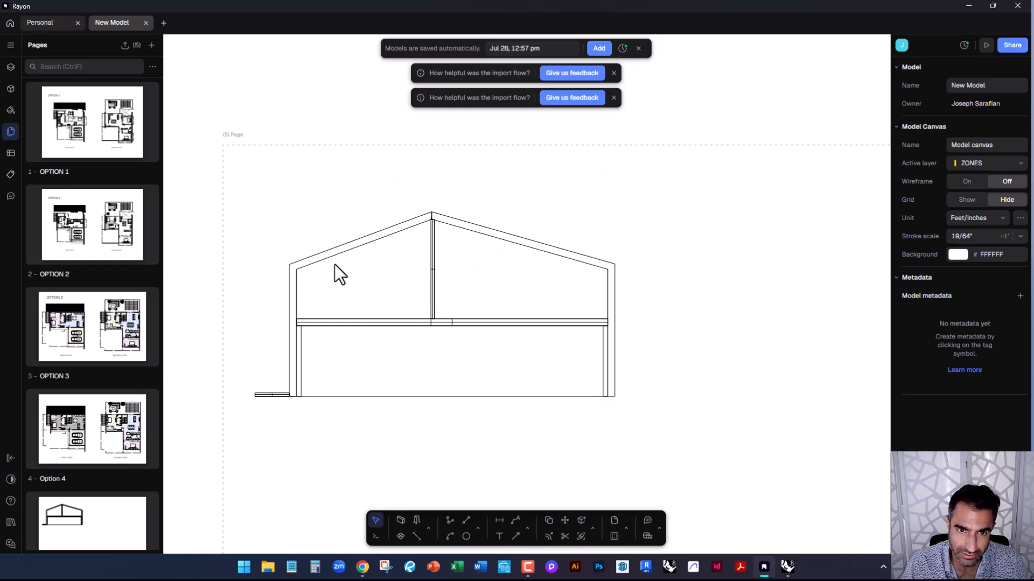
scroll(401, 245, down, 3)
scroll(347, 258, up, 4)
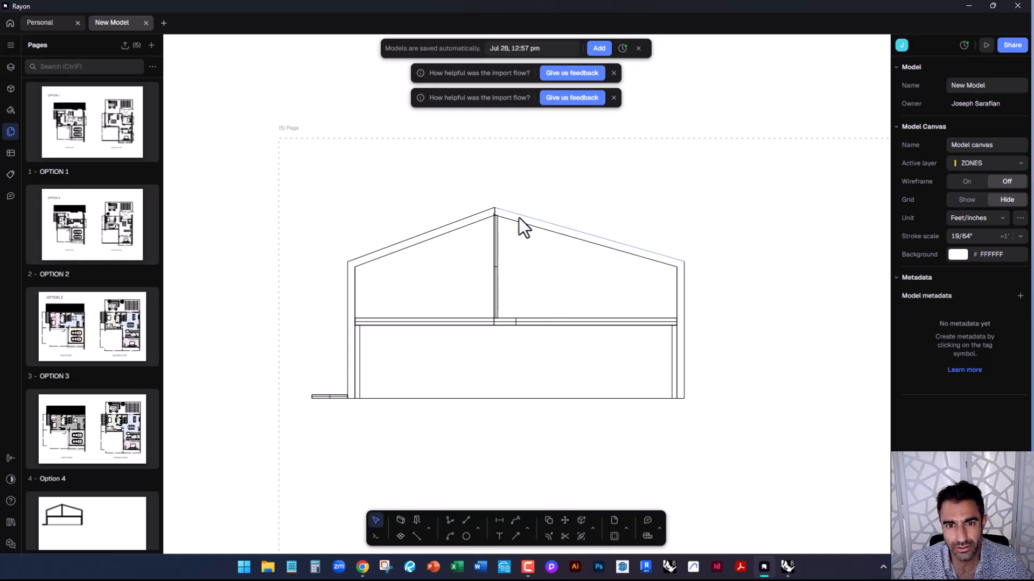
scroll(500, 218, up, 5)
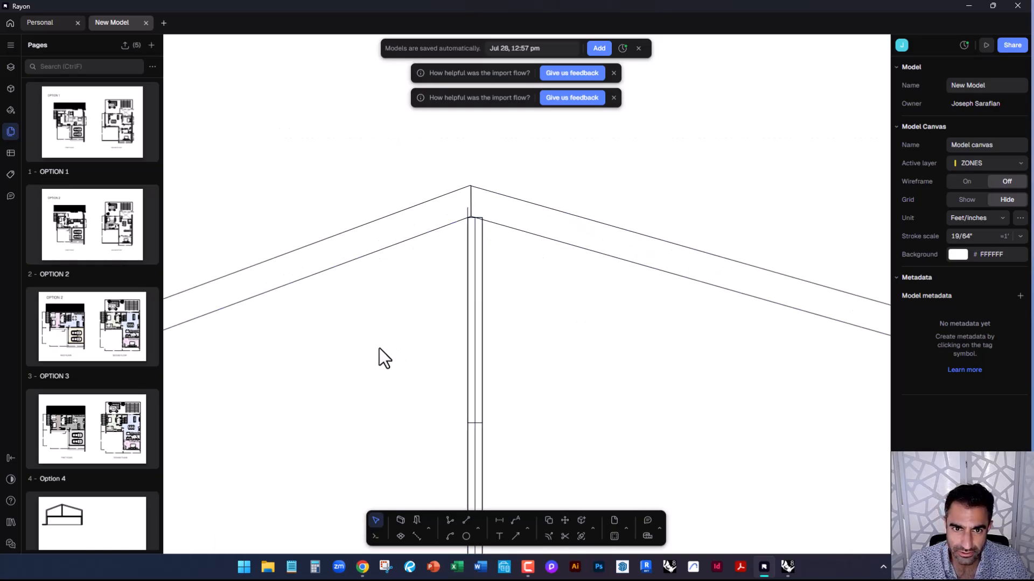
scroll(492, 210, down, 4)
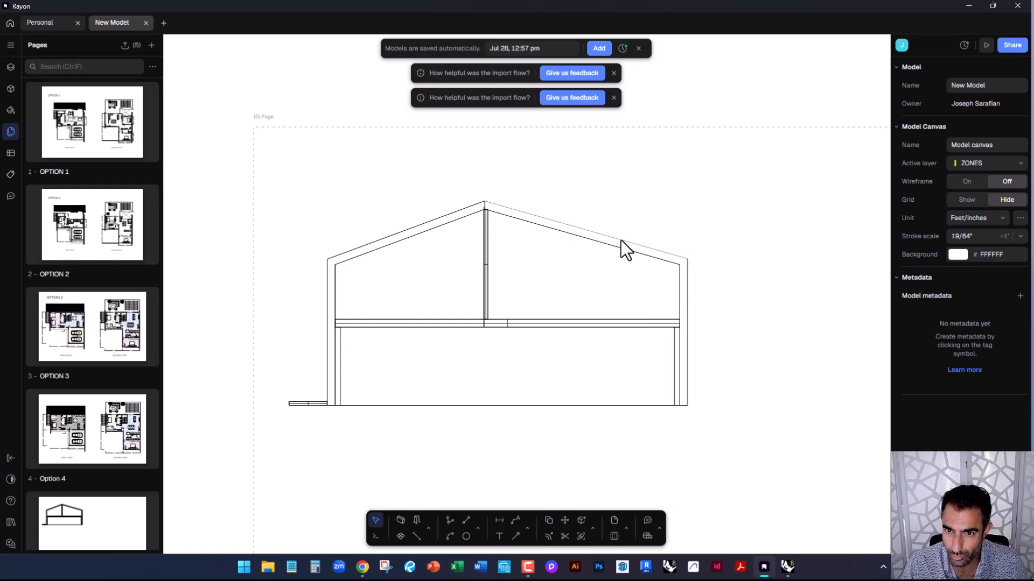
Delete the horizontal middle line inside the upper floor slab and the short vertical line to the right of the interior wall
scroll(506, 325, up, 4)
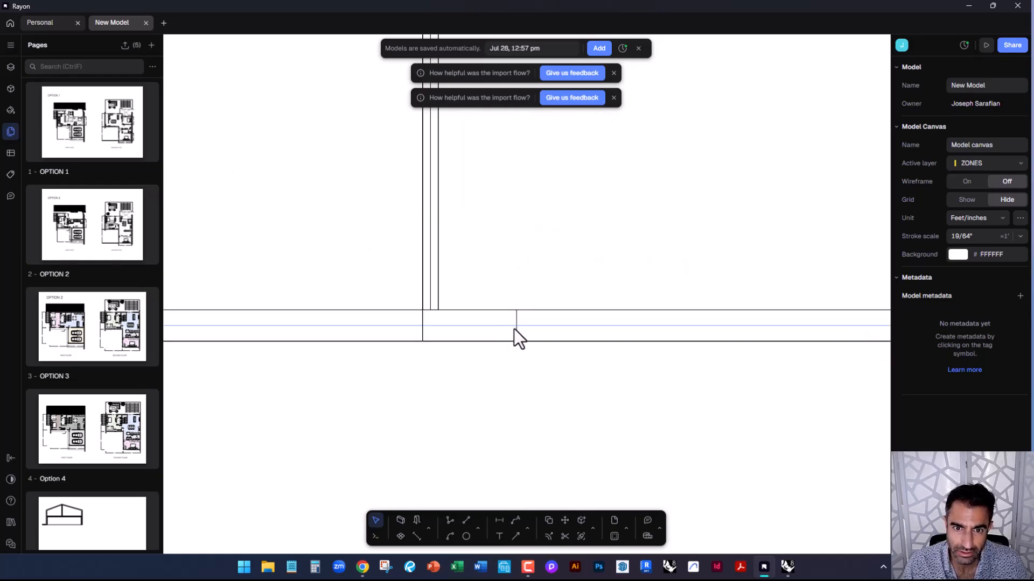
click(515, 326)
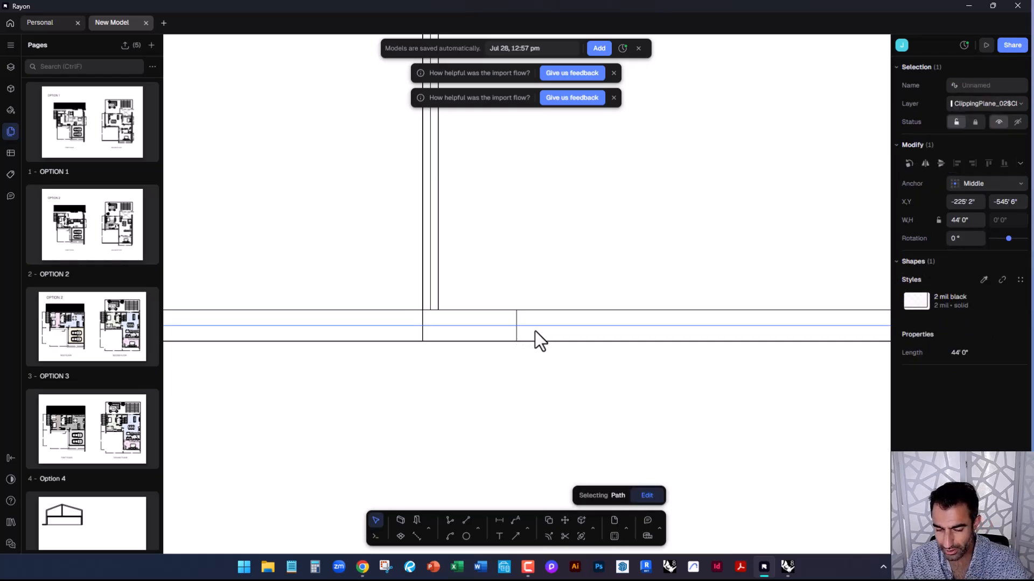
click(521, 319)
scroll(467, 391, down, 3)
Delete the vertical centre line and the short cross line inside the section's interior wall
middle_drag(445, 268, 470, 307)
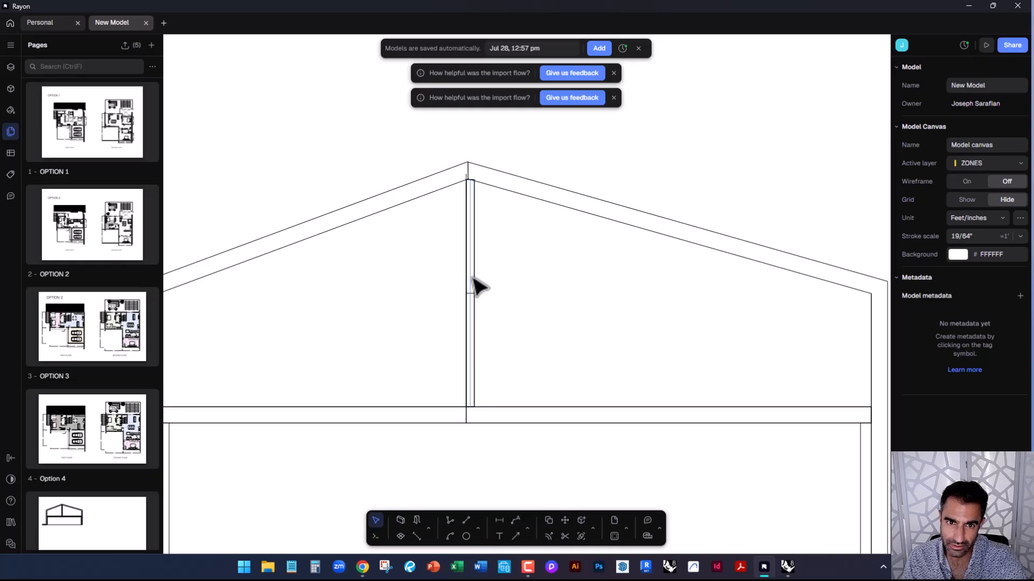
click(470, 295)
click(508, 315)
middle_drag(397, 364, 482, 305)
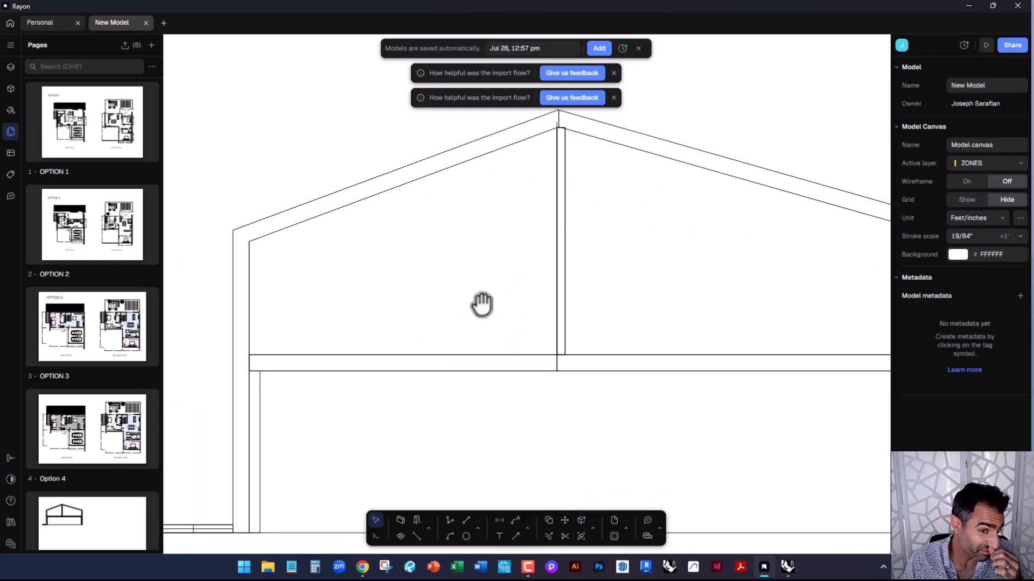
middle_drag(266, 409, 386, 341)
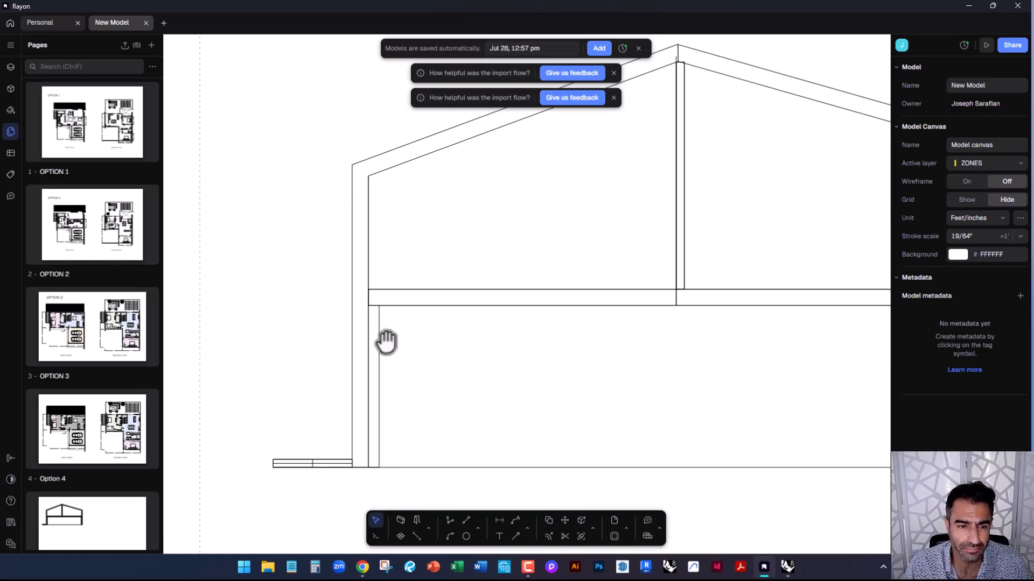
Delete the short vertical line and the middle horizontal line inside the low exterior slab left of the section
scroll(316, 471, up, 5)
click(325, 460)
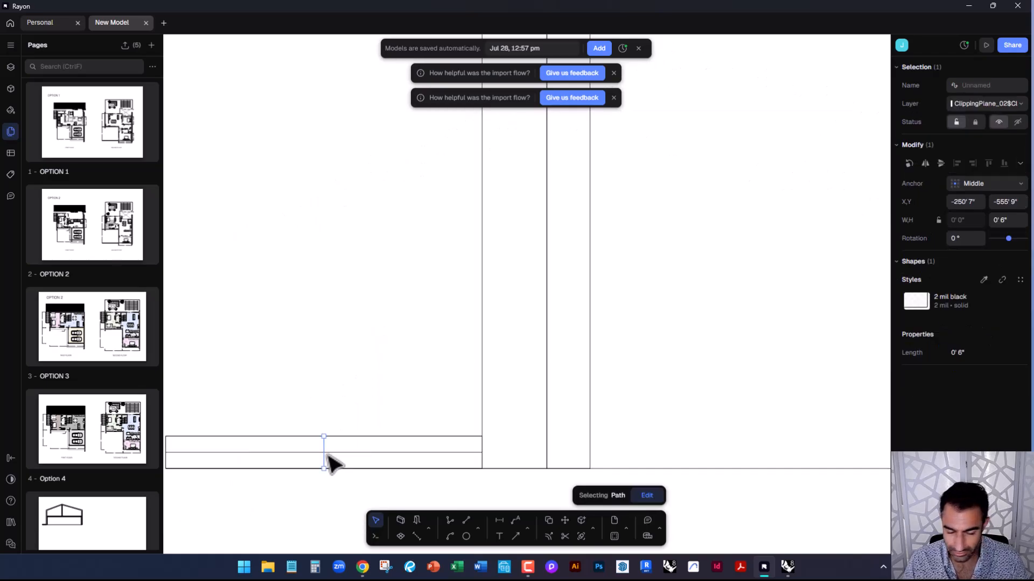
key(Delete)
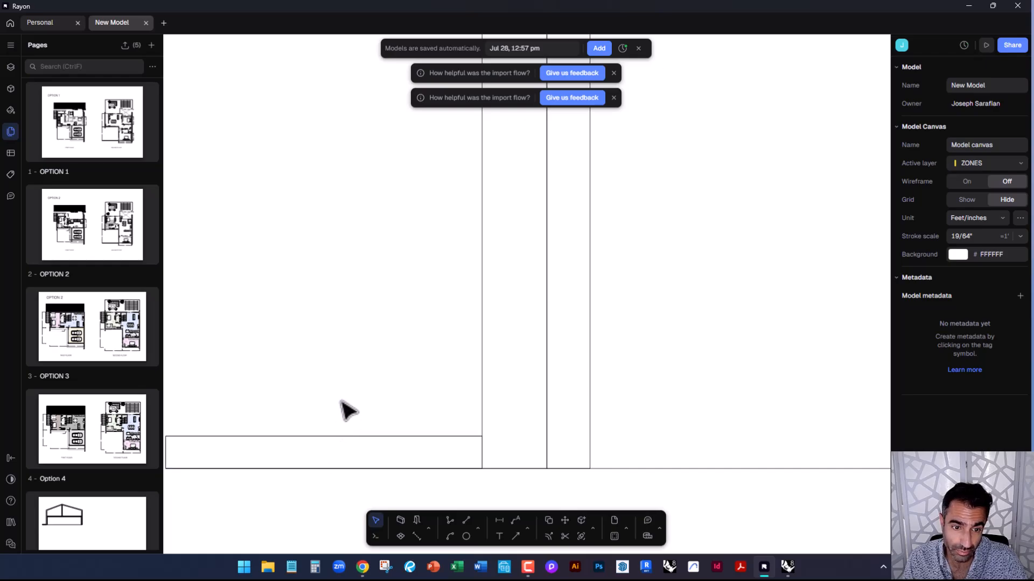
Delete the short vertical stub that sticks into the roof above the interior wall at the ridge
scroll(364, 468, down, 2)
scroll(317, 453, down, 4)
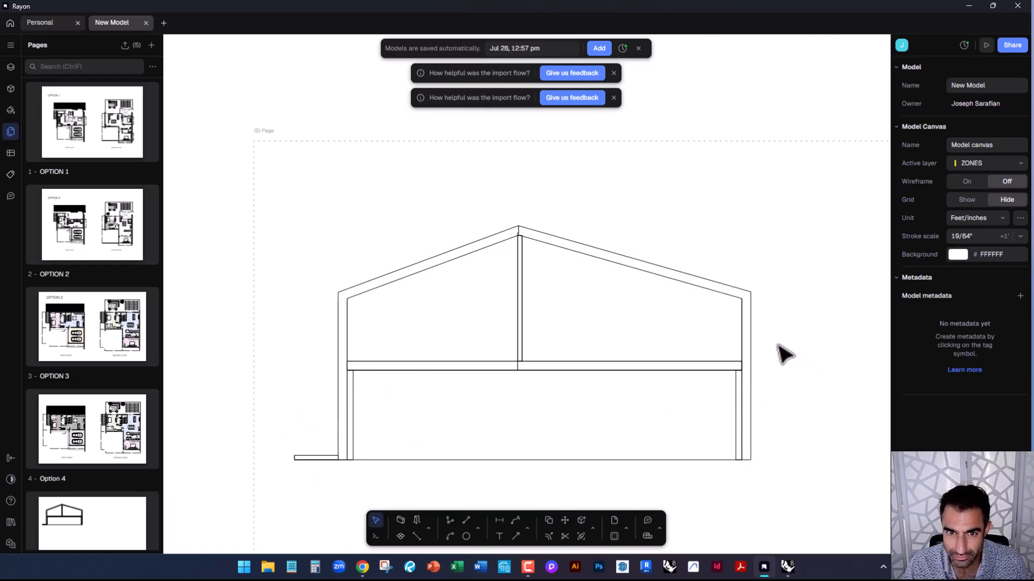
scroll(531, 232, up, 5)
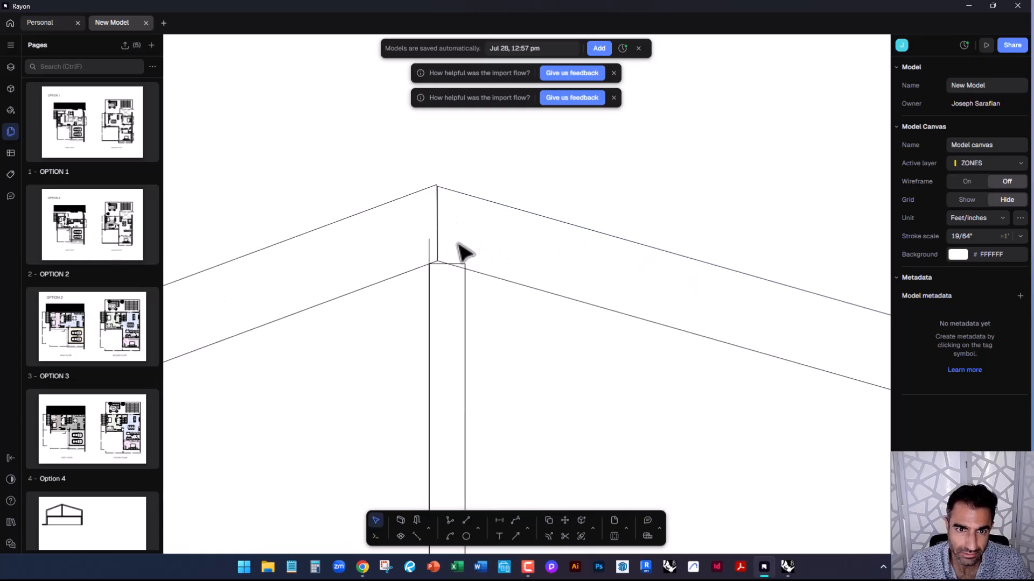
click(429, 243)
key(Delete)
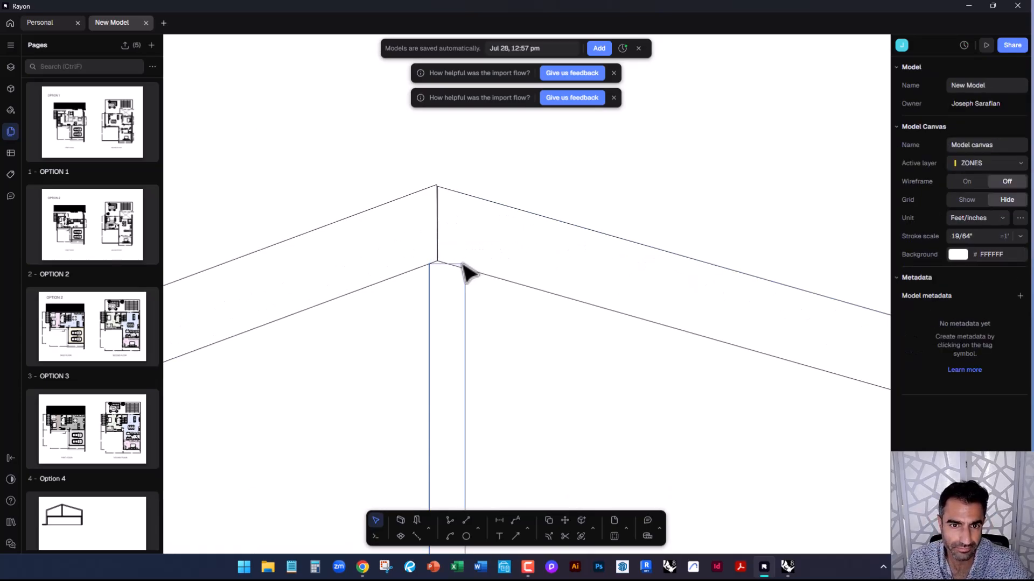
click(464, 268)
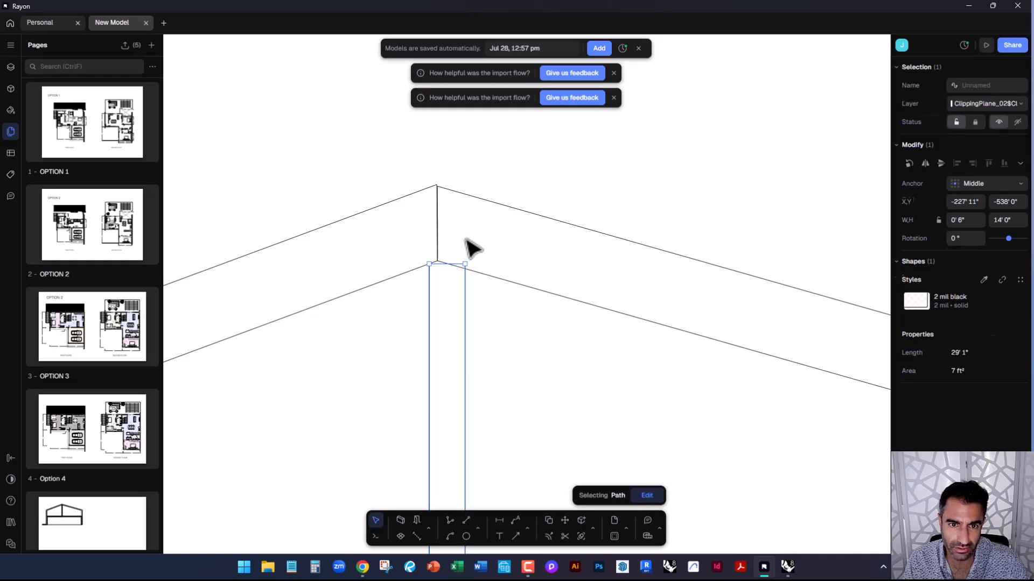
key(Escape)
scroll(457, 203, down, 2)
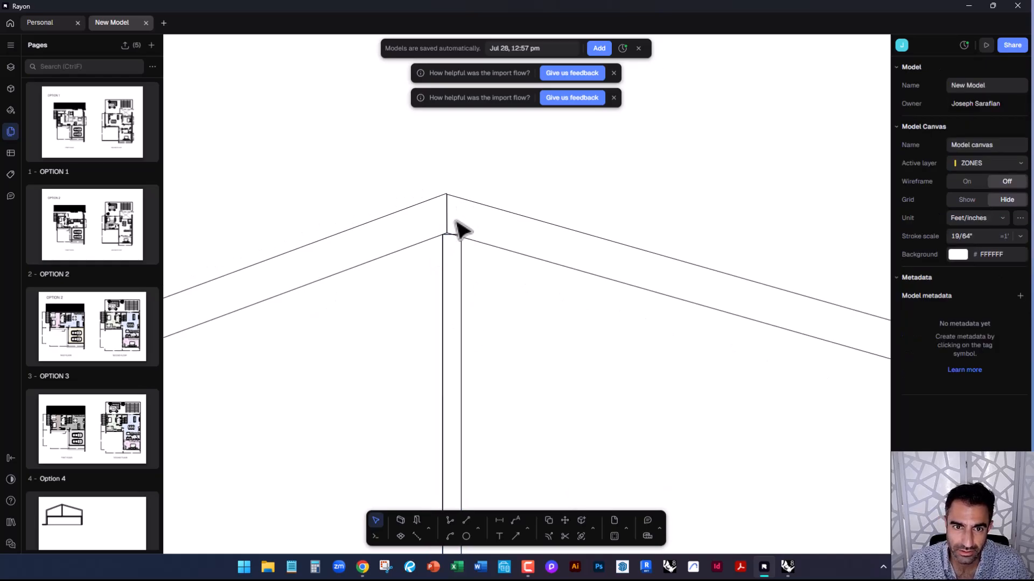
Edit the interior wall's outline path and delete its horizontal top segment below the roof ridge
scroll(457, 237, up, 4)
click(468, 283)
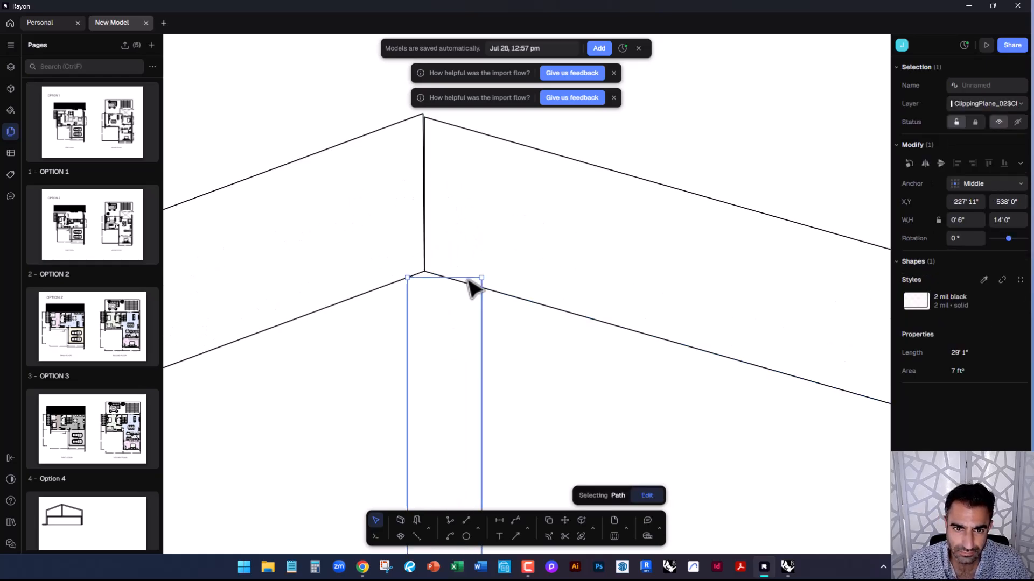
scroll(457, 287, down, 6)
scroll(485, 401, up, 3)
middle_drag(524, 221, 523, 351)
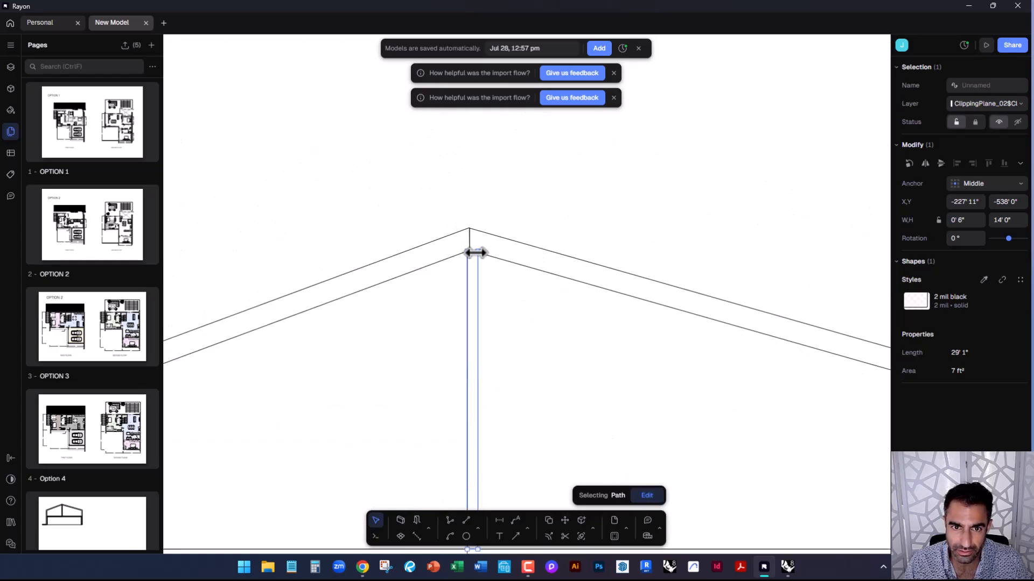
click(649, 498)
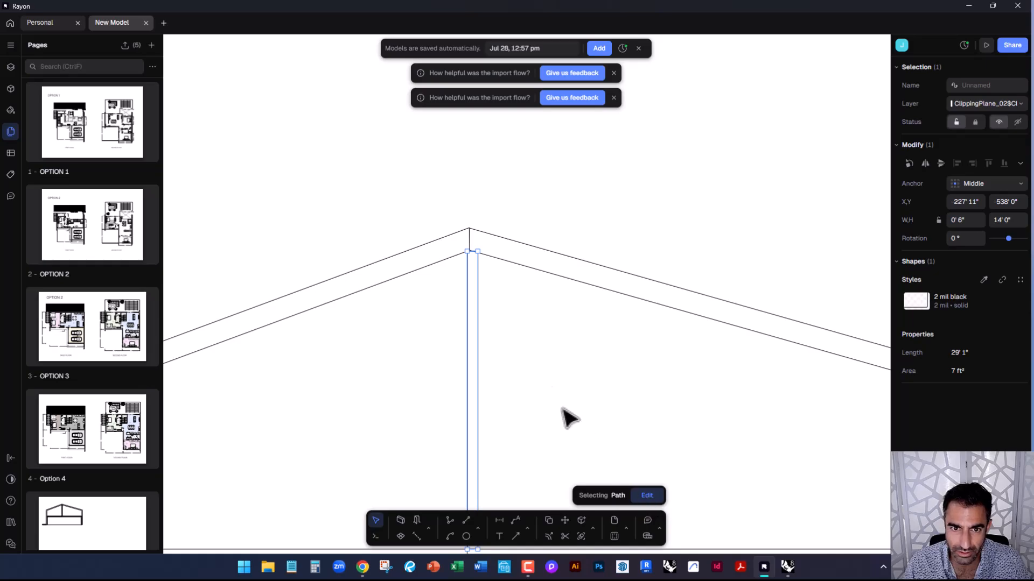
scroll(484, 270, up, 5)
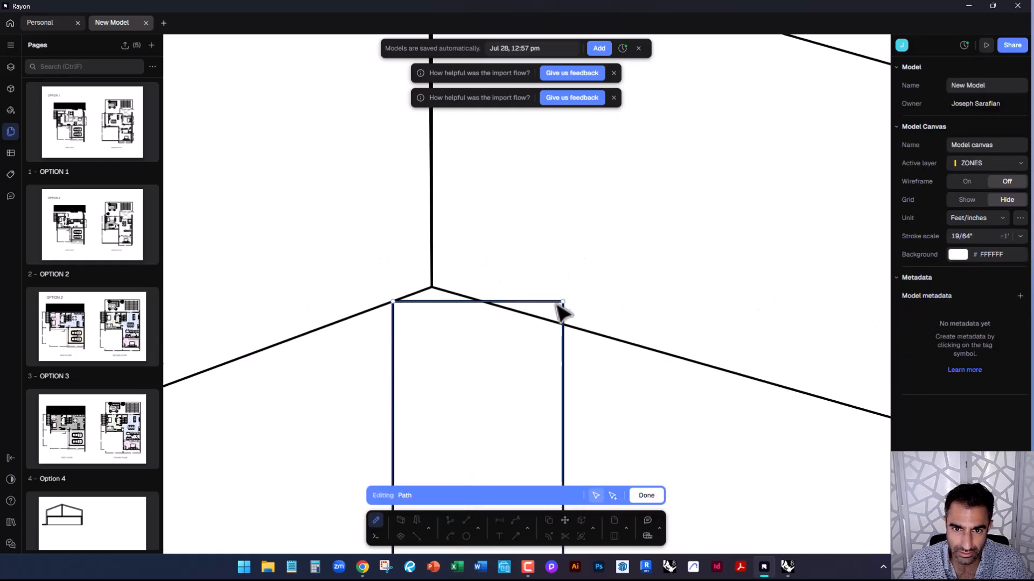
click(555, 303)
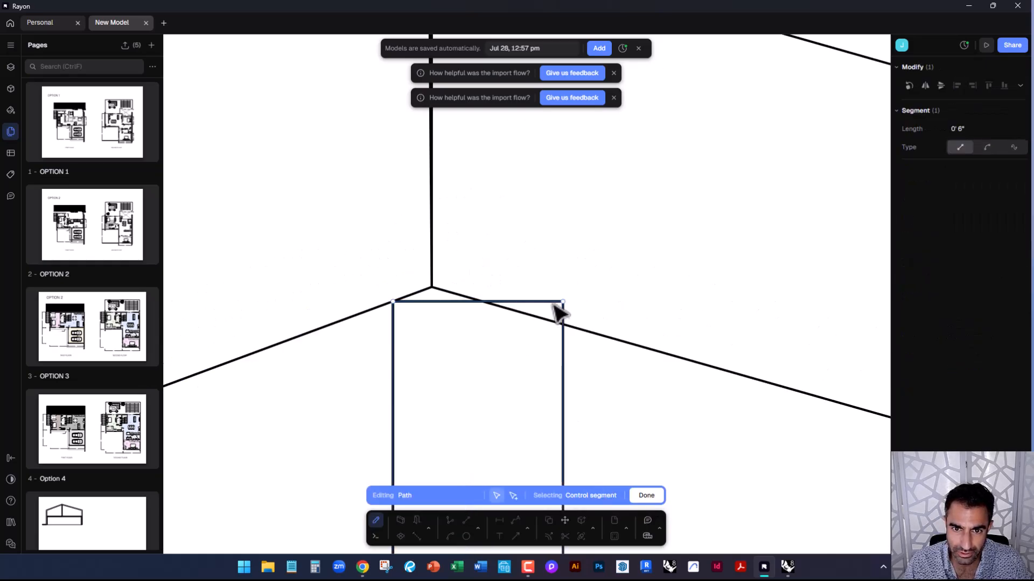
key(Escape)
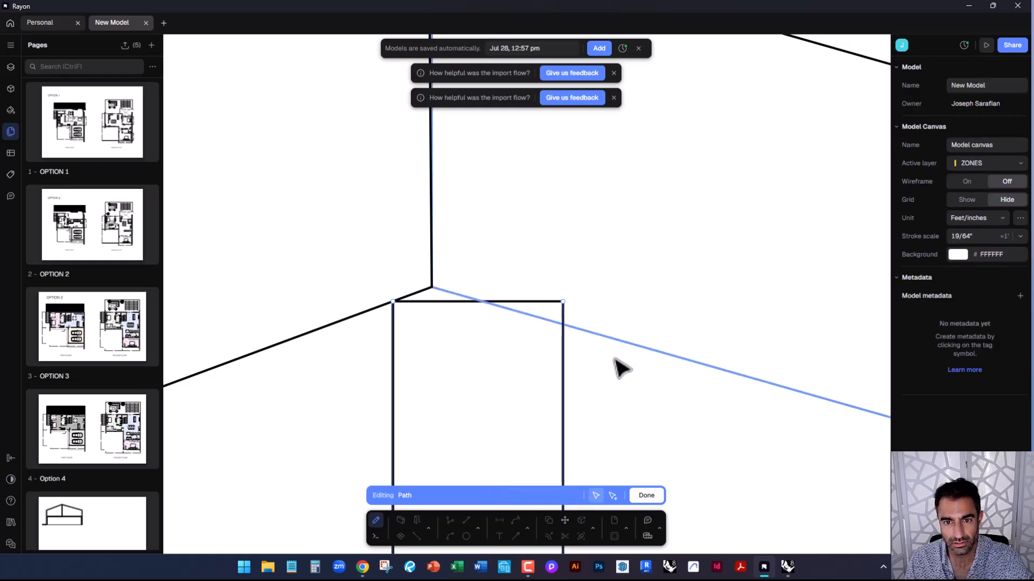
click(646, 495)
key(Escape)
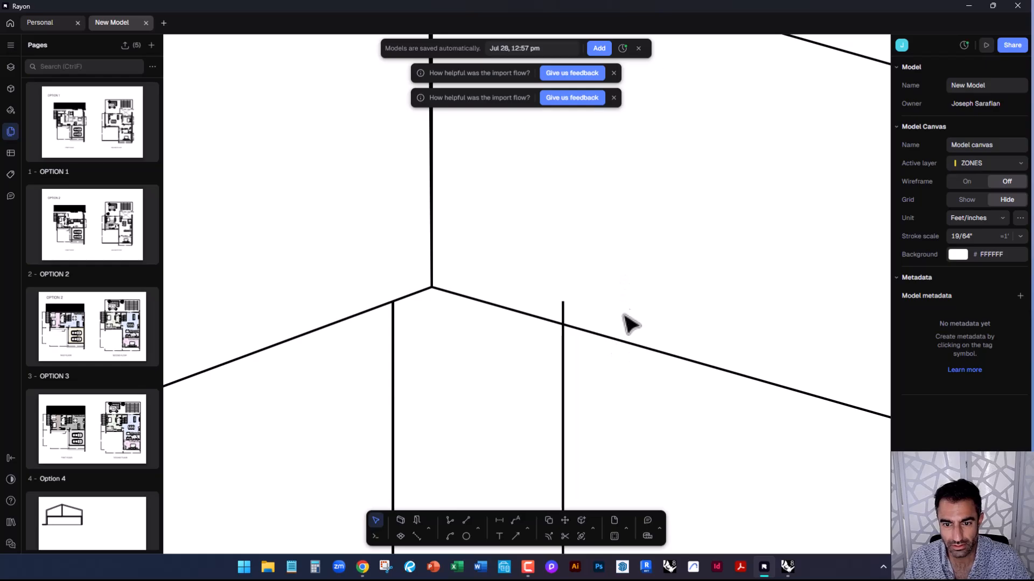
Lower the upper end of the interior wall's right line to the roof's underside and delete the leftover stub above it
click(563, 303)
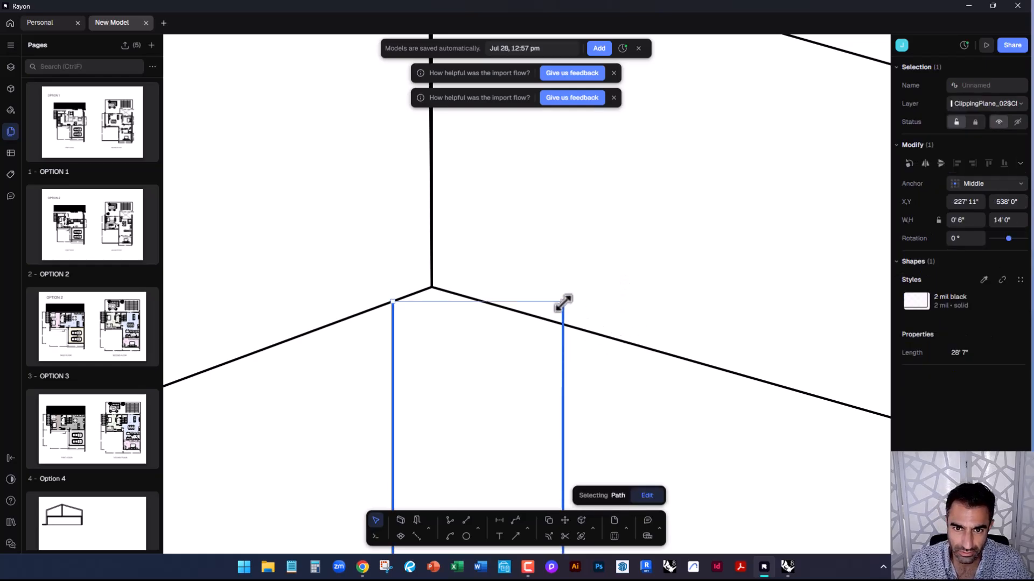
click(645, 496)
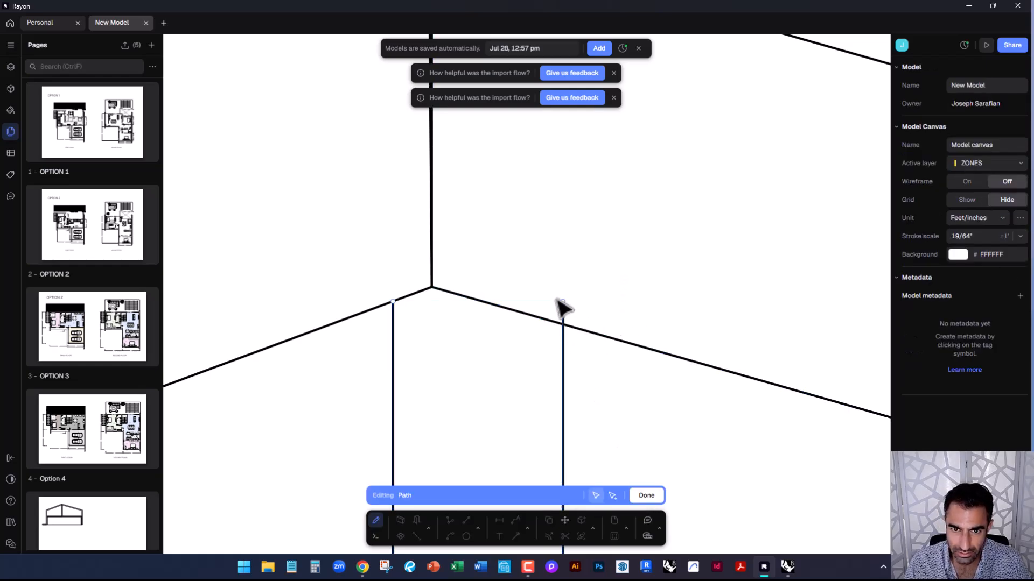
drag(562, 301, 563, 324)
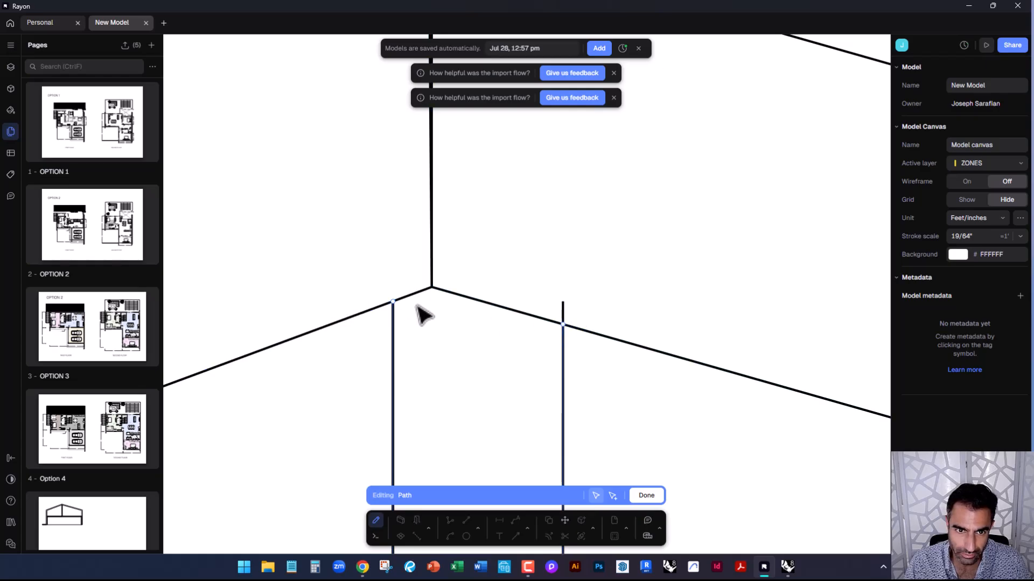
click(564, 309)
key(Delete)
scroll(556, 219, down, 5)
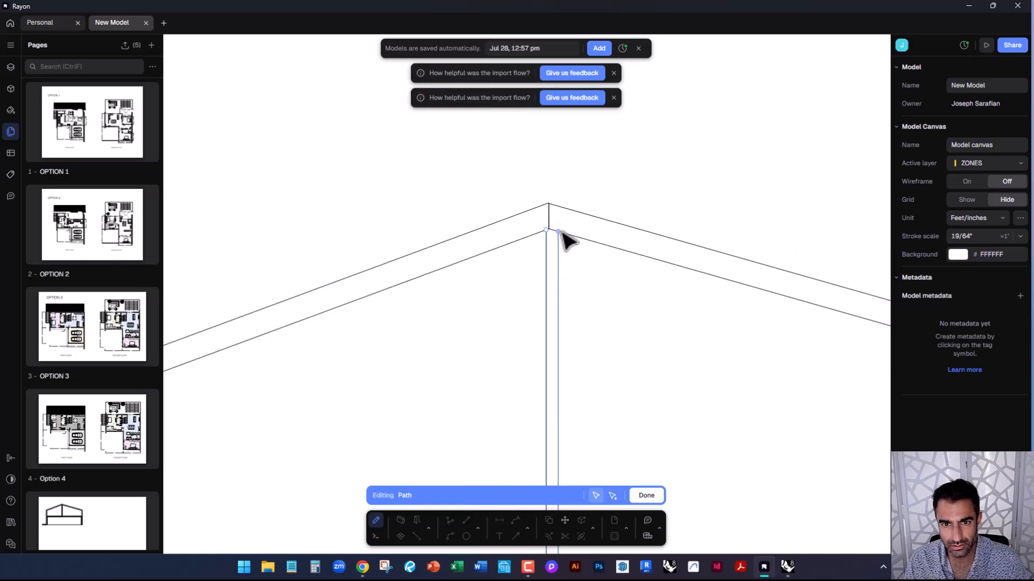
middle_drag(574, 338, 511, 168)
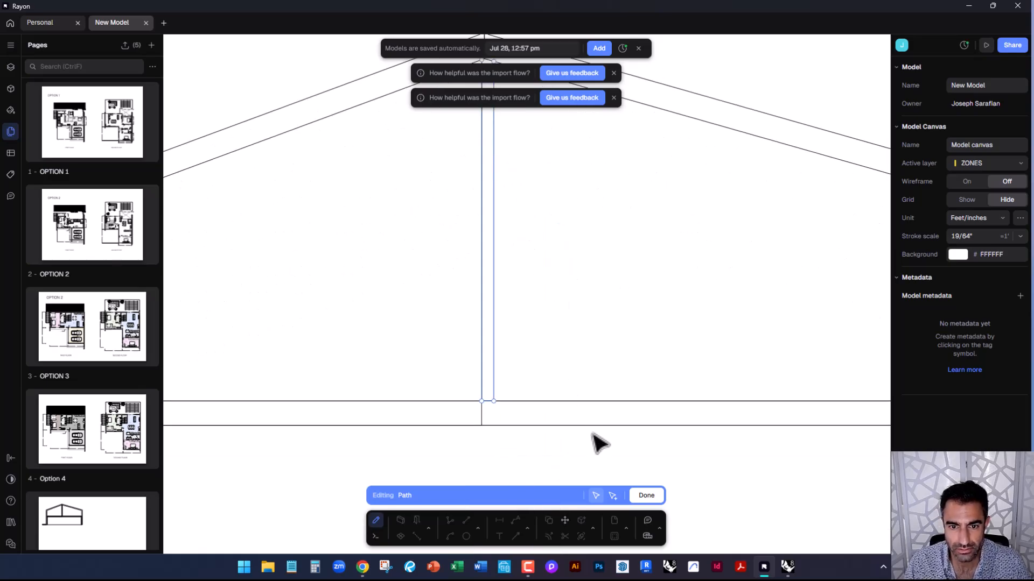
click(648, 496)
click(526, 467)
Dismiss both import feedback notifications and the automatic-save notification
middle_drag(535, 332, 519, 421)
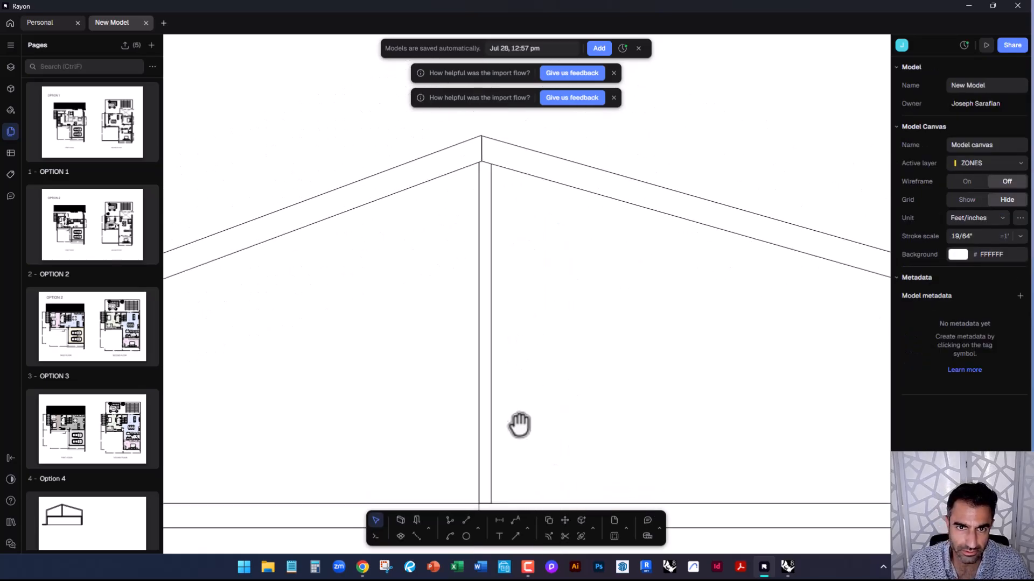
click(613, 98)
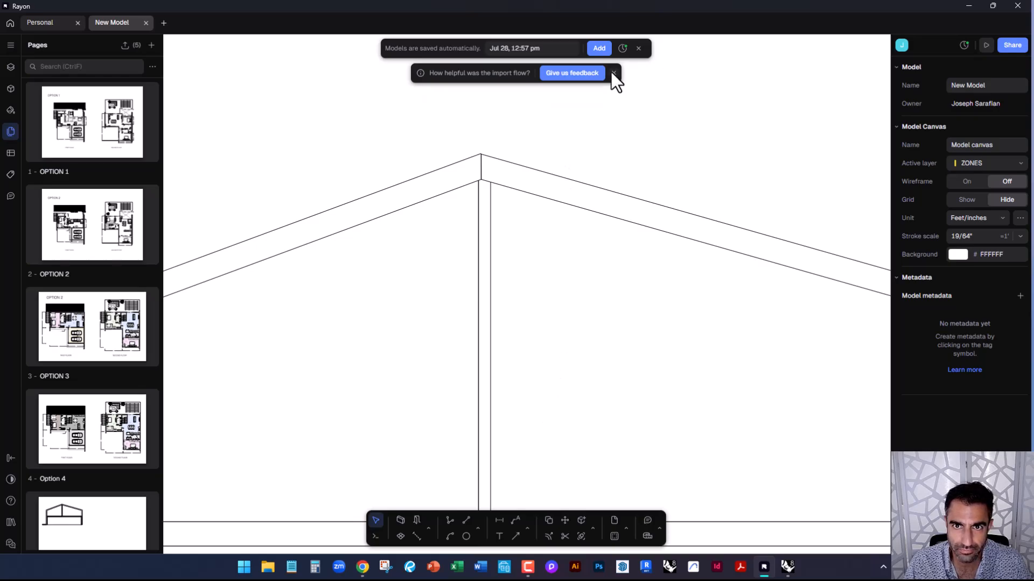
click(614, 73)
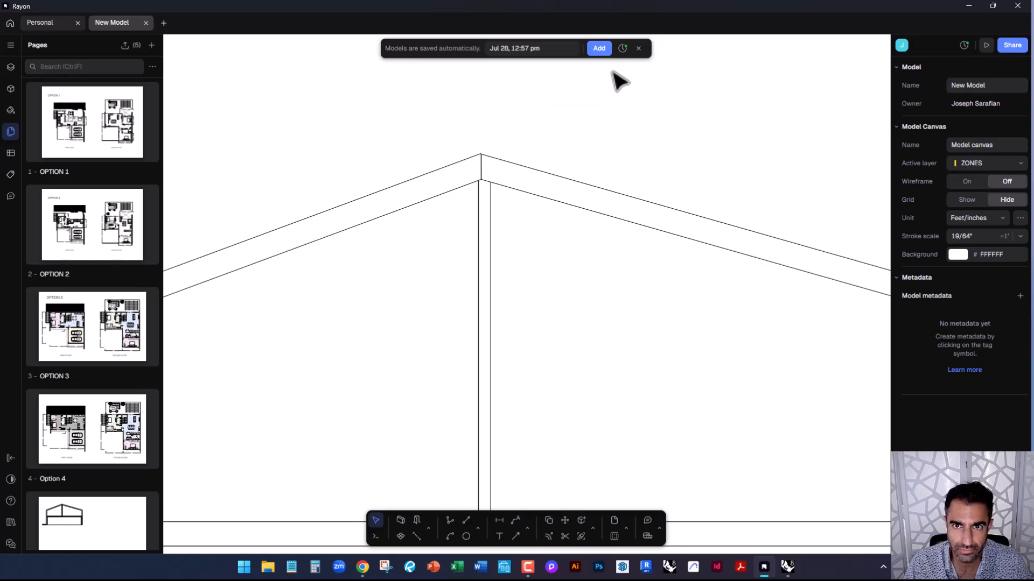
click(638, 48)
Examine the available element, shape, annotation and editing tools and their command shortcuts
middle_drag(587, 423, 656, 318)
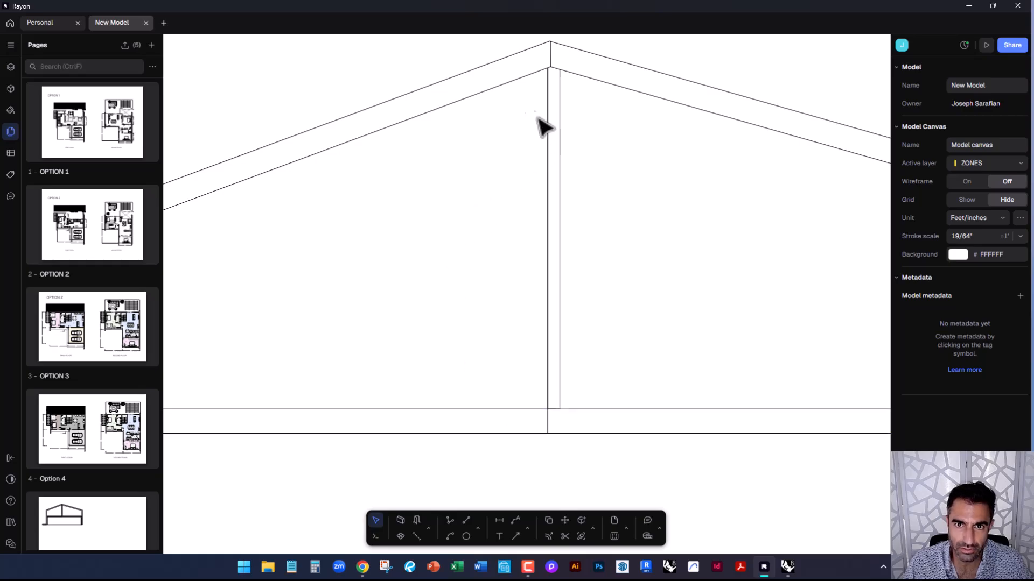
middle_drag(379, 243, 362, 307)
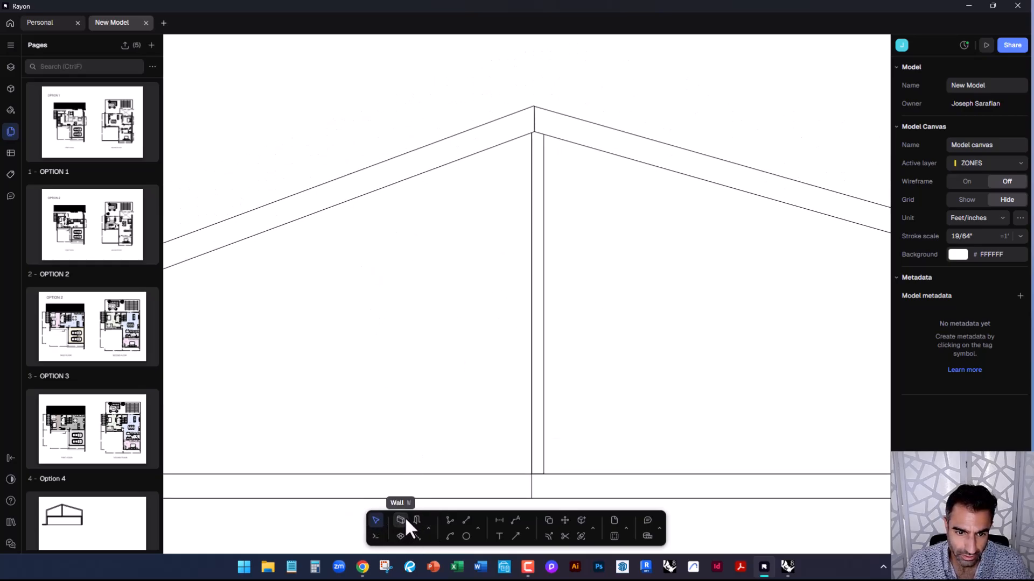
click(429, 527)
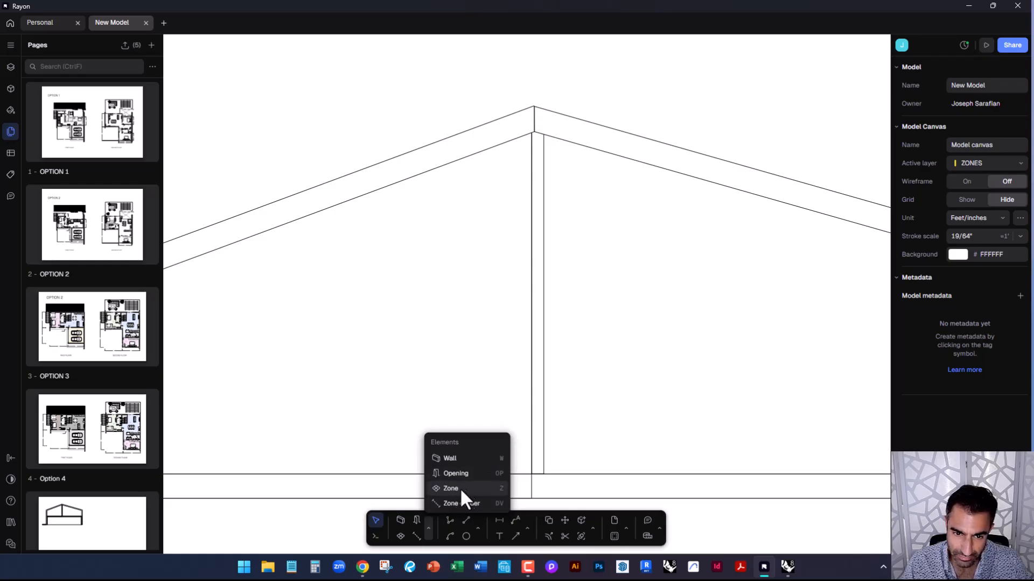
click(379, 442)
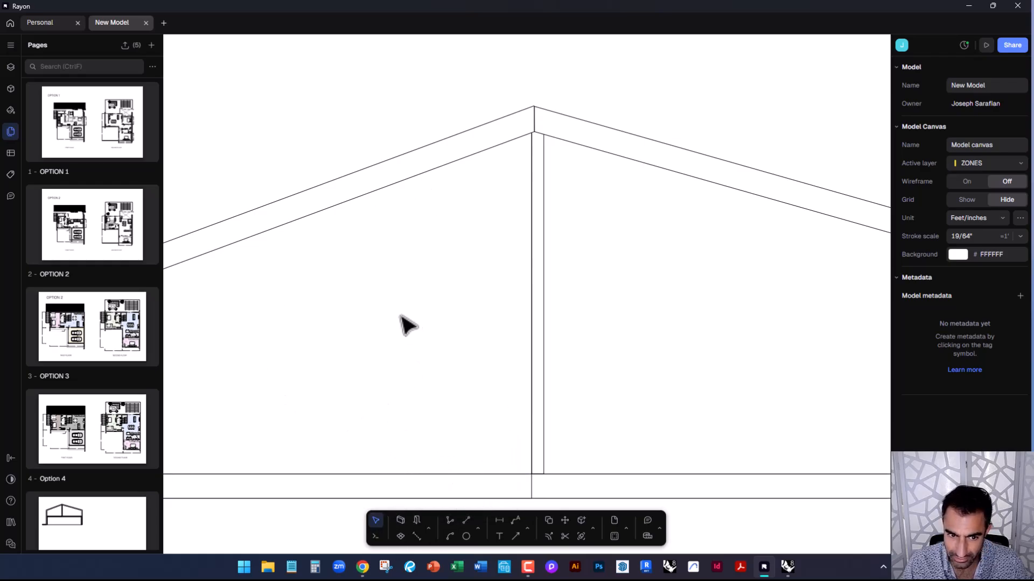
click(478, 527)
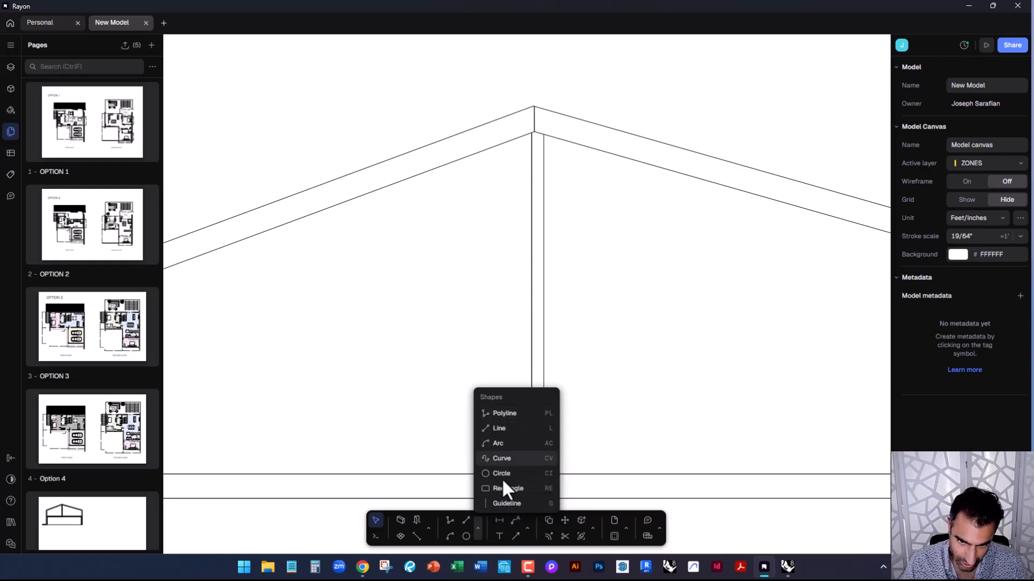
click(528, 528)
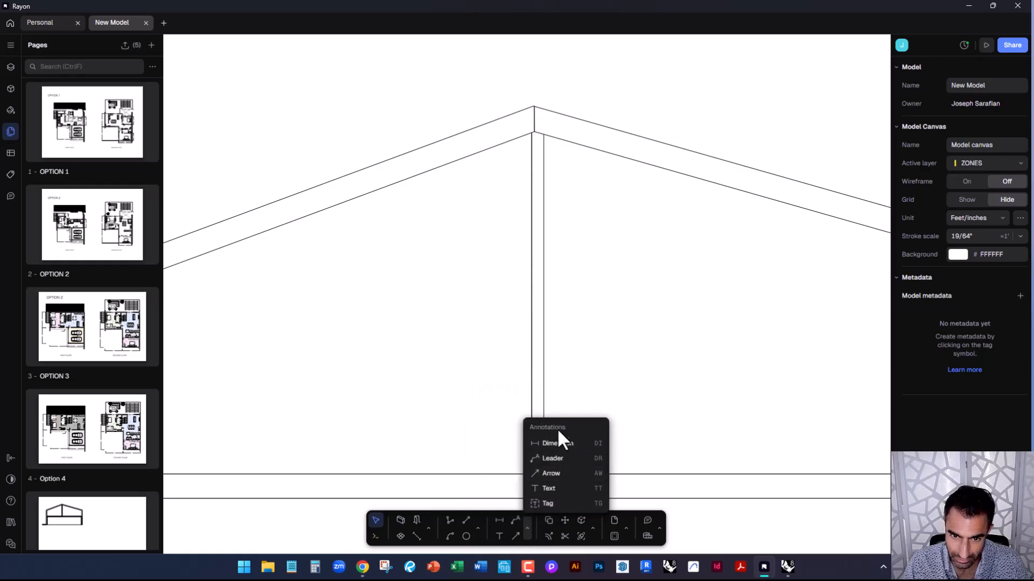
click(593, 527)
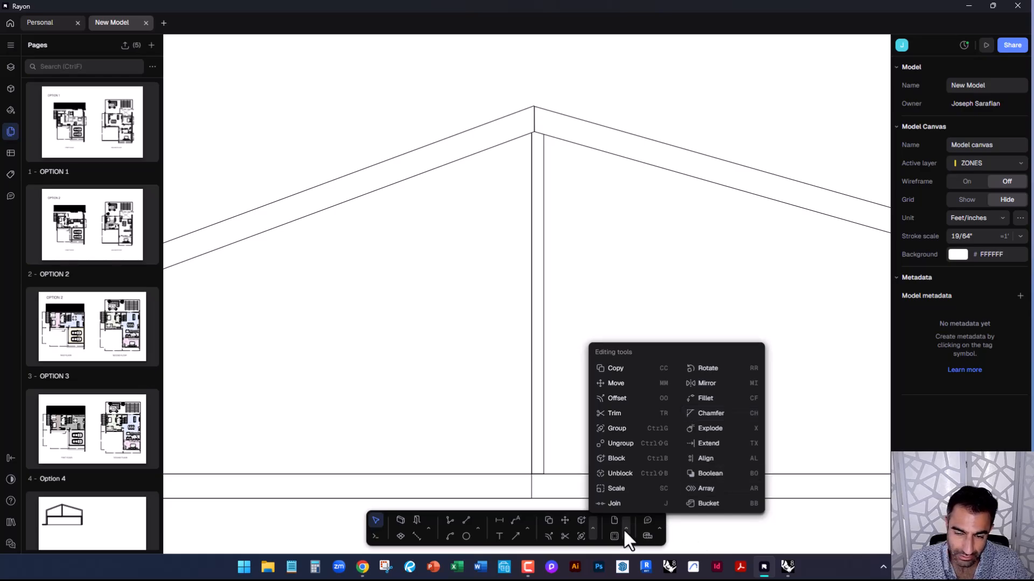
click(570, 444)
Draw a freehand diagonal line rising at about 40° in the empty upper-left room of the section
scroll(554, 339, down, 5)
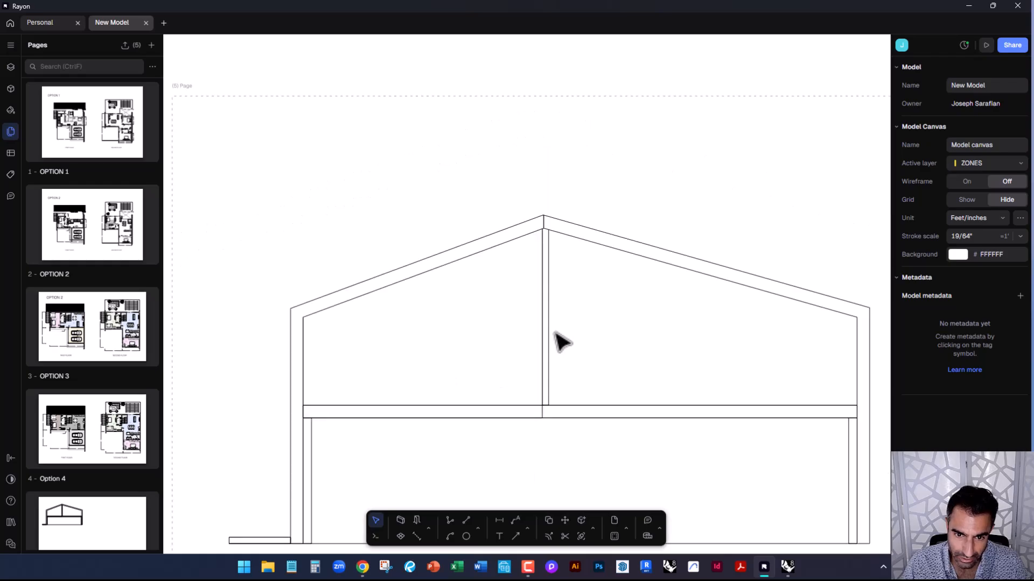
scroll(492, 358, up, 3)
text(l)
key(Return)
click(485, 350)
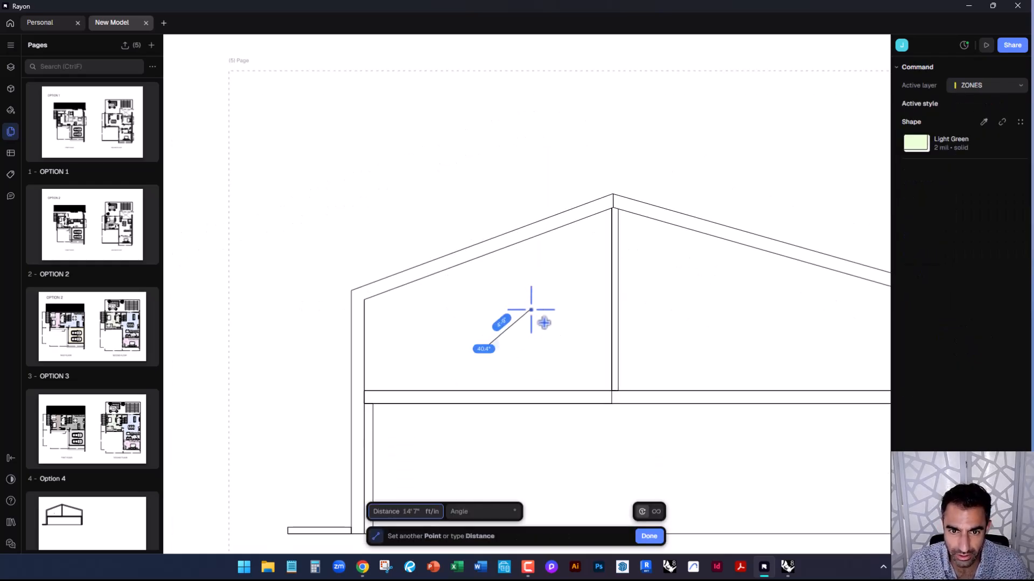
click(532, 310)
key(Escape)
key(Escape)
Draw a second diagonal line across the first one in the upper-left room, forming an X
scroll(541, 330, up, 3)
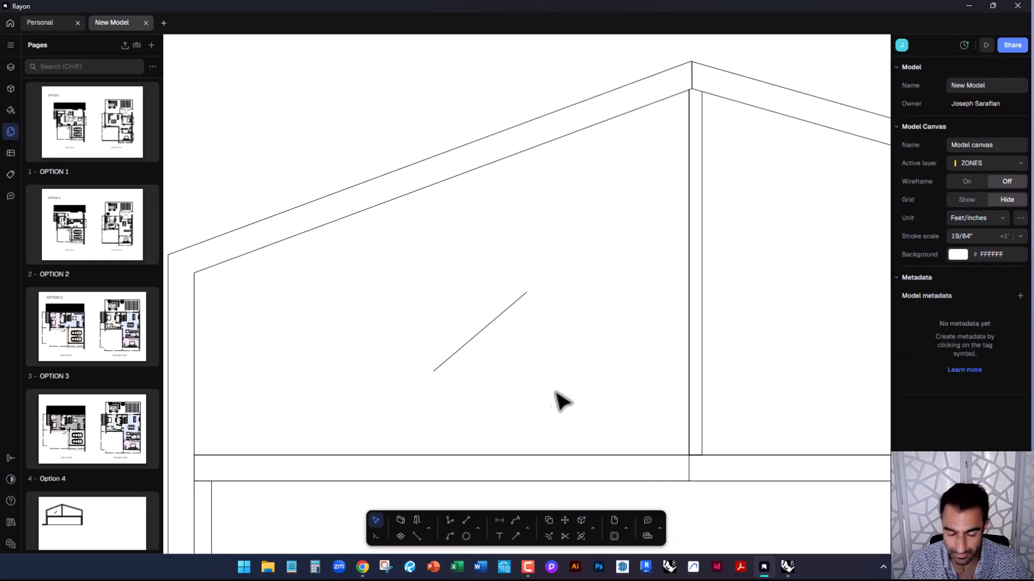
text(l)
key(Return)
click(535, 374)
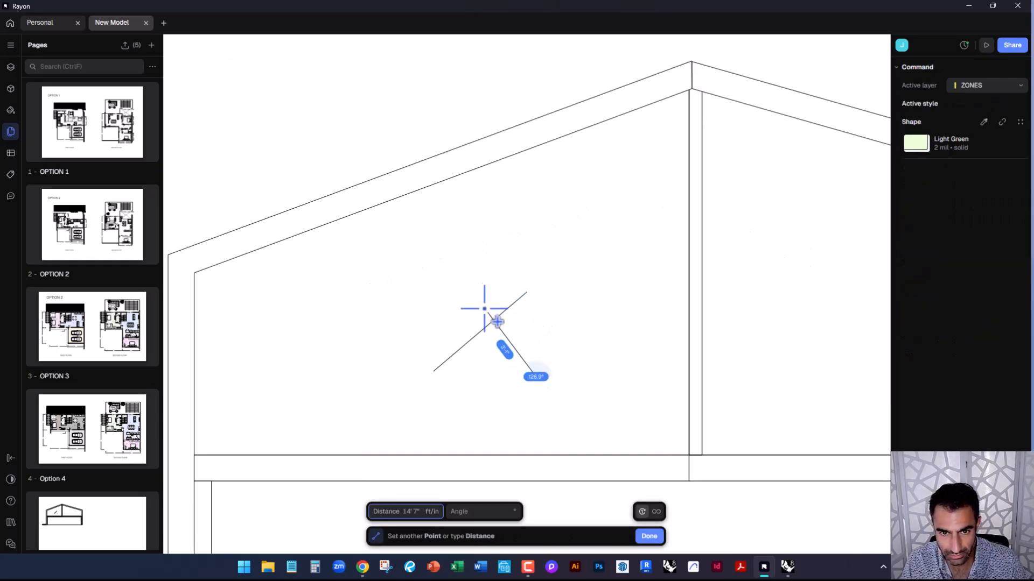
click(485, 302)
key(Escape)
key(Escape)
Trim the upper part of the second diagonal line, using the first rising diagonal as the cutting edge
scroll(487, 331, up, 3)
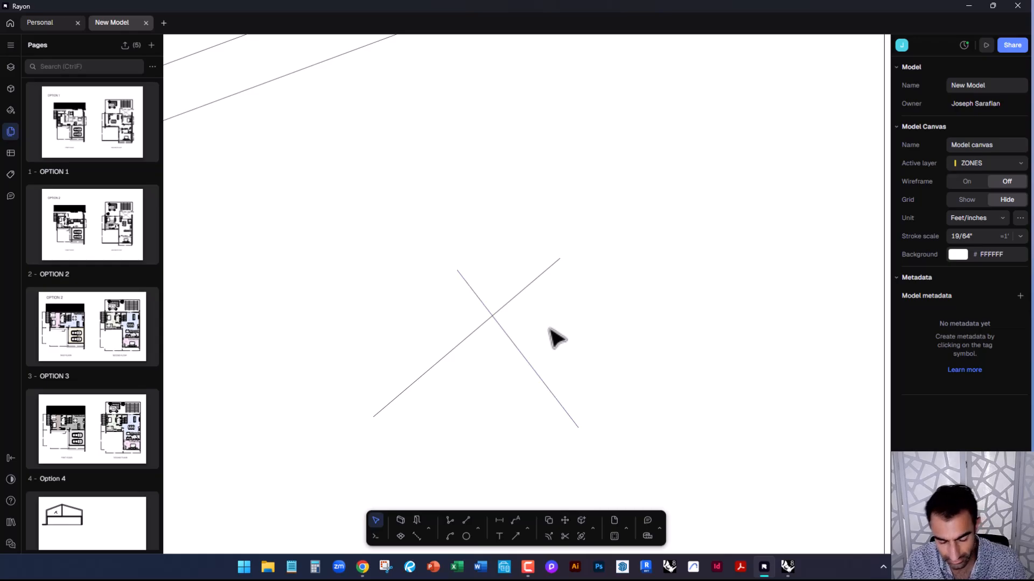
text(tr)
key(Return)
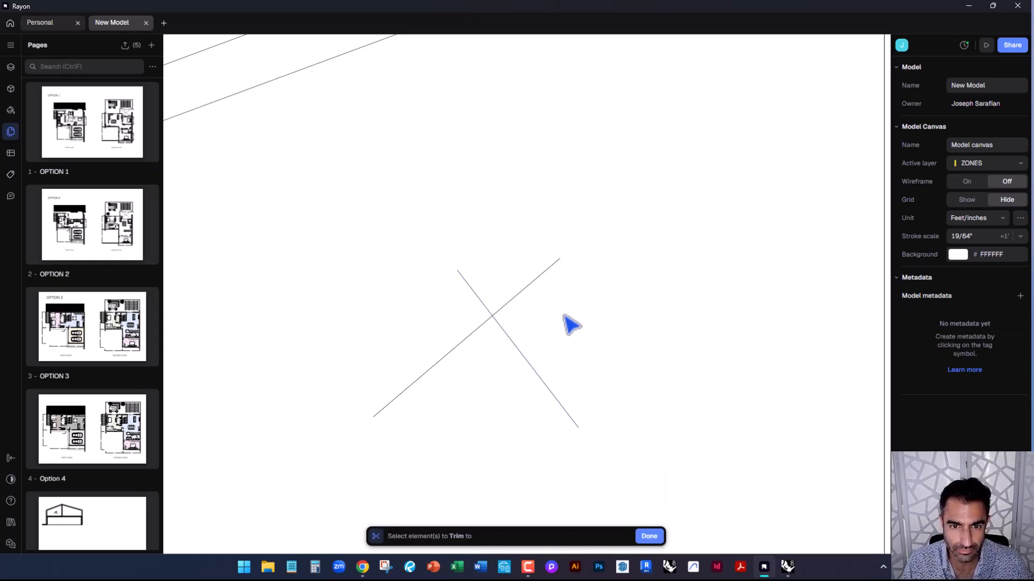
click(518, 305)
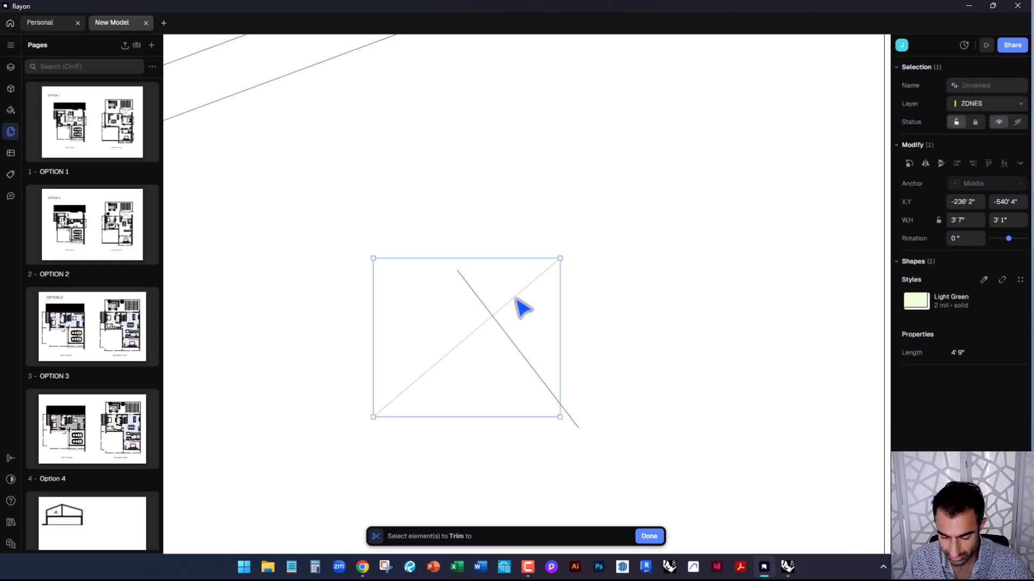
key(Return)
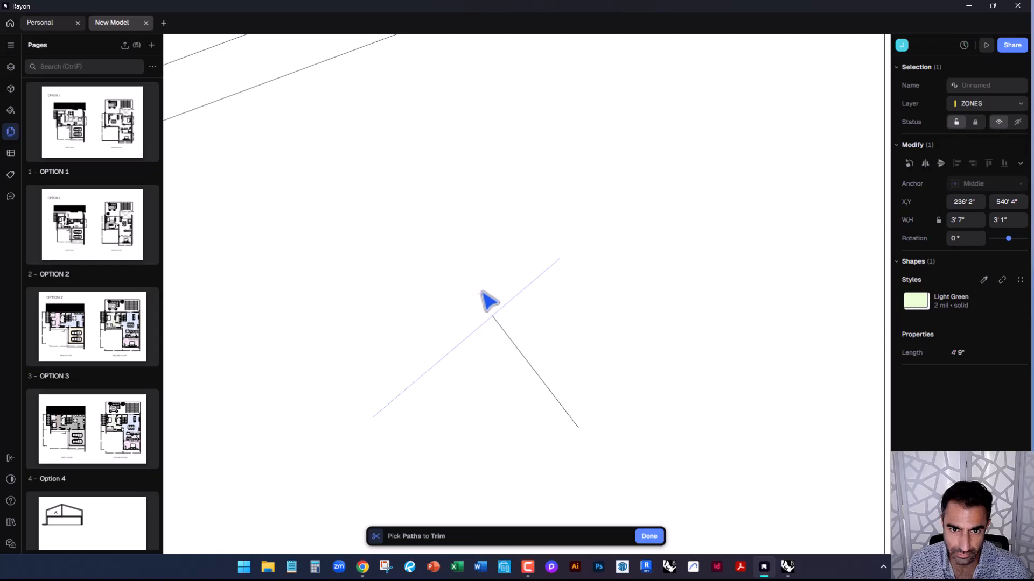
scroll(506, 320, up, 3)
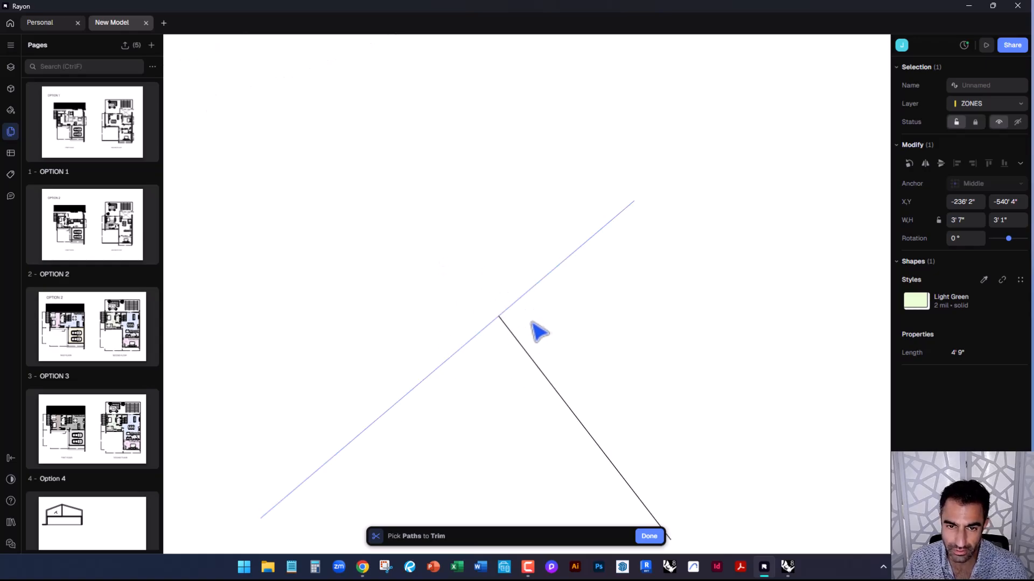
click(649, 536)
click(546, 330)
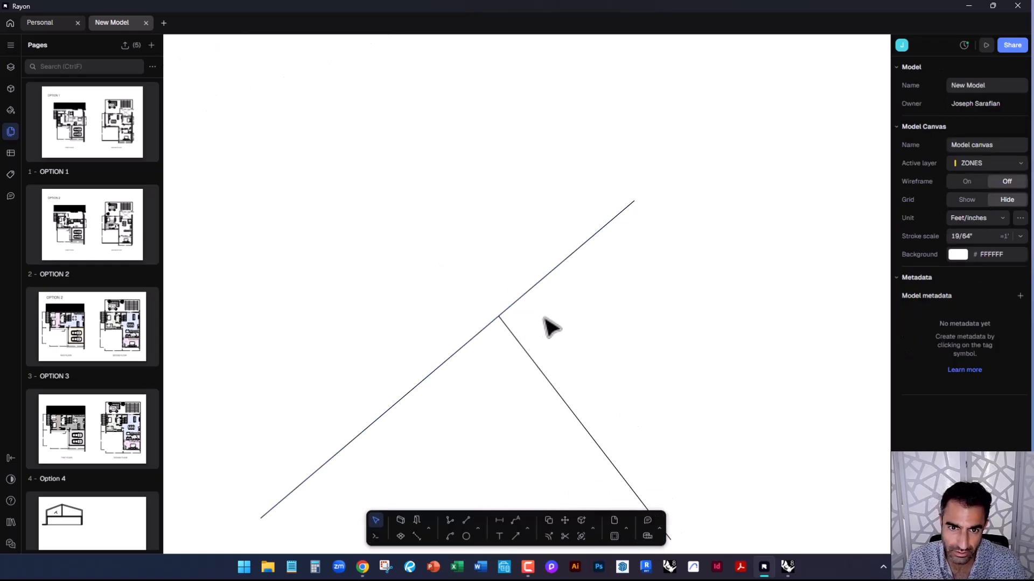
Delete both diagonal practice lines from the upper-left room of the section
drag(599, 381, 421, 267)
key(Delete)
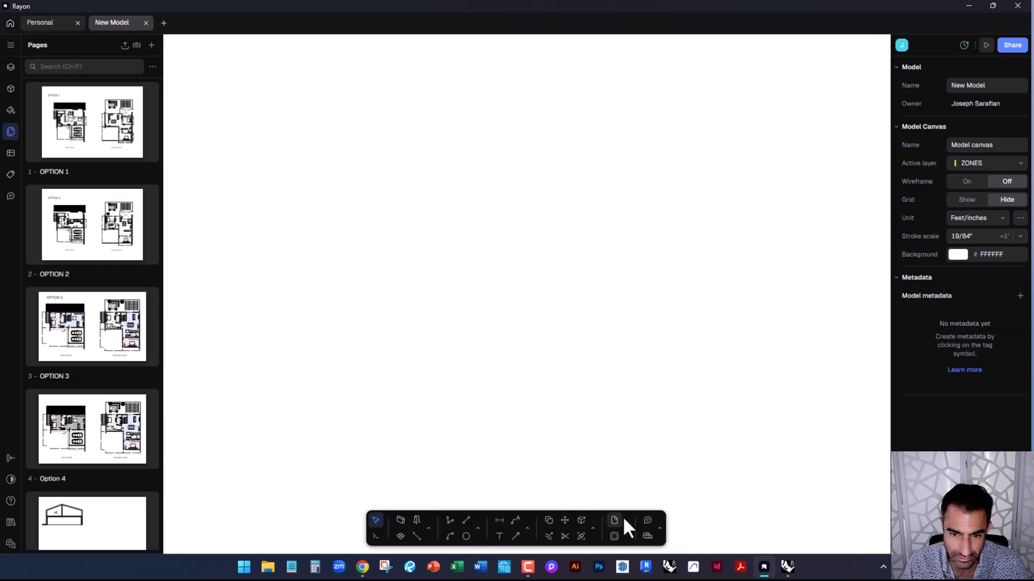
Examine the available editing, layout and utility tools and their command shortcuts
scroll(576, 445, down, 5)
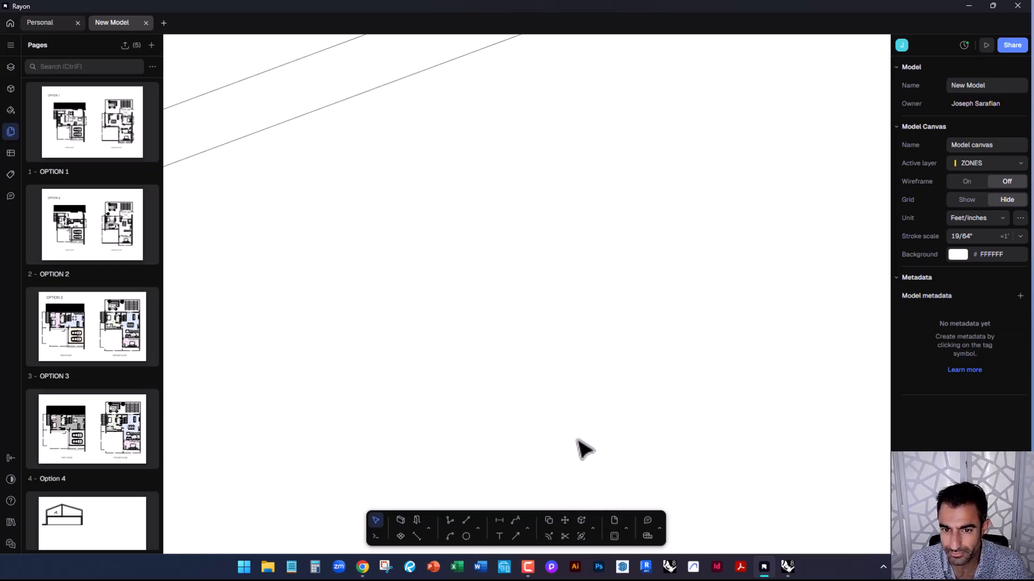
middle_drag(535, 376, 477, 314)
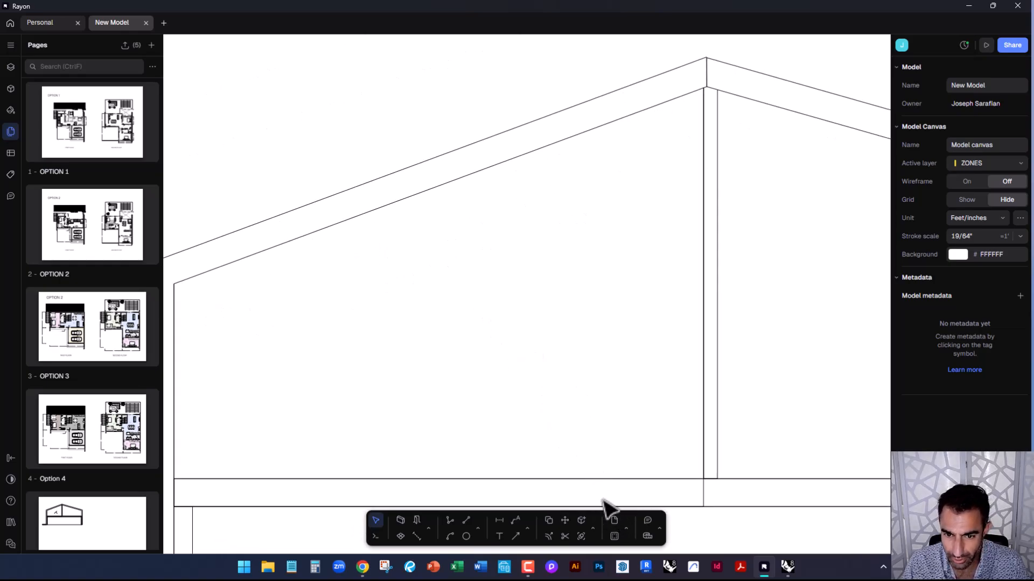
click(593, 528)
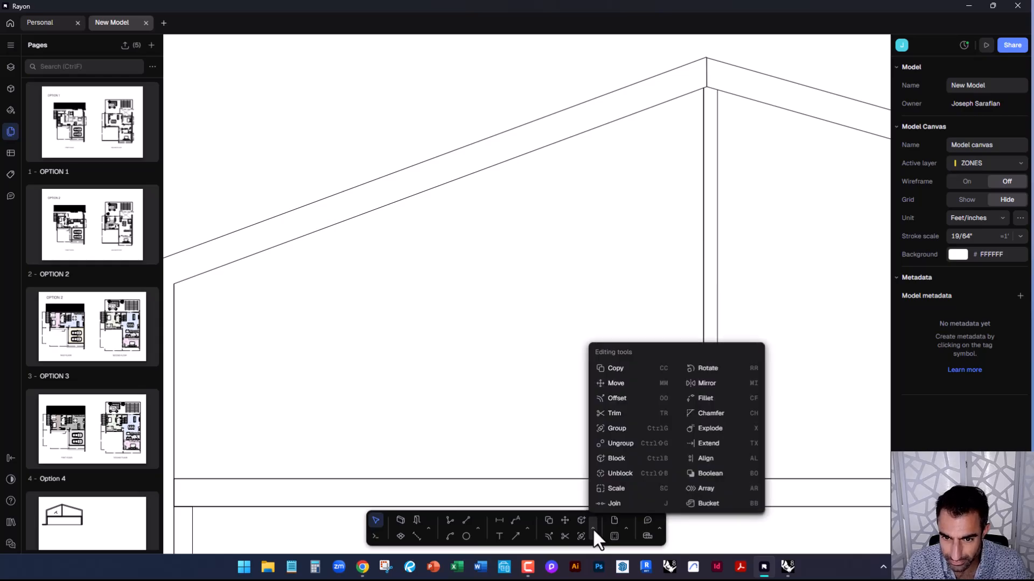
click(515, 417)
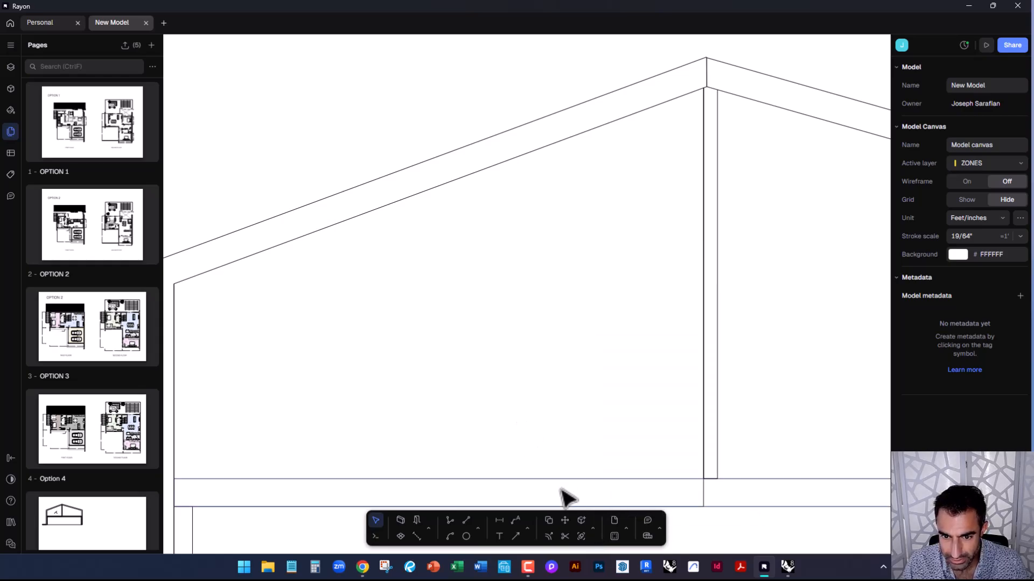
click(625, 529)
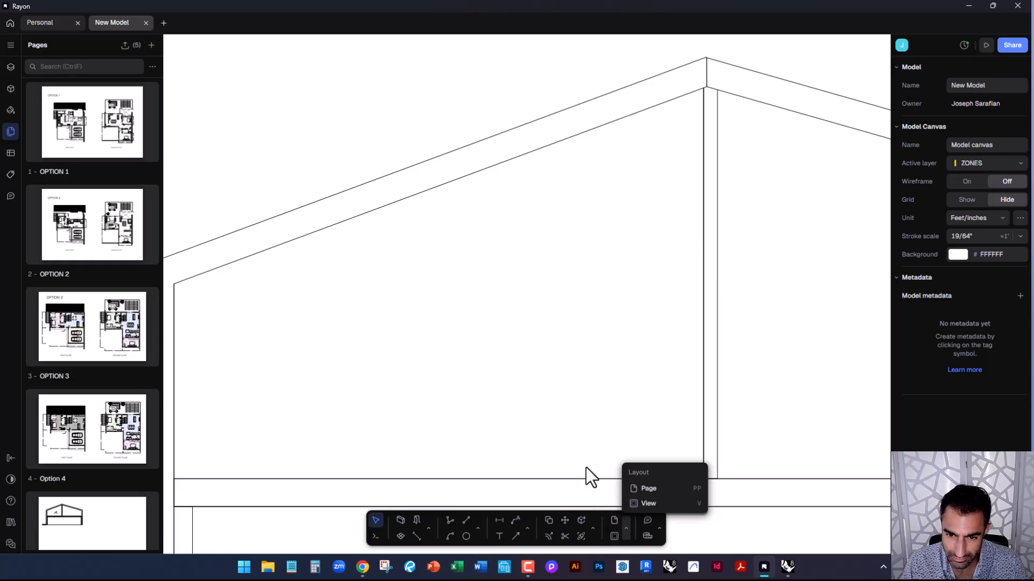
click(586, 431)
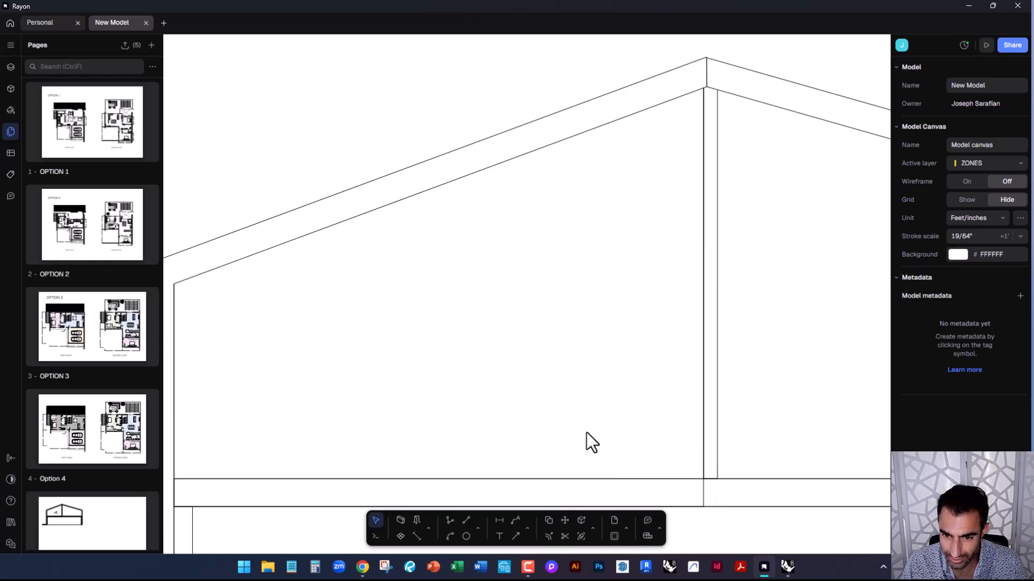
click(657, 528)
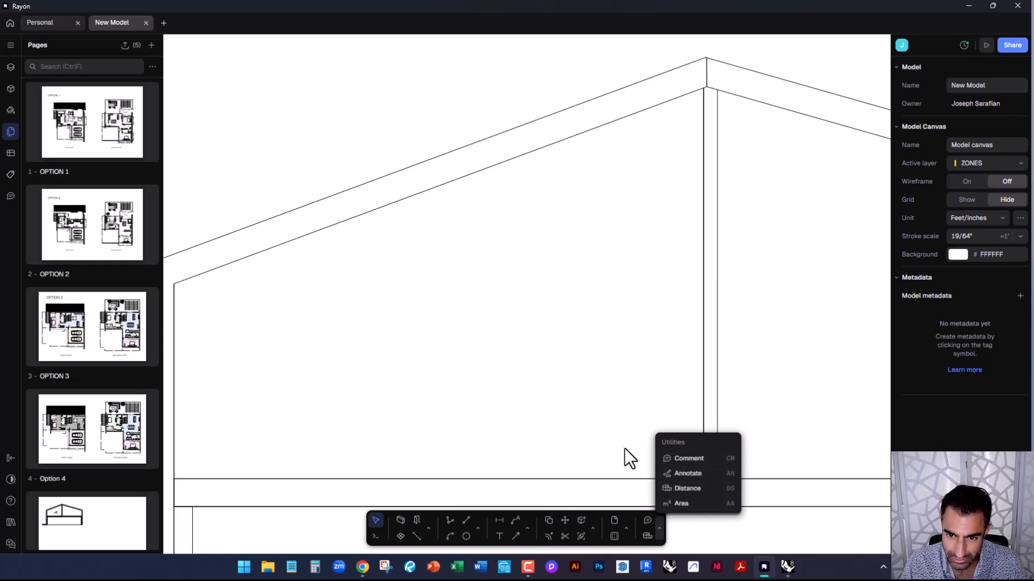
click(586, 401)
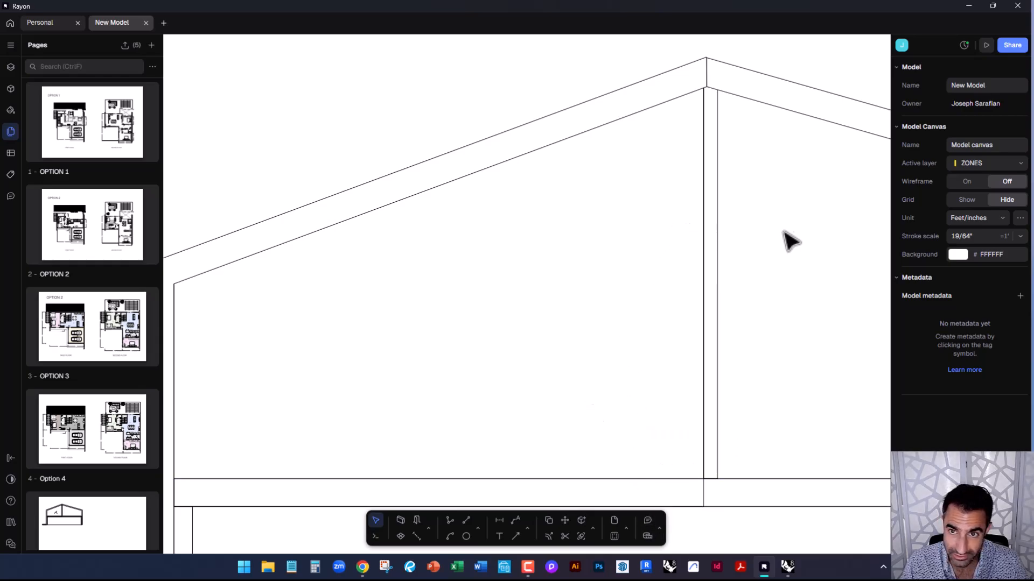
Examine the section drawing on page 5 and the first-floor plan on the Option 4 page
scroll(489, 282, down, 5)
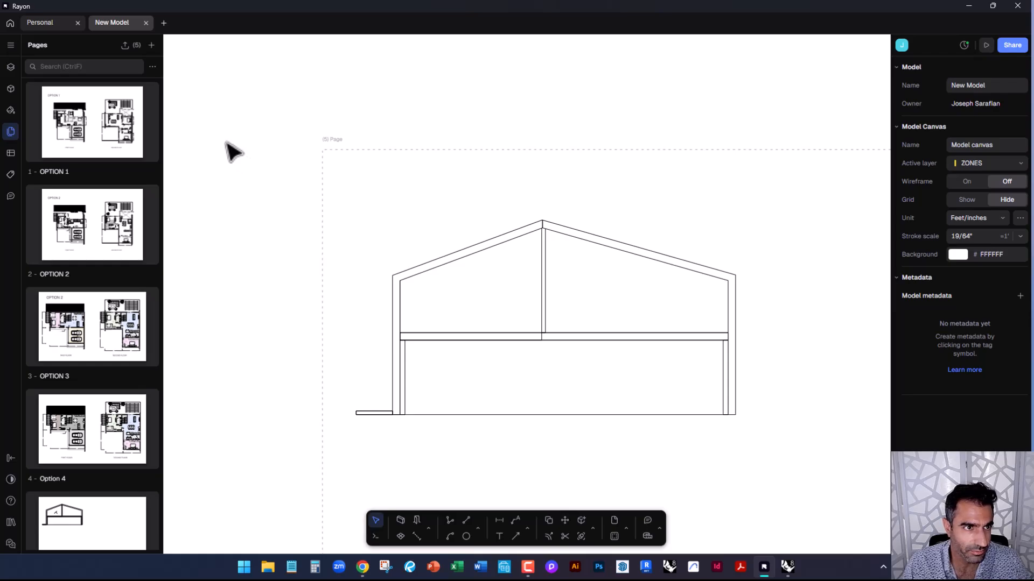
scroll(440, 304, up, 3)
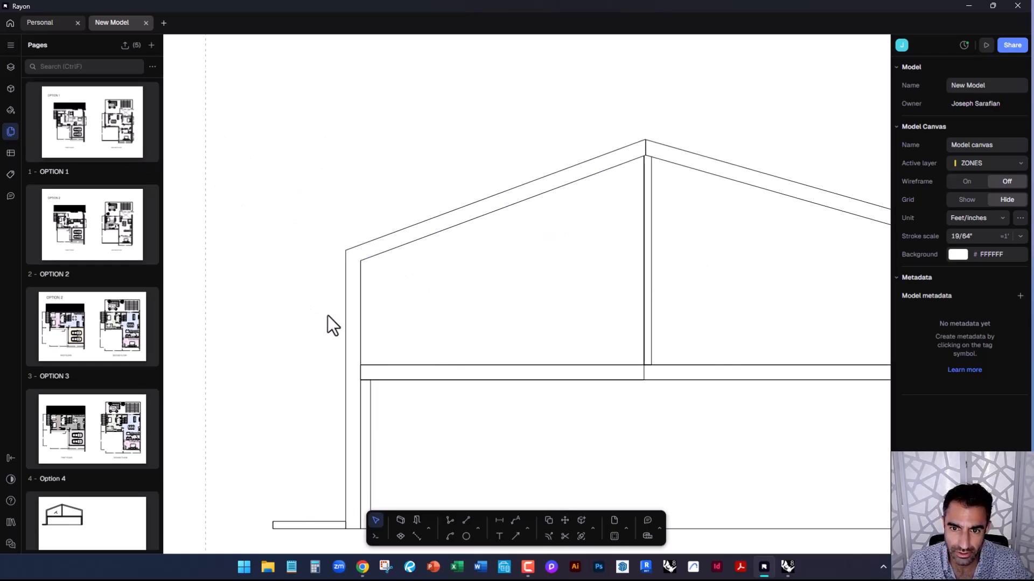
scroll(329, 318, down, 3)
middle_drag(439, 289, 464, 418)
scroll(463, 418, down, 5)
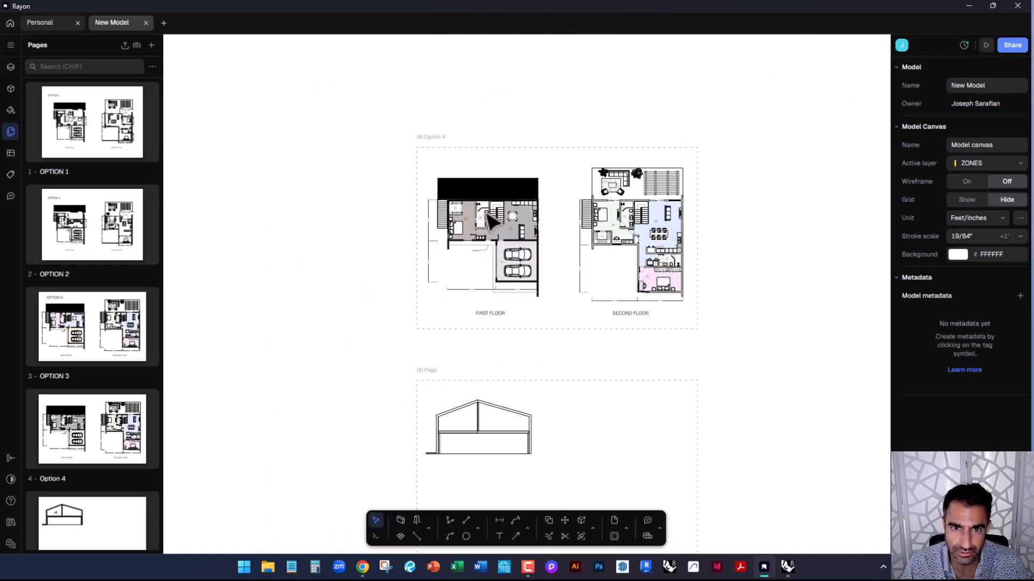
scroll(483, 210, up, 6)
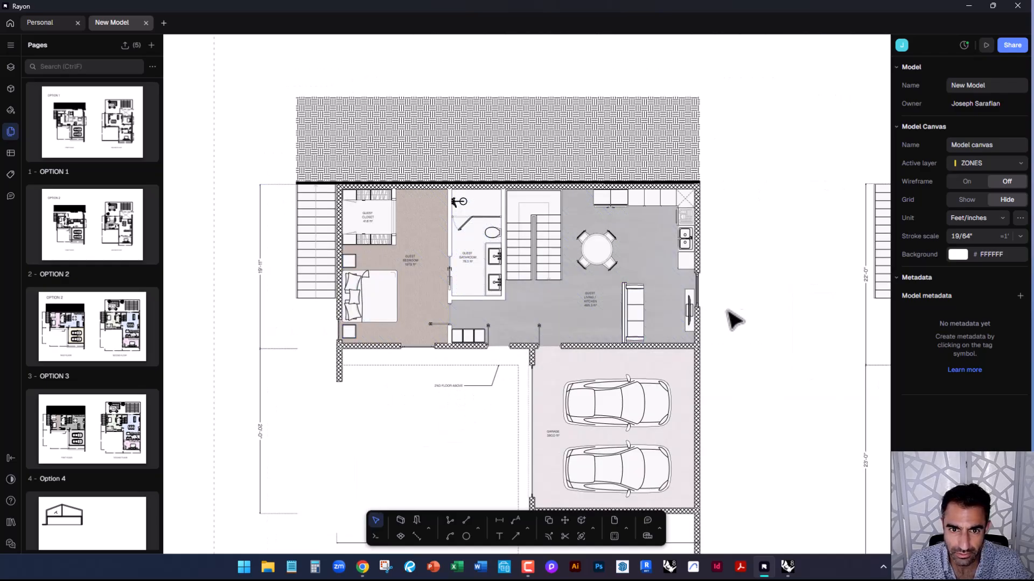
click(622, 347)
middle_drag(623, 347, 553, 203)
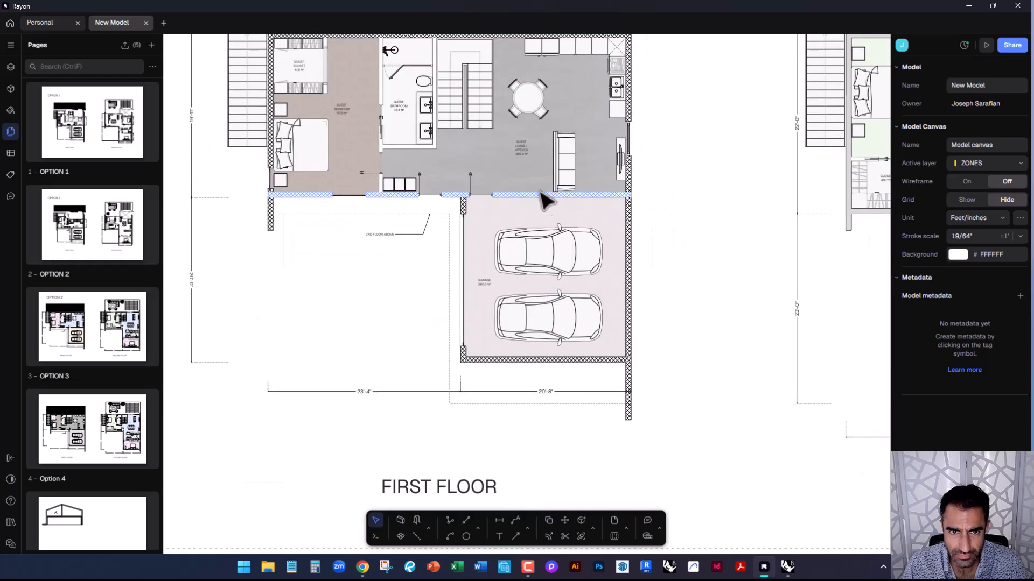
key(Escape)
scroll(553, 203, down, 3)
scroll(439, 127, up, 3)
scroll(450, 131, down, 4)
middle_drag(478, 327, 479, 291)
scroll(473, 334, up, 5)
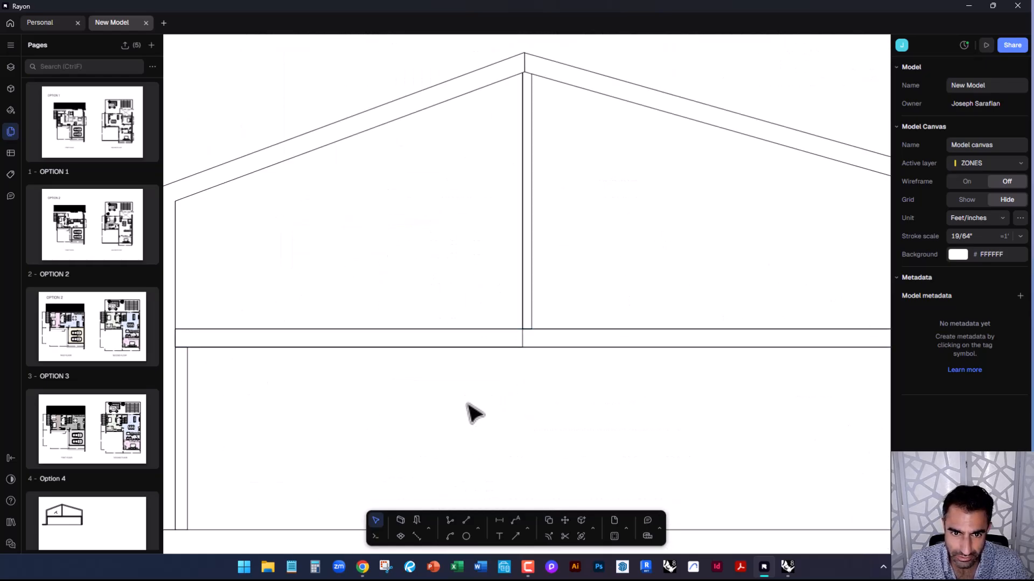
scroll(474, 414, down, 5)
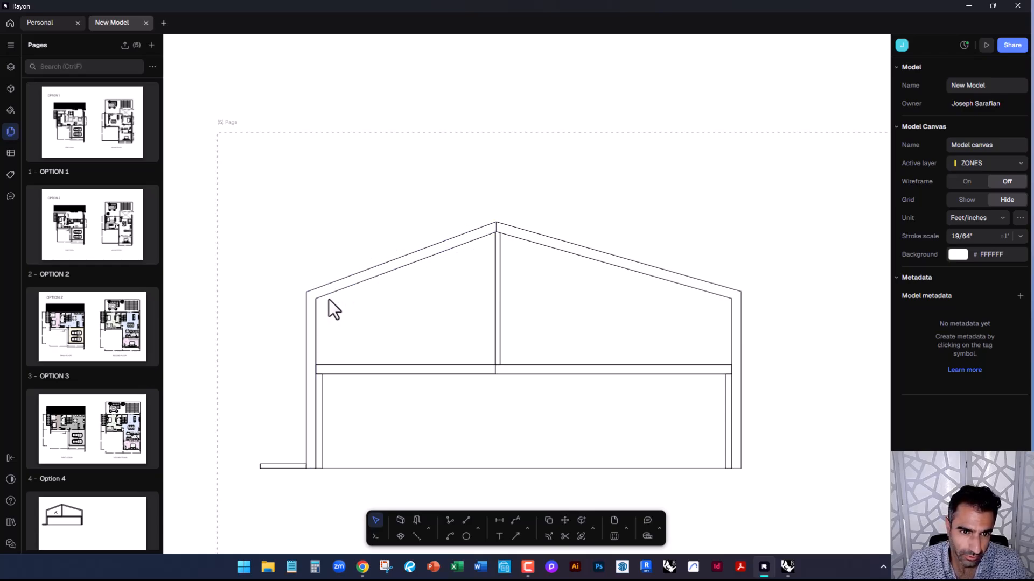
middle_drag(357, 426, 437, 423)
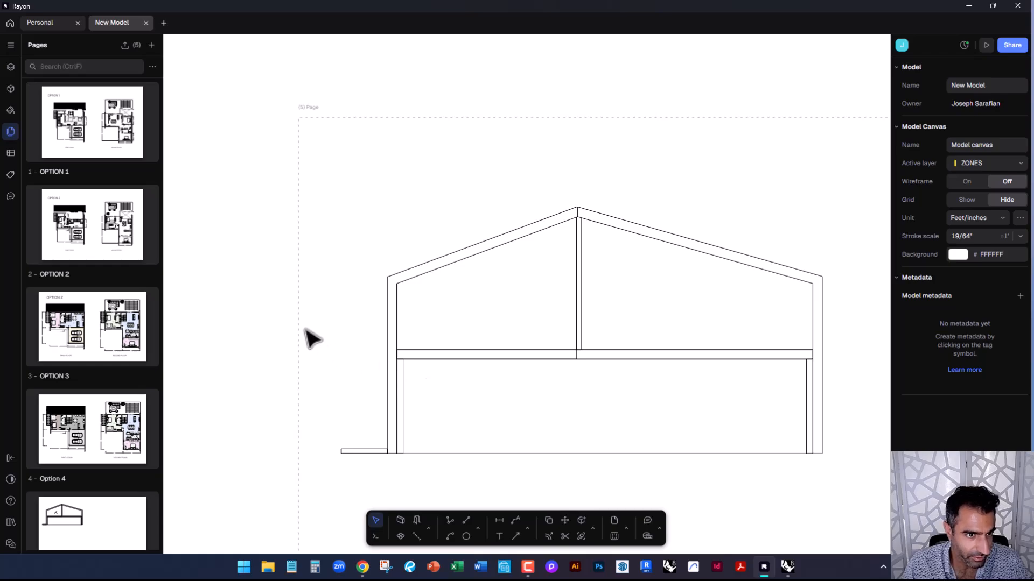
Search the block libraries for "sofa", replacing the previous search term
click(10, 87)
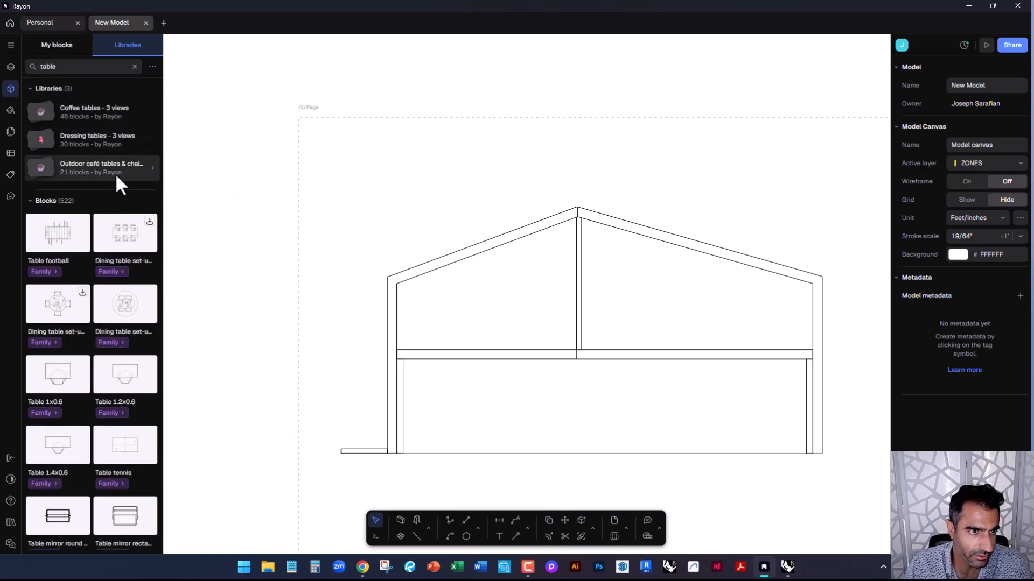
click(135, 66)
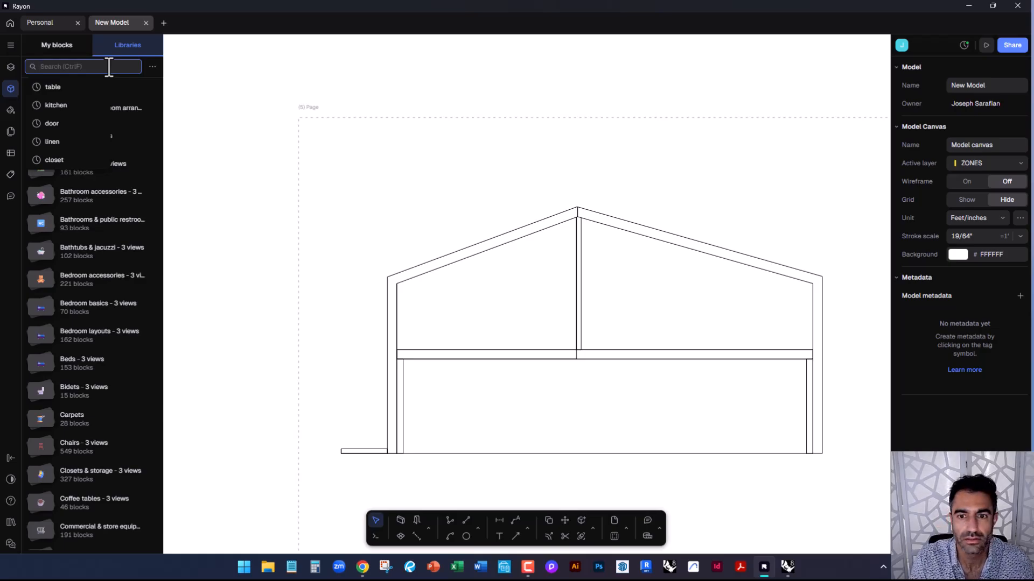
text(sofa)
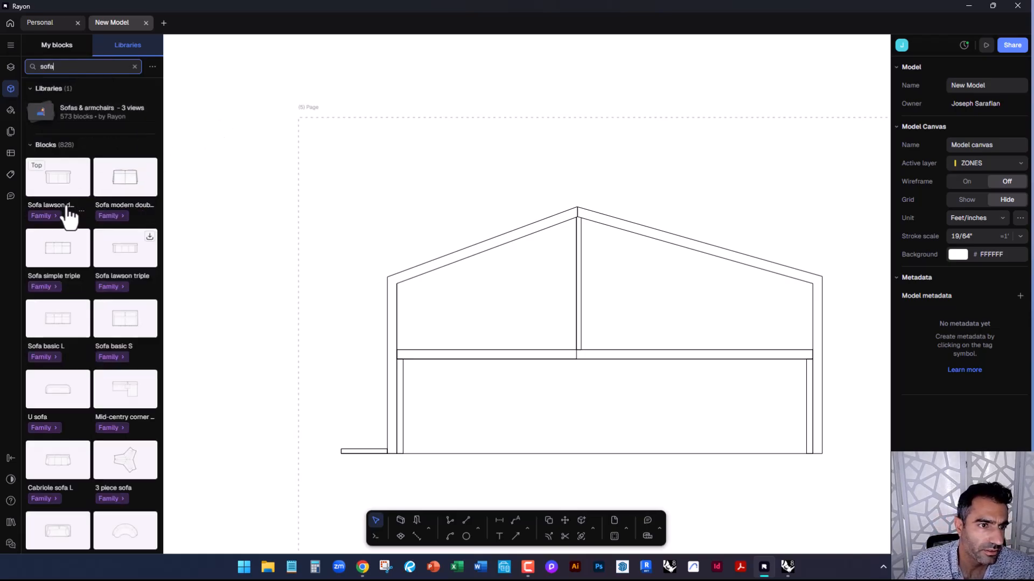
Insert the top view of the Sofa simple triple block in the empty area left of the section page
scroll(136, 318, down, 2)
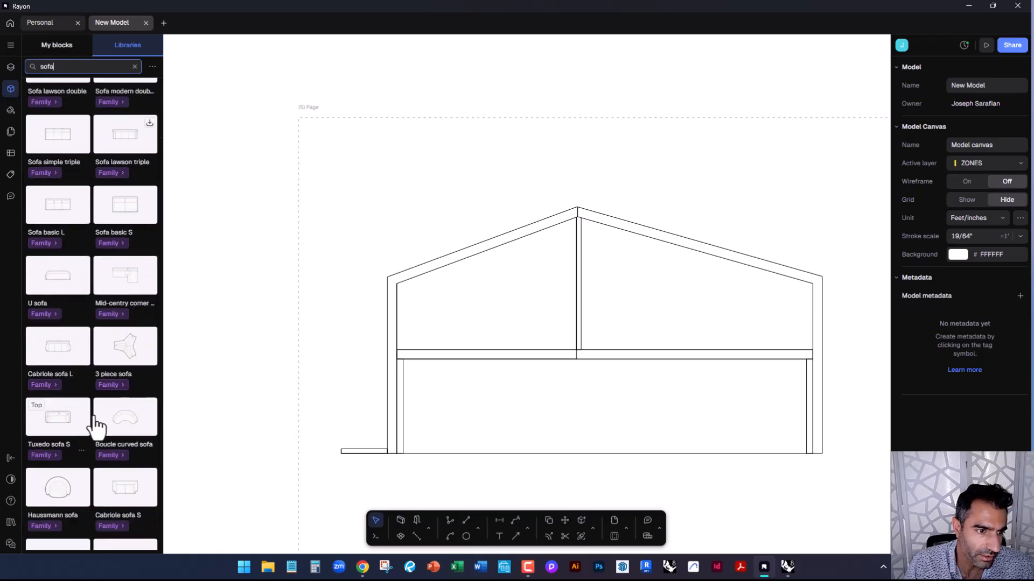
scroll(99, 387, up, 2)
drag(70, 258, 234, 261)
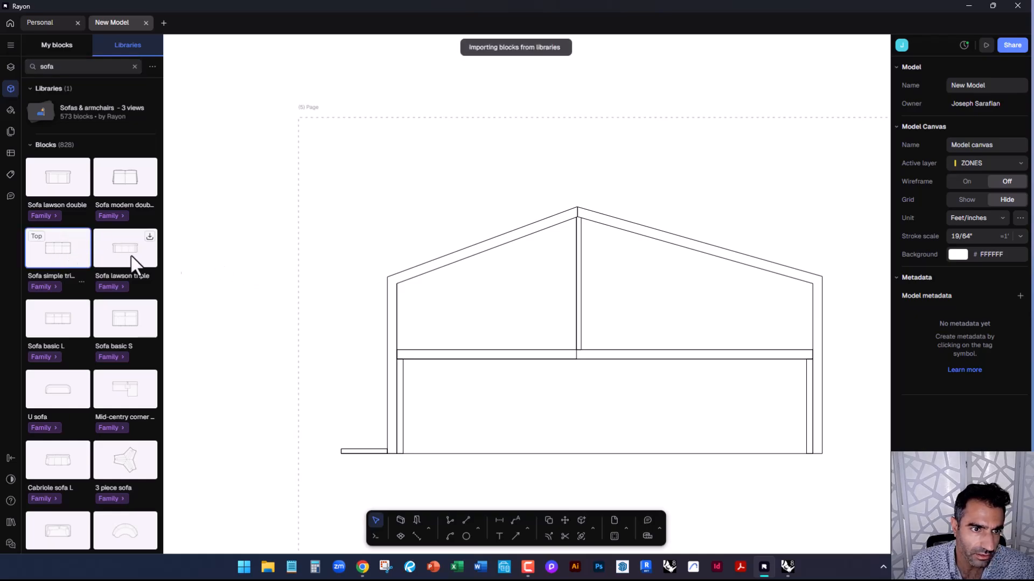
click(218, 292)
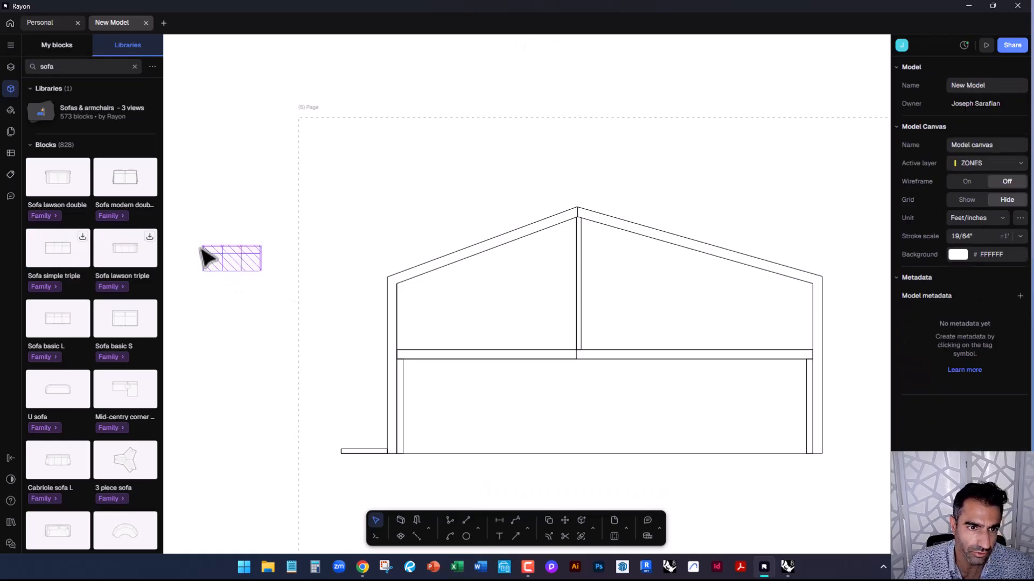
scroll(202, 269, up, 5)
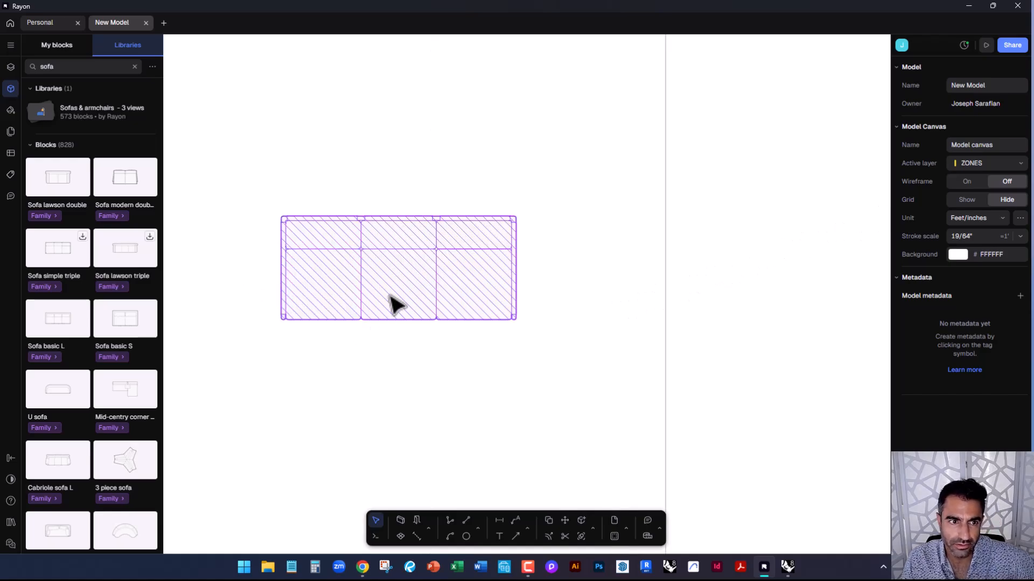
Open the Sofa simple triple family and place its side view below the top-view sofa
click(54, 288)
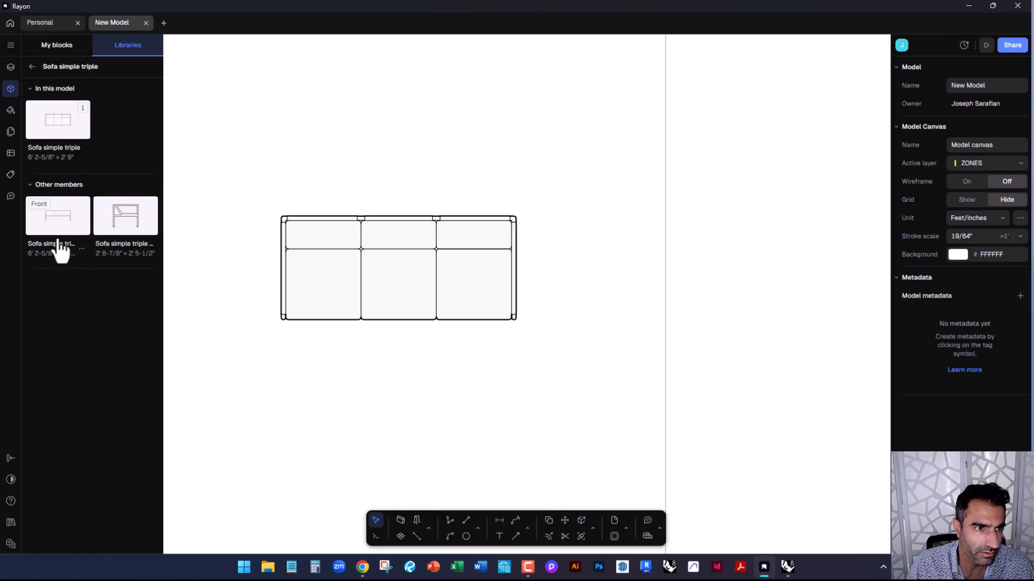
click(298, 264)
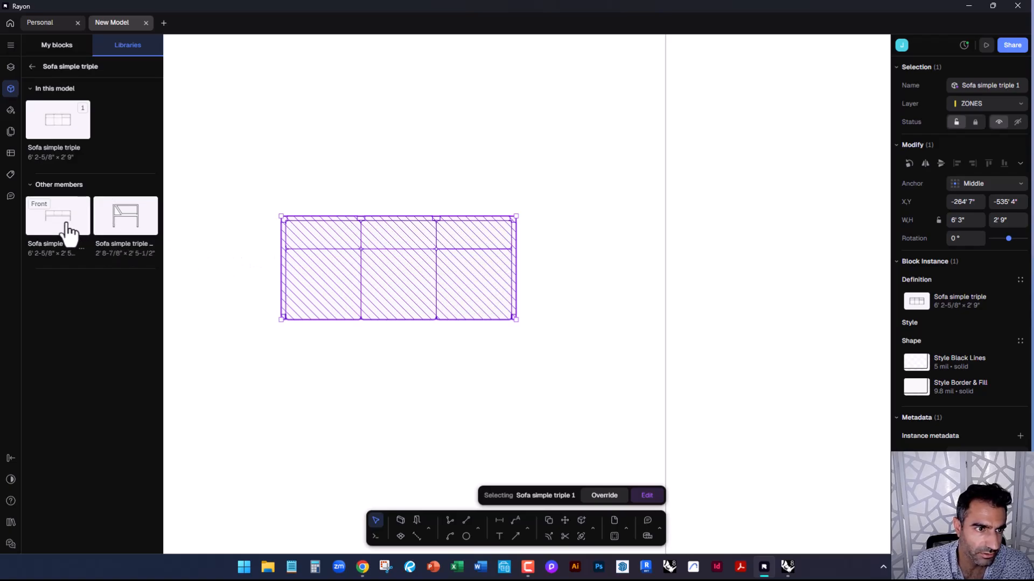
scroll(250, 181, down, 3)
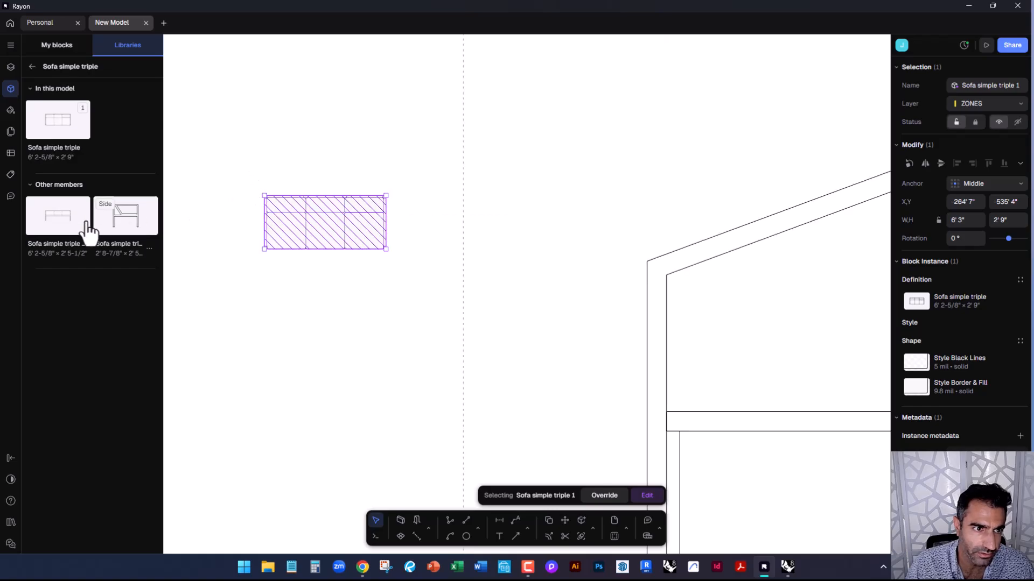
click(114, 221)
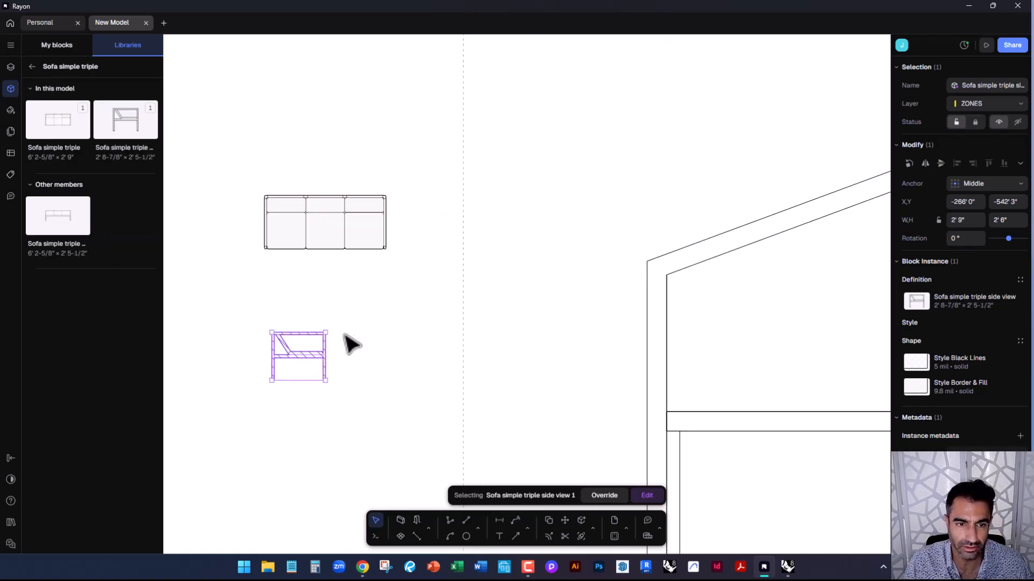
click(353, 374)
scroll(223, 359, down, 3)
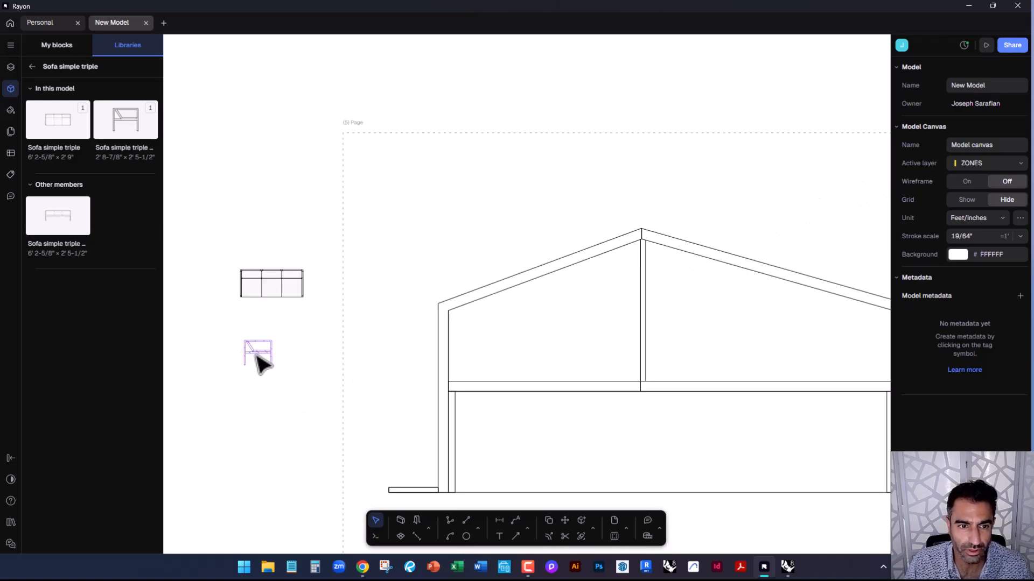
Move the side-view sofa into the right upper room of the page 5 section so it stands on the floor slab
click(258, 353)
drag(258, 353, 740, 363)
click(718, 359)
scroll(756, 389, up, 3)
scroll(764, 400, up, 5)
click(661, 285)
drag(658, 276, 690, 331)
click(600, 397)
scroll(583, 426, down, 3)
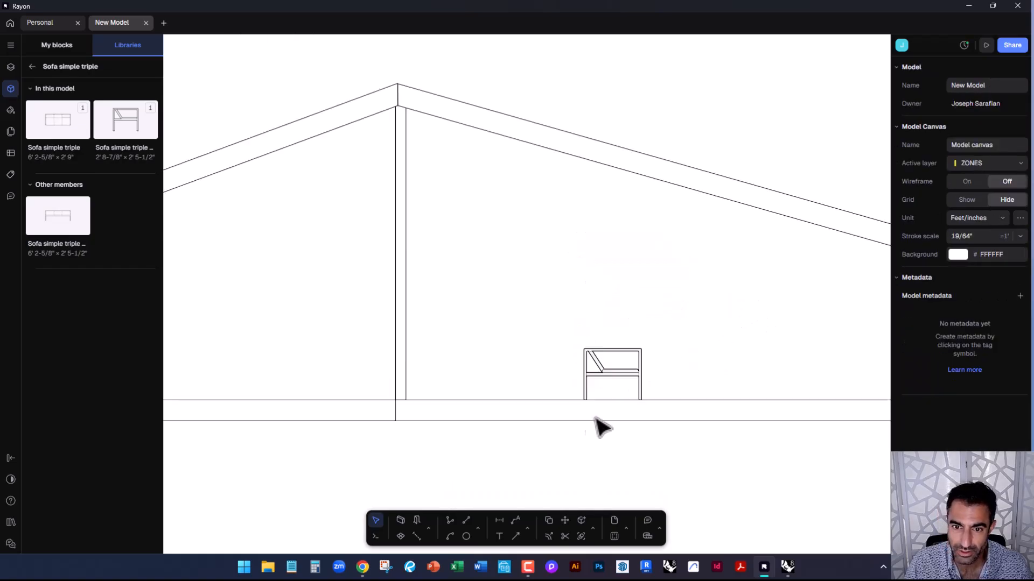
scroll(592, 393, down, 5)
Swap the top-view sofa beside the section page to the front view from its Sofa simple triple family
click(394, 343)
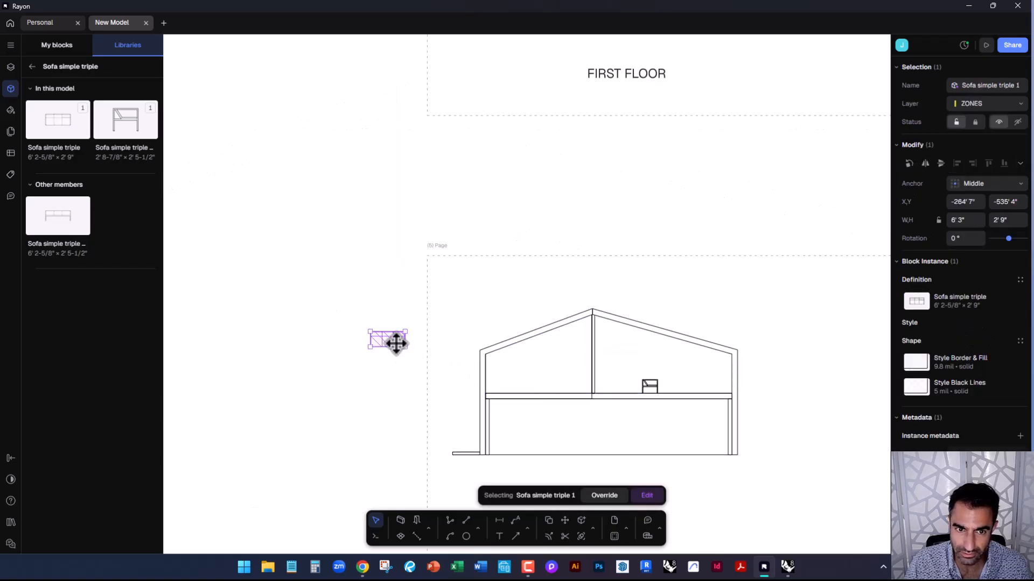
click(394, 374)
scroll(643, 394, up, 2)
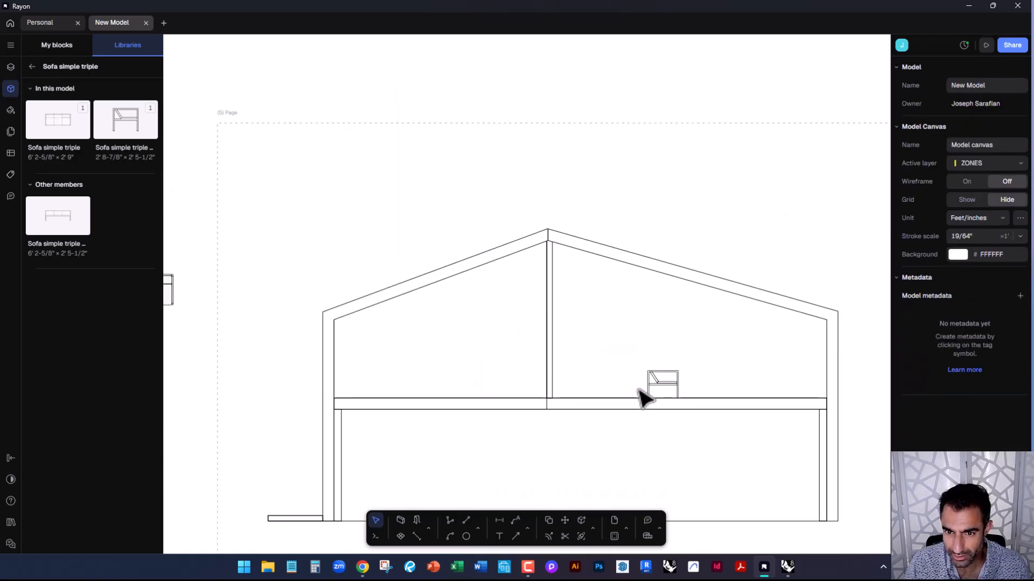
scroll(657, 392, down, 2)
scroll(387, 350, up, 2)
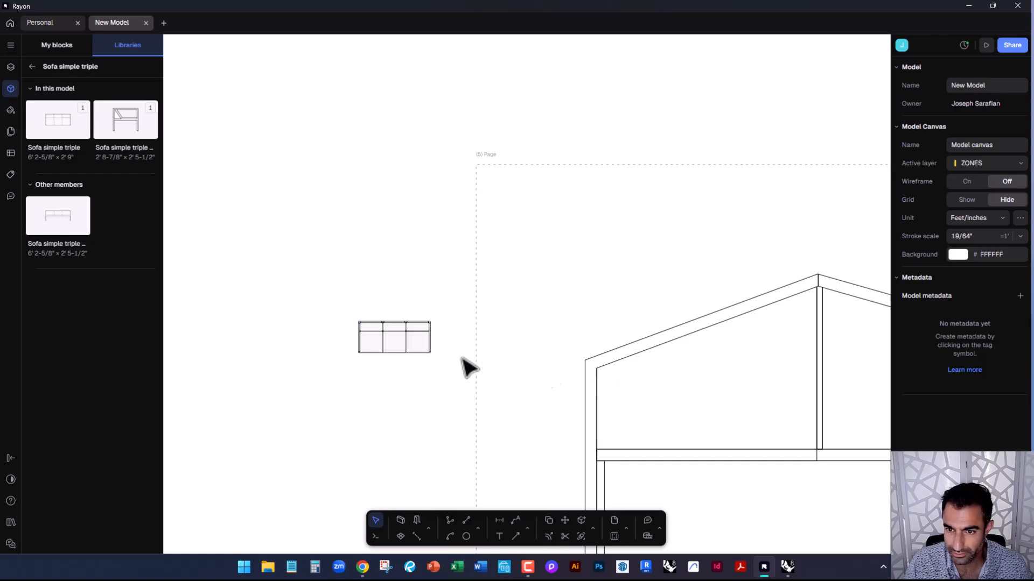
click(406, 341)
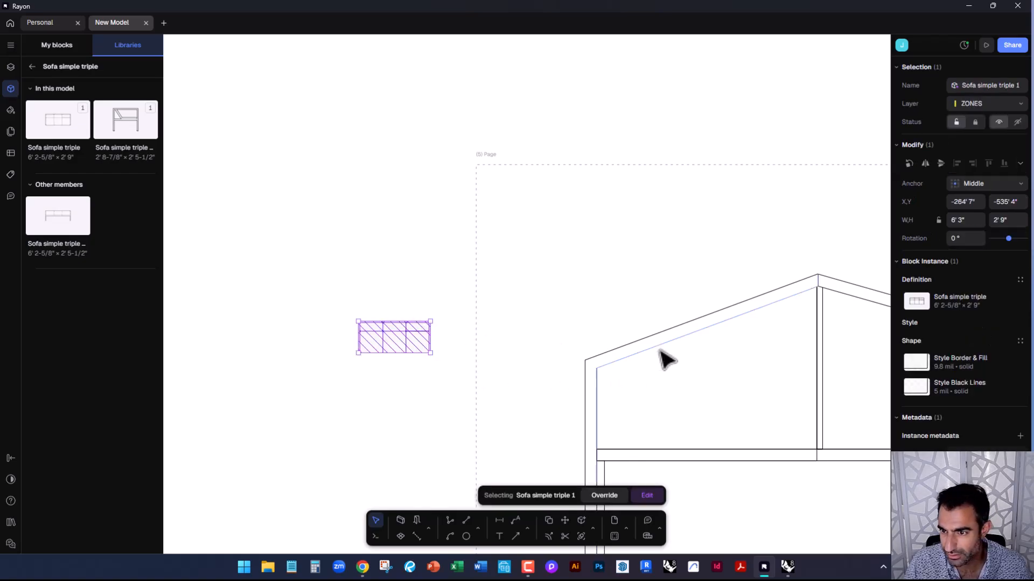
click(944, 301)
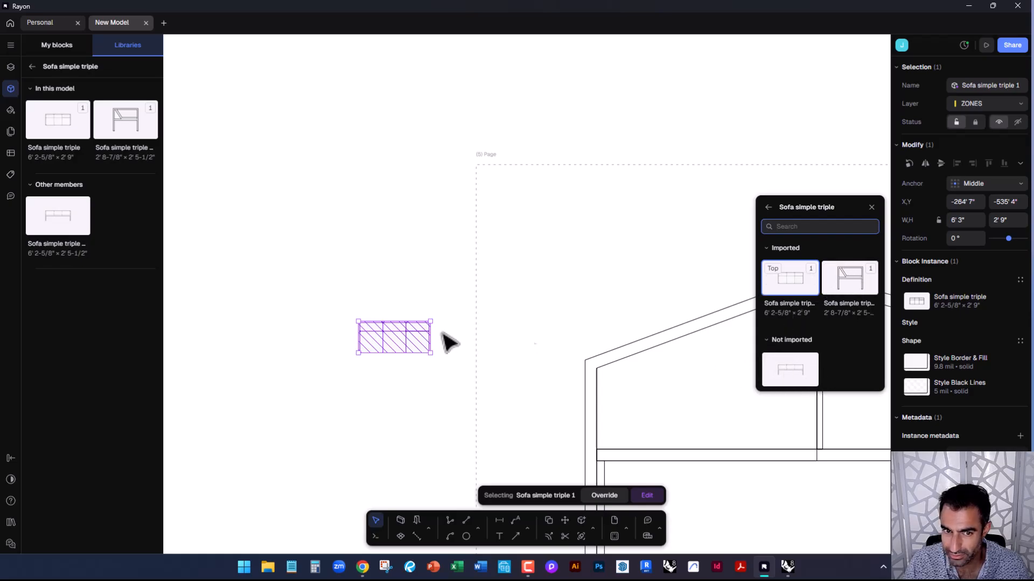
click(800, 379)
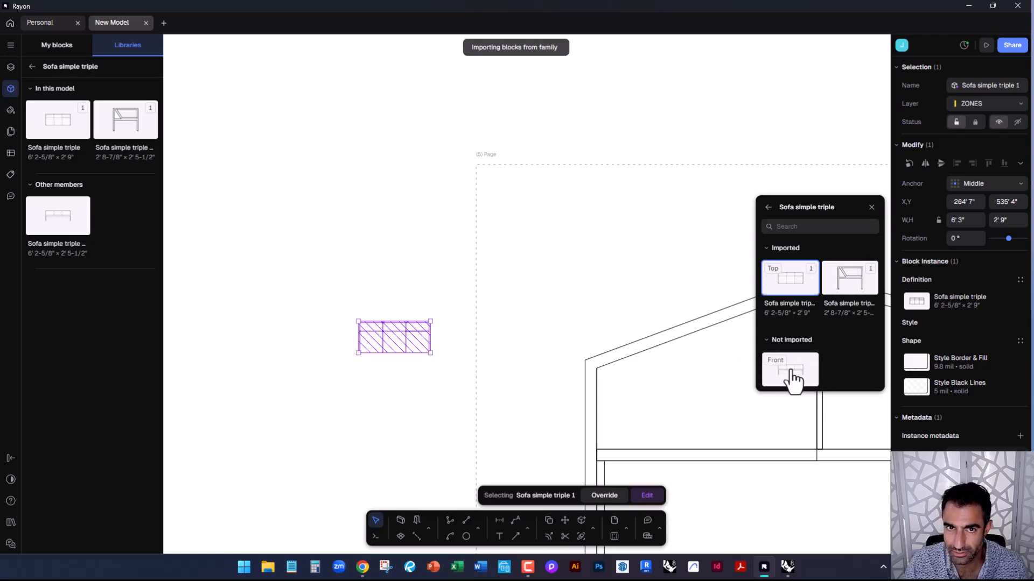
scroll(393, 344, up, 3)
scroll(298, 324, up, 2)
scroll(376, 377, down, 5)
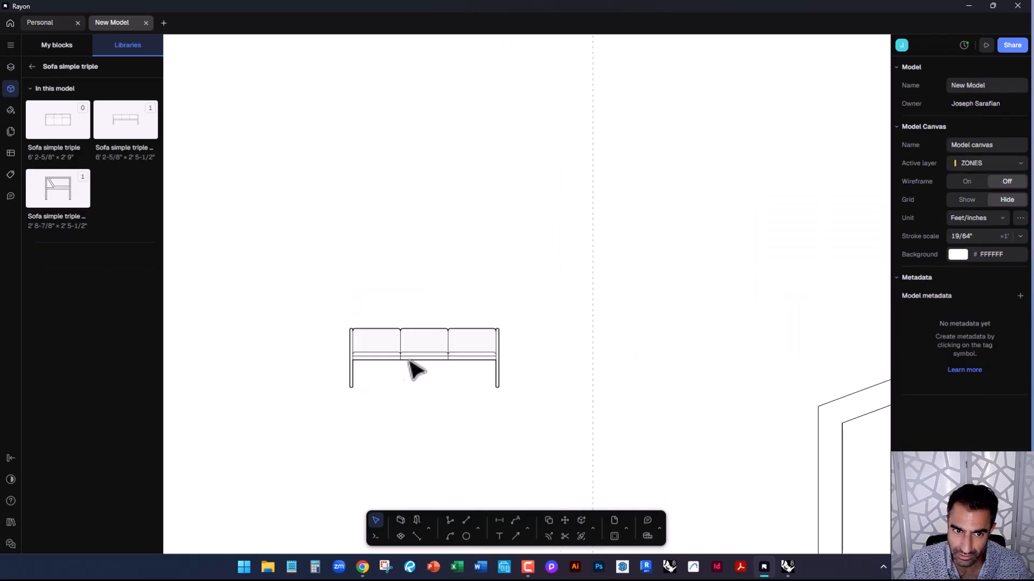
scroll(309, 371, down, 2)
Delete the front-view sofa outside the section page
click(351, 366)
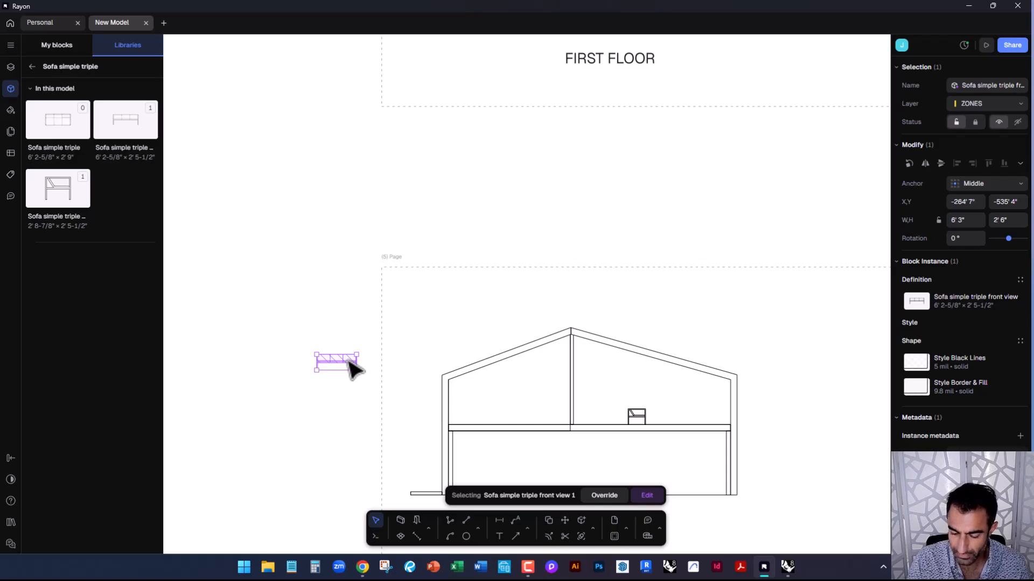
key(Delete)
scroll(670, 452, up, 5)
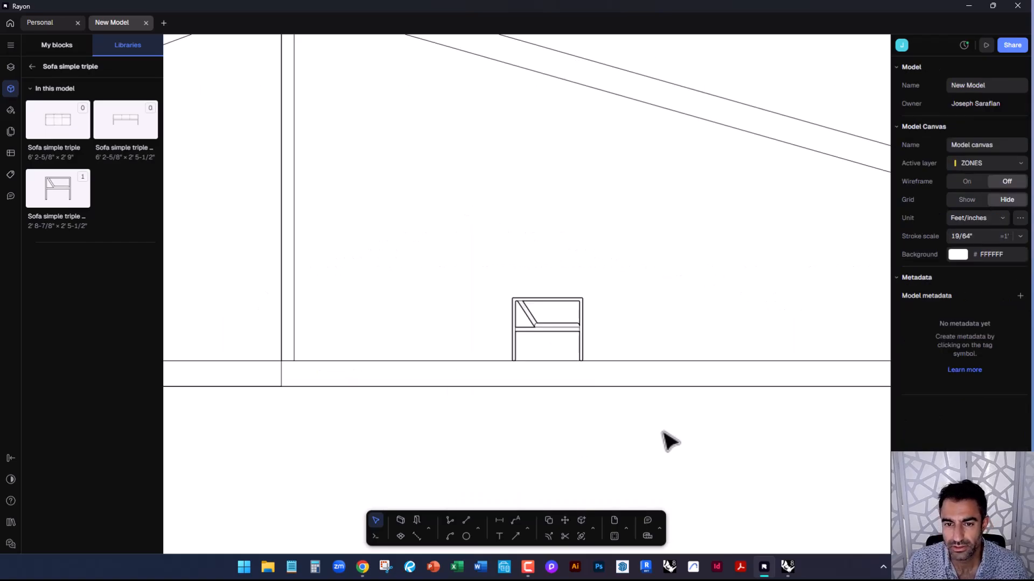
Return to the sofa search results and examine the furniture in the Option 4 floor plans
click(29, 67)
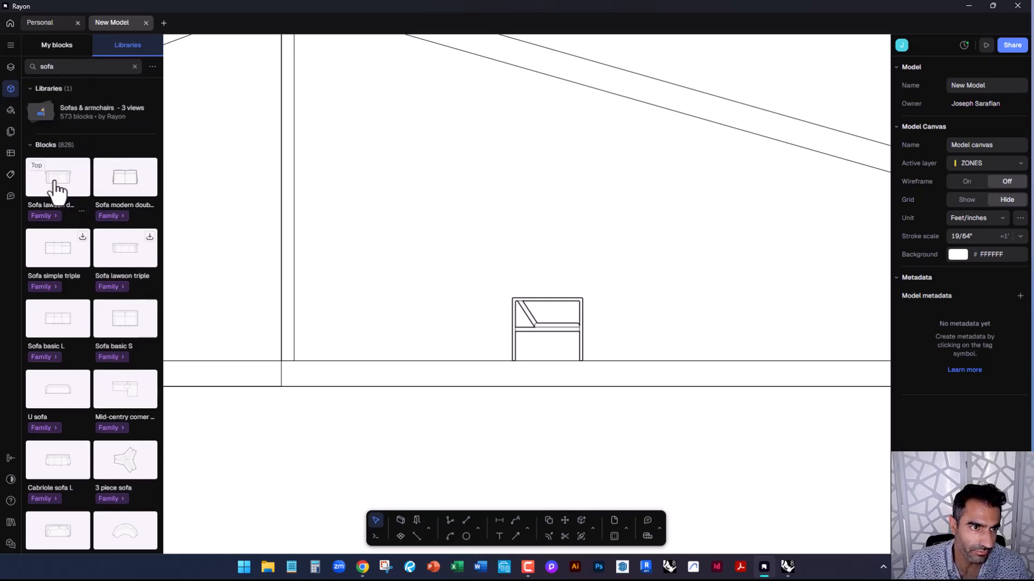
scroll(409, 336, down, 3)
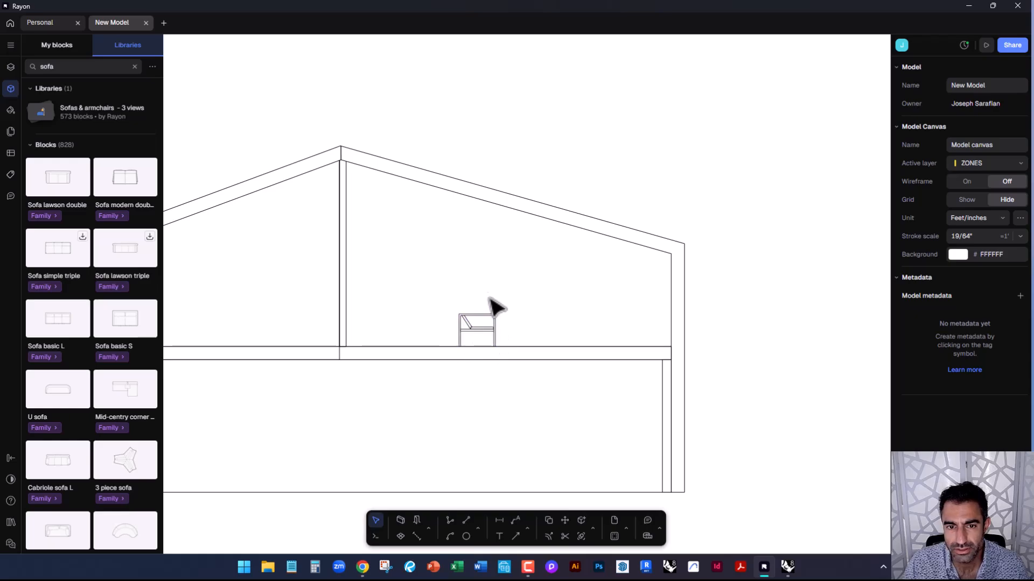
scroll(525, 452, down, 5)
scroll(523, 452, down, 3)
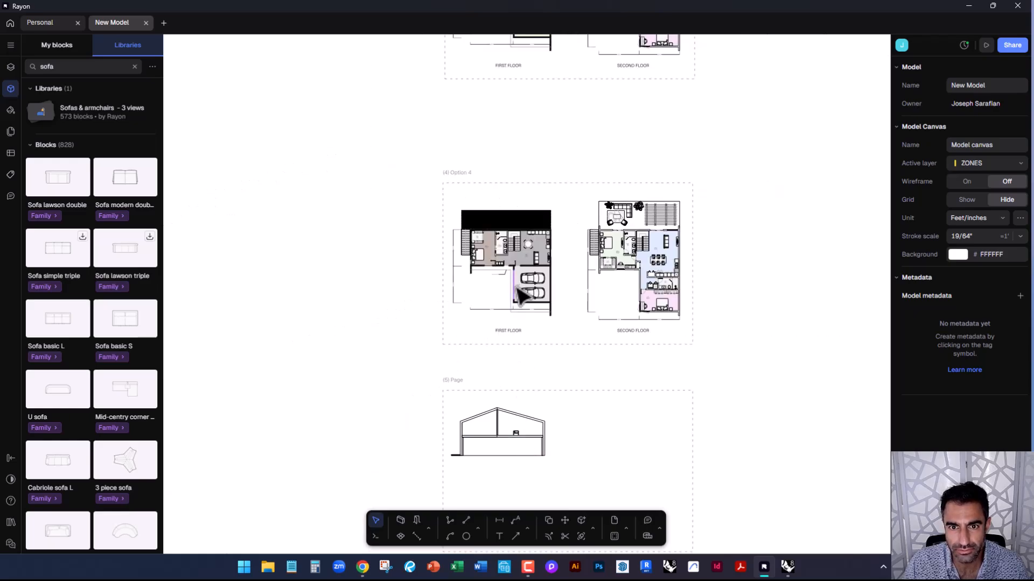
middle_drag(603, 257, 559, 258)
scroll(506, 260, up, 6)
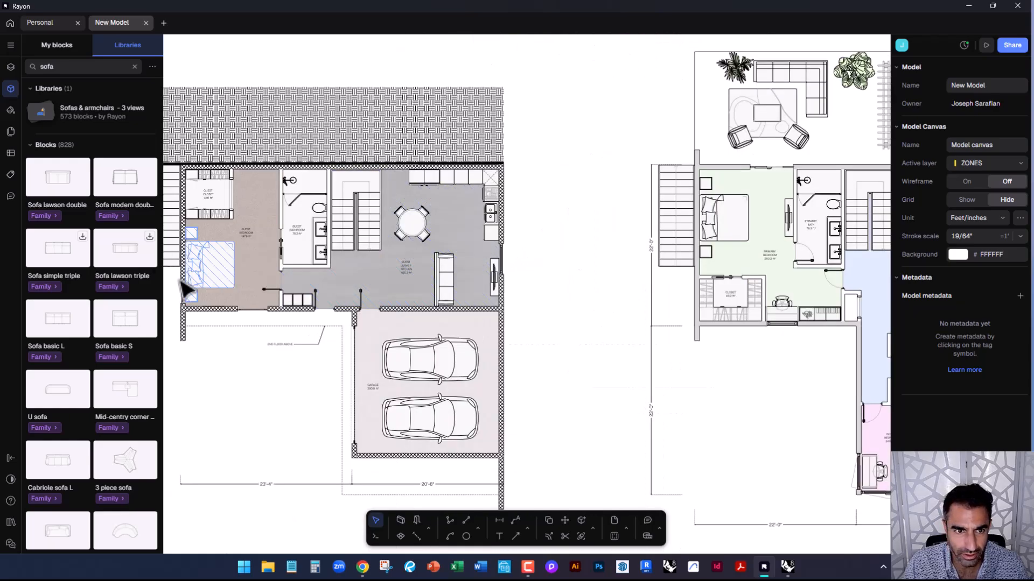
middle_drag(686, 307, 423, 304)
middle_drag(664, 348, 570, 297)
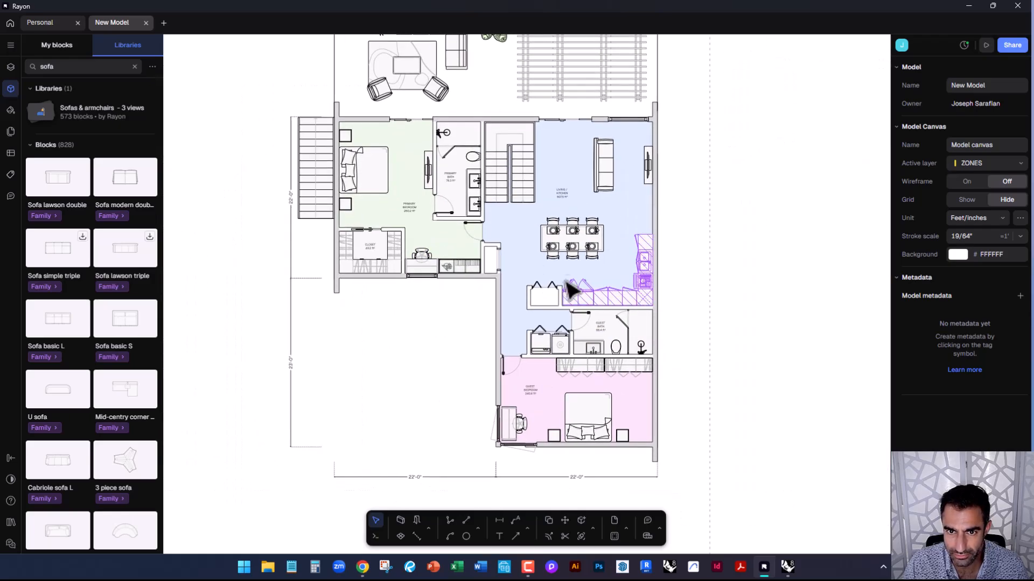
Copy the living-room TV set from Option 4's second-floor plan to the right upper room of the section below page 5
click(650, 161)
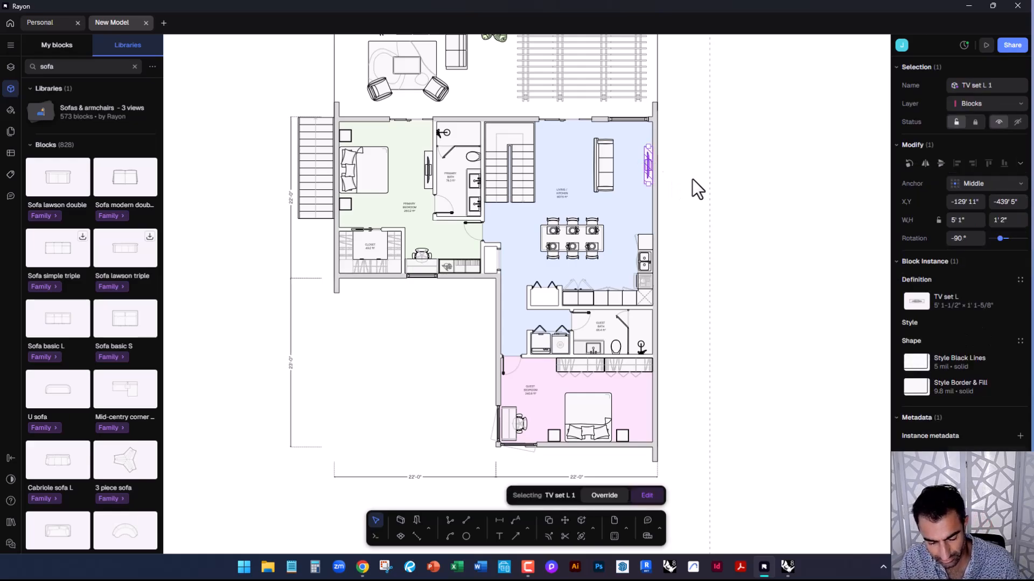
text(co)
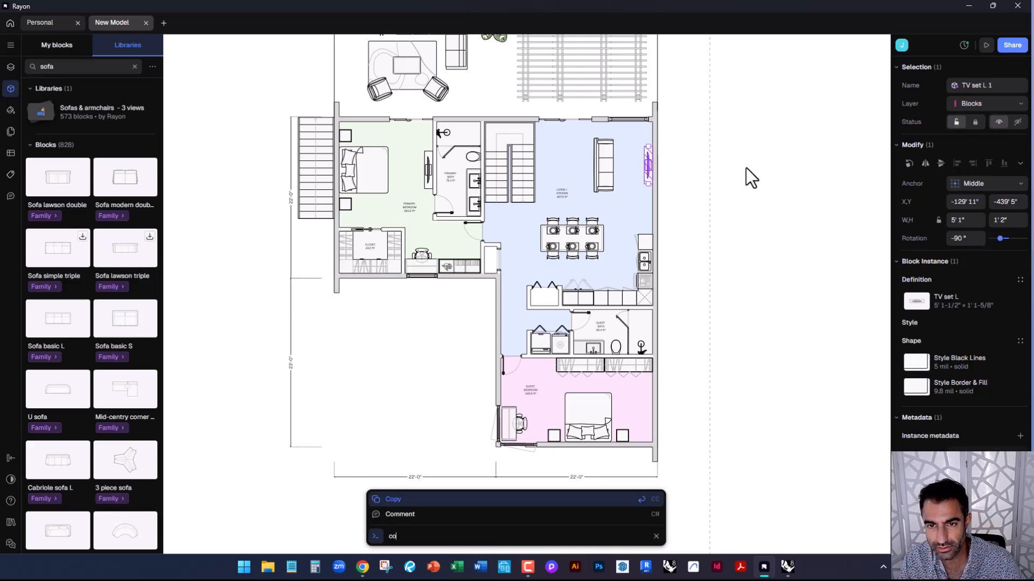
key(Return)
click(684, 168)
scroll(730, 124, down, 8)
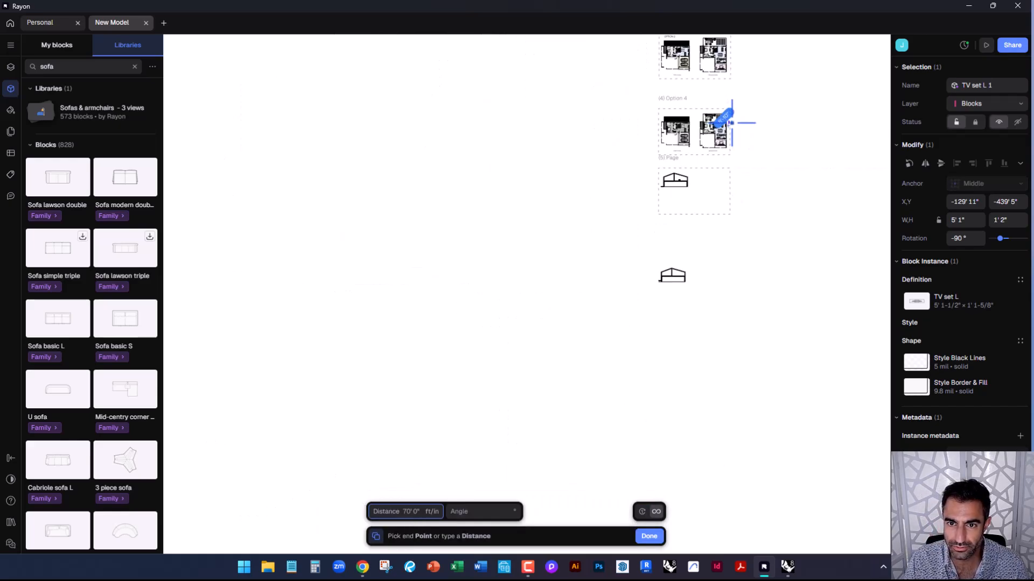
scroll(684, 274, up, 9)
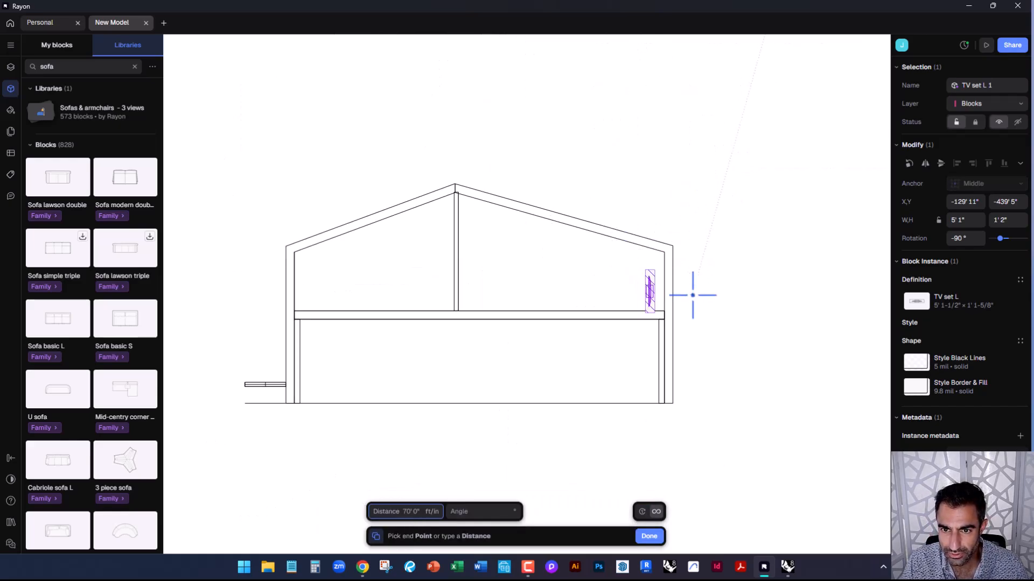
click(670, 296)
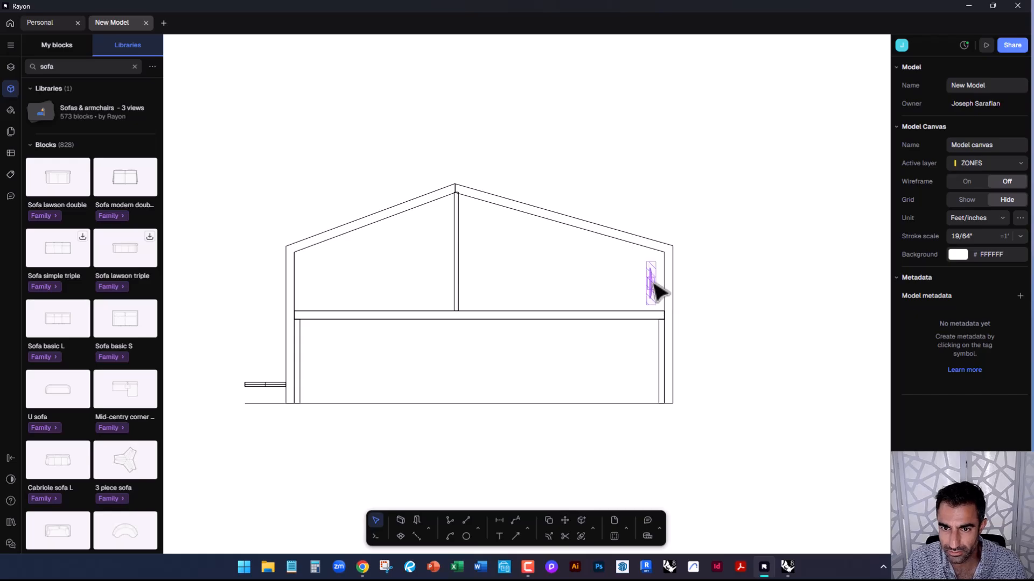
Swap the copied TV set L in the section to the side view from its block family
click(656, 288)
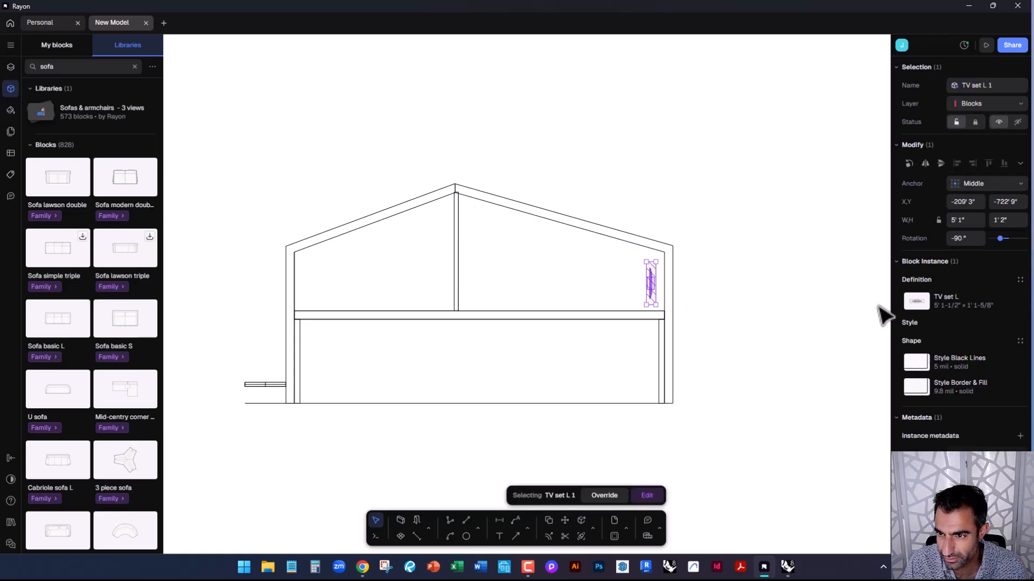
click(915, 301)
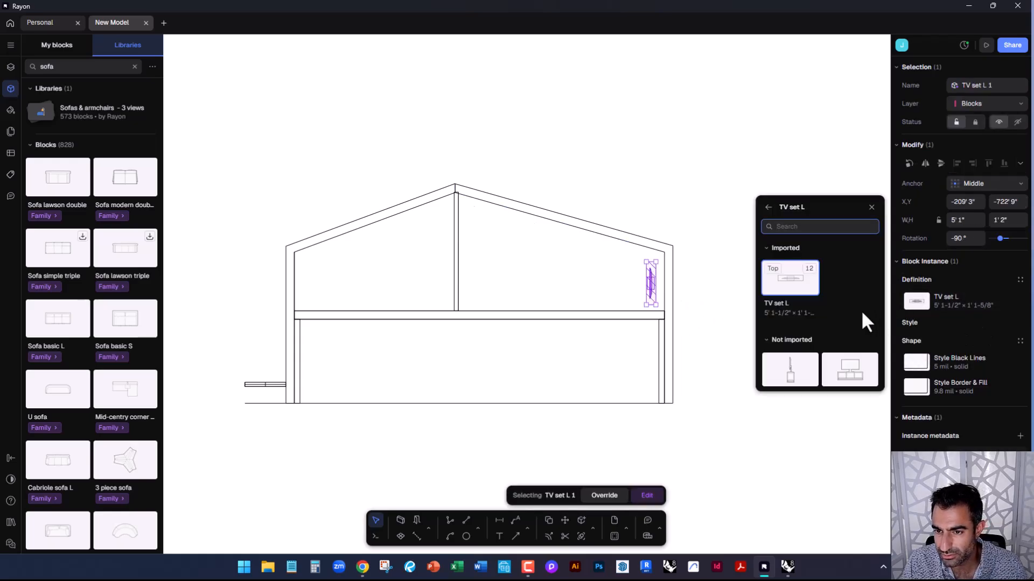
click(791, 373)
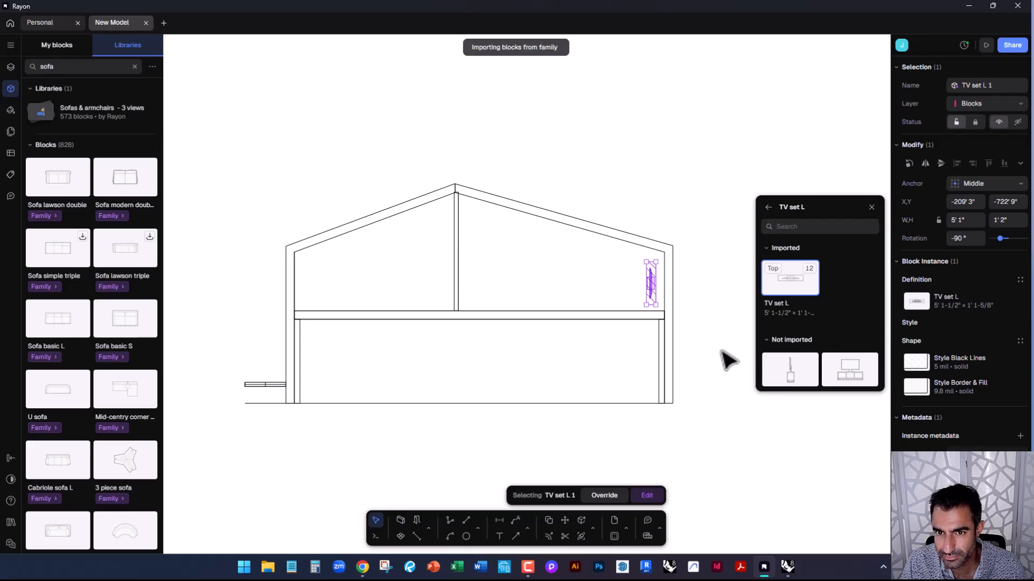
click(649, 291)
scroll(650, 292, up, 5)
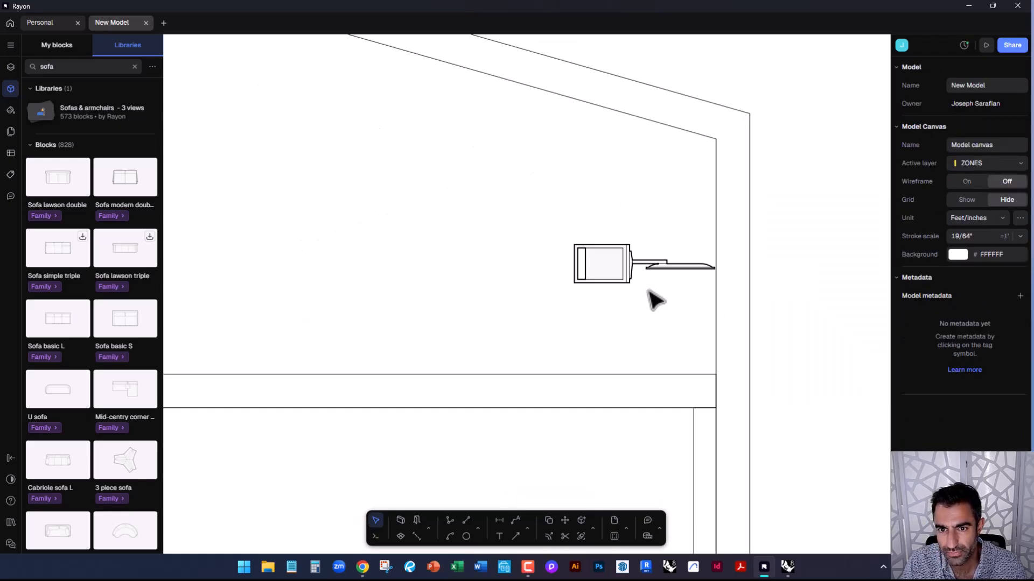
Move the side-view TV set away from the wall, then rotate it upright to 0° and flip it horizontally to face the room
click(630, 272)
drag(630, 272, 586, 280)
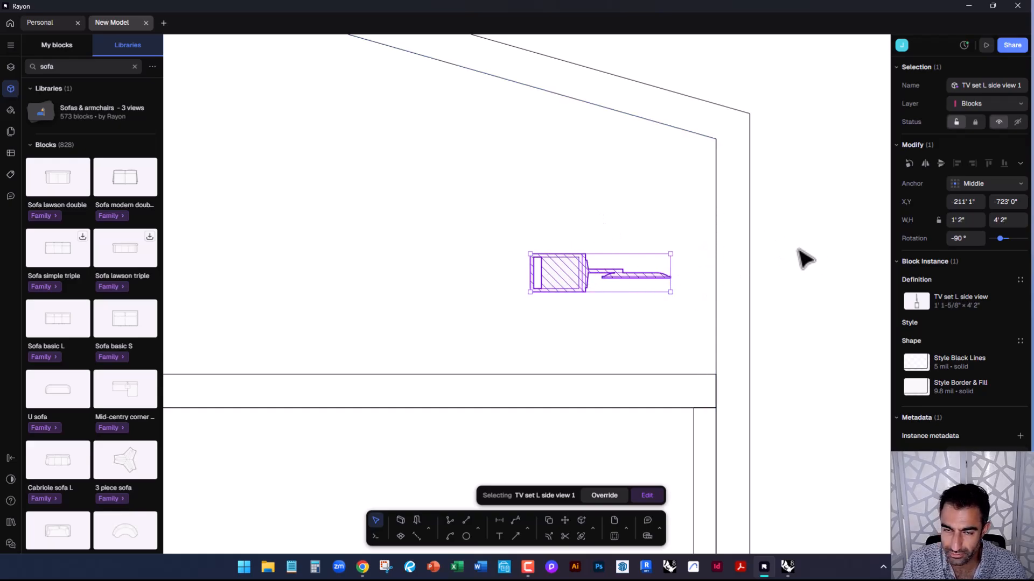
click(910, 164)
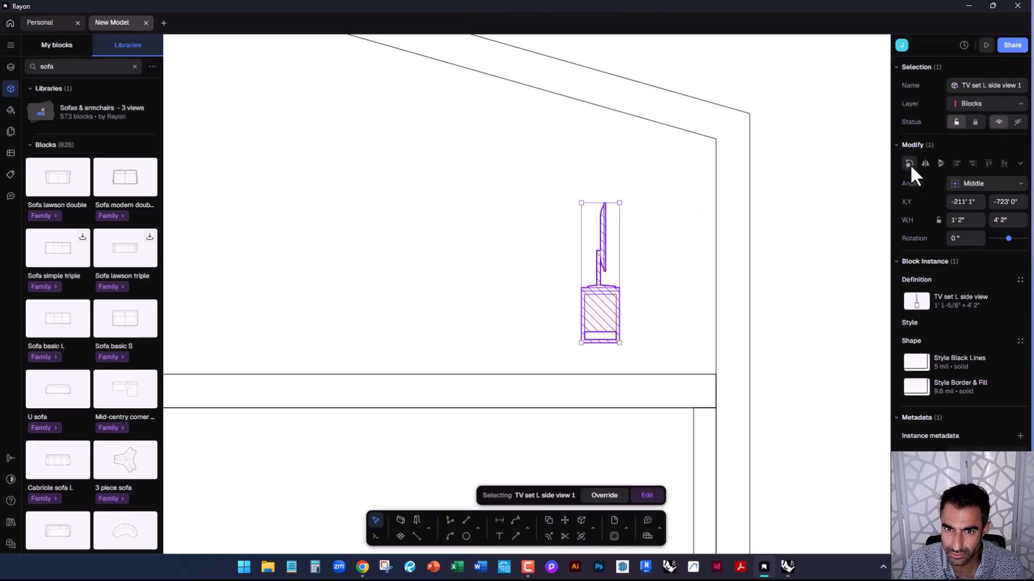
click(925, 163)
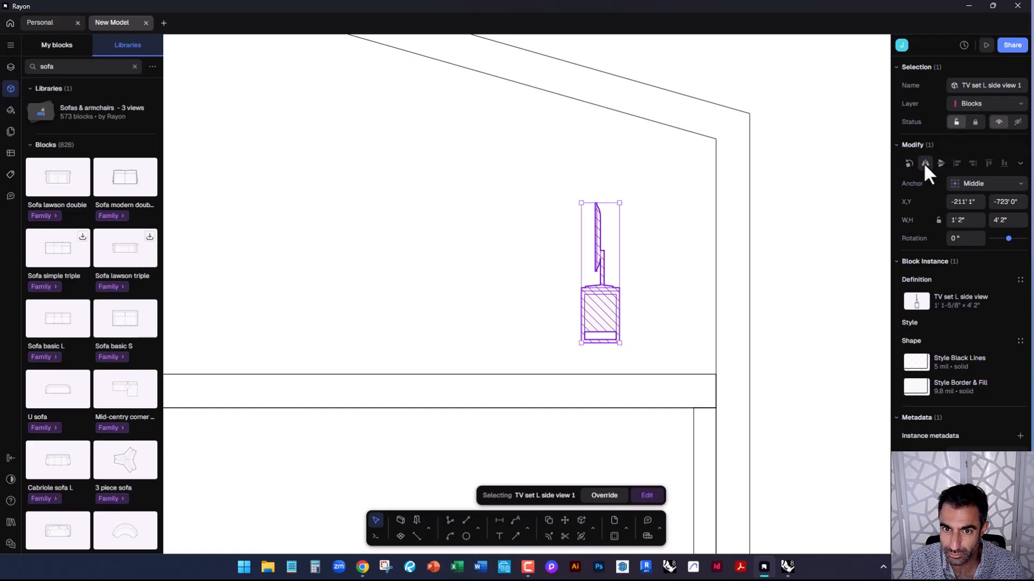
Place the side-view TV set on the upper floor slab, flush against the right wall's inner face
click(627, 323)
click(600, 310)
drag(601, 310, 697, 345)
click(658, 354)
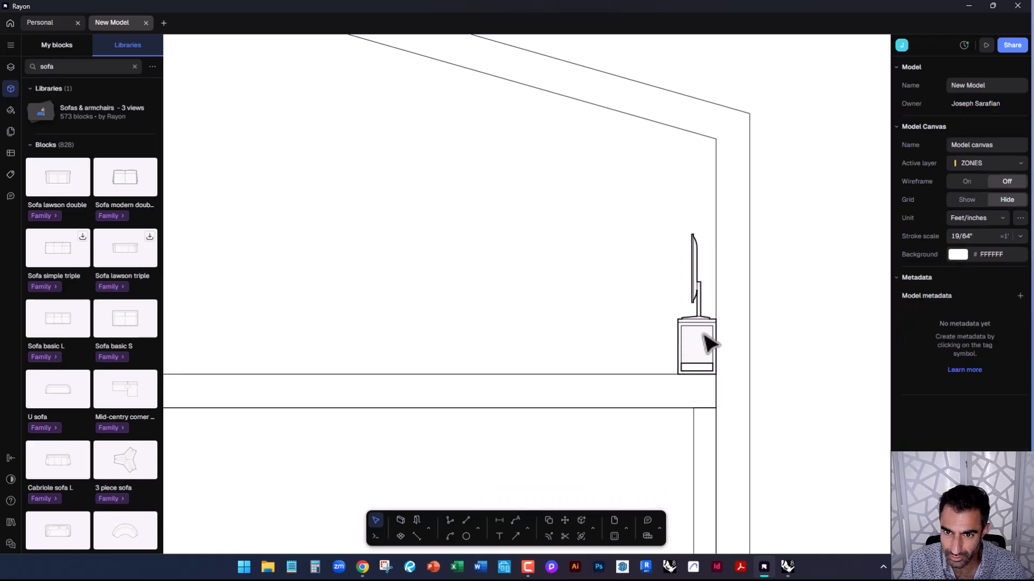
Mirror a copy of the side-view TV set across a vertical axis just outside the right exterior wall
click(697, 362)
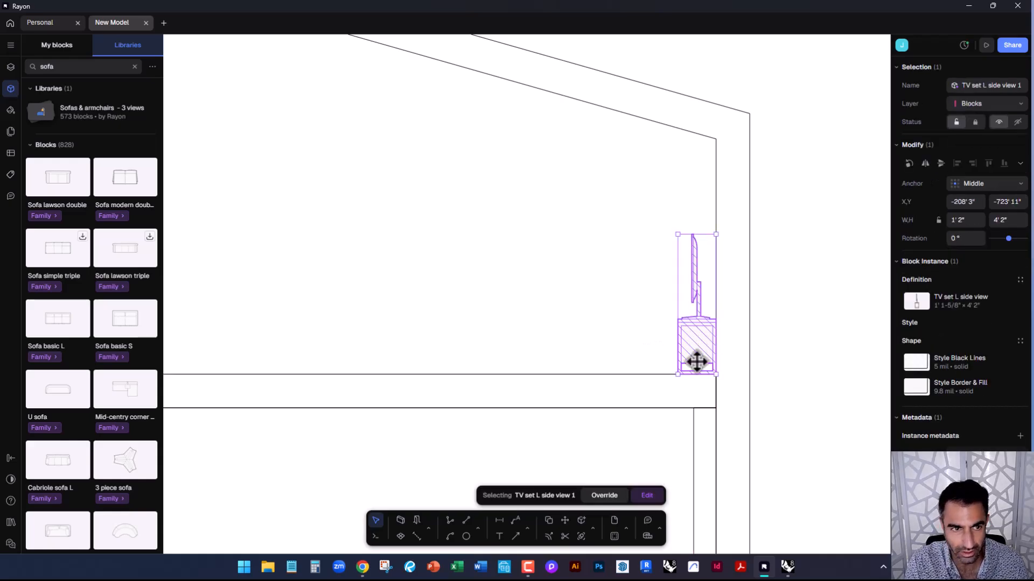
text(mi)
key(Return)
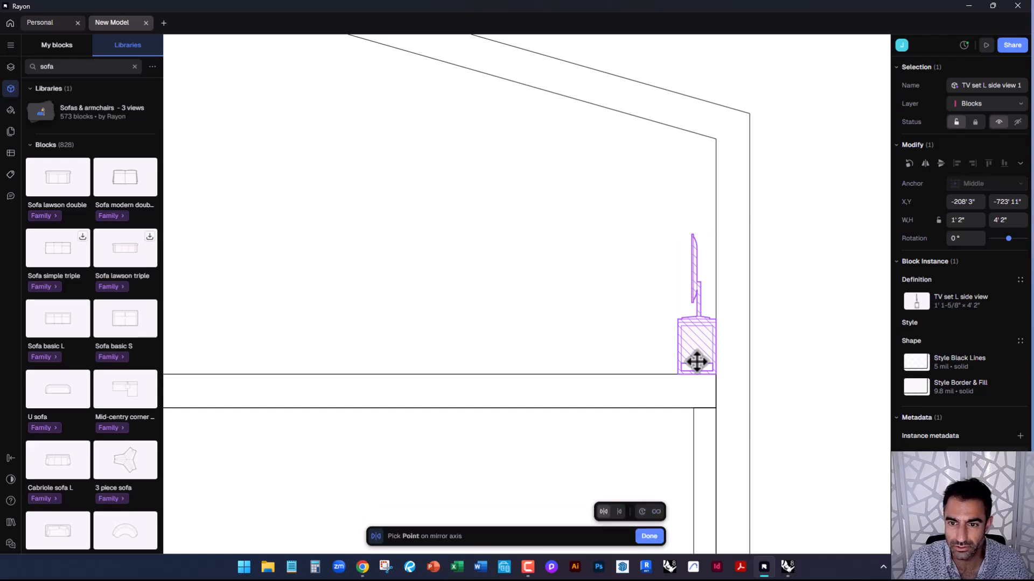
click(765, 310)
click(766, 355)
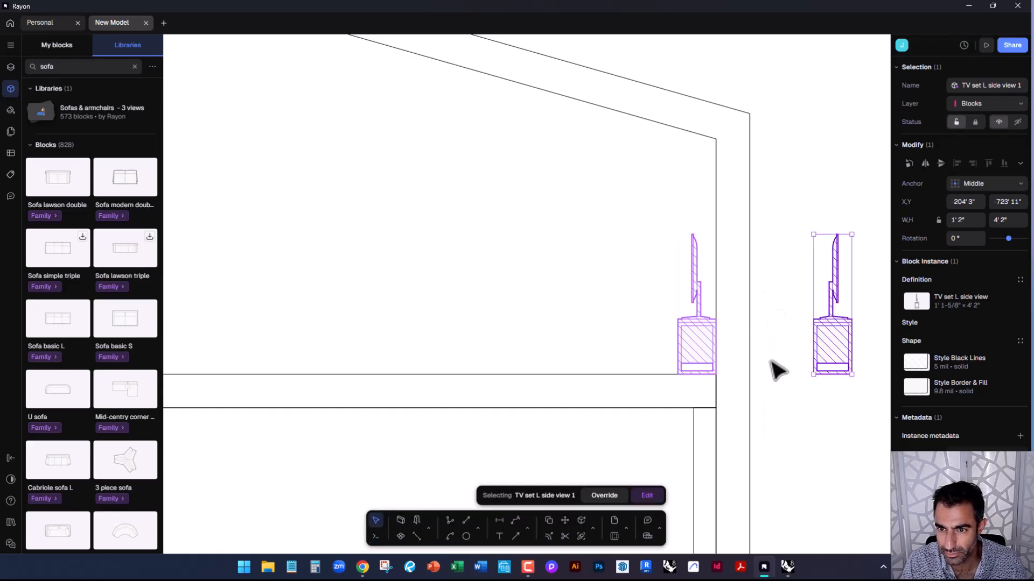
Delete the mirrored TV set copy outside the building
click(802, 387)
click(832, 366)
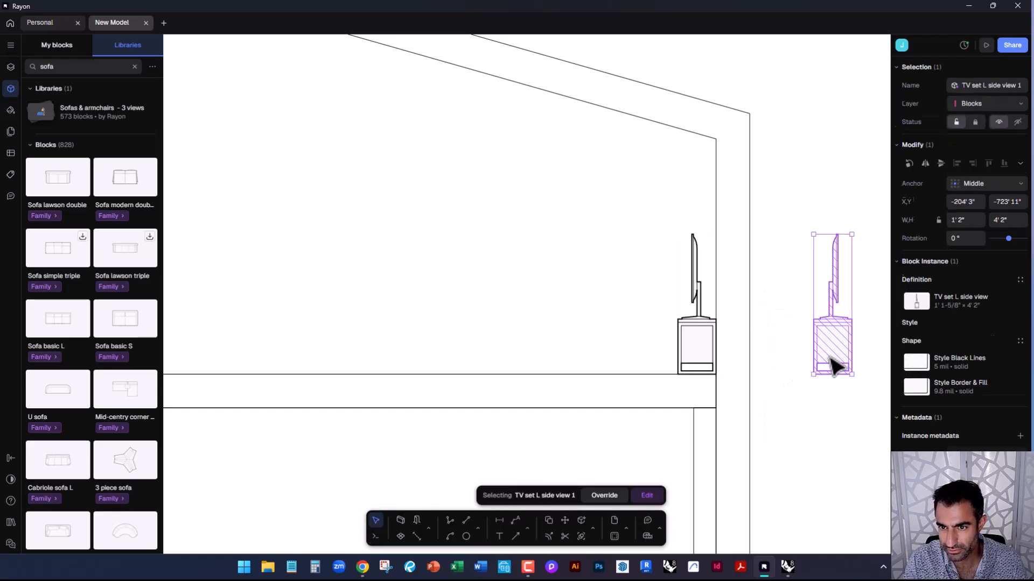
key(Delete)
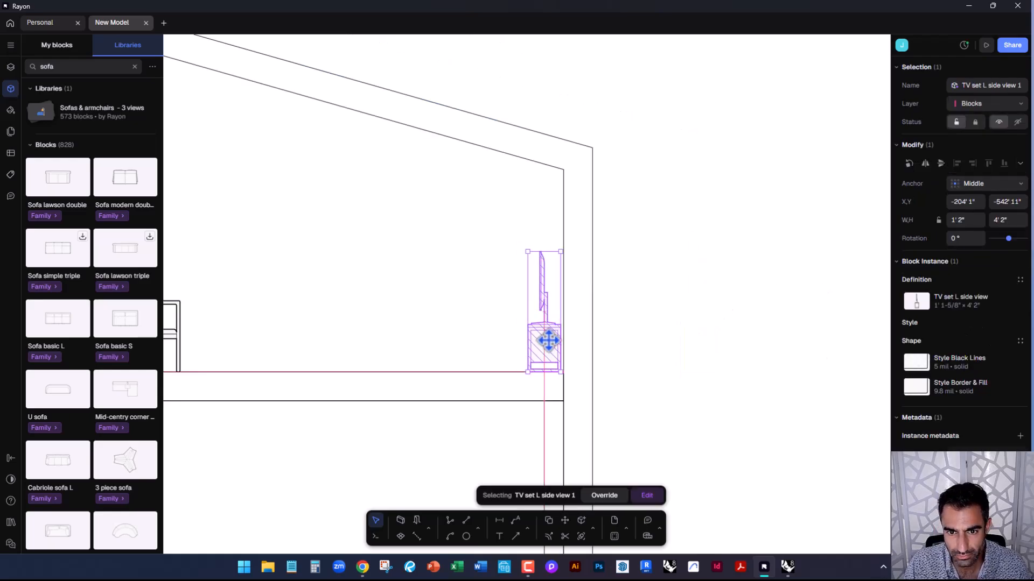
Position the side-view TV set by the right wall of the page 5 section and move the side-view sofa closer to it
click(750, 365)
scroll(750, 365, down, 3)
drag(449, 350, 560, 344)
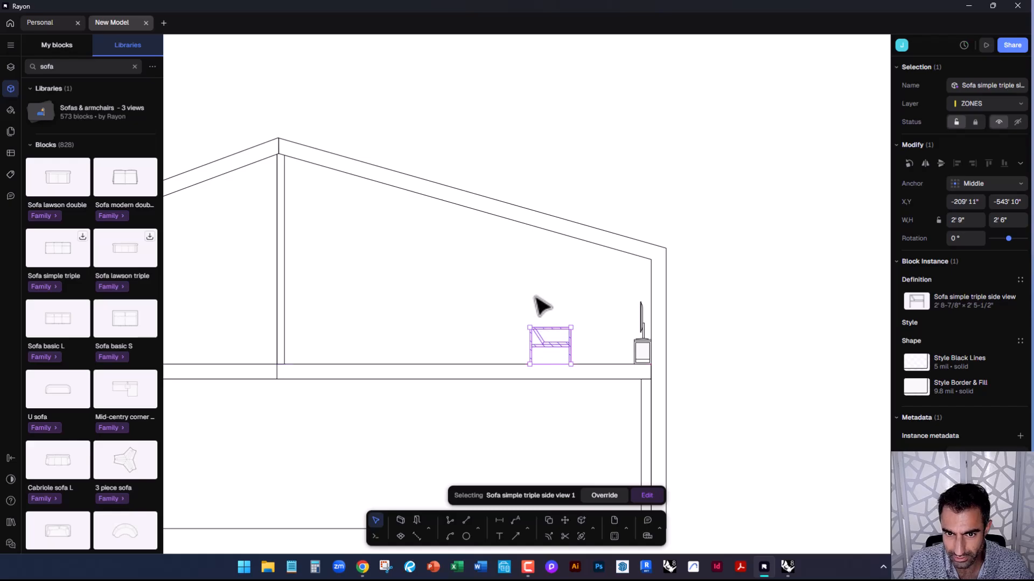
click(534, 297)
scroll(595, 439, down, 3)
scroll(522, 391, up, 3)
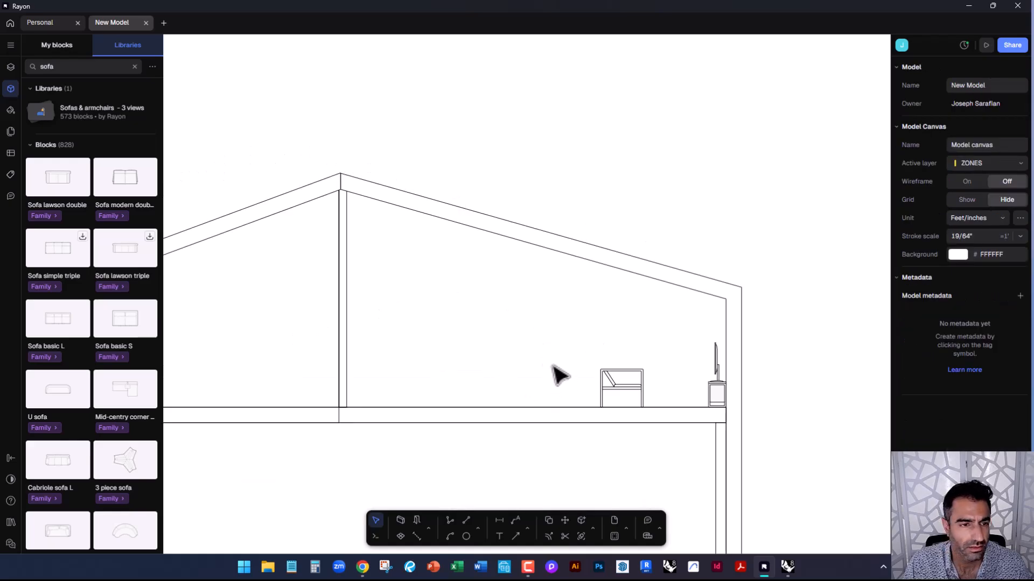
click(719, 386)
click(641, 381)
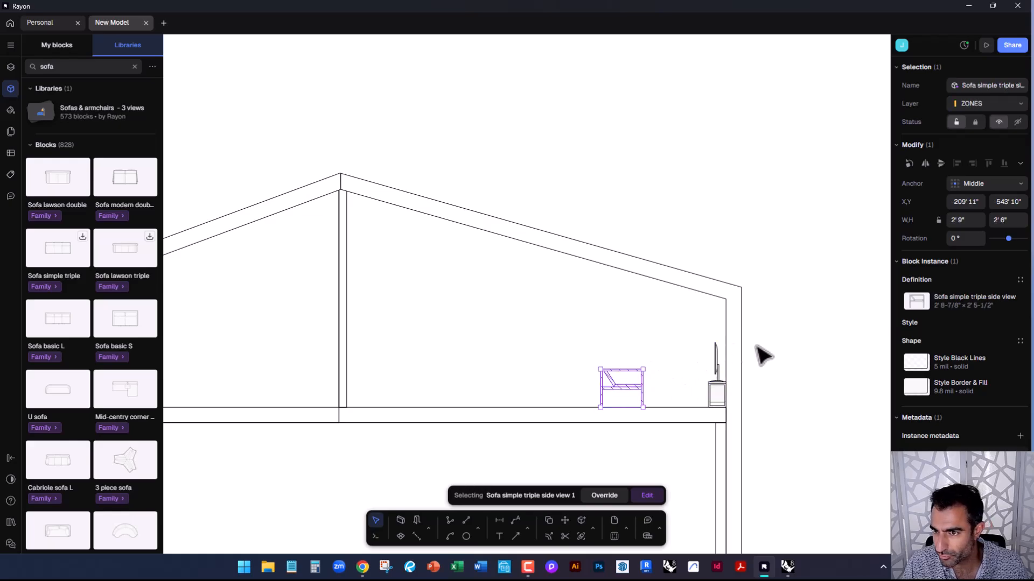
click(855, 360)
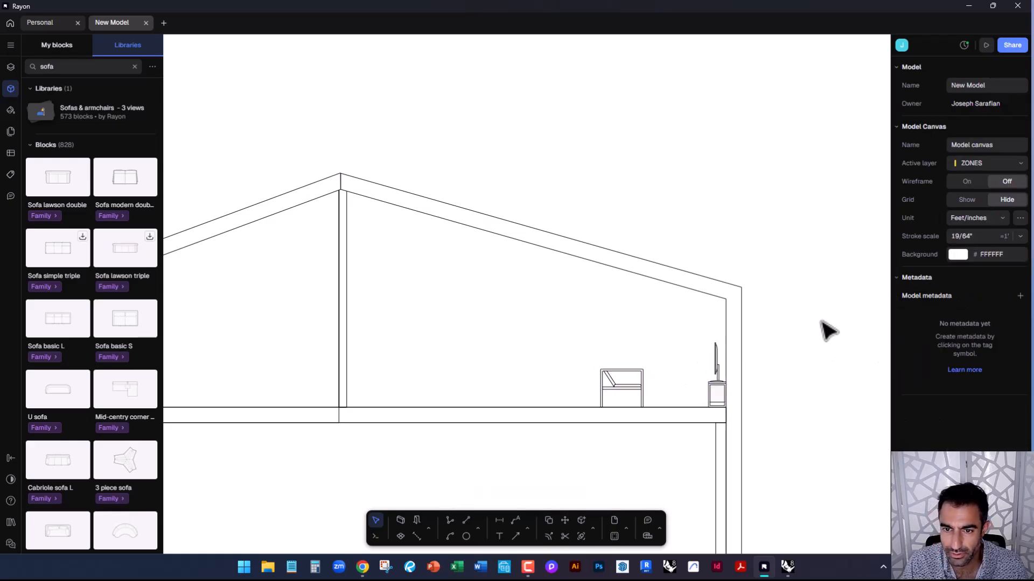
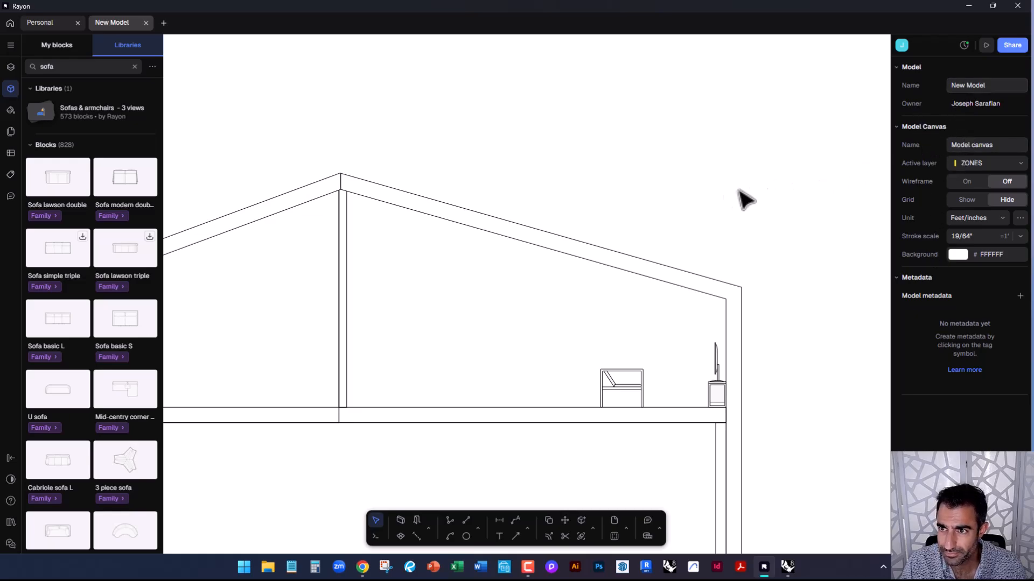
Rename the model as "Draft SD"
click(999, 85)
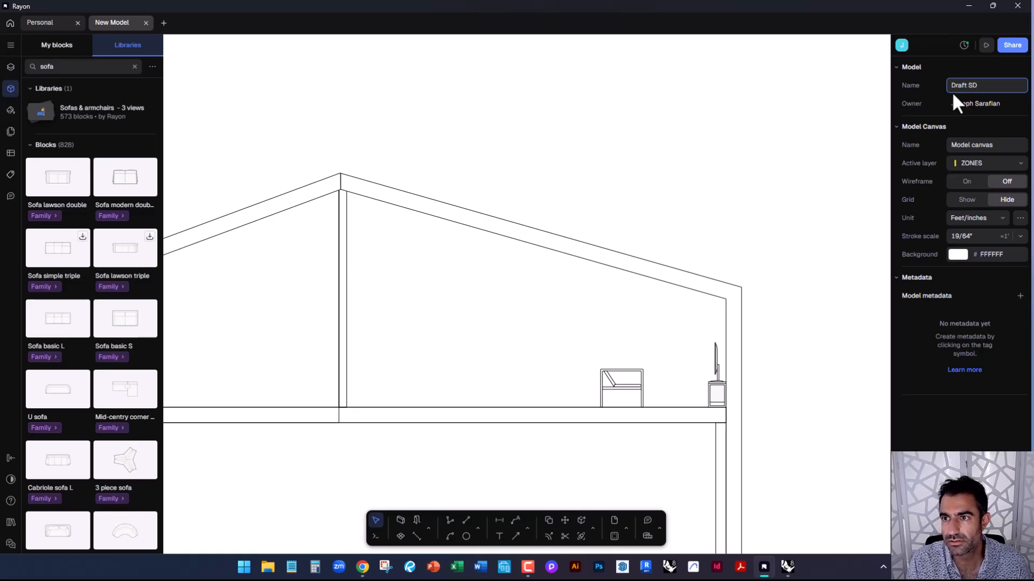
click(787, 157)
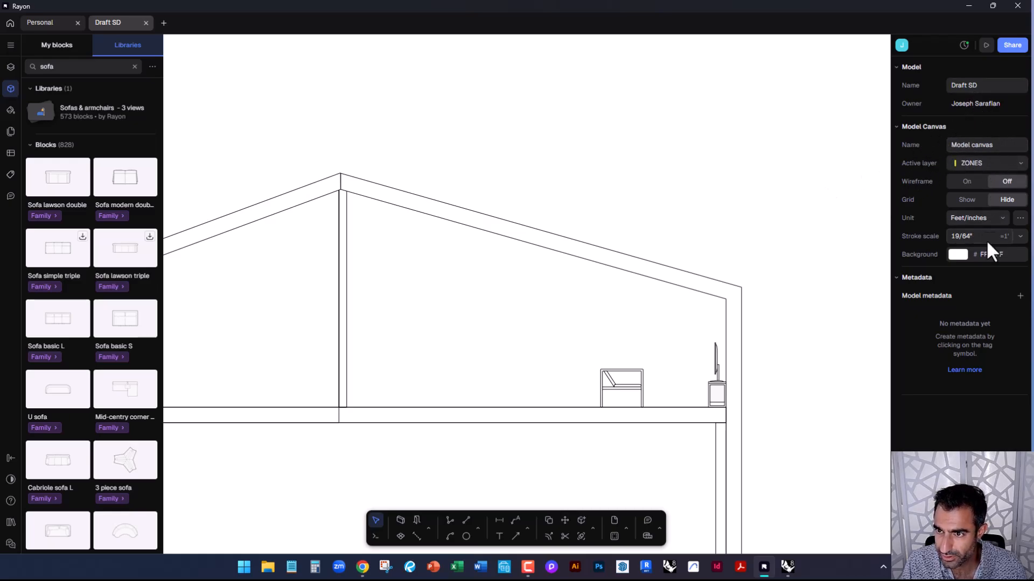
Preview the section in wireframe mode with a closer look at the furniture, and return to the normal display
click(965, 183)
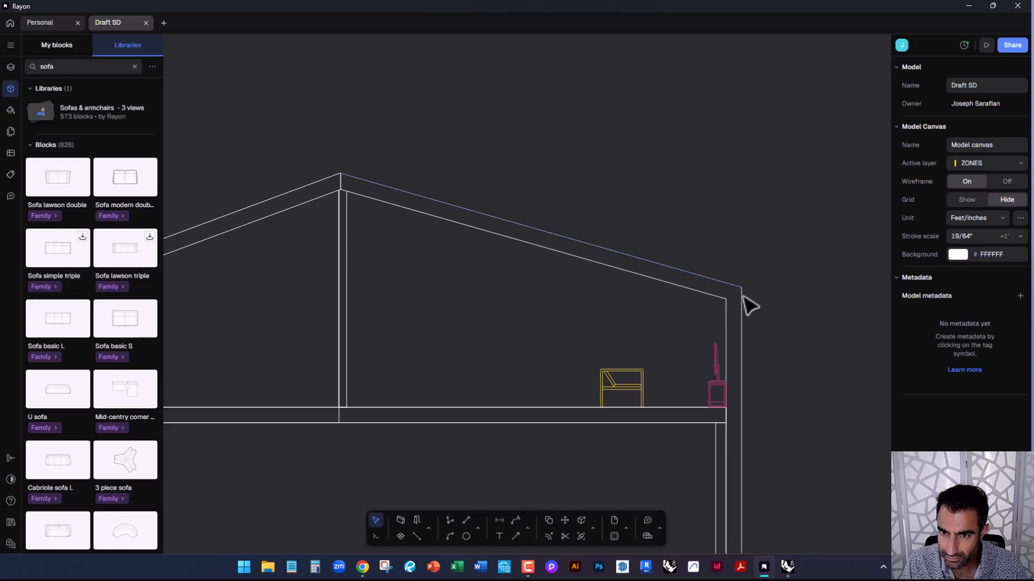
scroll(727, 310, up, 3)
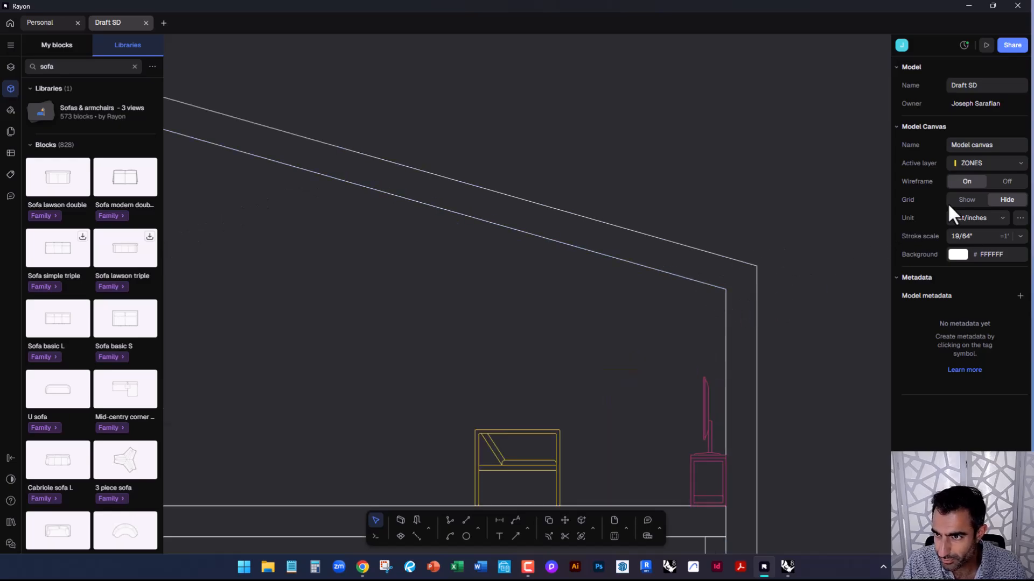
click(1001, 179)
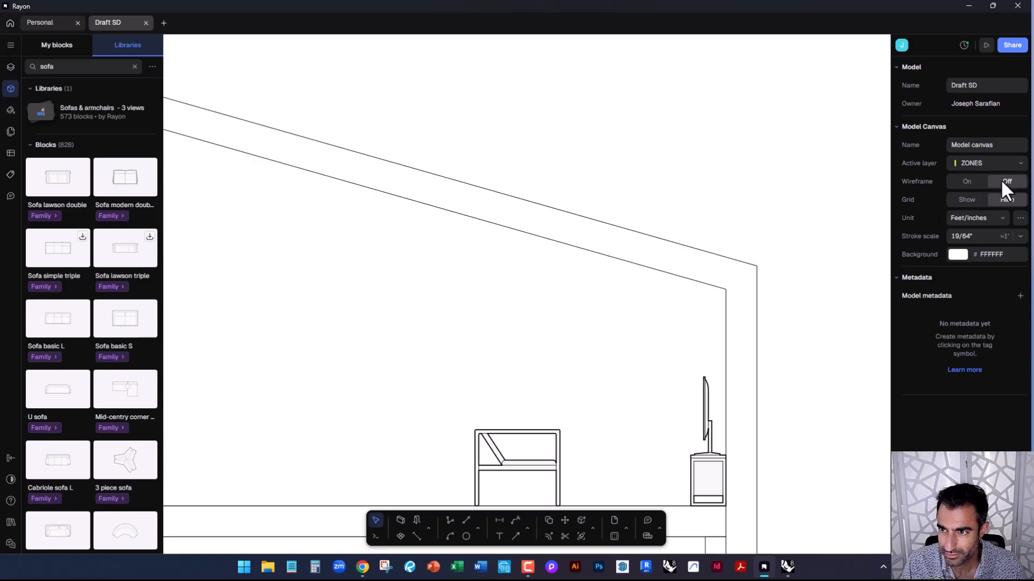
Preview the canvas grid in both normal and wireframe display, and turn grid and wireframe off again
click(961, 199)
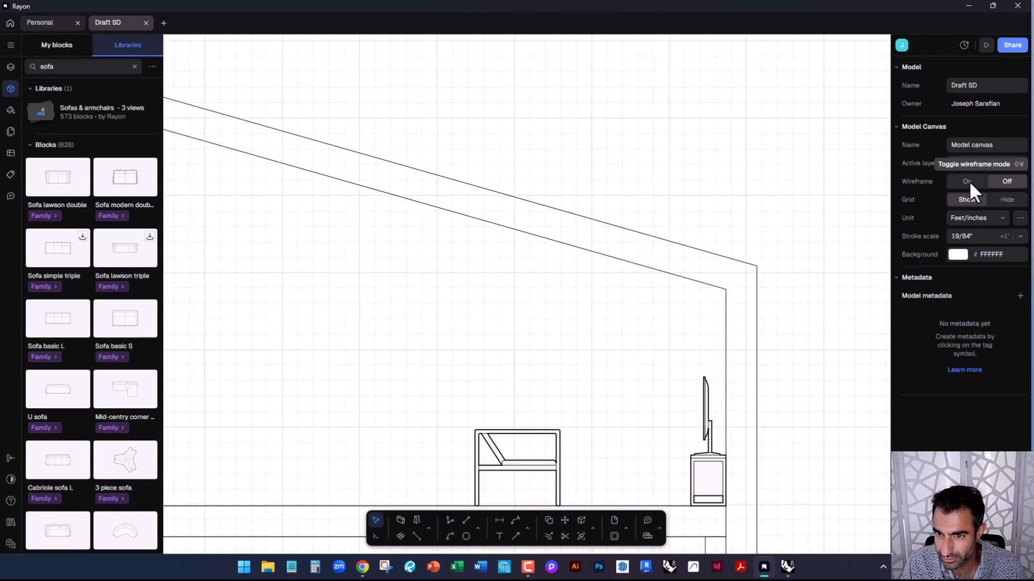
click(969, 182)
scroll(705, 350, down, 5)
scroll(711, 371, up, 4)
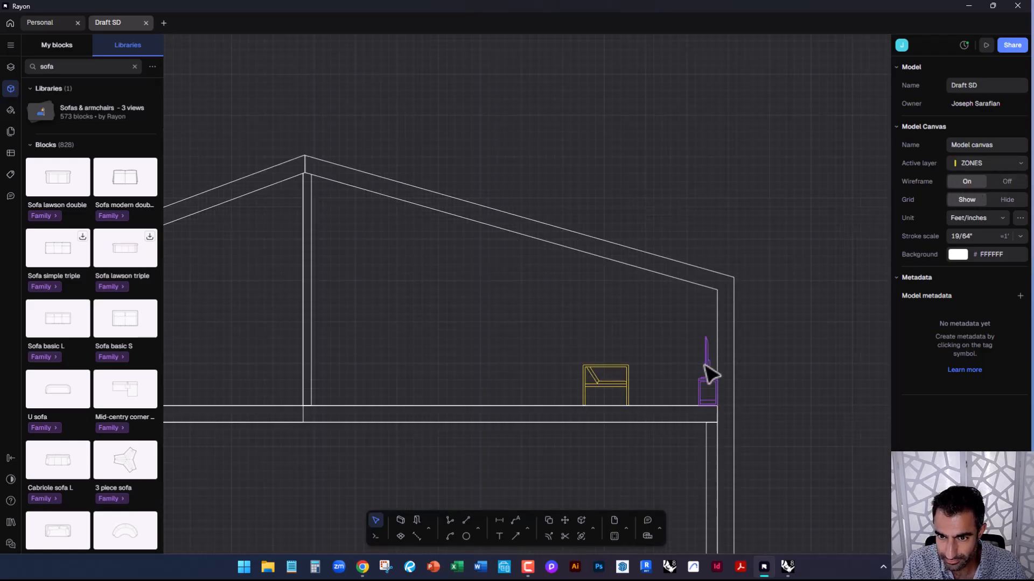
scroll(710, 374, up, 2)
click(1002, 200)
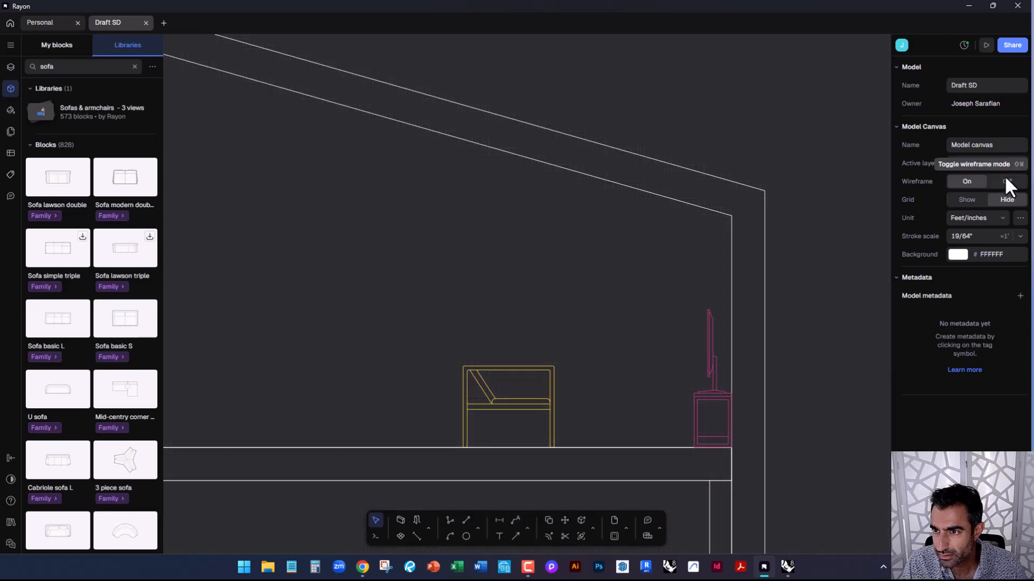
click(1005, 180)
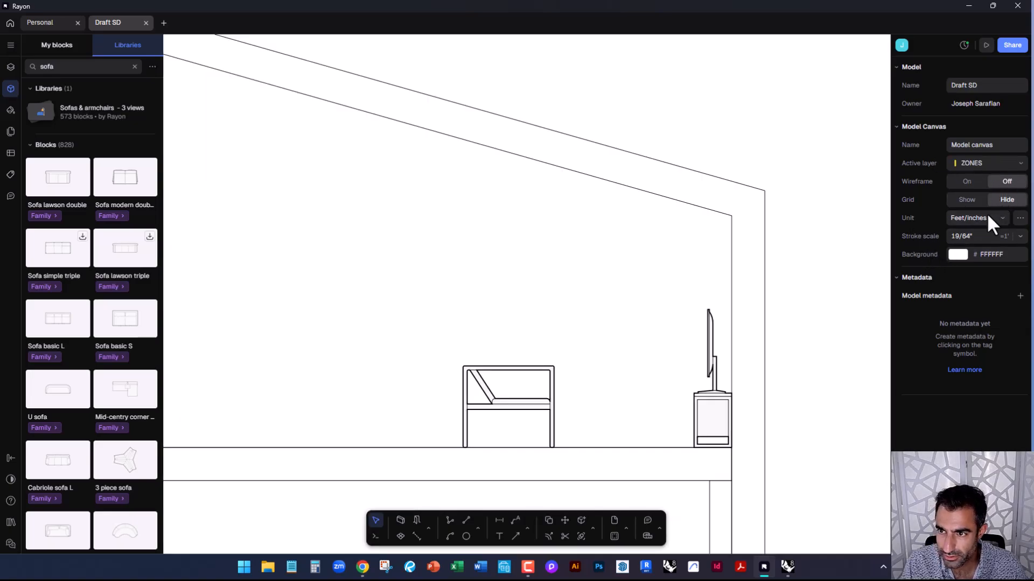
Examine the layer and shape style properties of the side-view TV set and the side-view sofa
scroll(759, 226, down, 2)
scroll(622, 284, up, 2)
middle_drag(622, 284, 516, 316)
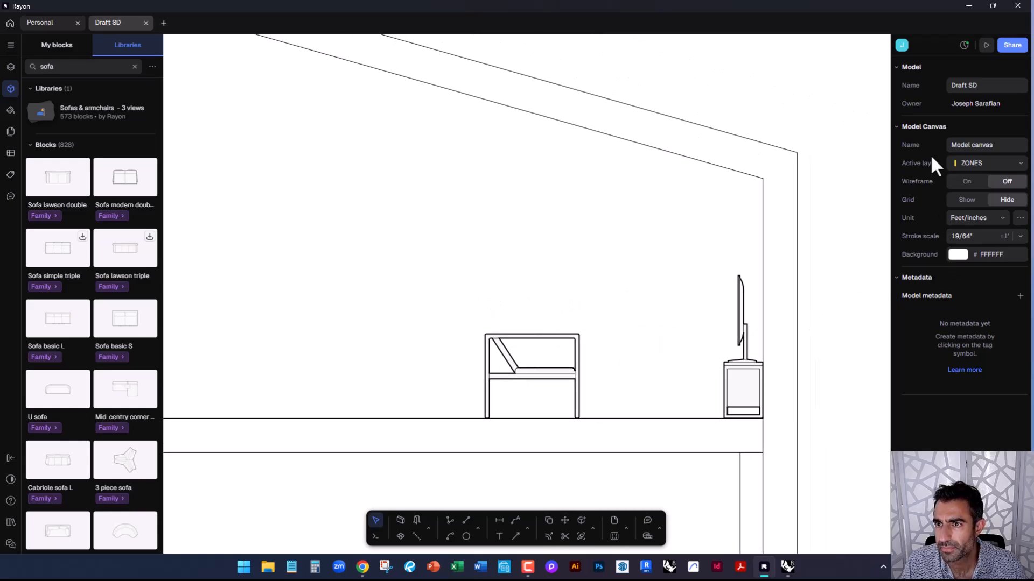
click(748, 333)
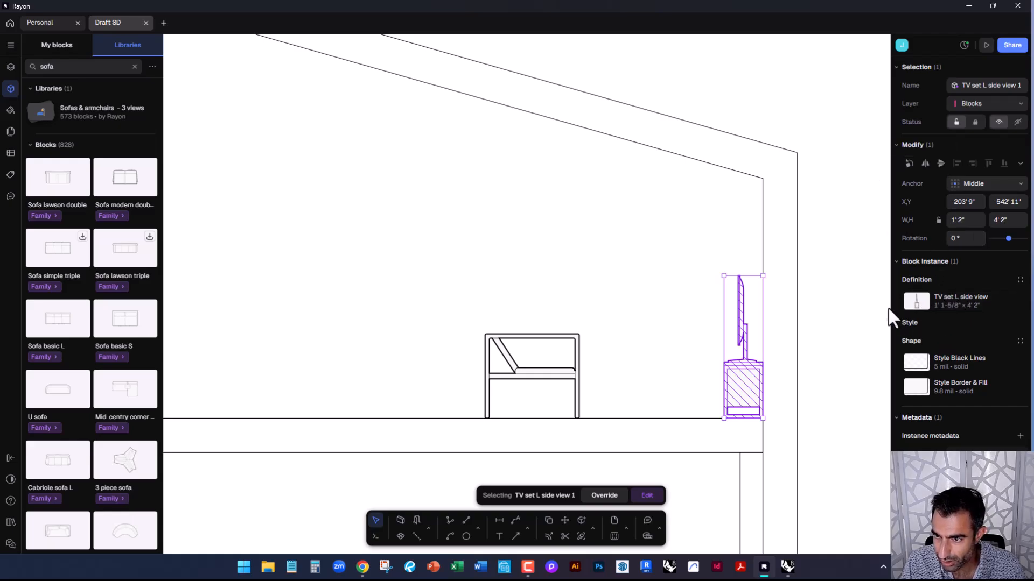
click(849, 318)
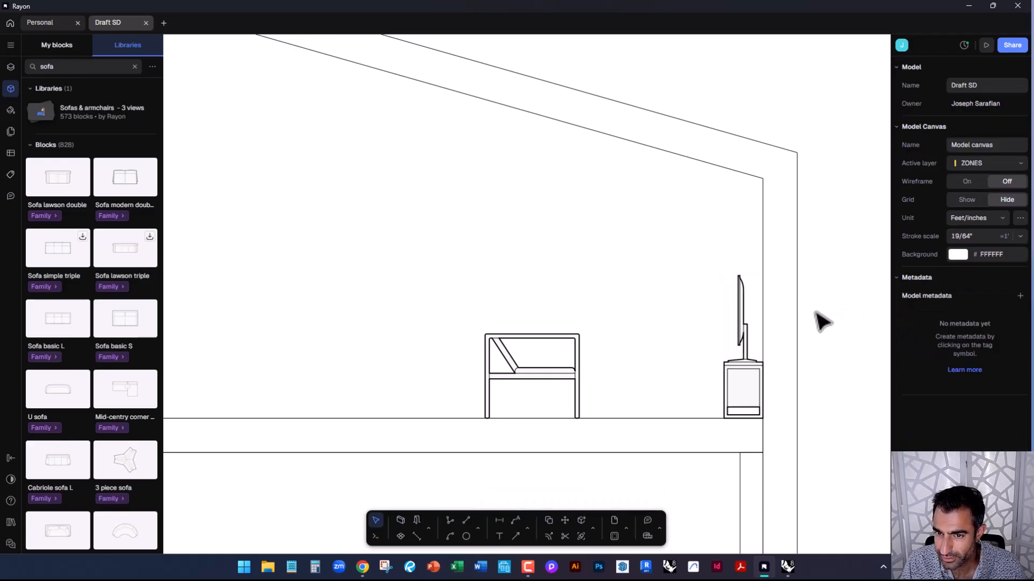
click(565, 367)
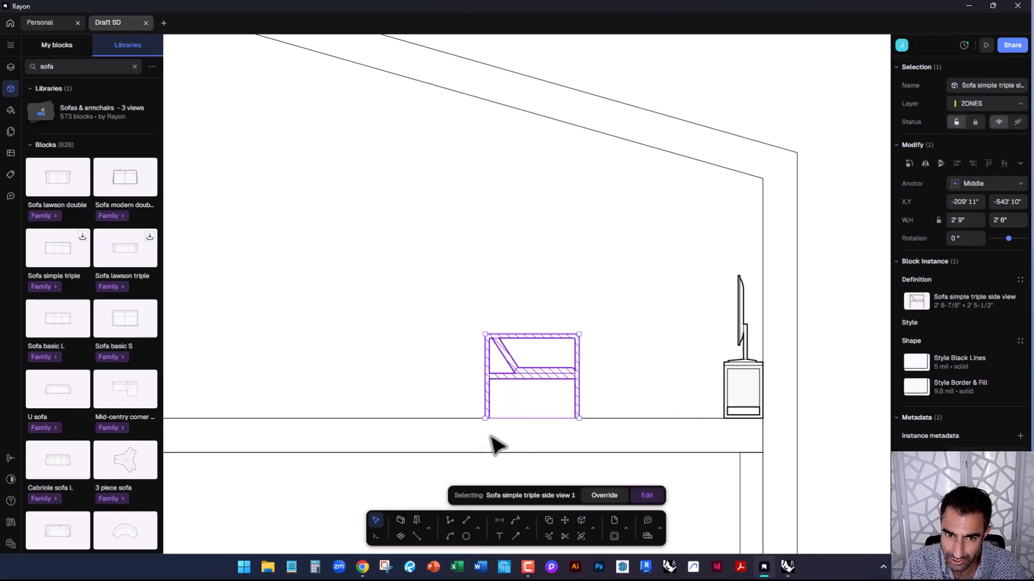
click(685, 397)
scroll(557, 428, up, 5)
scroll(561, 411, down, 4)
Create a new shape style named "Grey Fill" for the side-view sofa block
click(573, 393)
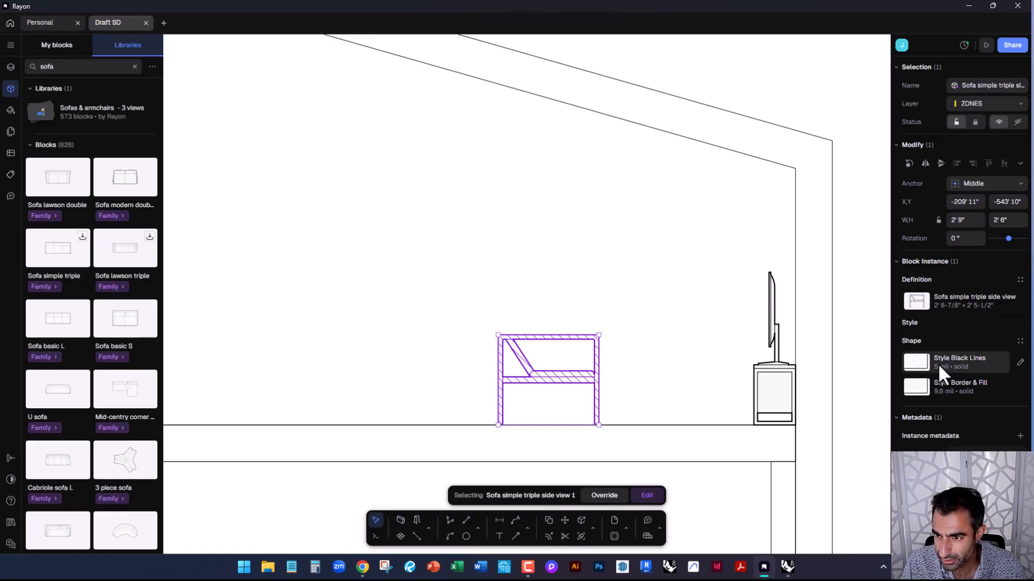
click(1019, 341)
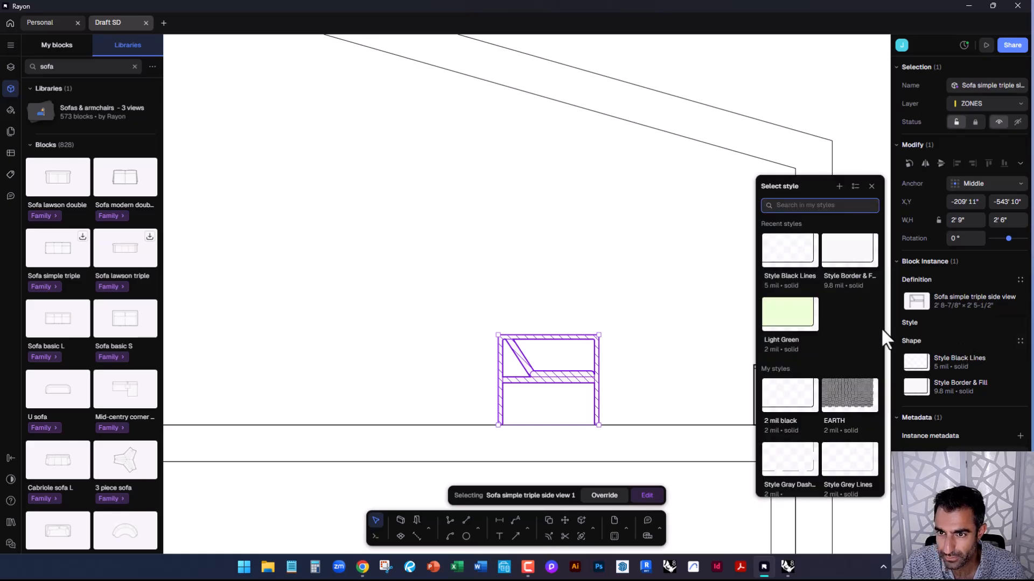
click(839, 186)
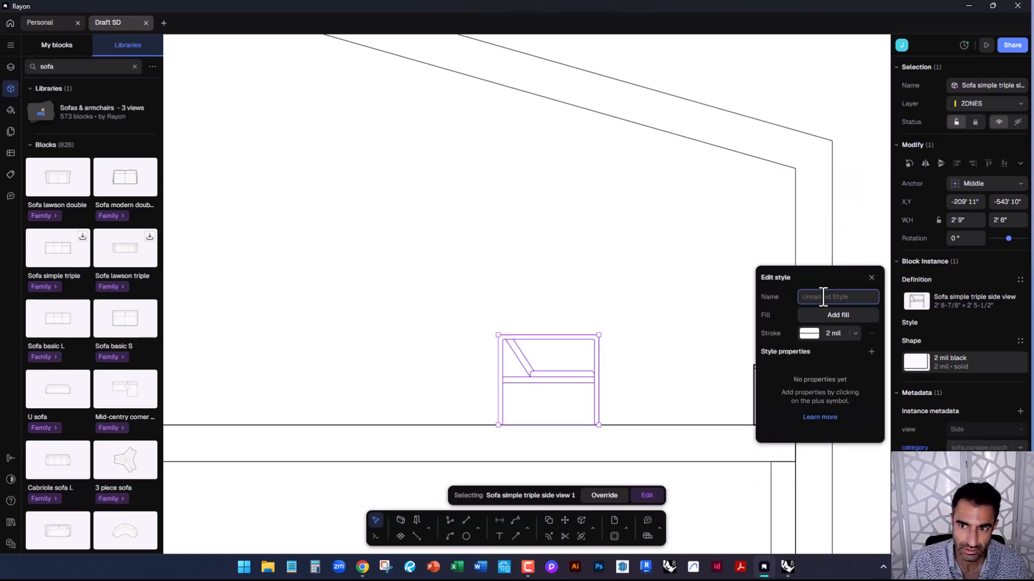
text(Grey)
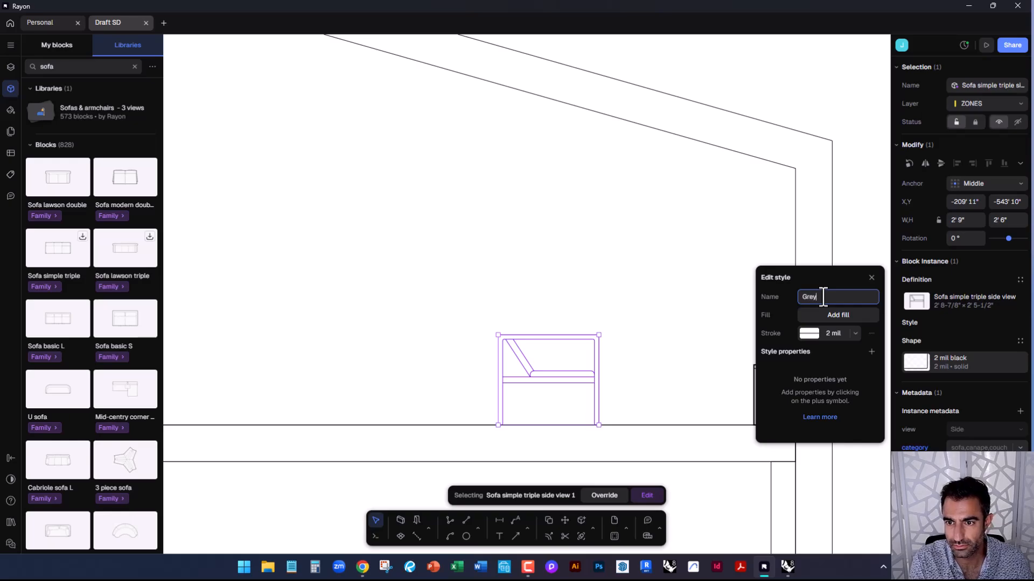
text( Fill)
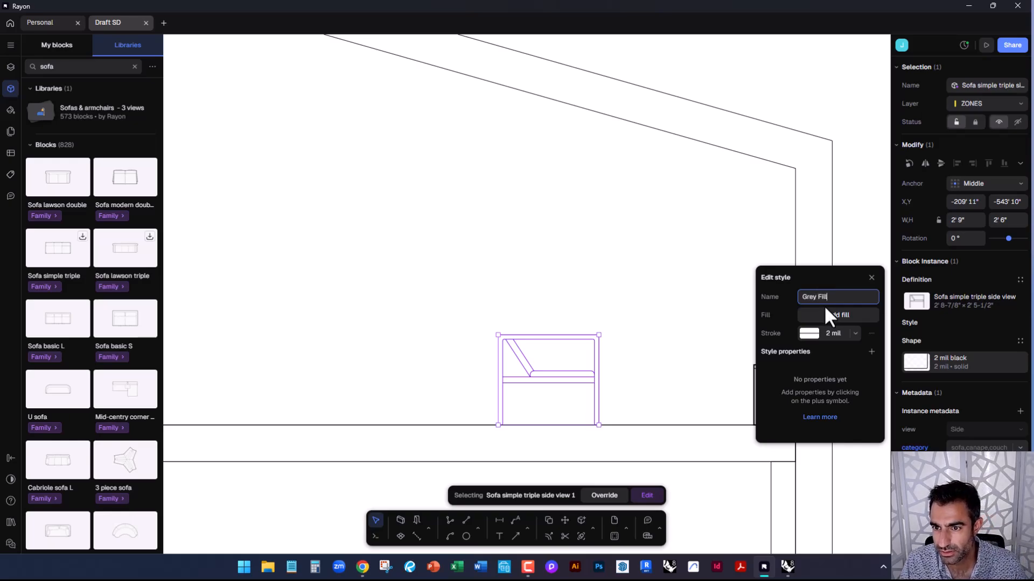
Add a solid A1A1A1 grey fill to the Grey Fill style and set its opacity to 52%
click(825, 314)
drag(781, 322, 759, 332)
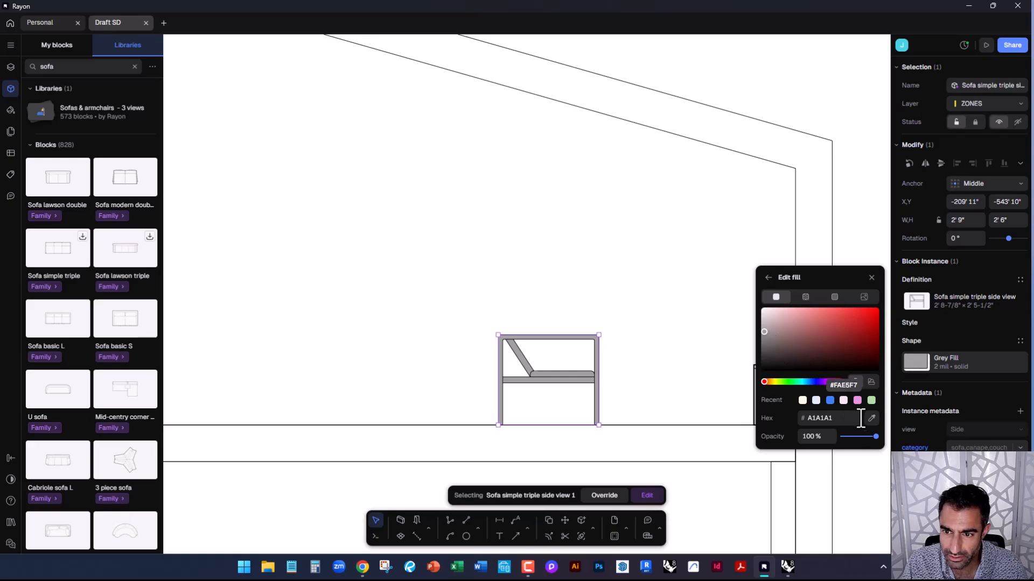
drag(875, 437, 861, 438)
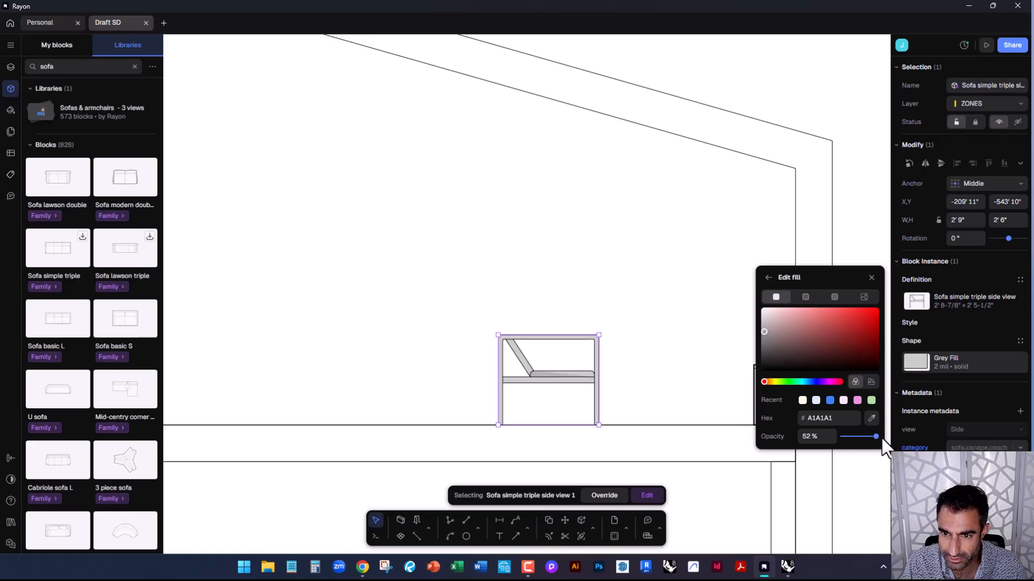
Try the texture, hatch and image fill types on the Grey Fill style, and return to a solid CACACA fill
click(805, 294)
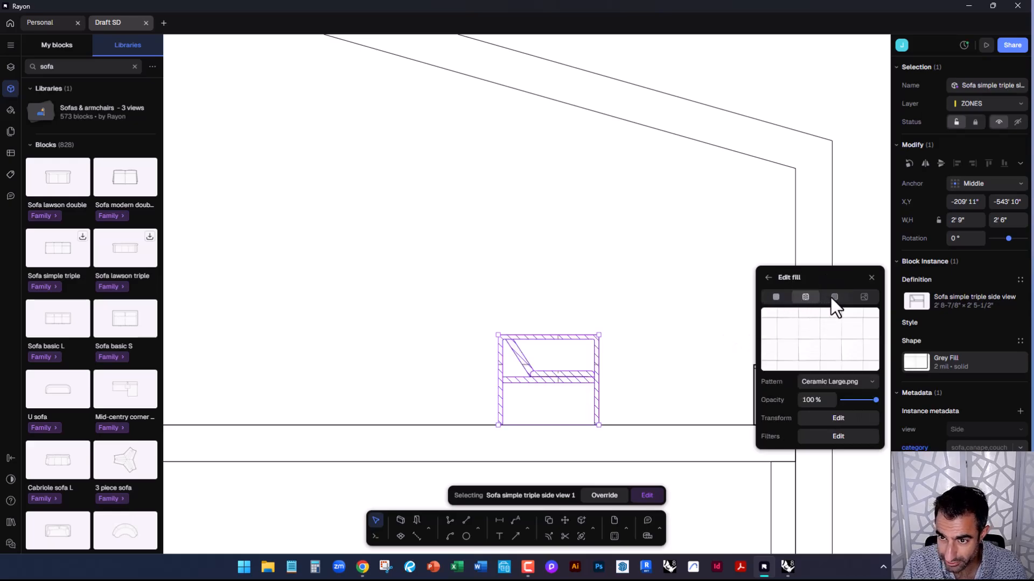
click(832, 298)
click(820, 339)
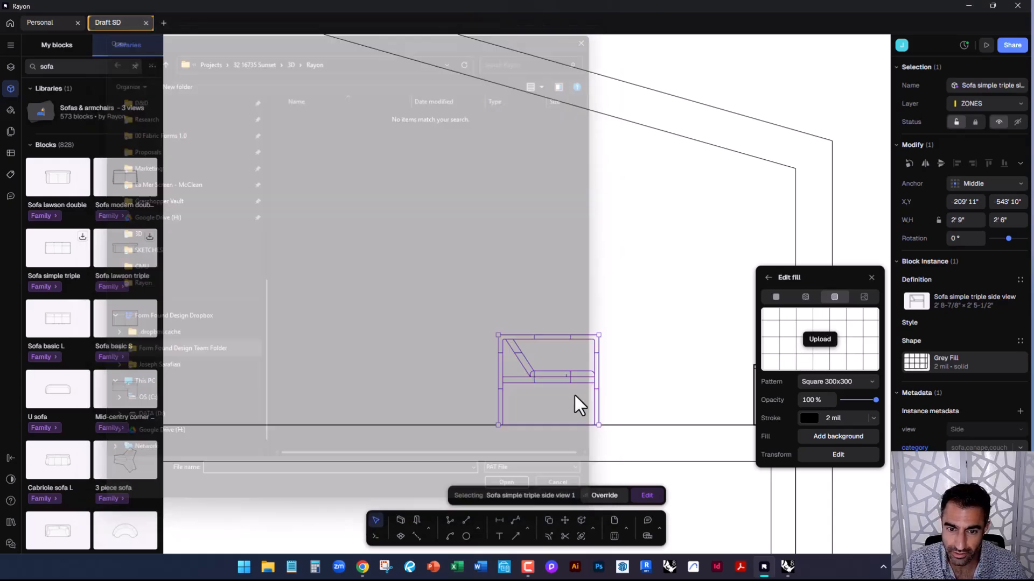
click(570, 494)
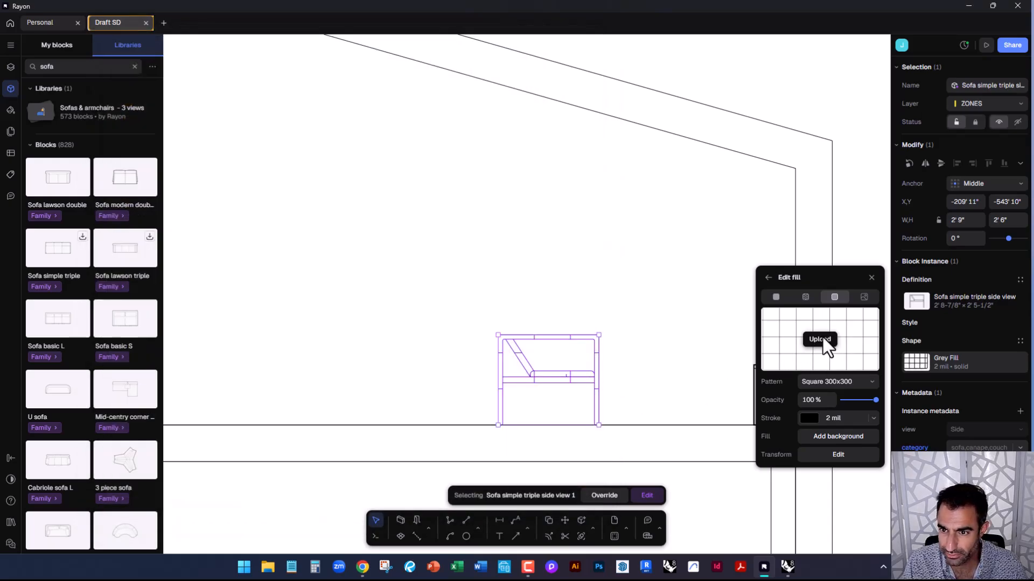
click(864, 298)
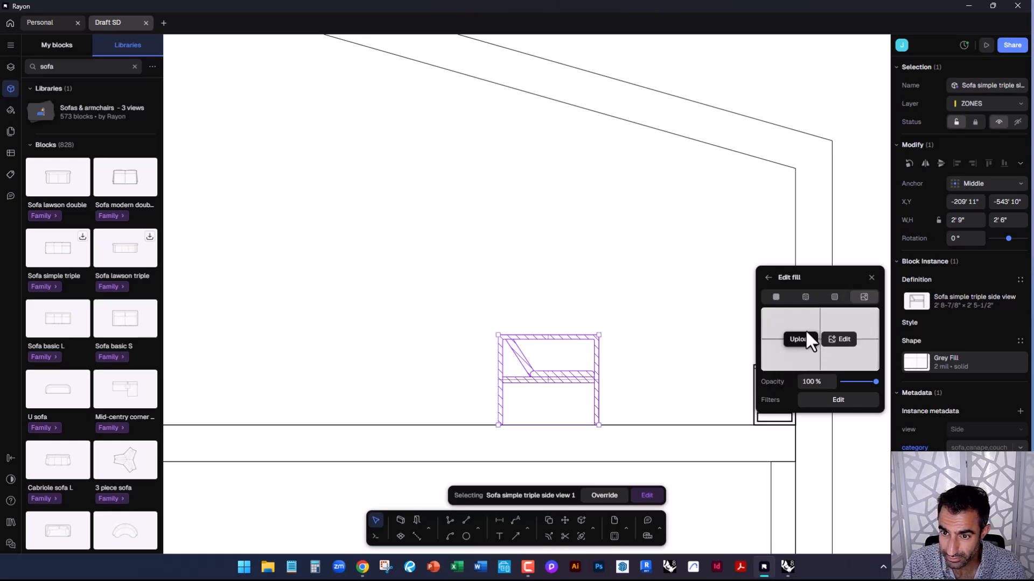
click(805, 297)
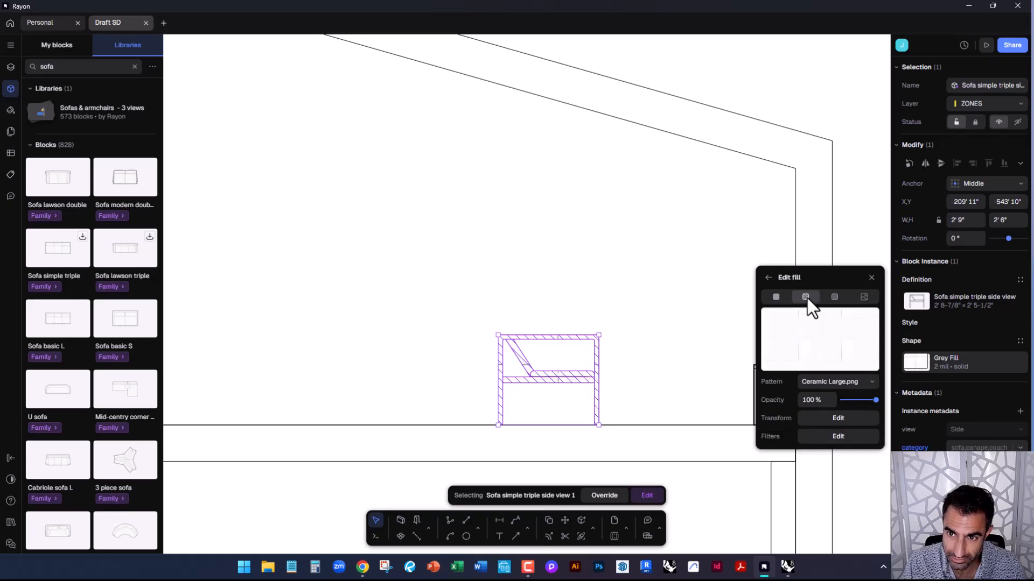
click(777, 299)
drag(806, 321, 744, 323)
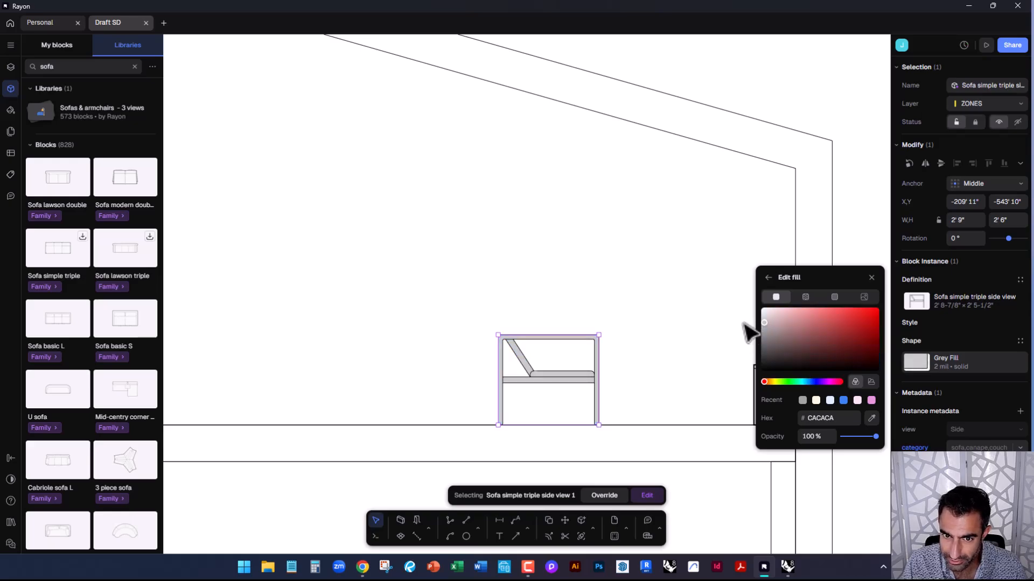
Try the hatch and texture fill types on the Grey Fill style and browse the available texture patterns
click(835, 295)
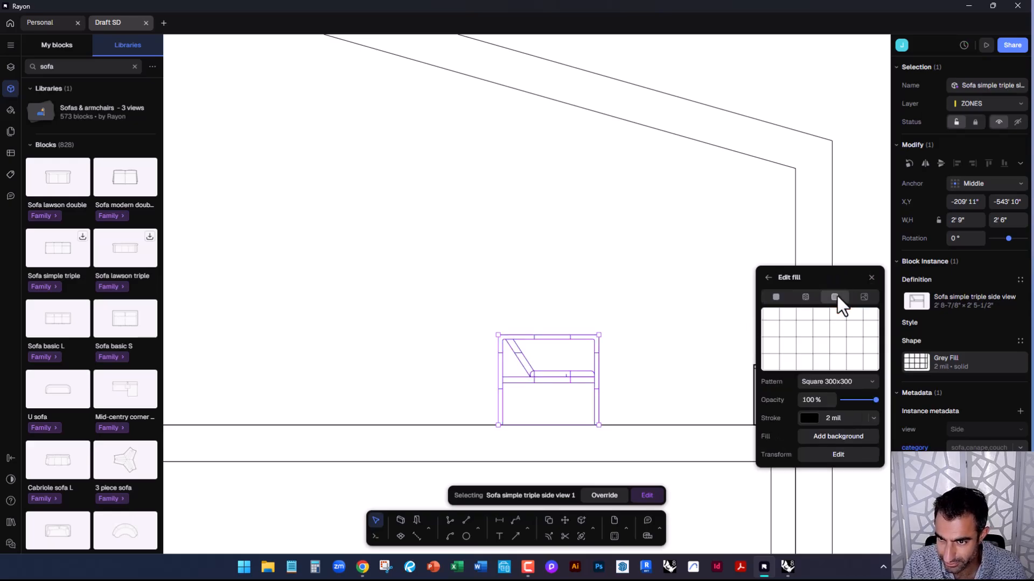
click(805, 297)
click(822, 380)
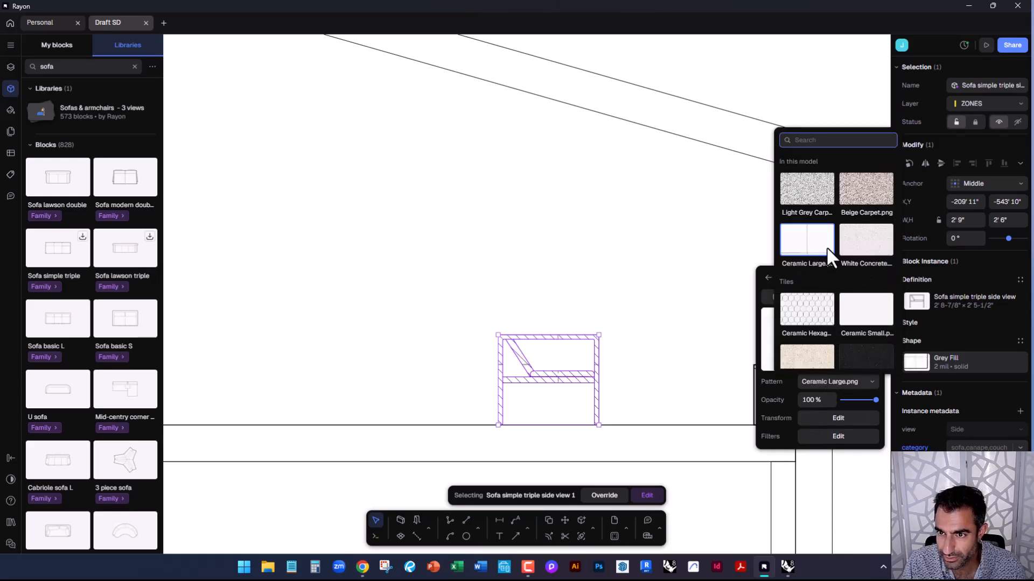
scroll(829, 269, down, 10)
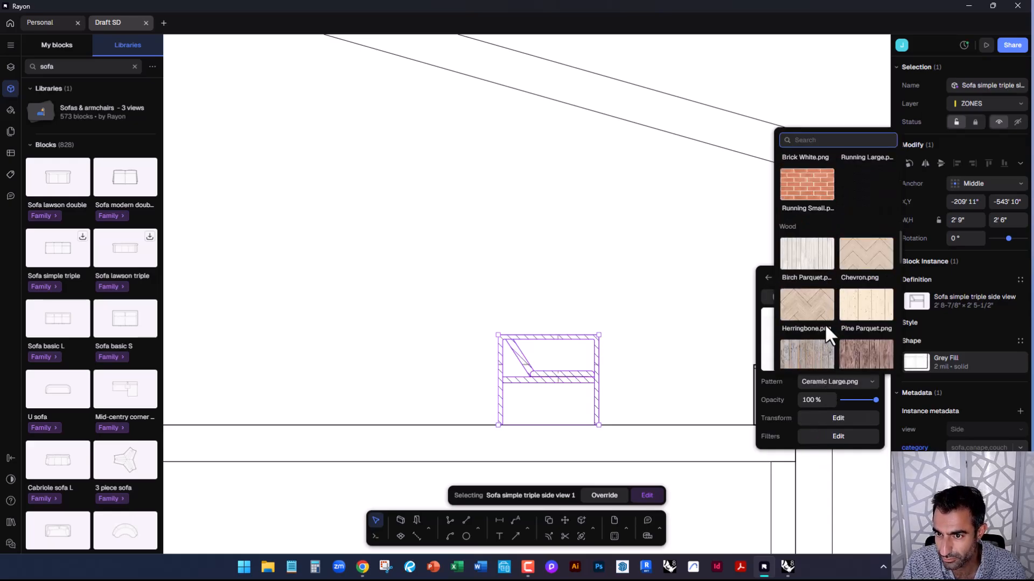
scroll(826, 306, down, 6)
click(766, 348)
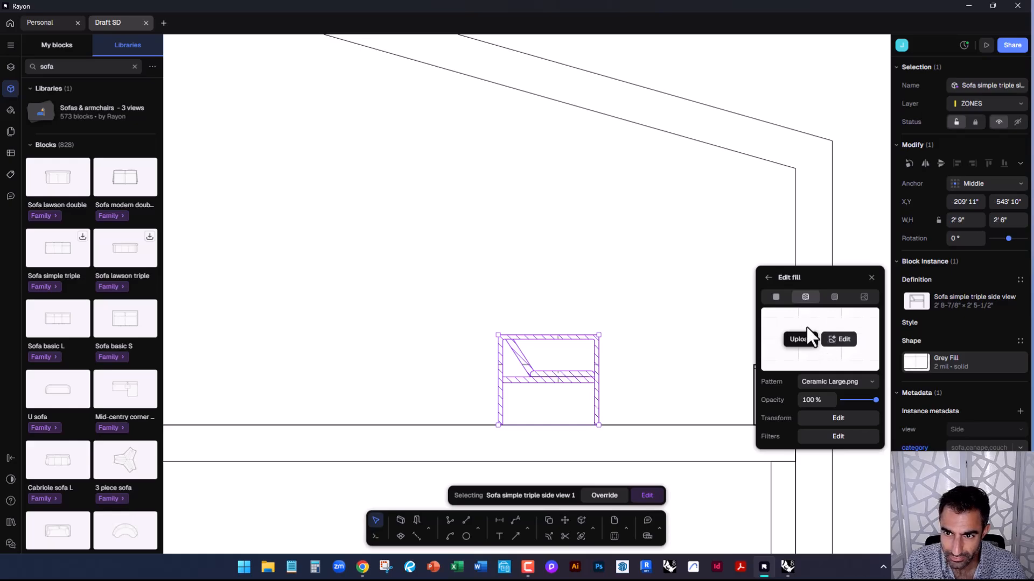
Set the Grey Fill style to a solid 787878 grey fill
click(776, 298)
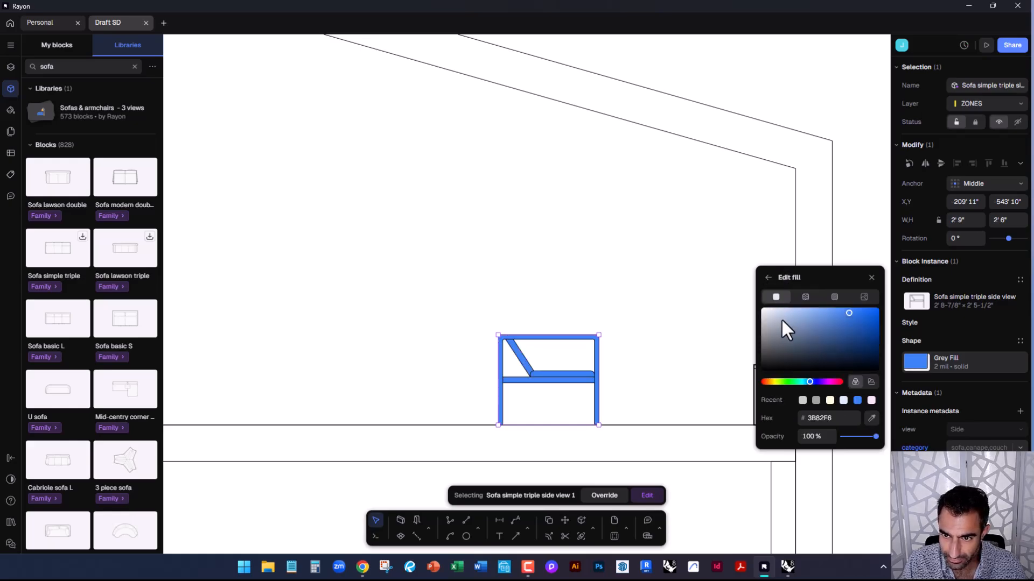
drag(761, 332, 764, 332)
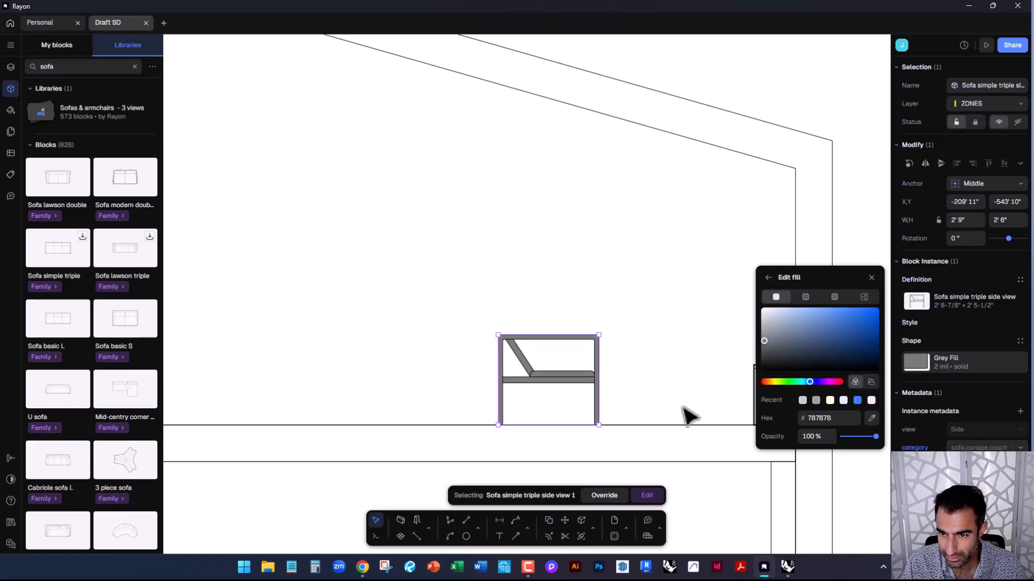
Examine the saved styles available for the side-view sofa's shape
click(688, 376)
scroll(821, 422, down, 3)
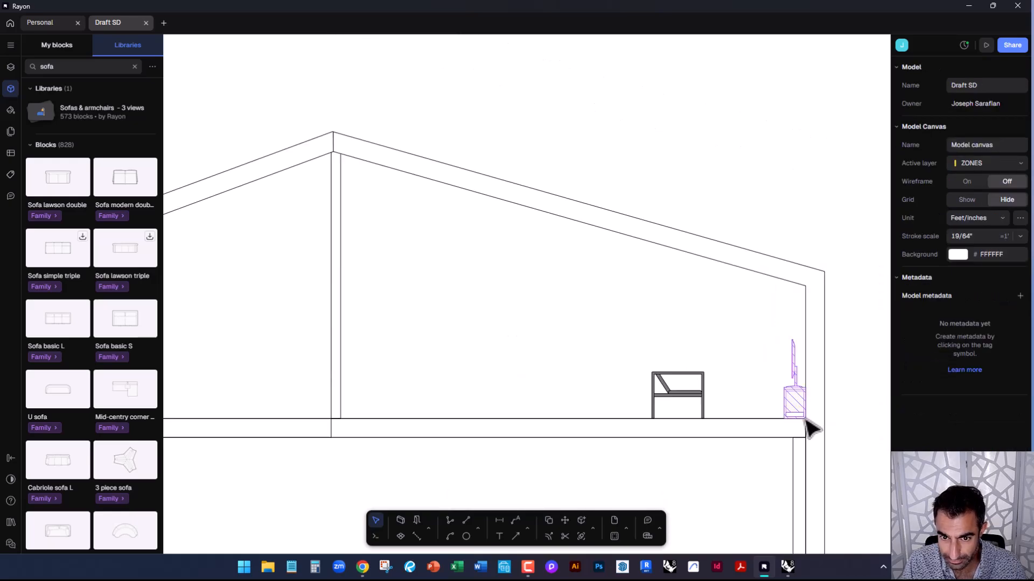
click(695, 402)
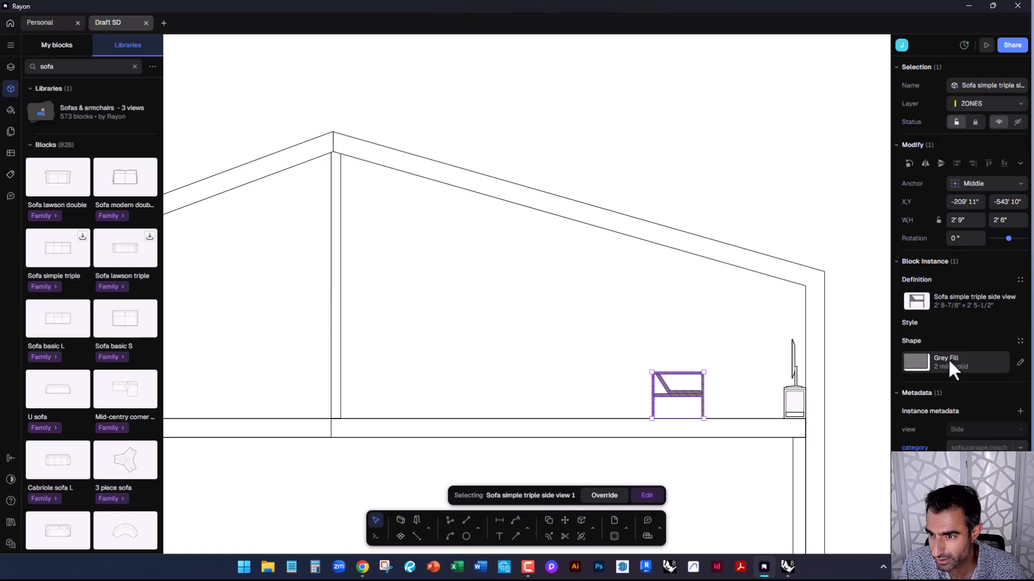
mouse_move(908, 361)
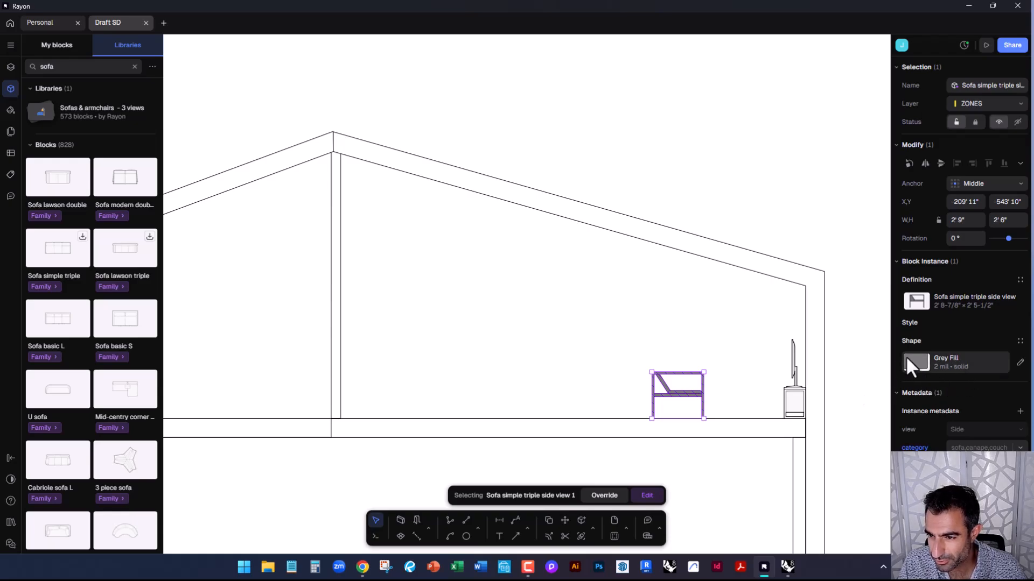
click(945, 359)
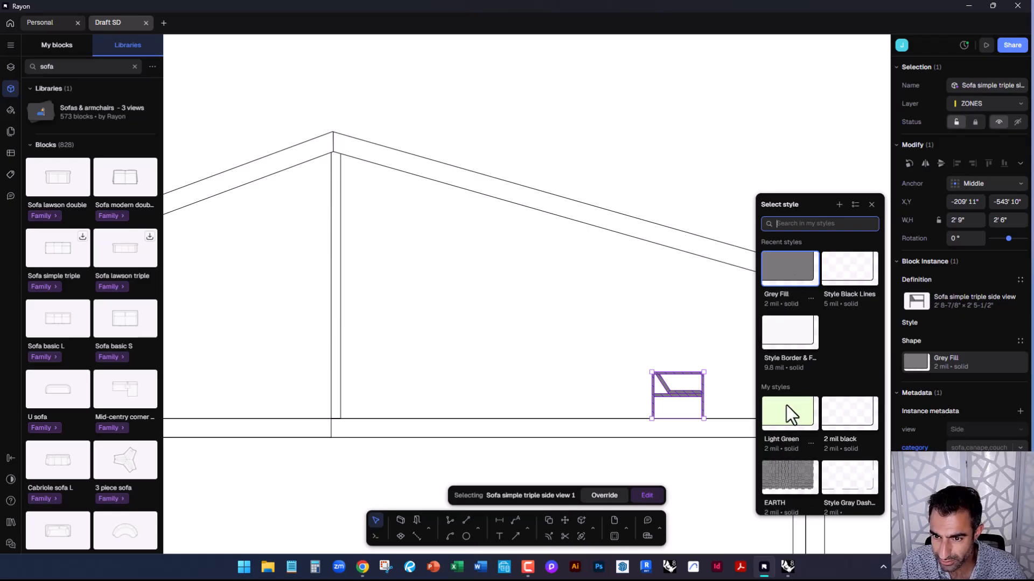
scroll(786, 406, down, 2)
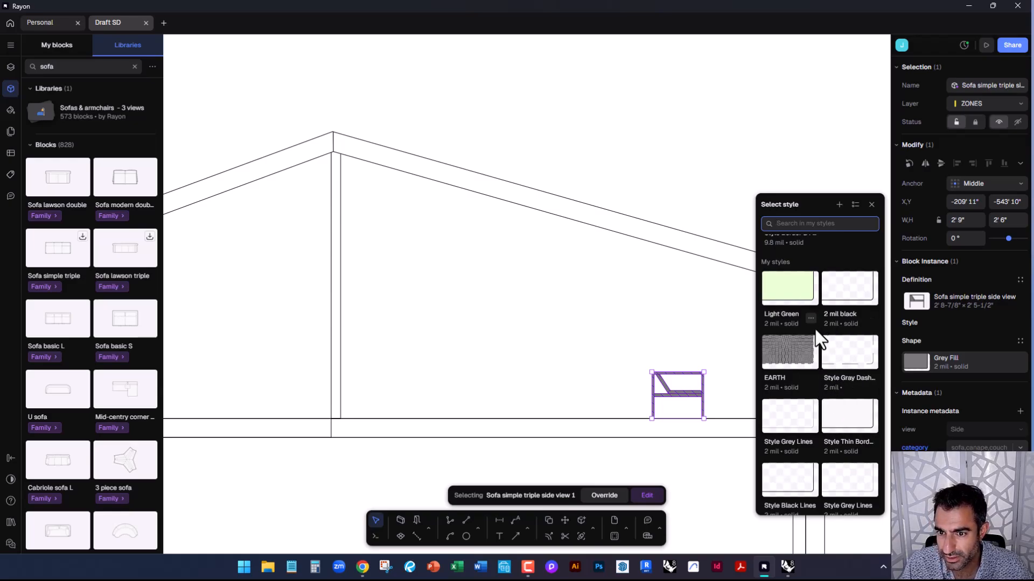
scroll(839, 458, down, 9)
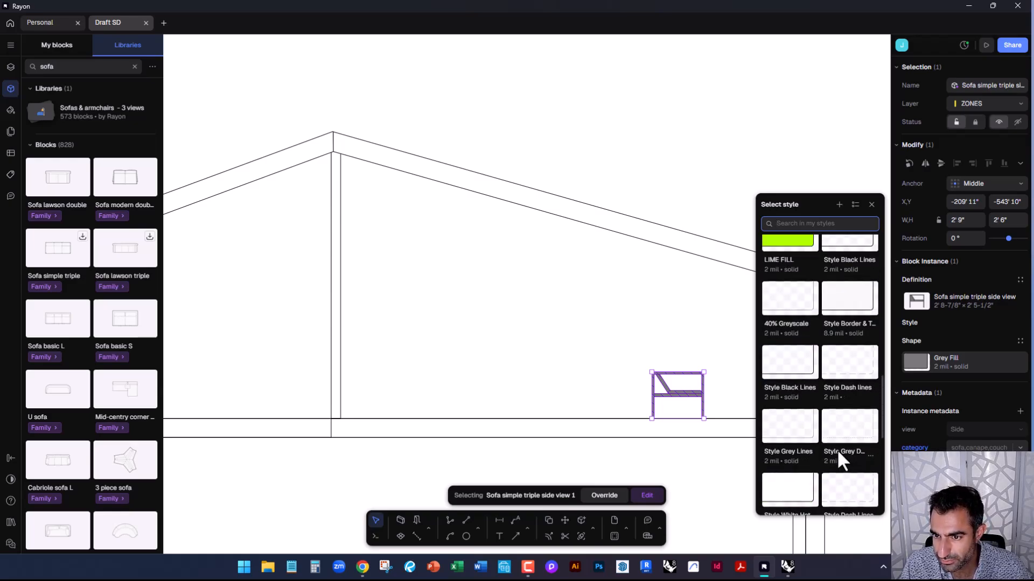
scroll(793, 397, up, 9)
scroll(792, 397, up, 3)
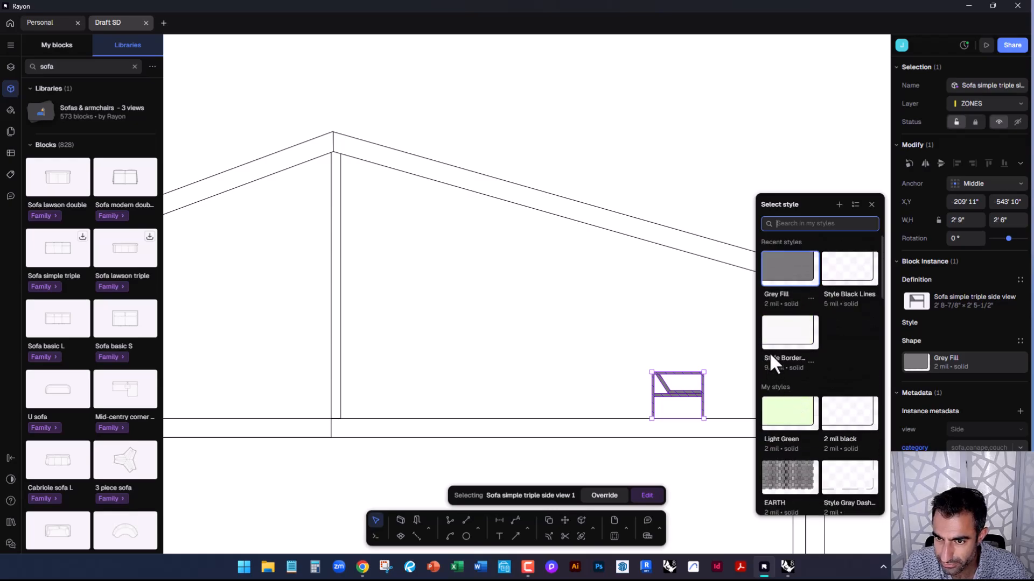
click(772, 366)
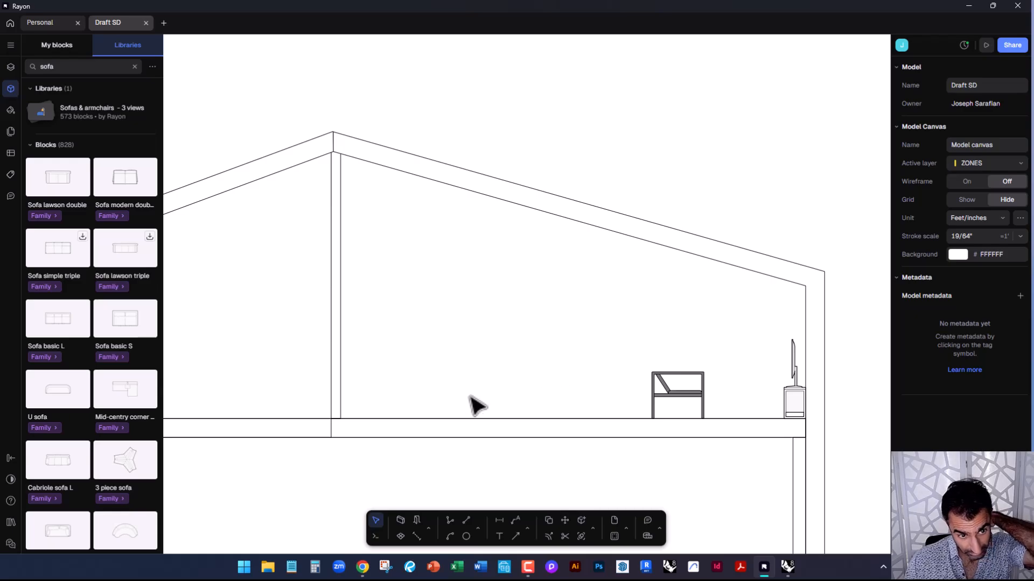
Copy the glass partition from the living/kitchen's exterior wall in the second floor plan into the section's upper room, above the sofa
middle_drag(503, 357, 547, 357)
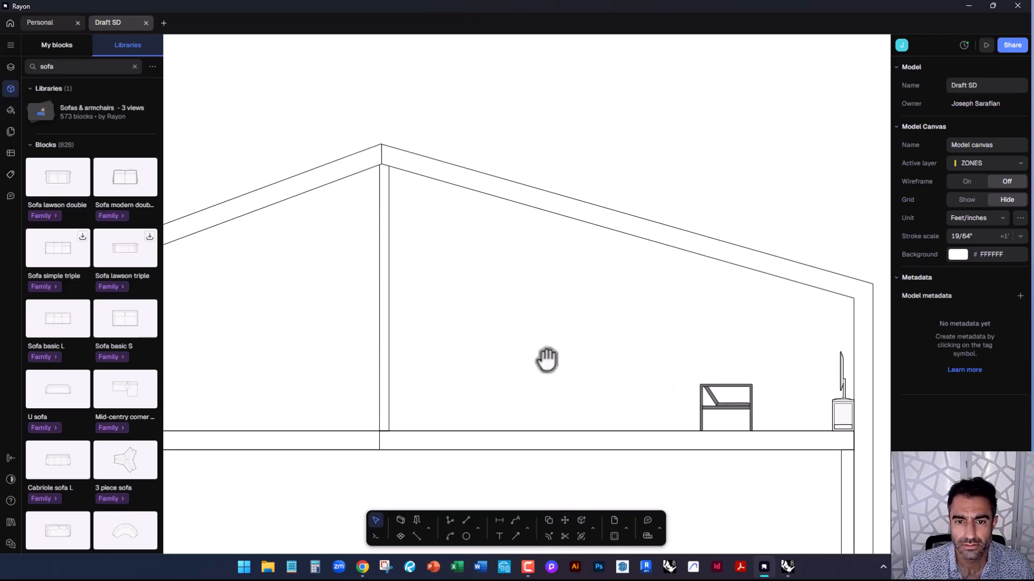
scroll(607, 468, down, 5)
scroll(753, 200, up, 5)
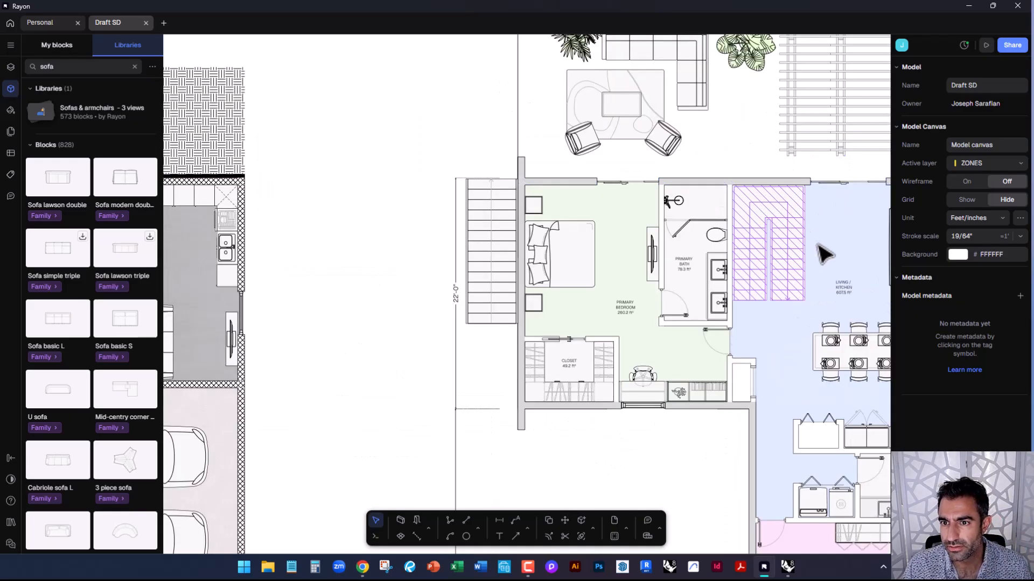
middle_drag(710, 300, 627, 302)
middle_drag(662, 373, 568, 351)
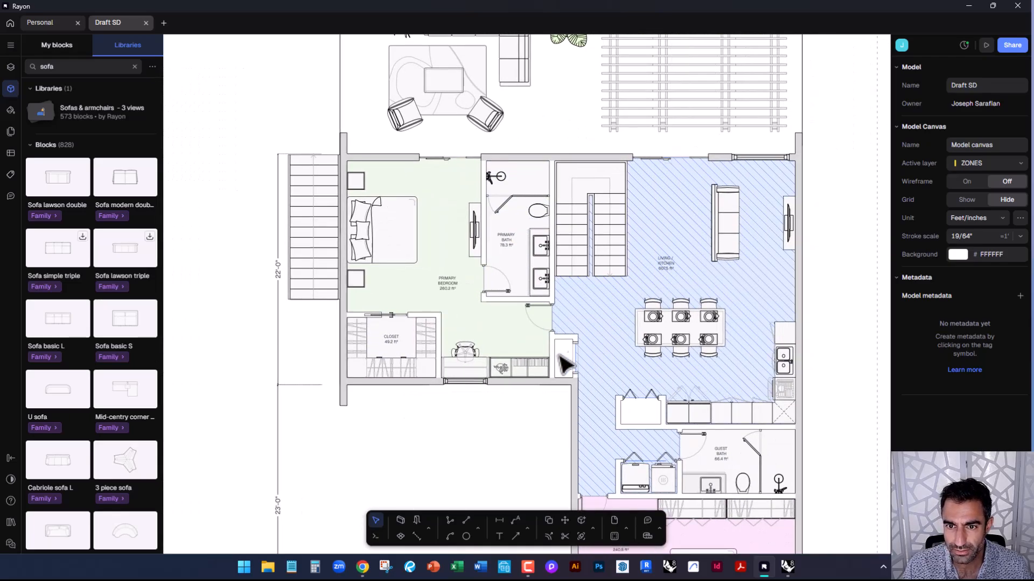
mouse_move(397, 453)
middle_down()
mouse_move(435, 448)
mouse_move(333, 481)
middle_up()
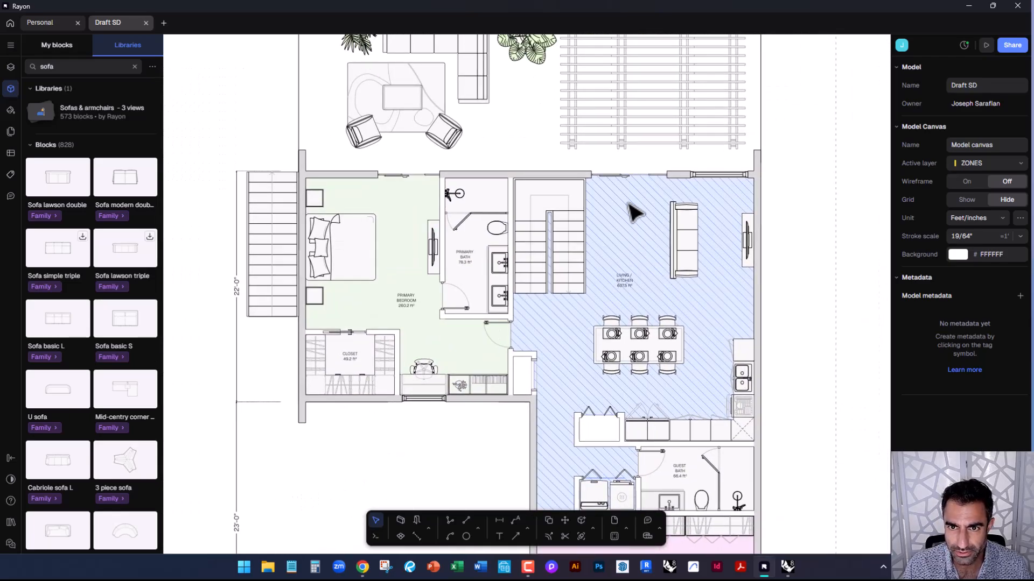
scroll(648, 170, down, 10)
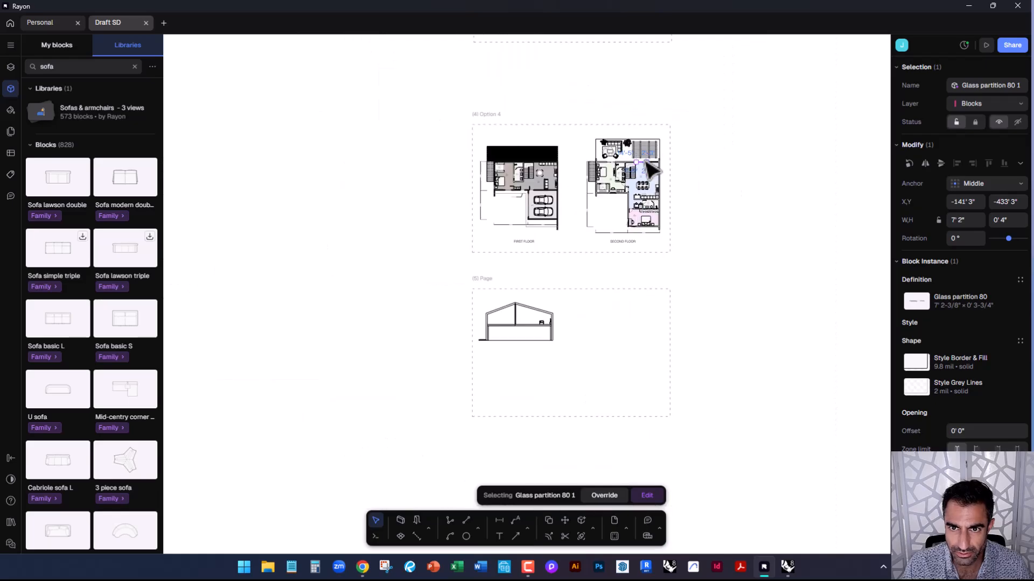
scroll(672, 200, up, 3)
text(c)
key(Return)
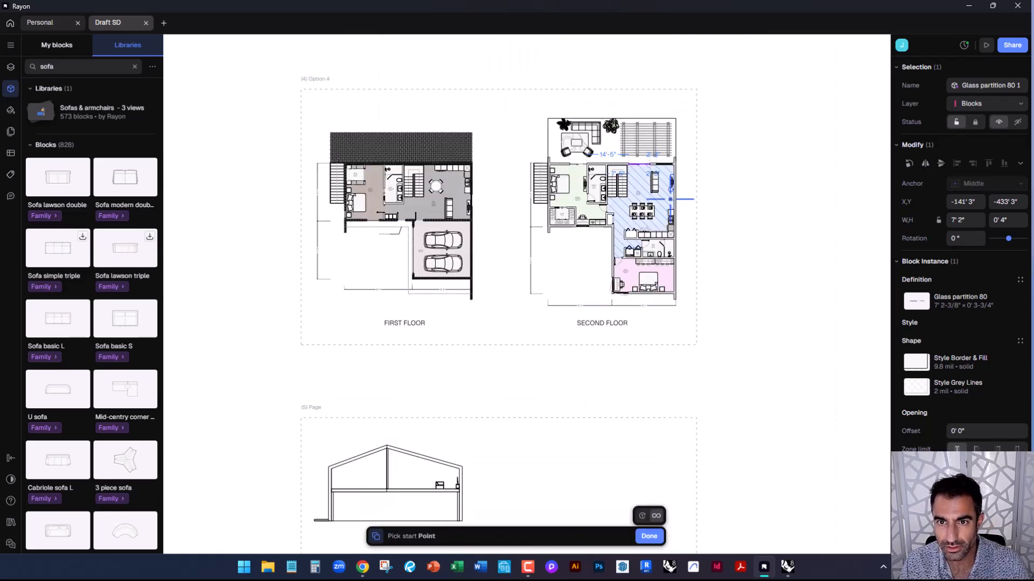
click(668, 198)
scroll(665, 199, down, 3)
scroll(501, 368, up, 8)
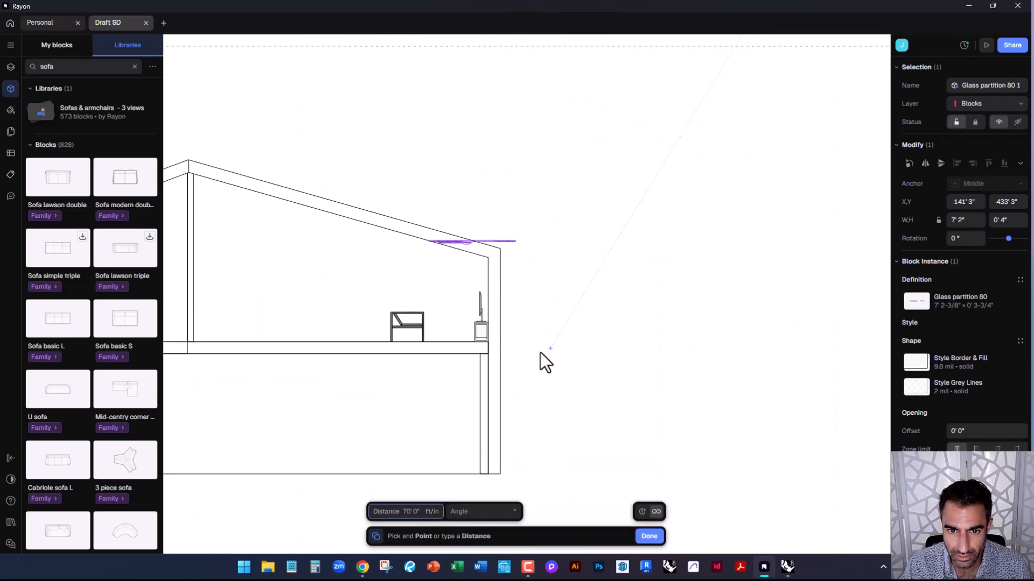
key(Escape)
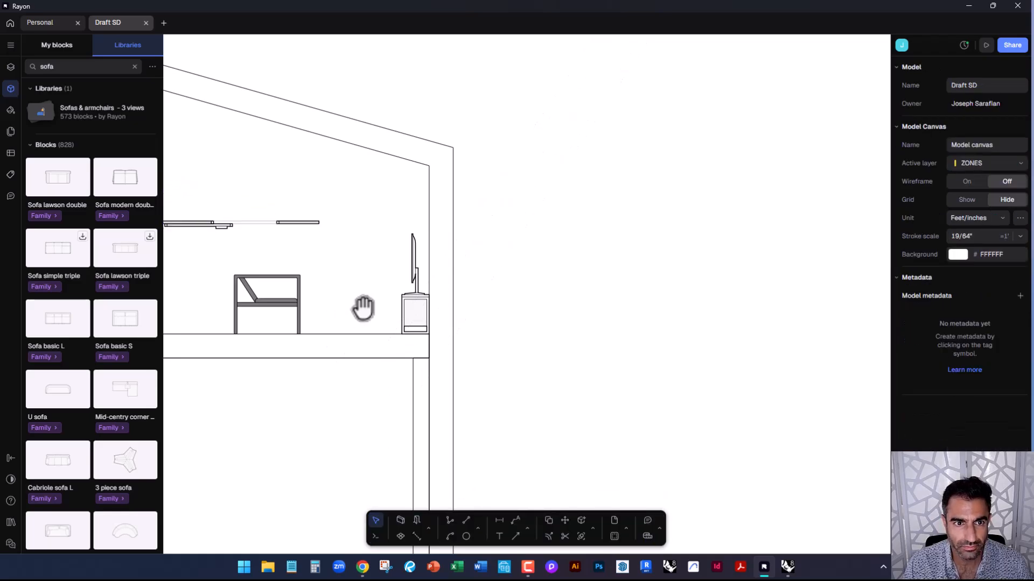
Switch the copied glass partition in the section to its front view block
middle_drag(354, 307, 512, 348)
click(385, 266)
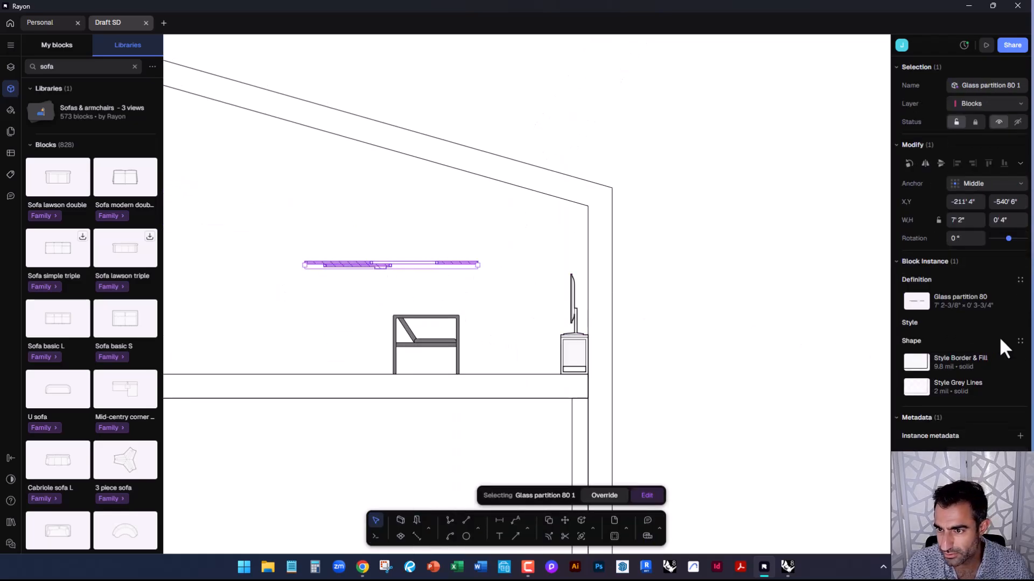
click(1003, 314)
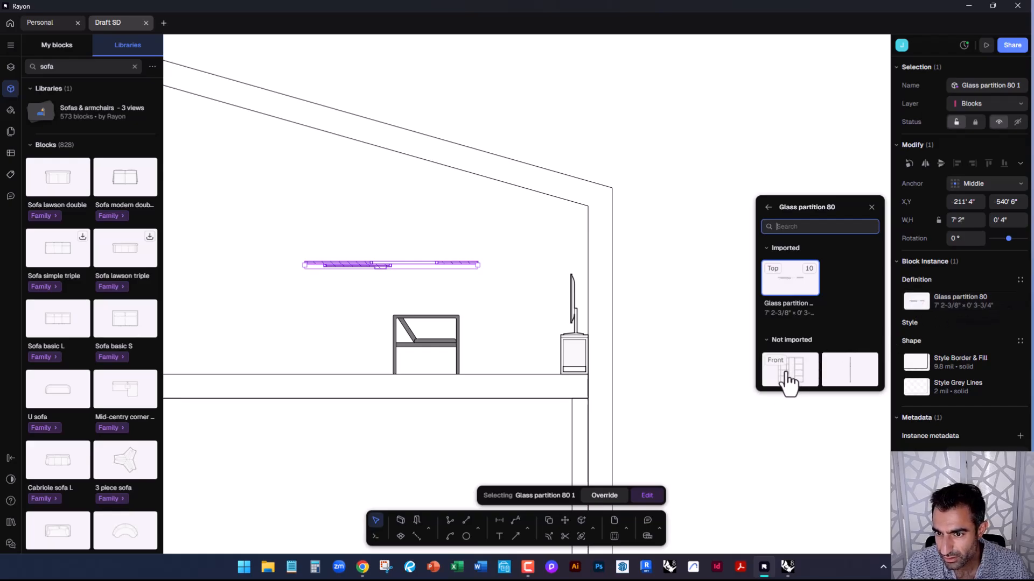
click(797, 380)
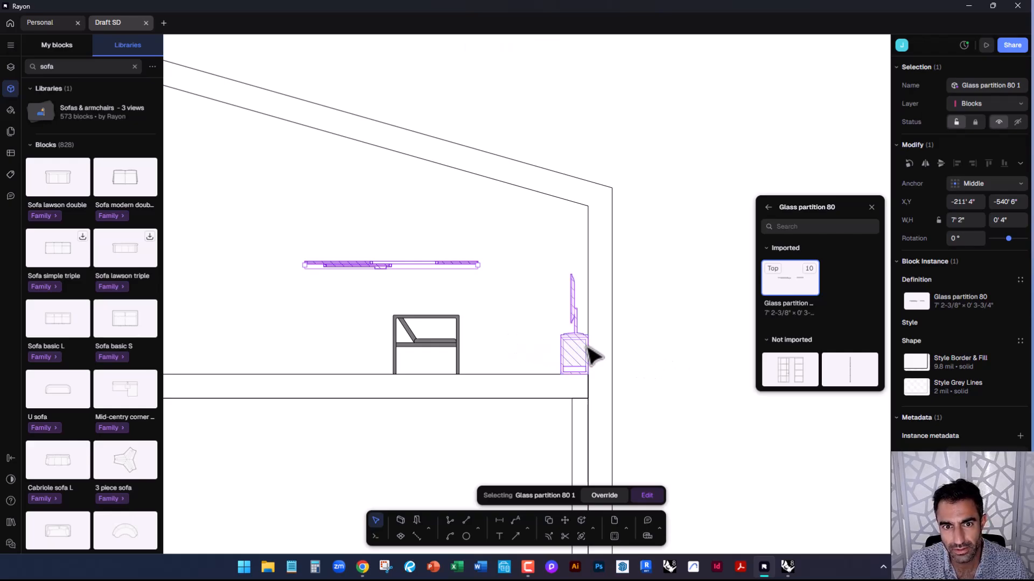
click(793, 380)
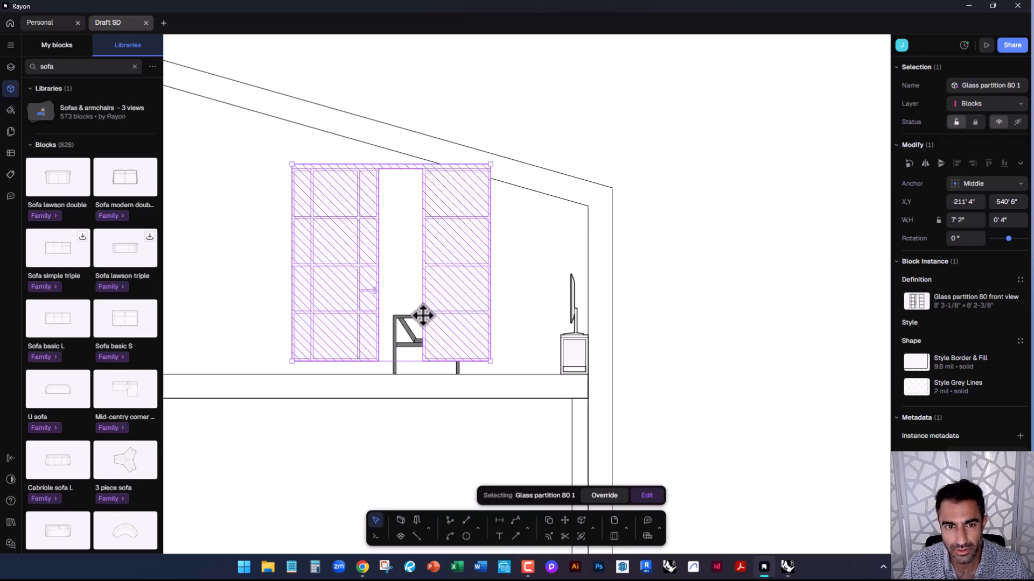
Move the front-view glass partition beside the sofa so that it stands on the upper floor slab
middle_drag(488, 326, 669, 337)
drag(637, 298, 529, 314)
click(592, 302)
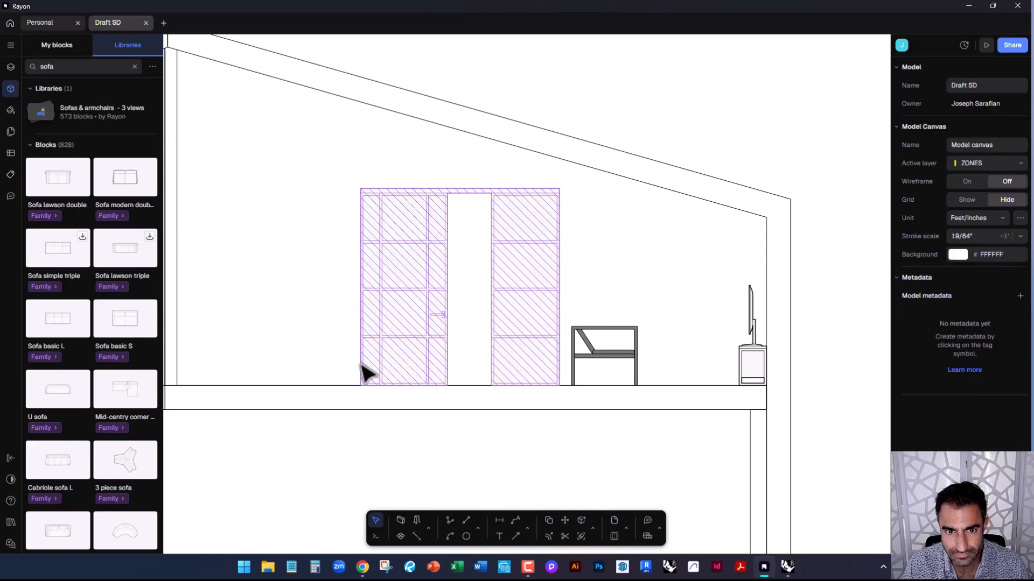
Examine how the front-view glass partition sits beside the sofa within the section
middle_drag(417, 319, 554, 350)
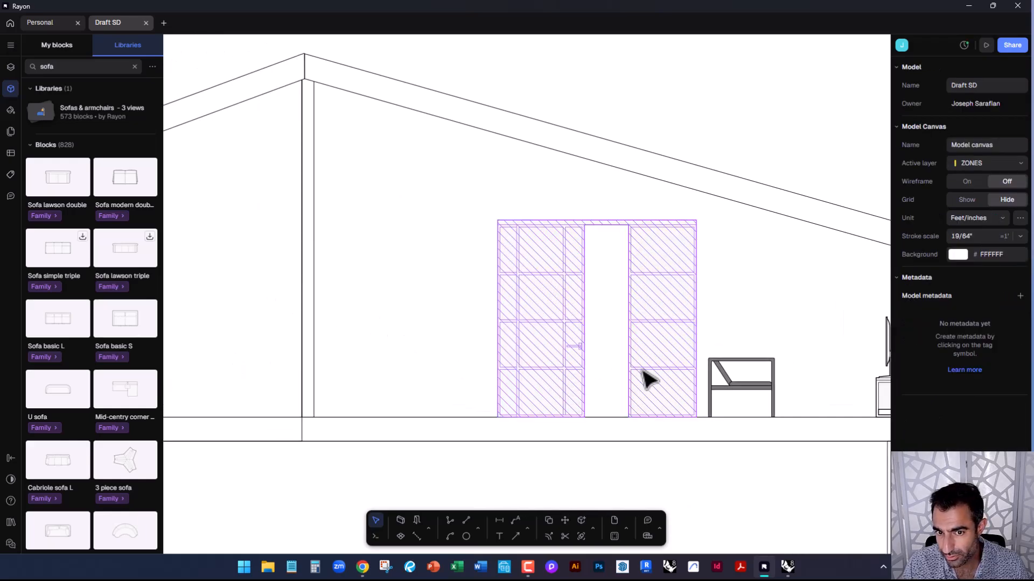
middle_drag(690, 379, 638, 356)
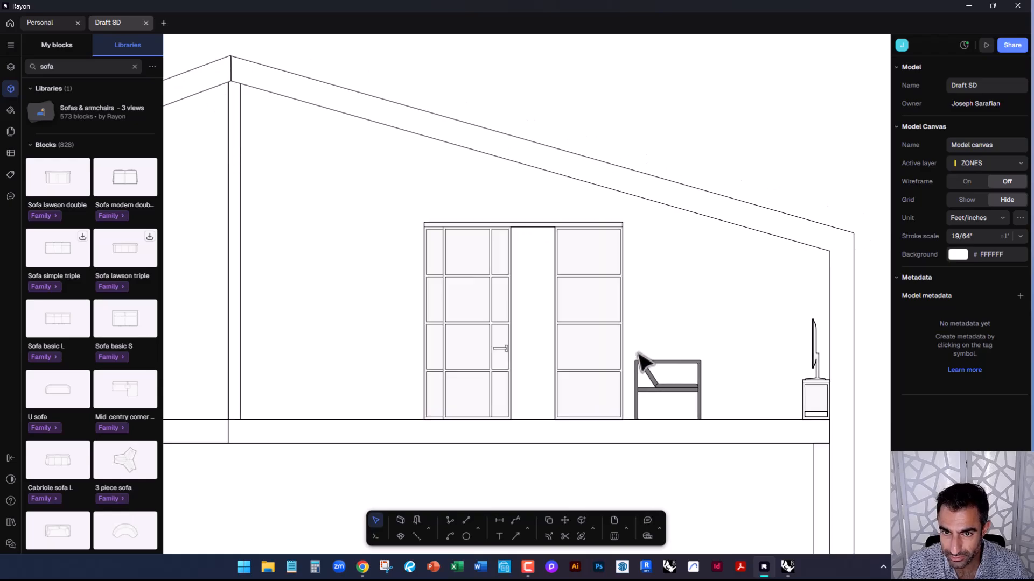
scroll(716, 285, down, 3)
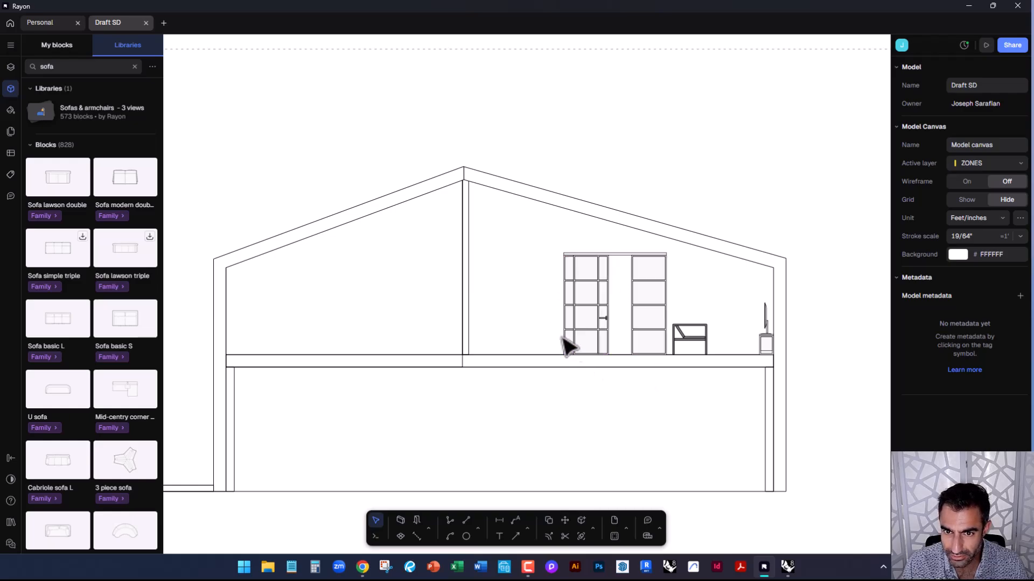
scroll(700, 305, up, 3)
scroll(667, 339, up, 2)
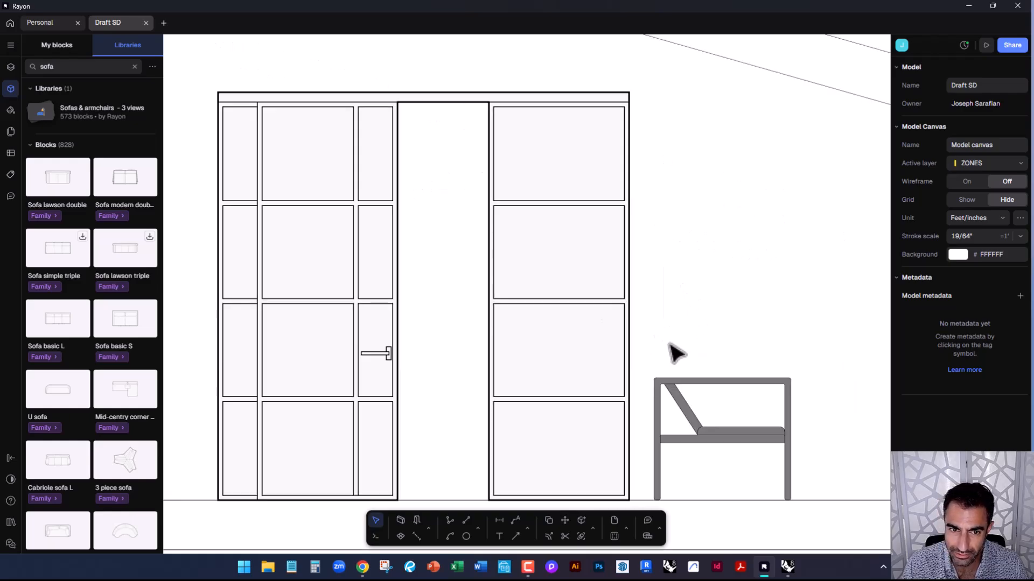
scroll(679, 349, down, 3)
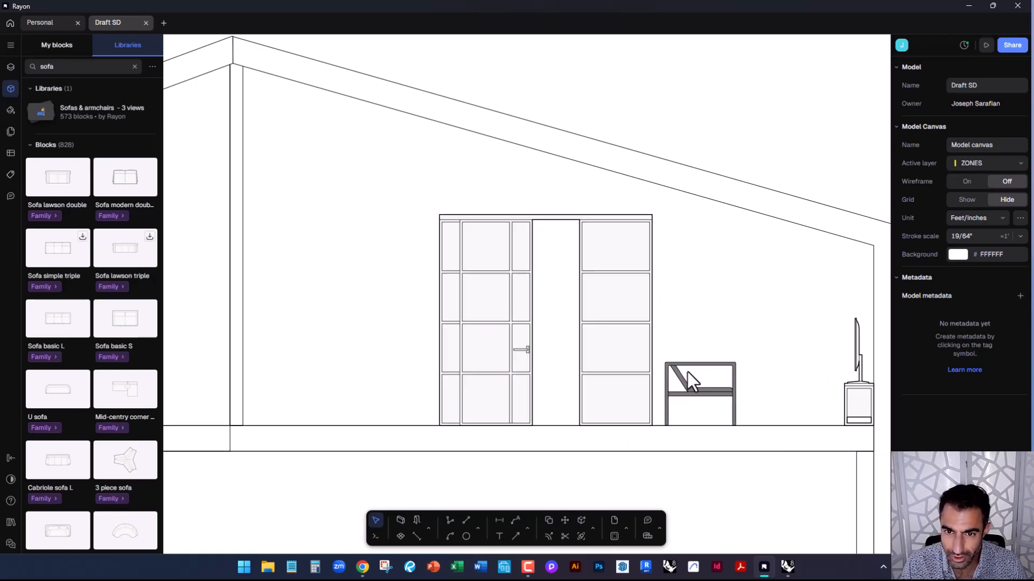
scroll(596, 395, up, 2)
scroll(600, 425, down, 2)
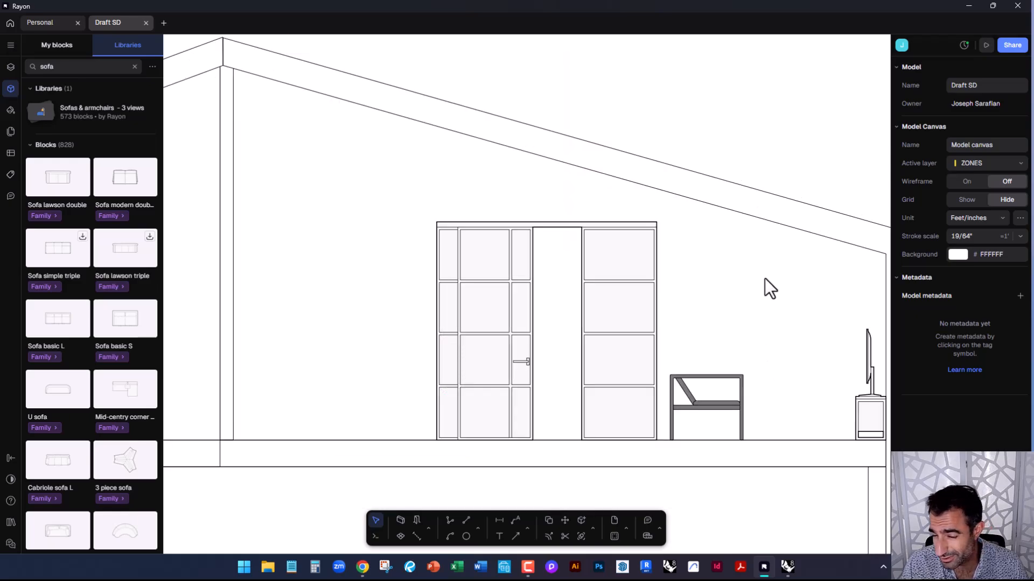
click(620, 345)
click(693, 341)
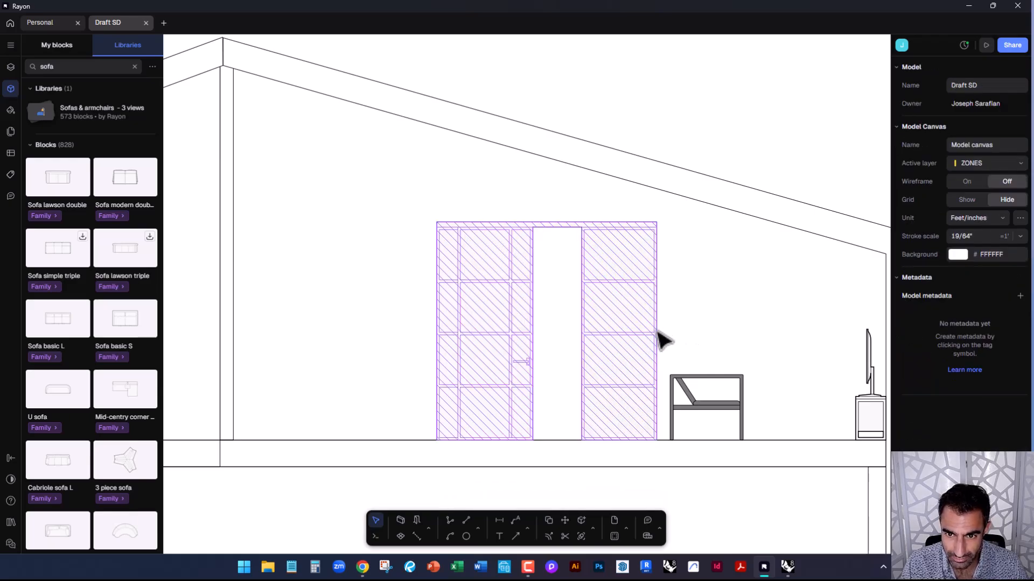
Replace the front-view glass partition's shape styles with a new style named 50%
click(653, 333)
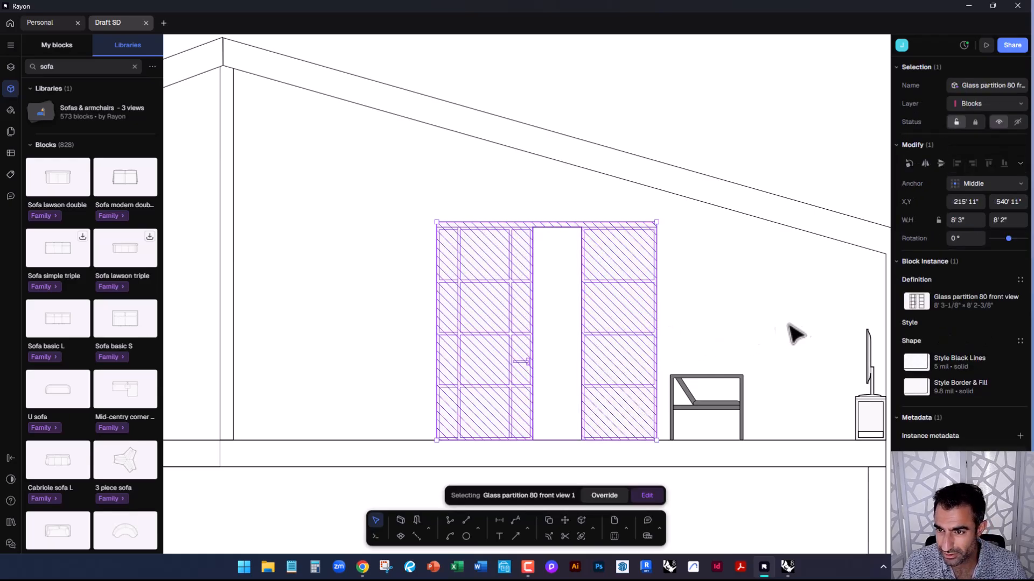
click(944, 298)
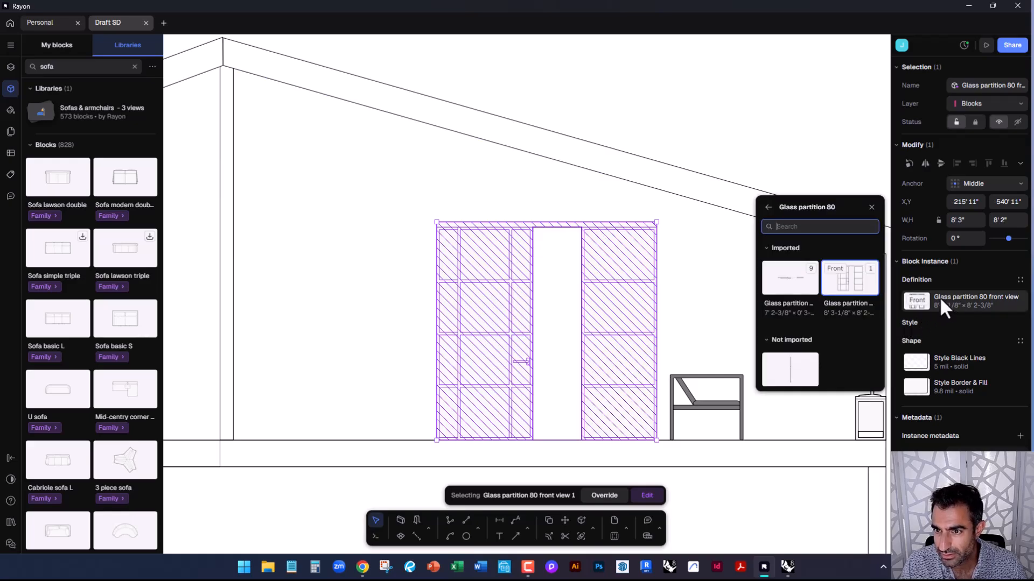
click(871, 207)
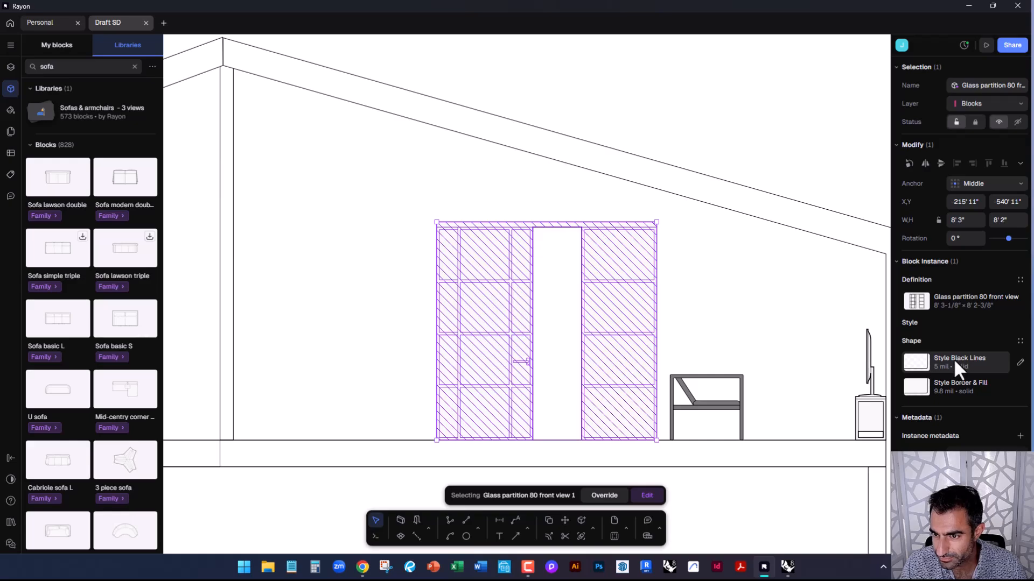
click(1020, 343)
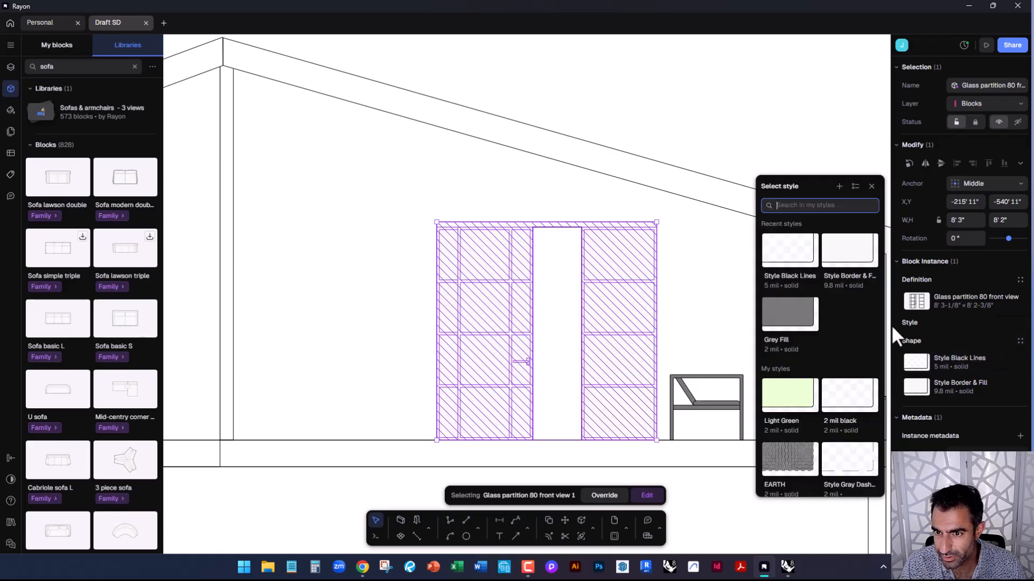
click(839, 188)
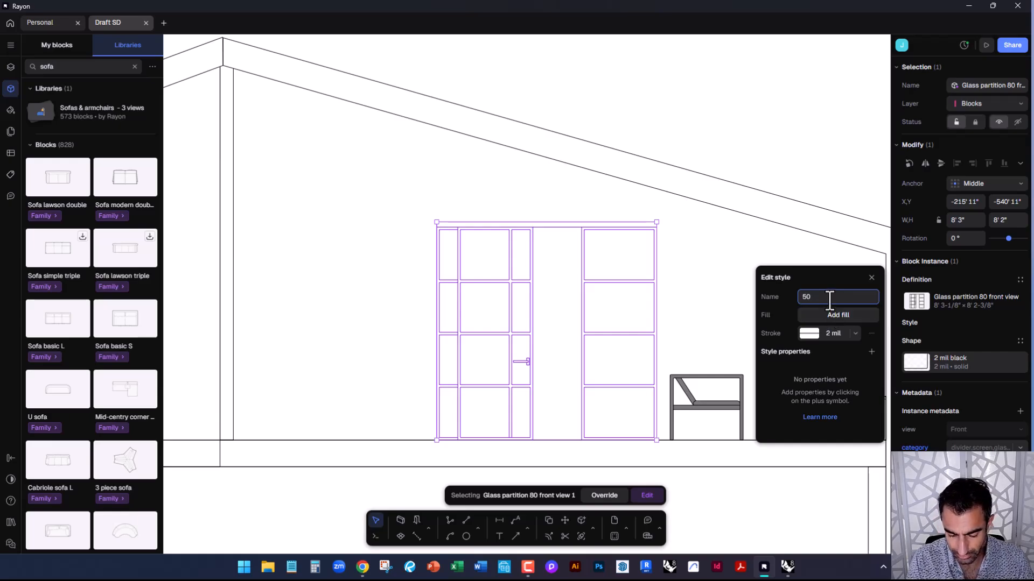
Add a solid 9A9A9A grey fill to the 50% style and set its opacity to 50%
click(807, 316)
drag(864, 437, 797, 438)
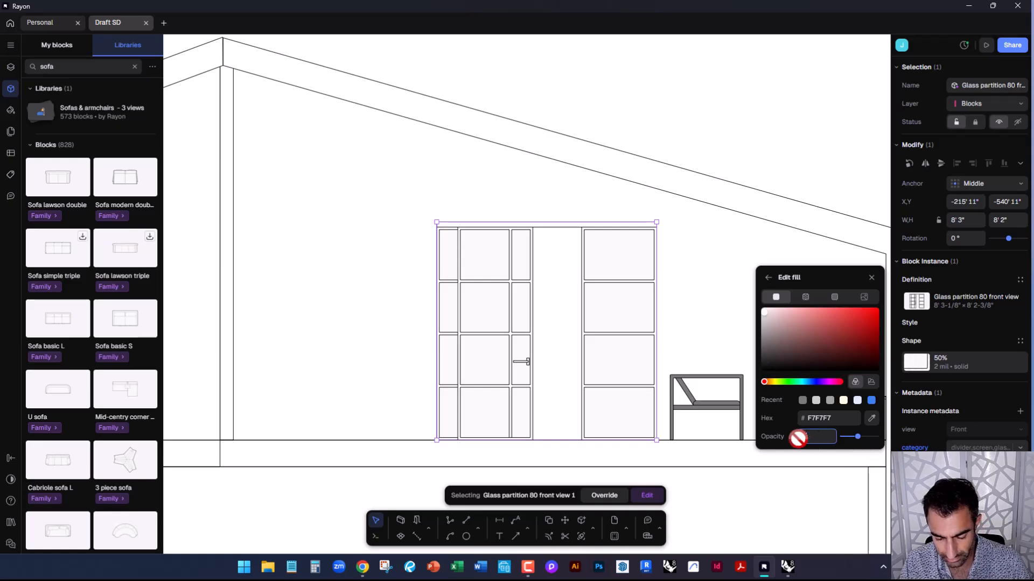
text(50)
key(Return)
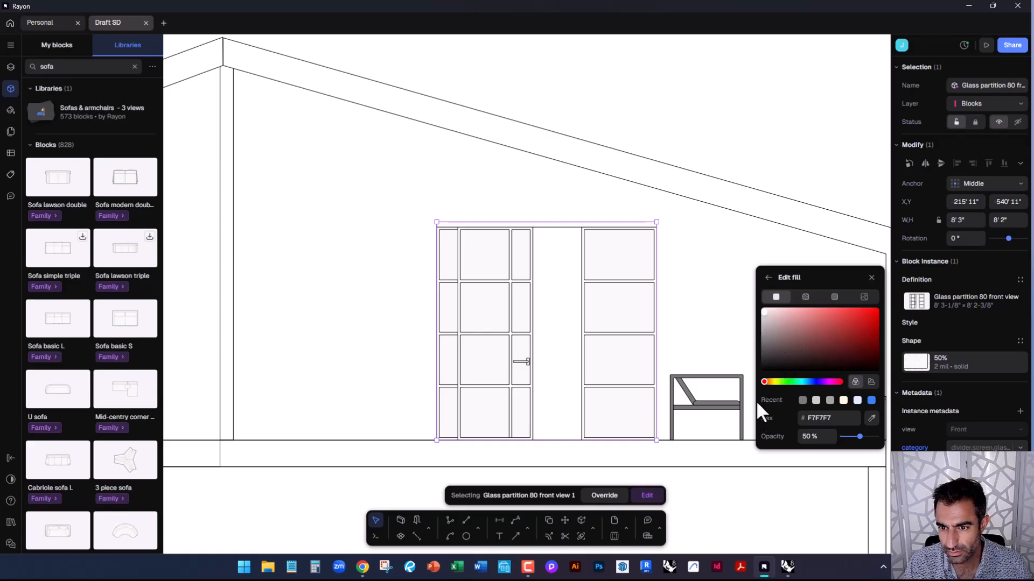
click(764, 333)
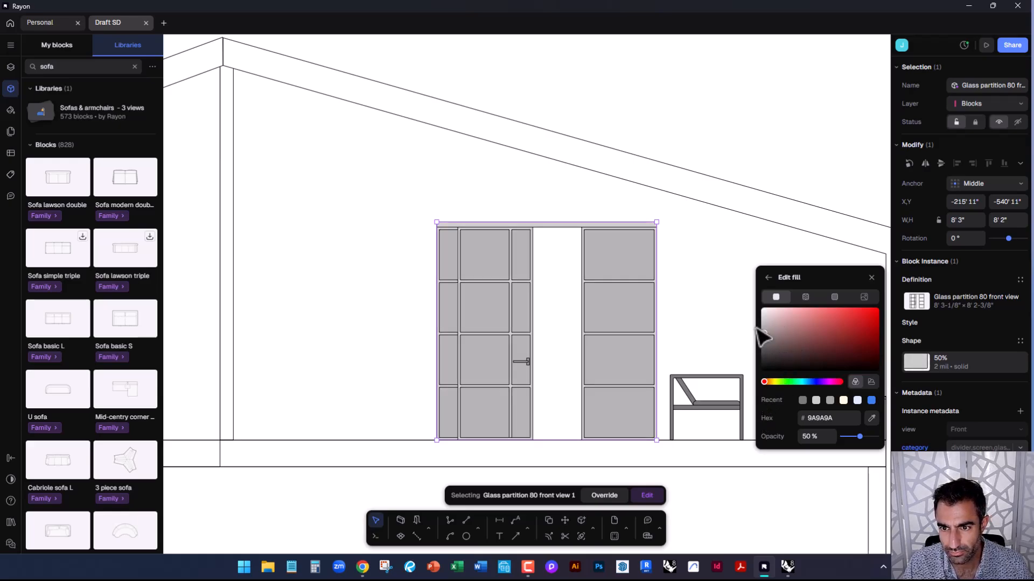
Lighten the glass partition's 50% style to fill colour D9D9D9 and set its stroke width to 1 mil
drag(765, 315, 755, 321)
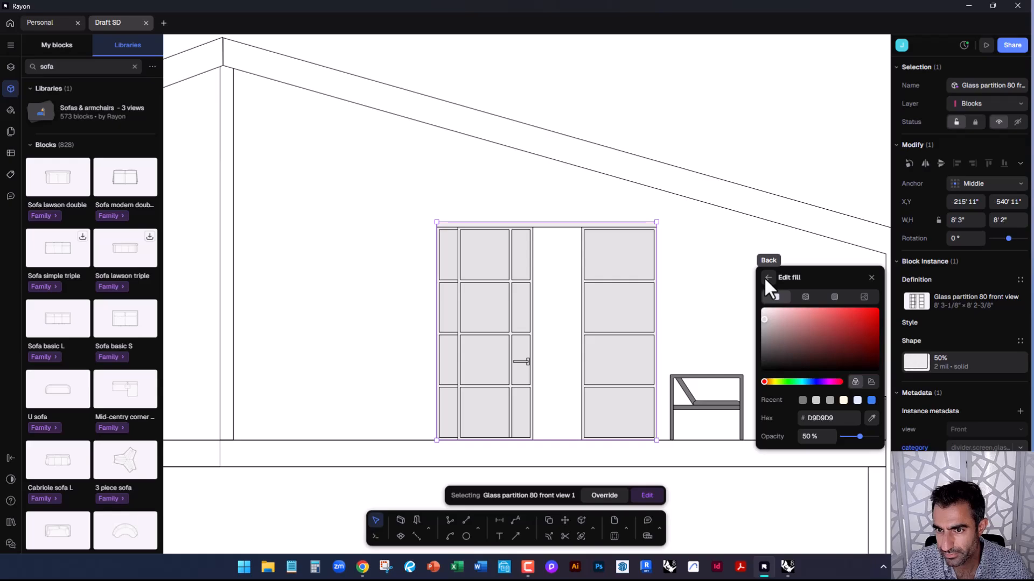
click(768, 278)
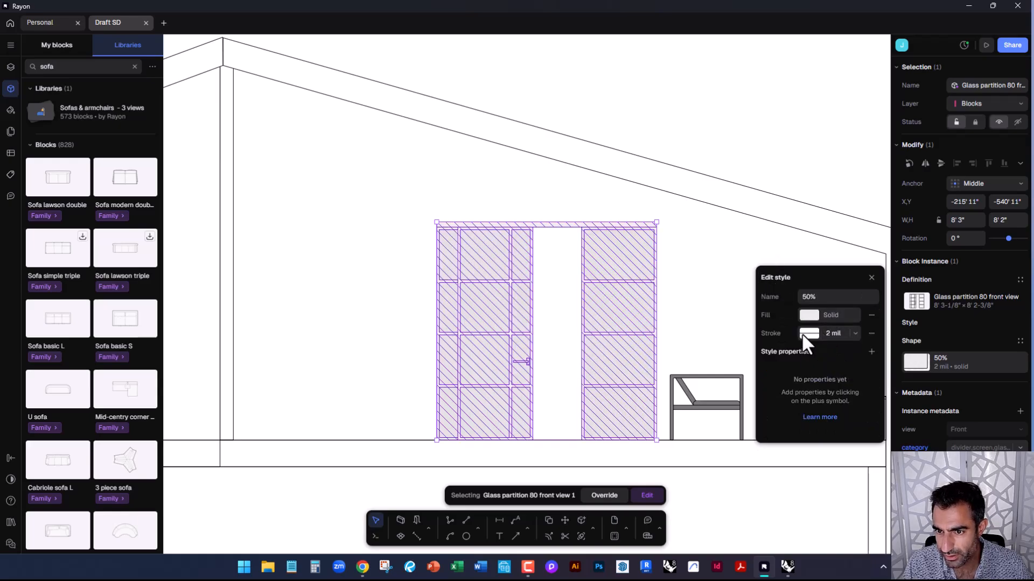
click(856, 335)
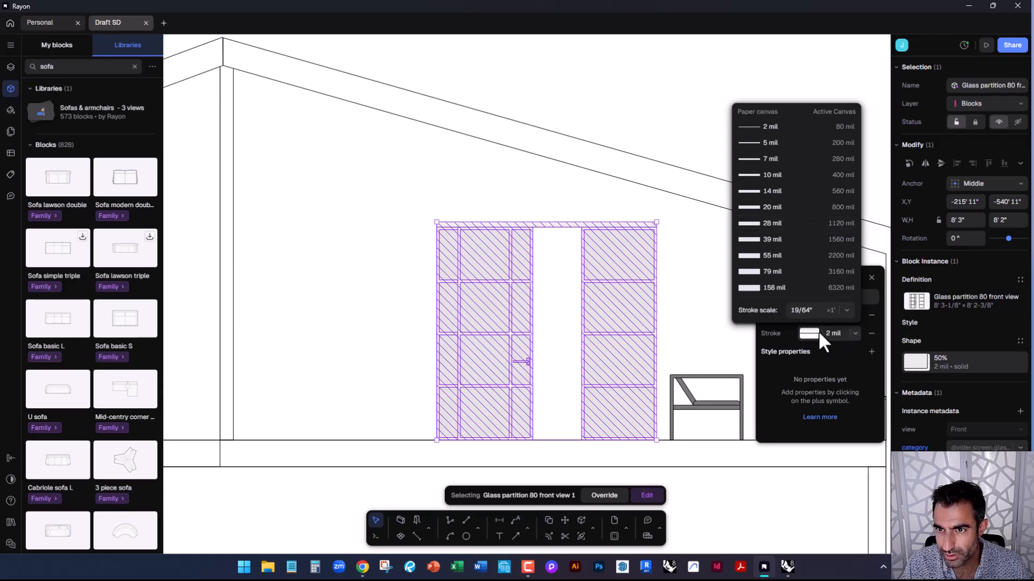
click(766, 126)
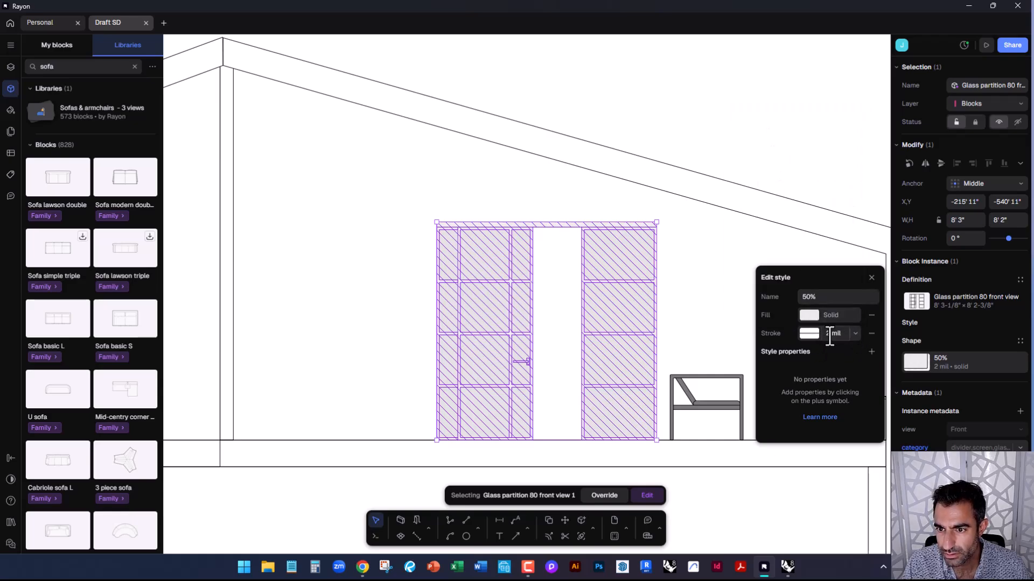
click(829, 334)
text(1)
key(Return)
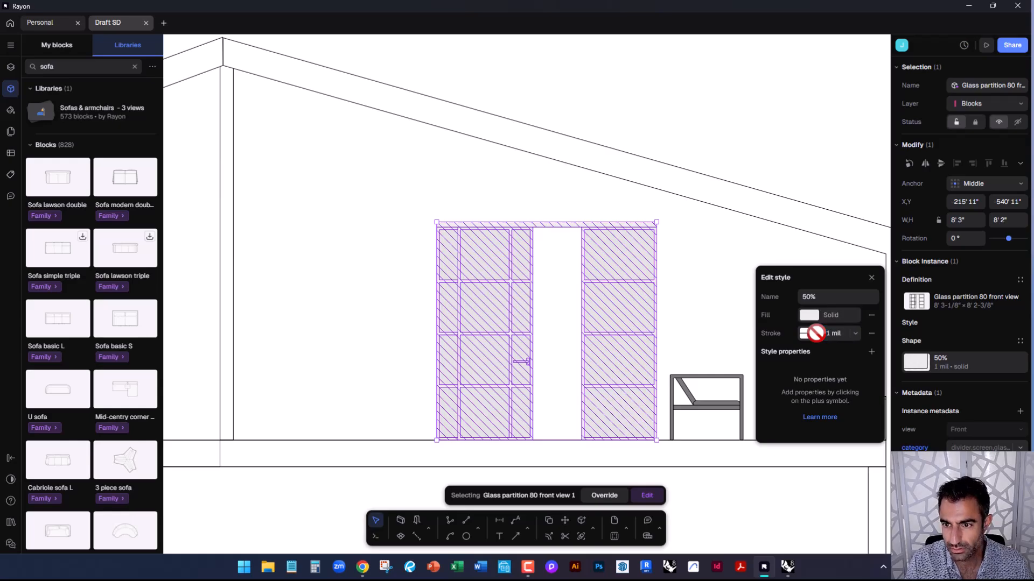
click(694, 363)
scroll(673, 358, up, 5)
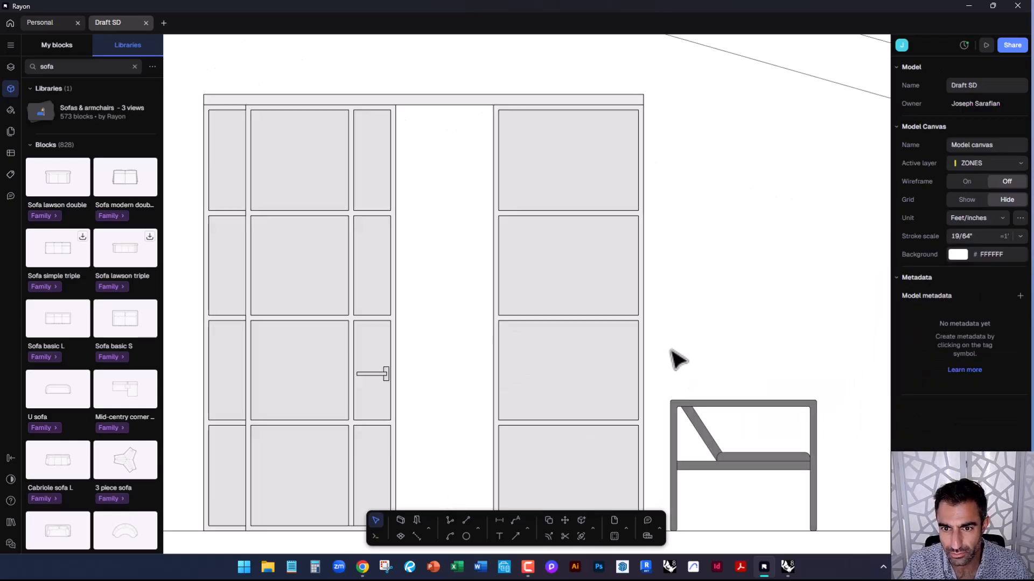
scroll(736, 391, down, 5)
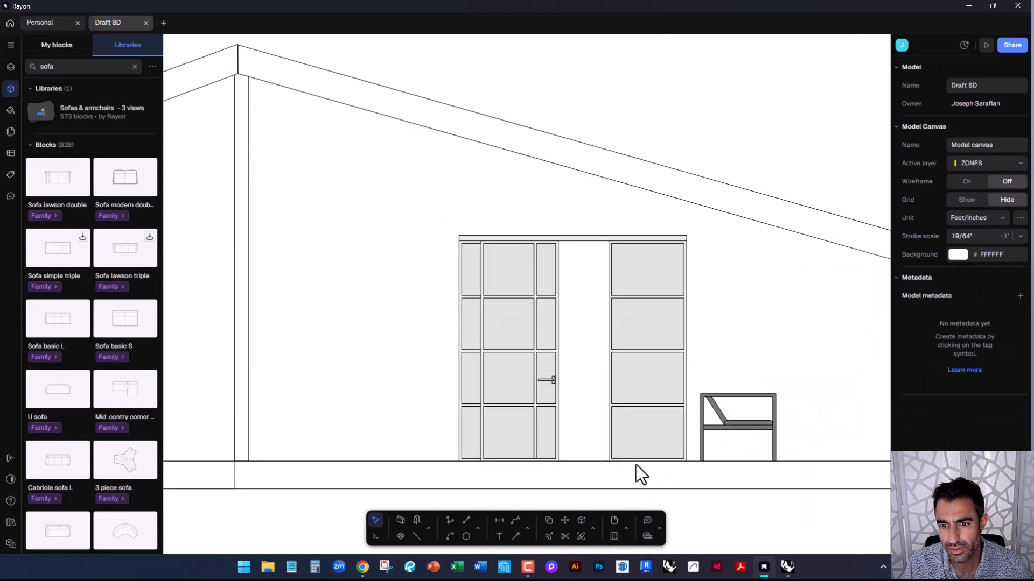
middle_drag(642, 433, 603, 394)
Lower the fill opacity of the 50% style applied to the glass partition in the section
click(619, 340)
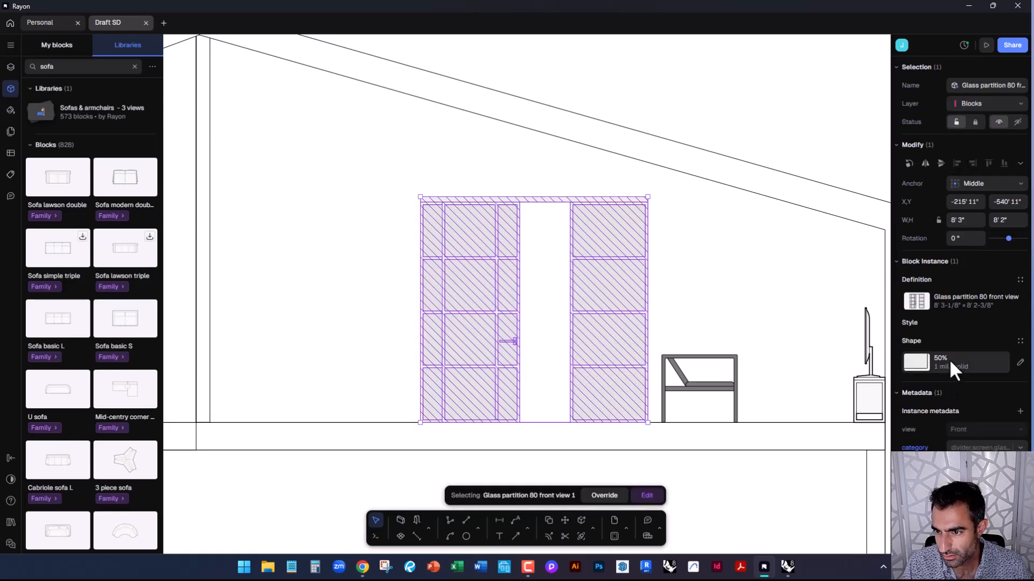
click(948, 359)
click(785, 274)
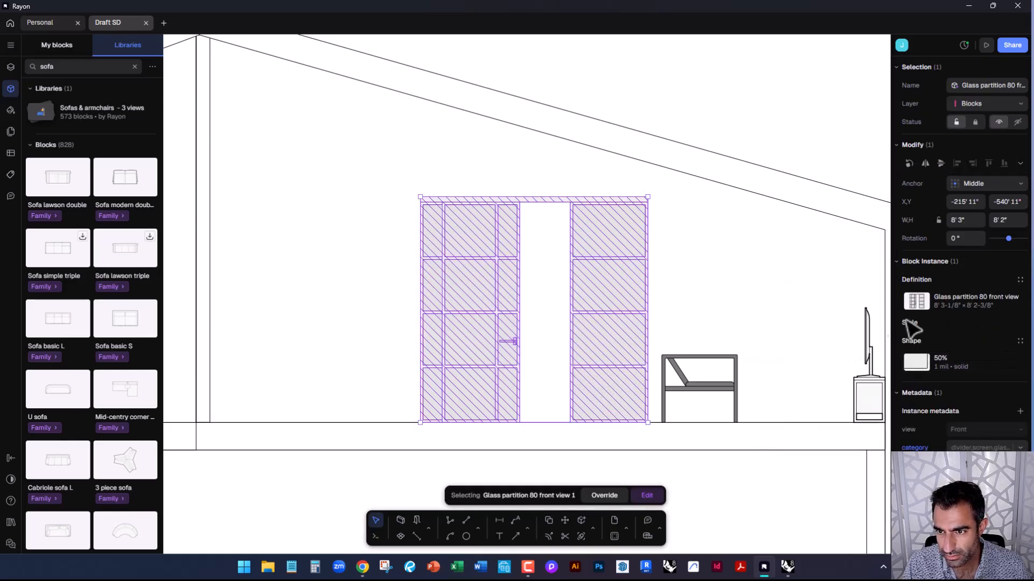
click(919, 362)
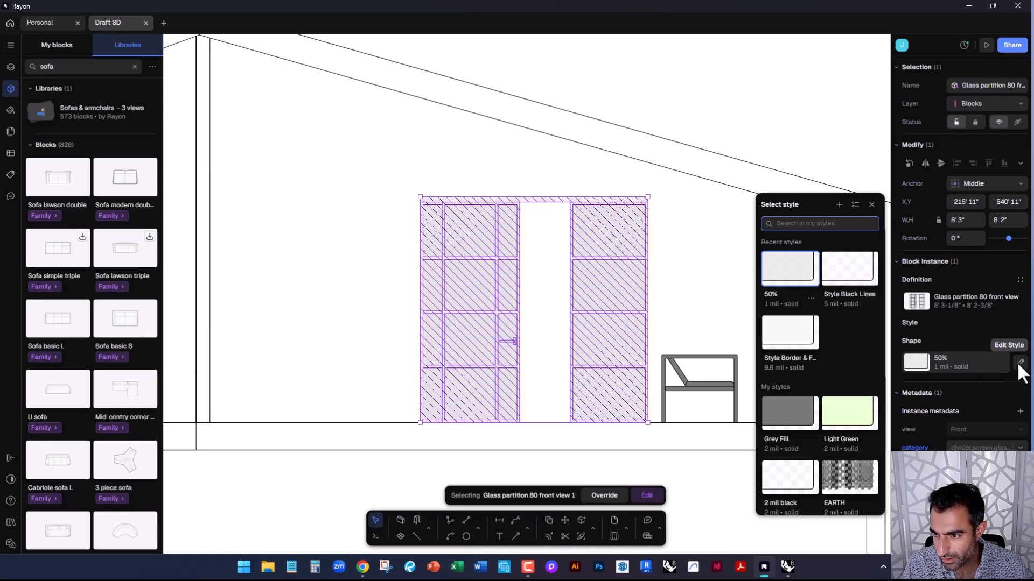
click(1020, 363)
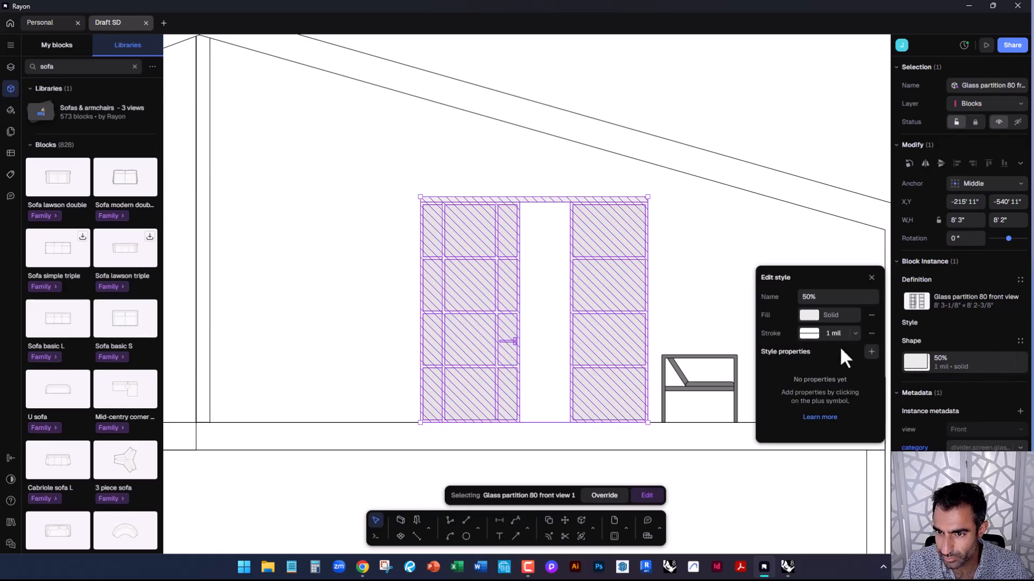
click(855, 332)
click(854, 332)
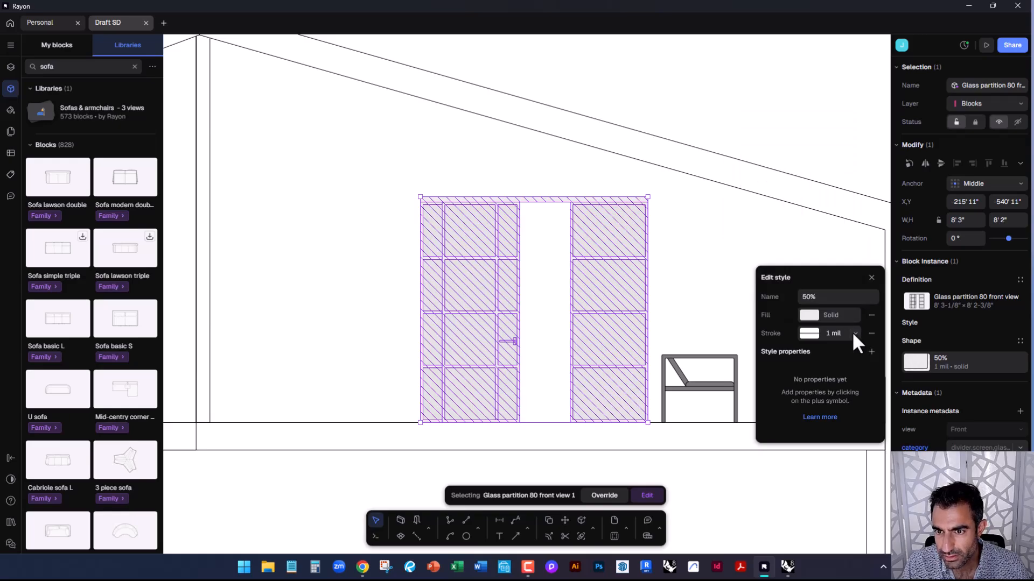
click(854, 314)
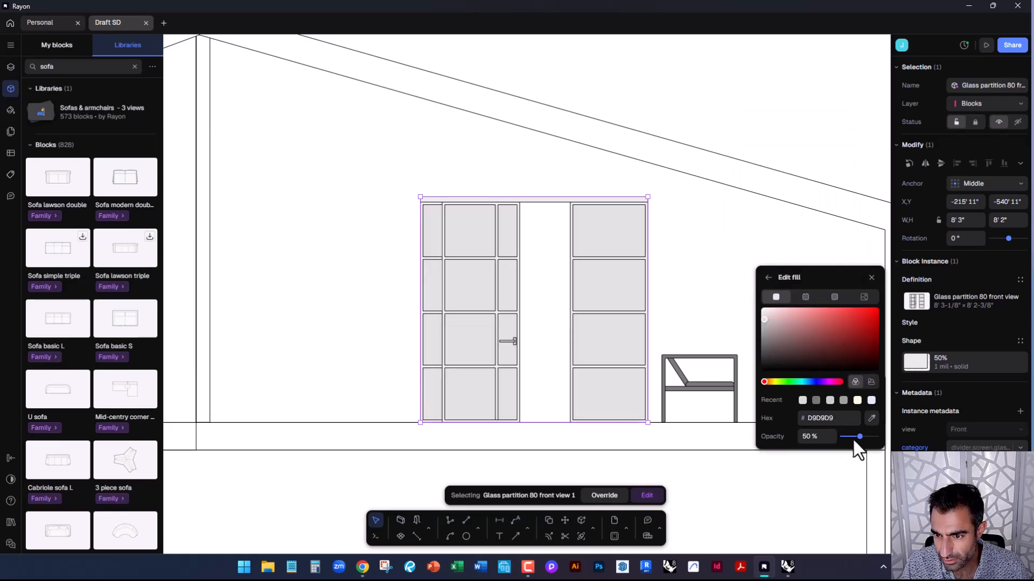
drag(850, 437, 844, 437)
click(716, 318)
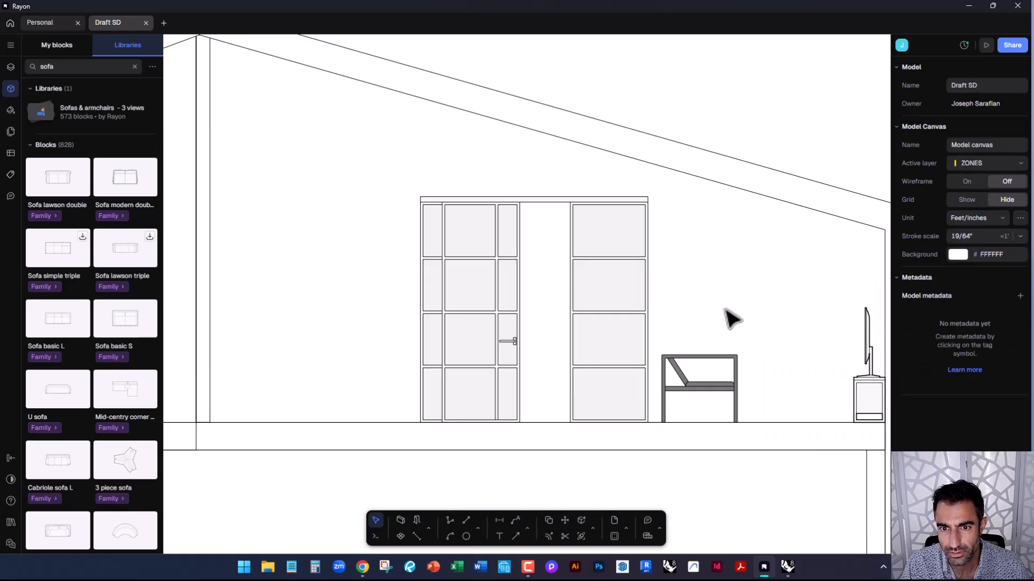
Copy the bed and nightstand group from the primary bedroom plan into the empty upper-floor room of the section
scroll(648, 371, down, 3)
middle_drag(574, 422, 669, 437)
middle_drag(521, 340, 658, 346)
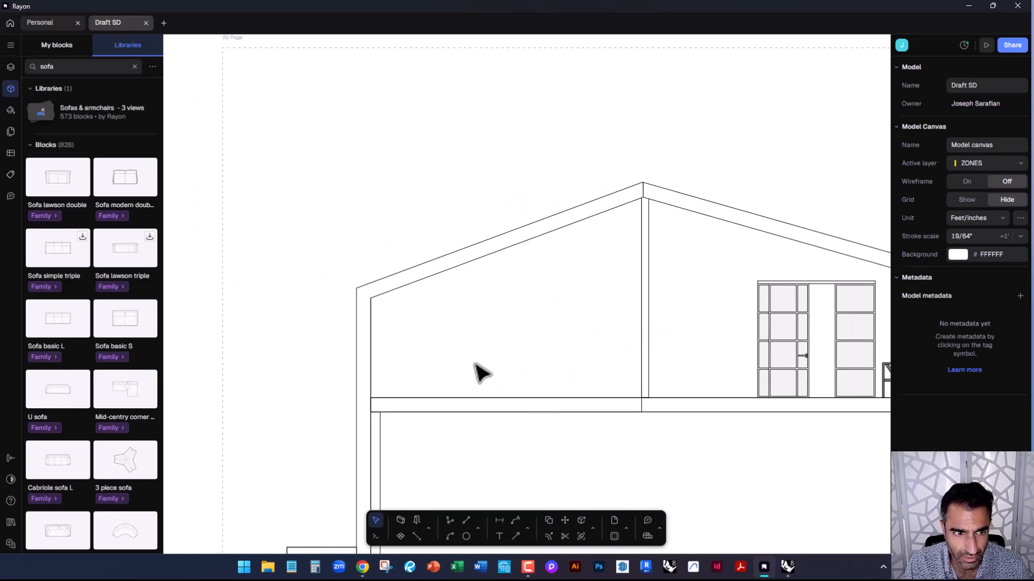
scroll(415, 443, down, 6)
scroll(563, 221, up, 5)
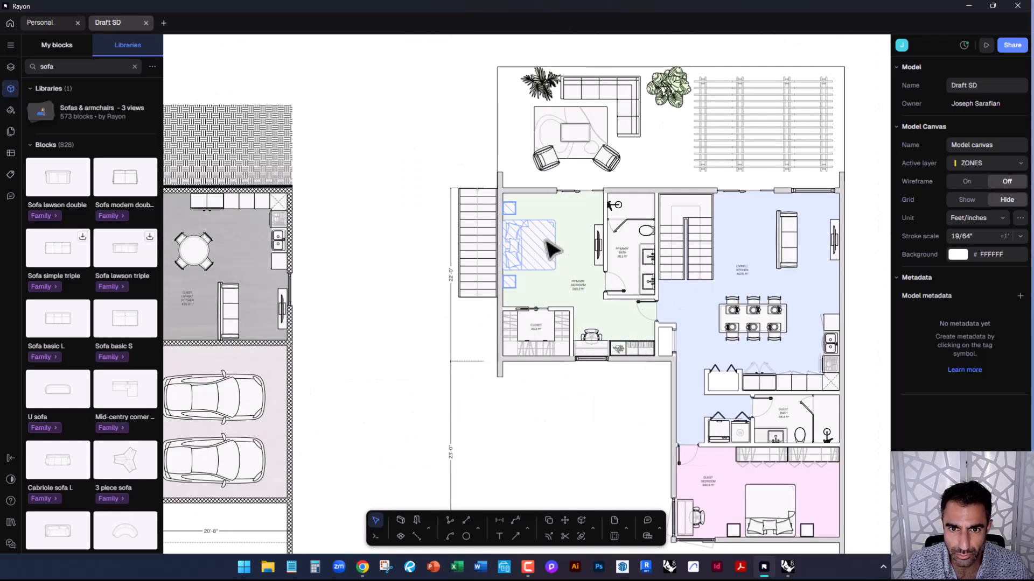
click(548, 242)
text(co)
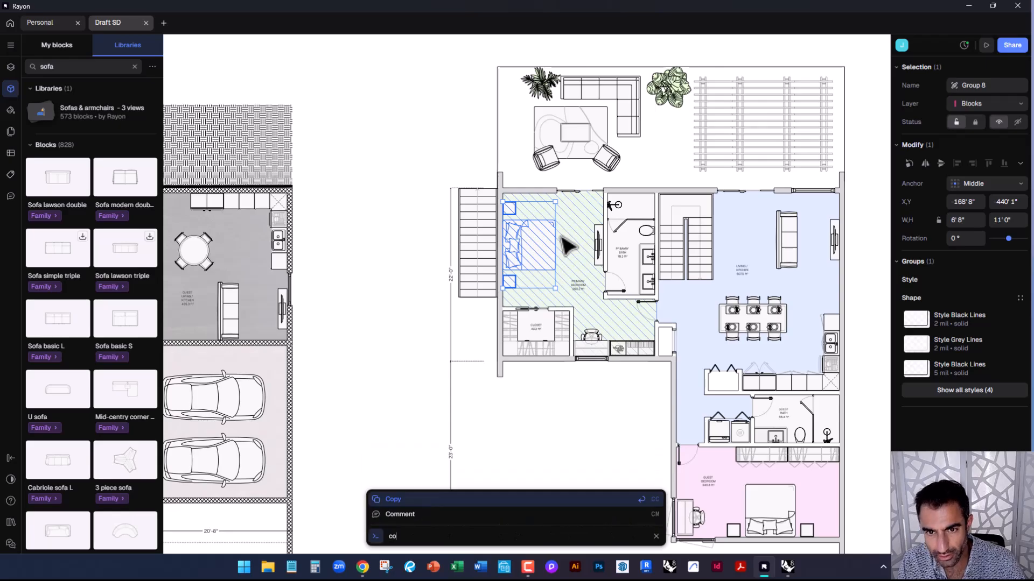
key(Return)
click(560, 236)
scroll(592, 191, down, 6)
scroll(505, 303, up, 5)
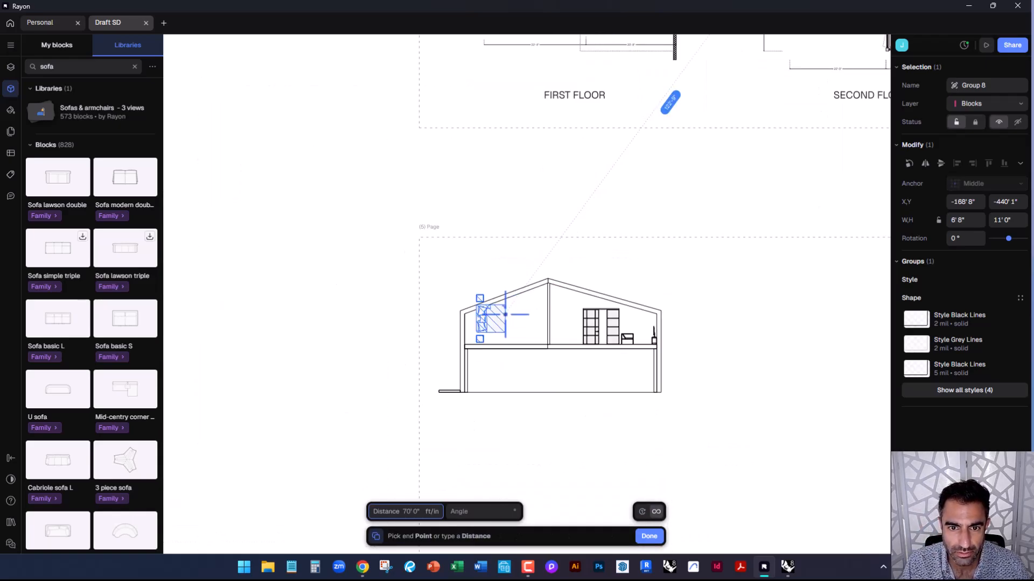
click(503, 331)
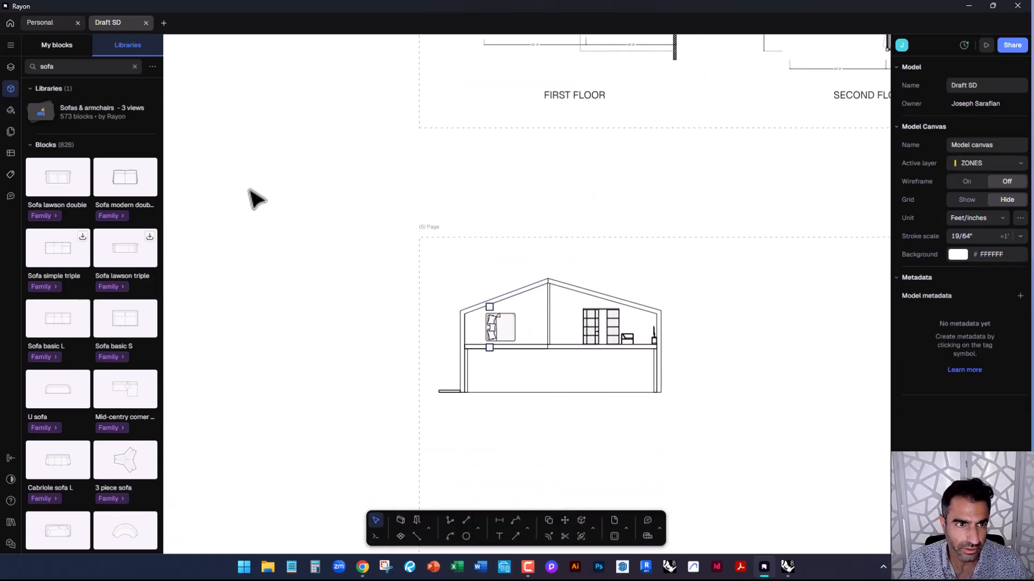
Search the block libraries for "bed" and place a top-view double bed block outside the section's page
click(134, 67)
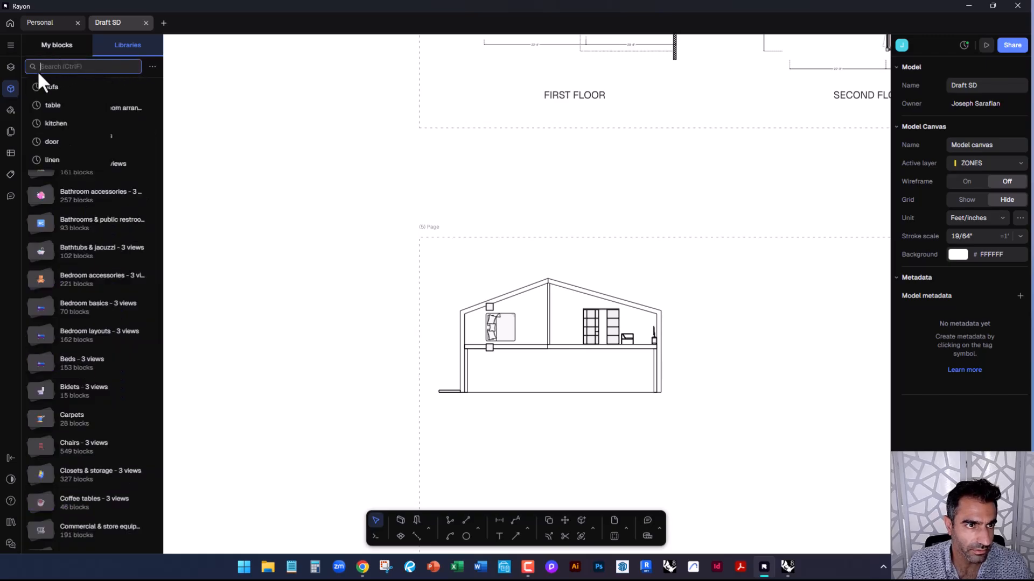
click(101, 68)
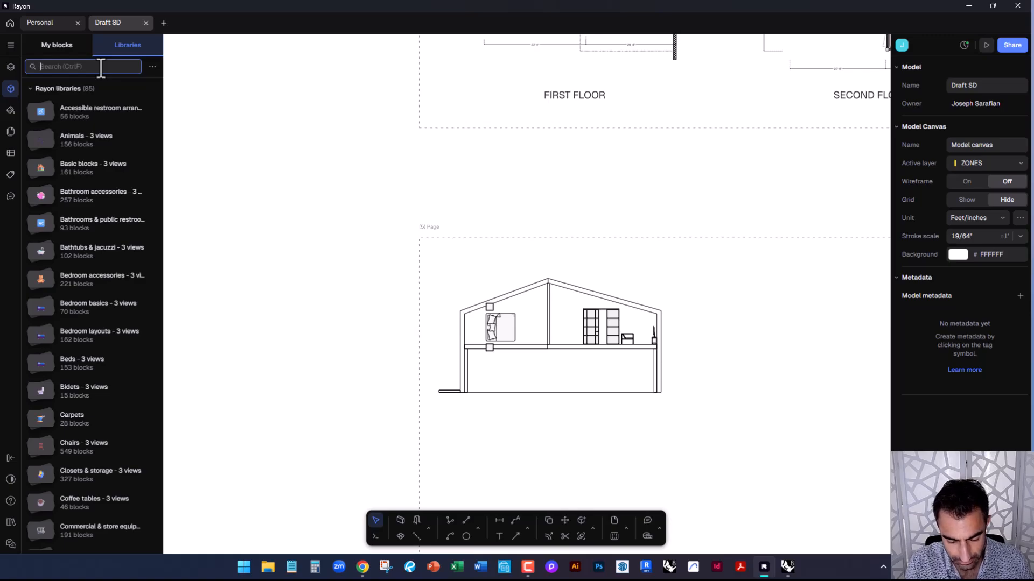
text(bed)
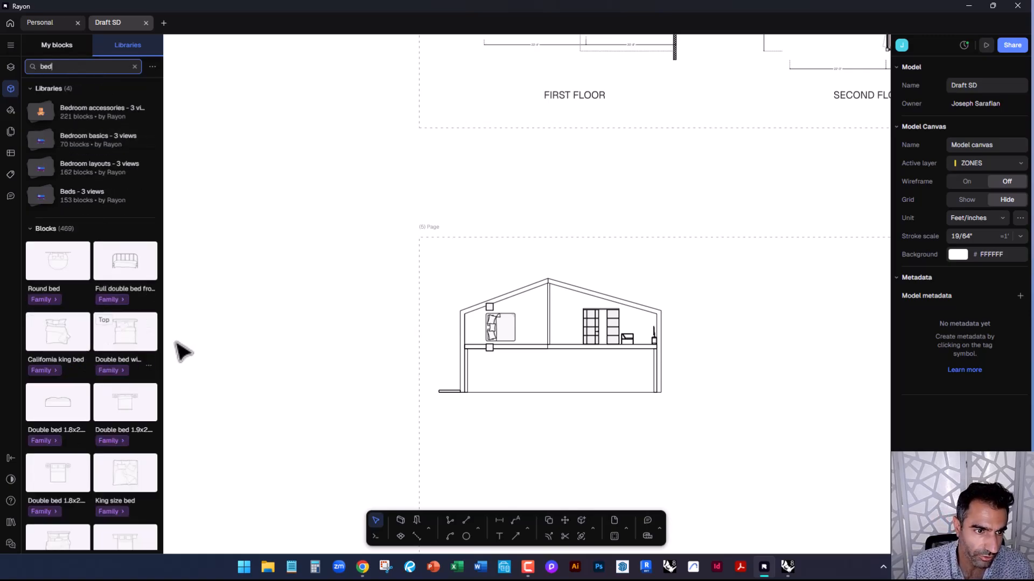
drag(120, 341, 326, 354)
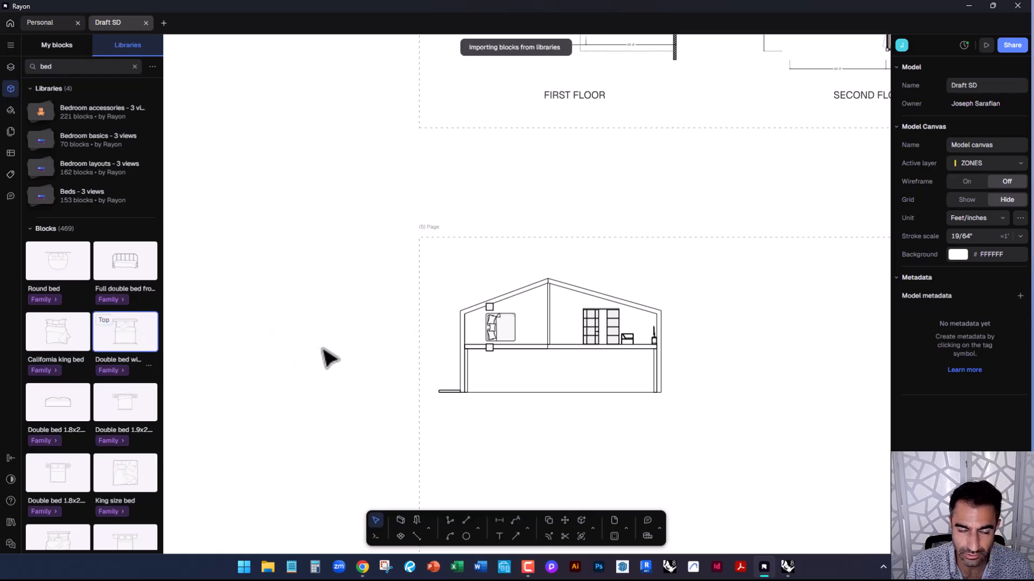
click(353, 381)
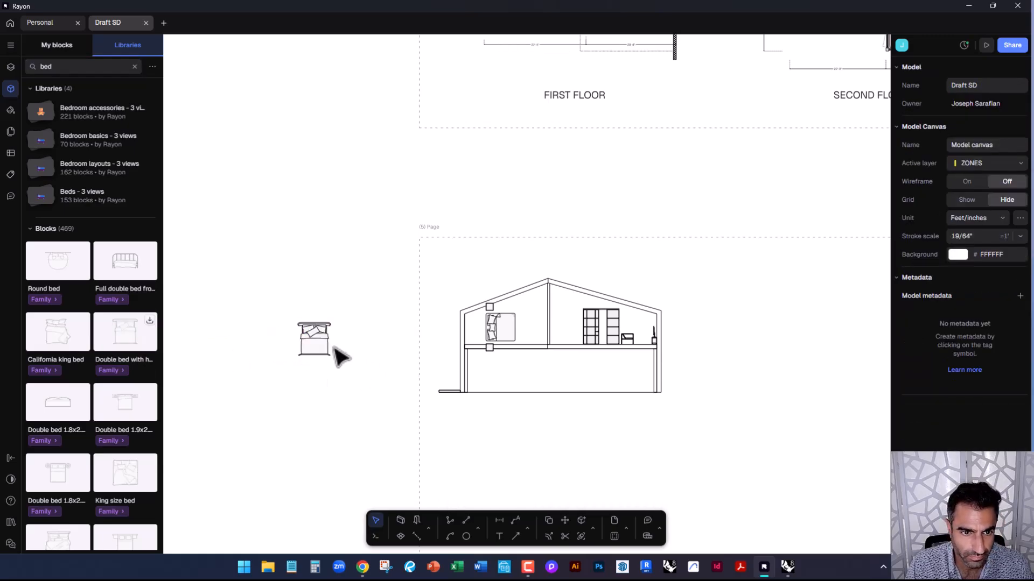
Remove the double bed block placed outside the section's page
scroll(334, 353, up, 5)
click(272, 335)
click(446, 325)
scroll(446, 325, down, 5)
scroll(592, 323, up, 3)
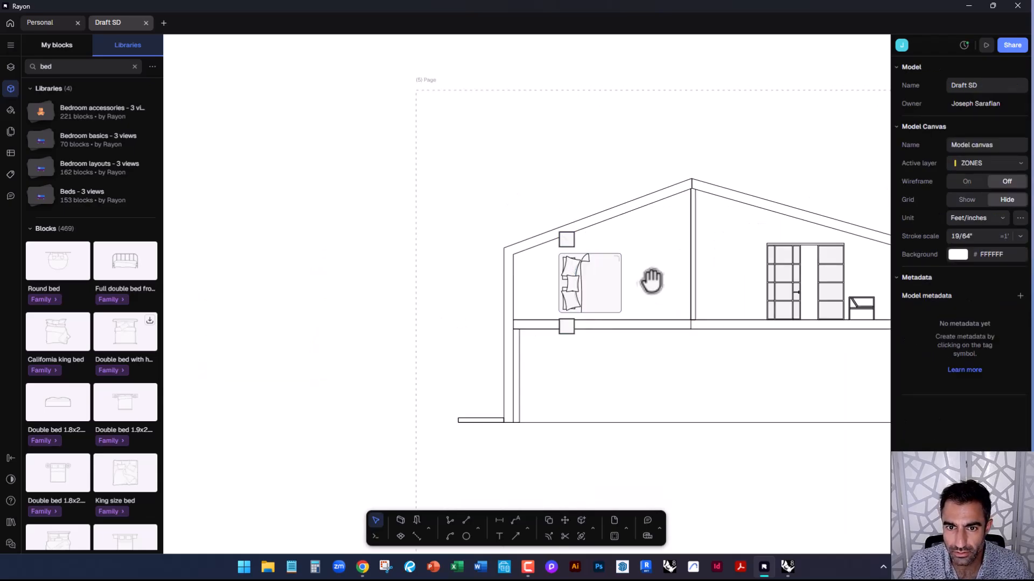
Ungroup the copied bed and nightstands in the section so the mattress block can be selected separately
middle_drag(653, 279, 530, 351)
click(521, 346)
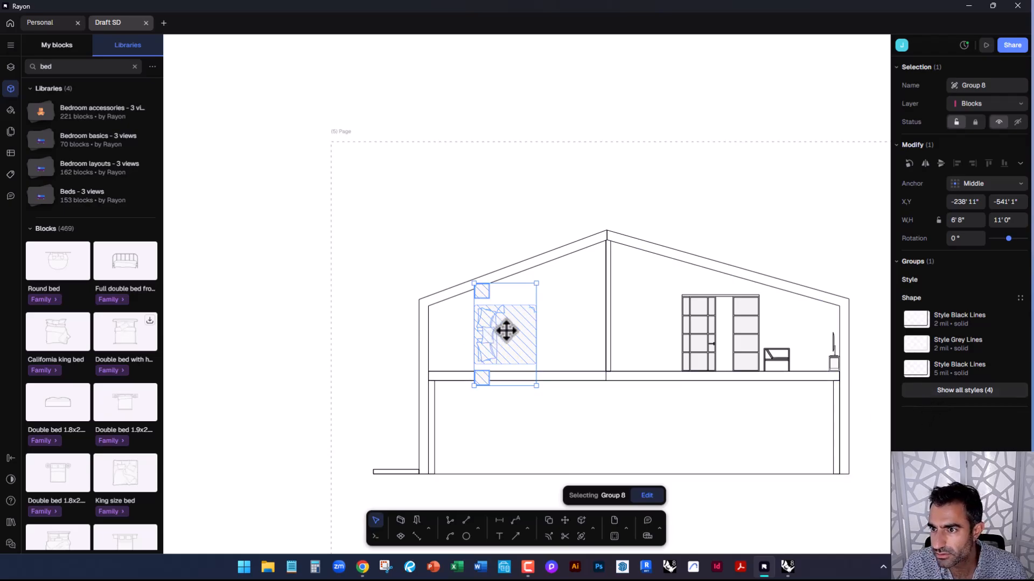
click(756, 330)
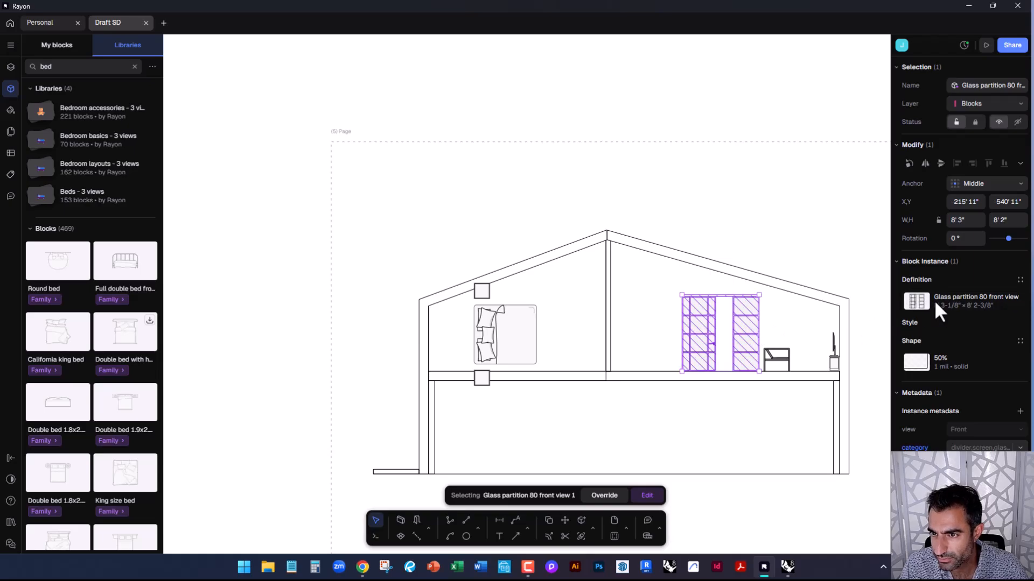
click(518, 340)
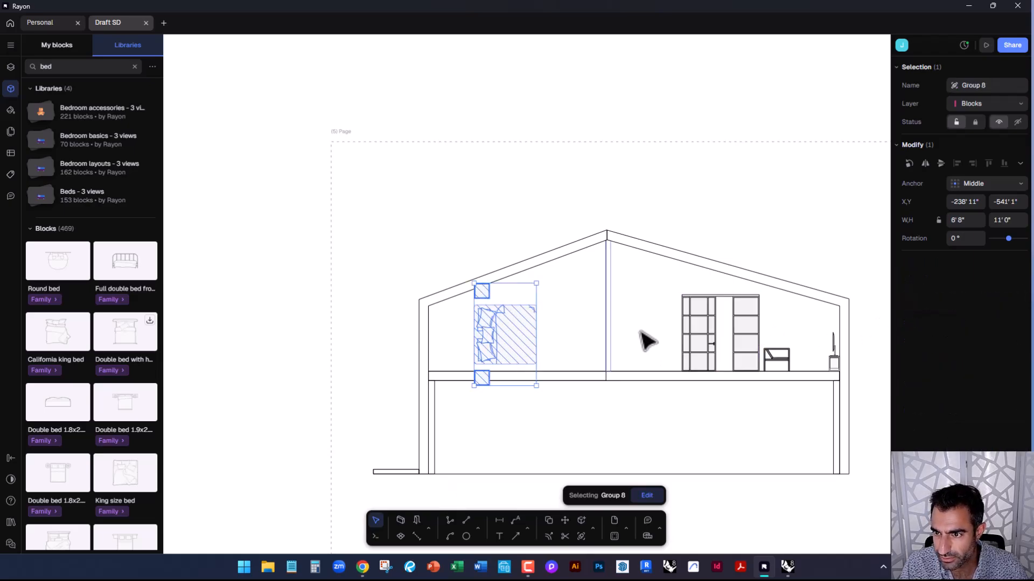
click(528, 171)
click(499, 335)
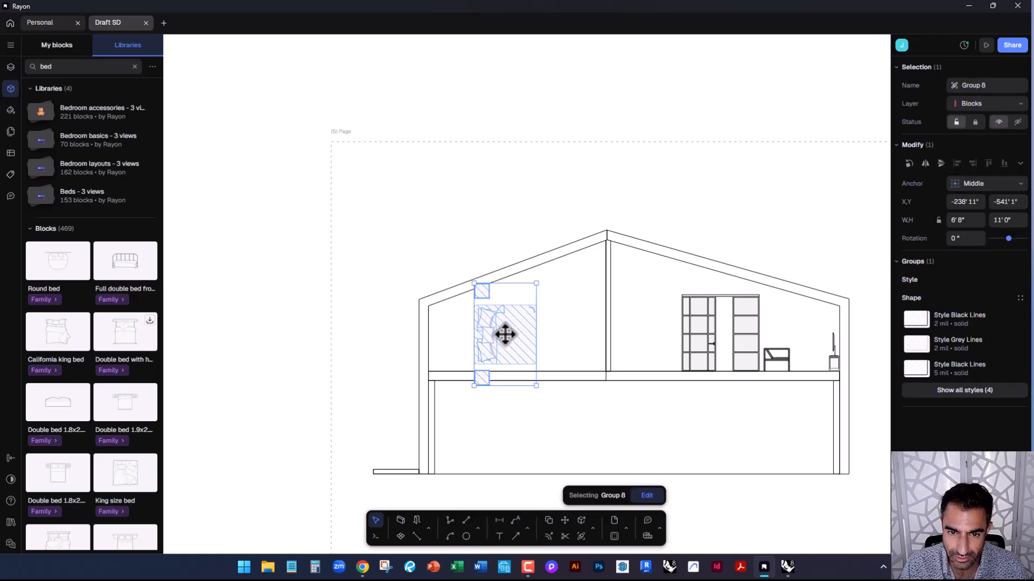
right_click(504, 335)
click(530, 452)
click(480, 431)
Swap the section's King mattress US block from the top view to its side view definition
click(506, 344)
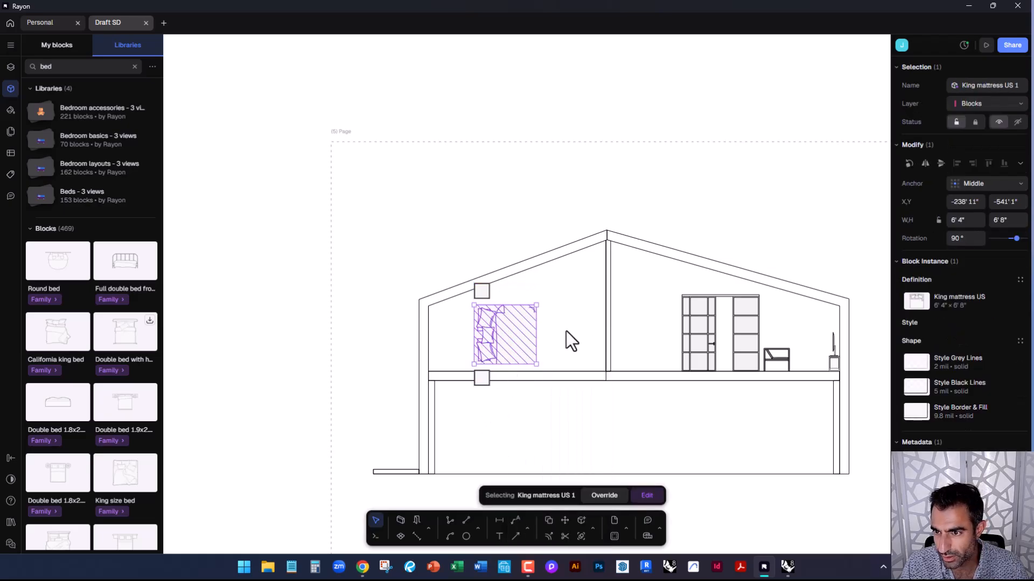
click(929, 305)
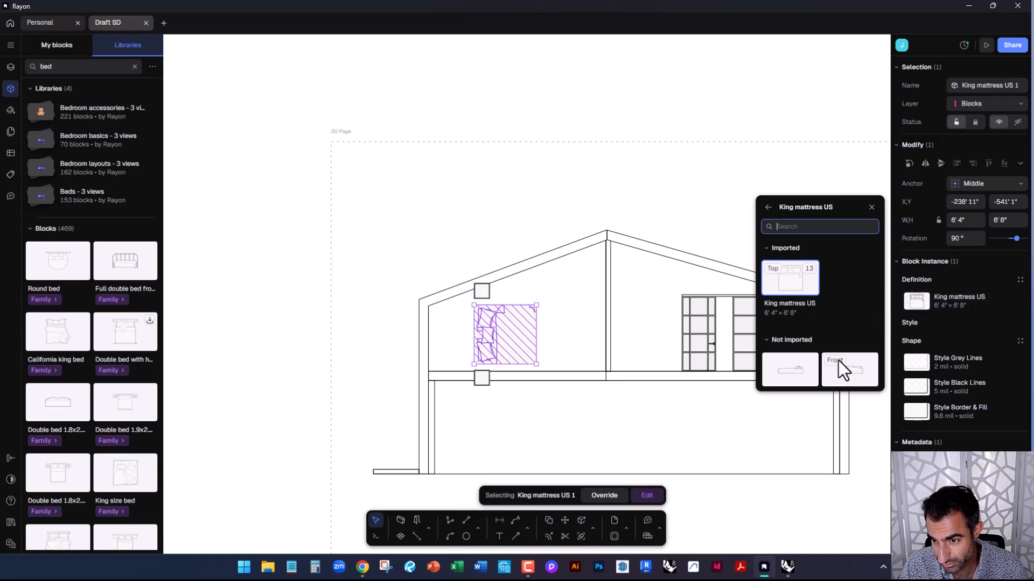
click(798, 383)
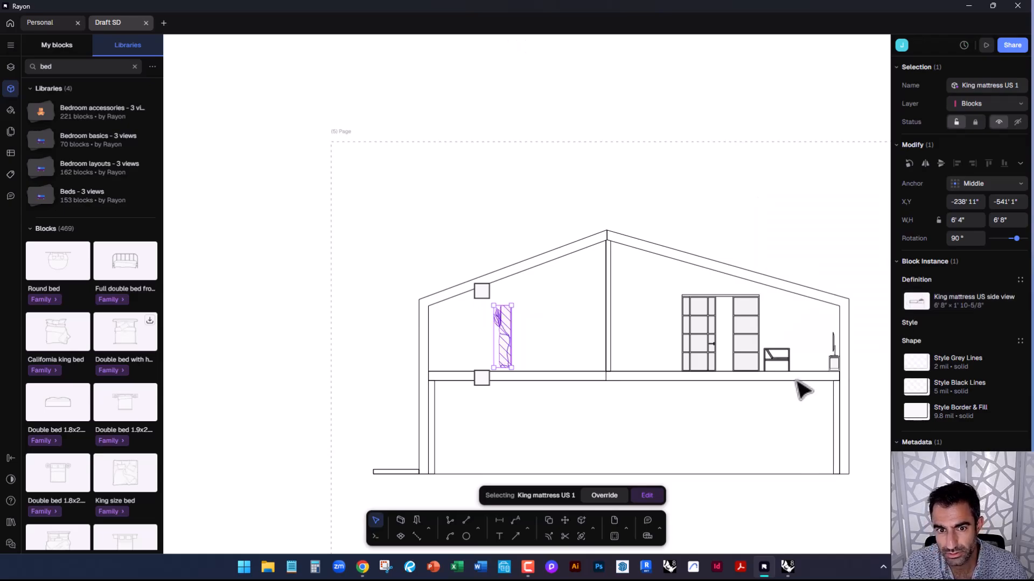
Rotate the side-view king mattress to 0° and rest it on the upper floor of the section
click(513, 361)
scroll(514, 366, up, 3)
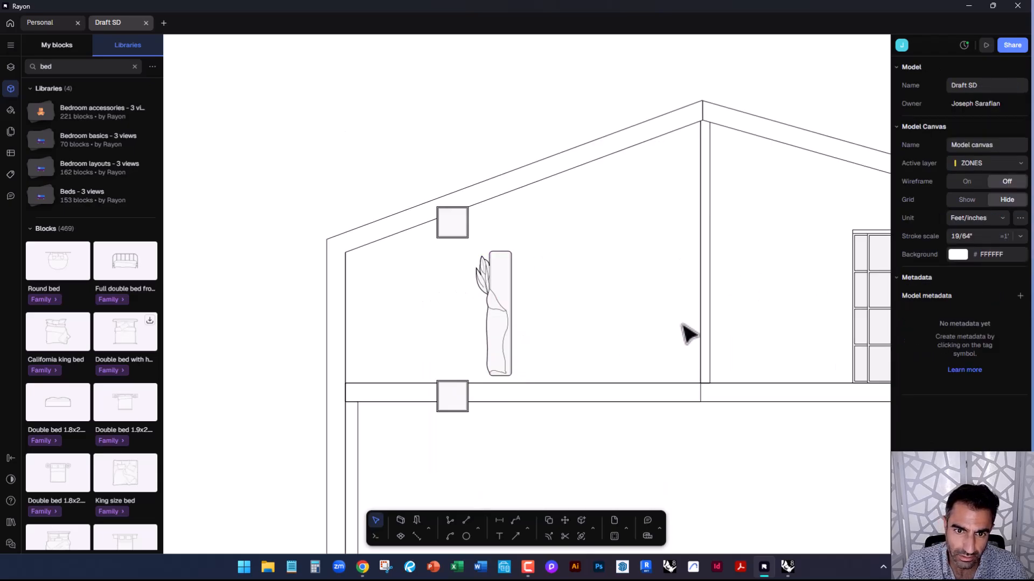
click(511, 308)
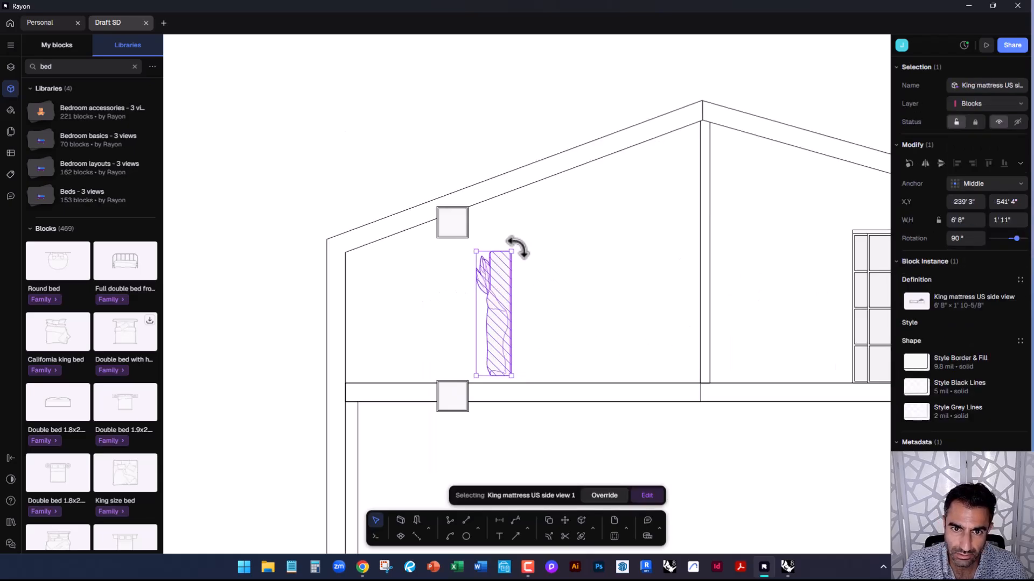
drag(526, 256, 572, 368)
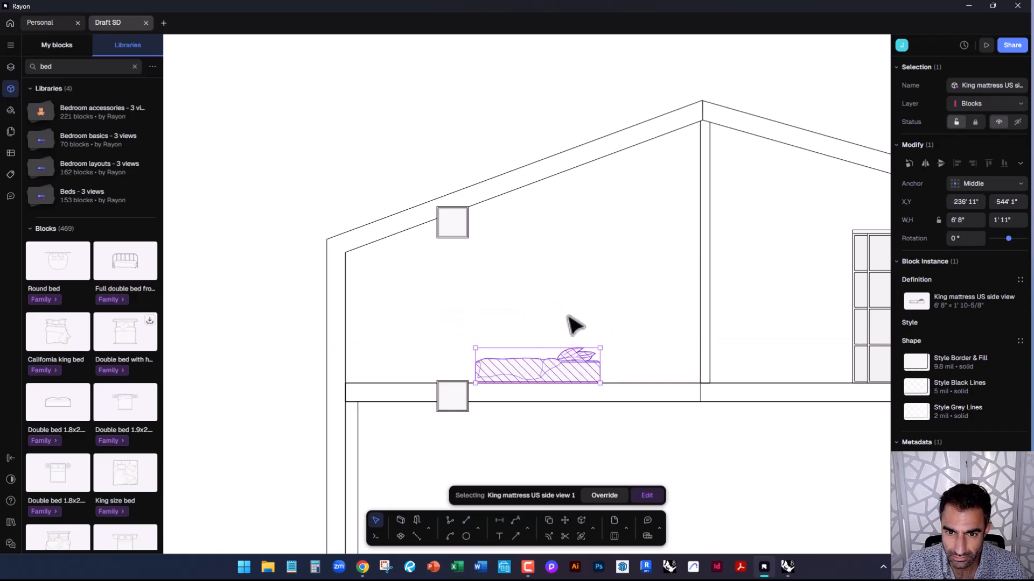
Delete the two leftover square nightstand blocks beside the bed in the section
click(568, 323)
click(466, 395)
key(Delete)
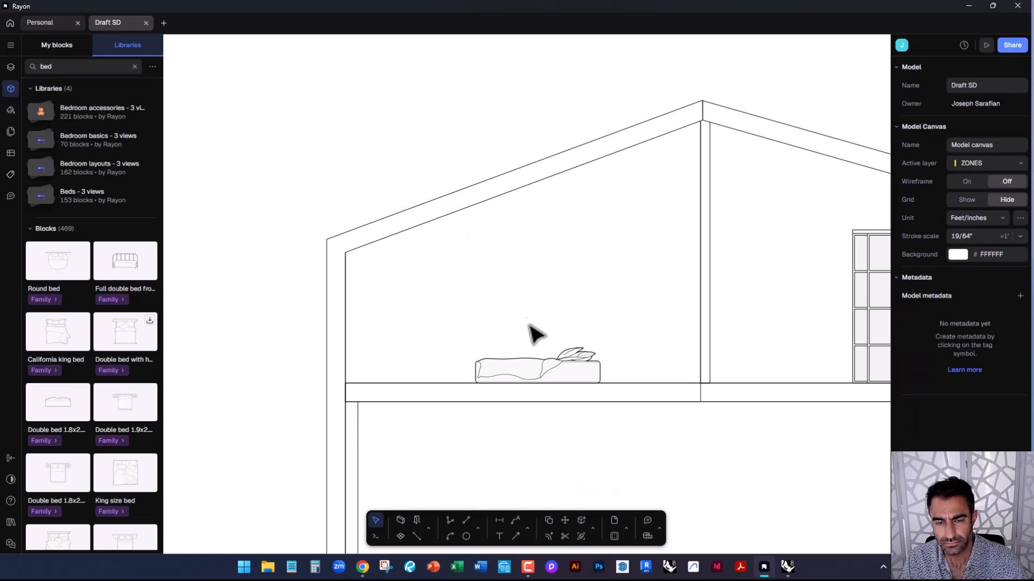
Mirror the side-view king mattress horizontally and move it so its pillow end sits near the section's exterior wall
click(571, 375)
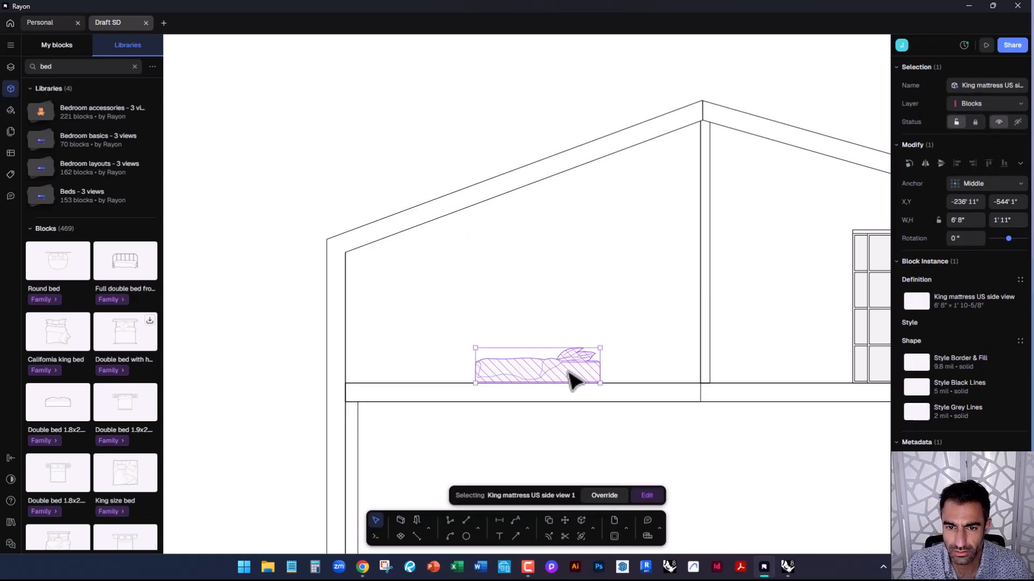
click(925, 163)
drag(517, 367, 416, 365)
click(484, 309)
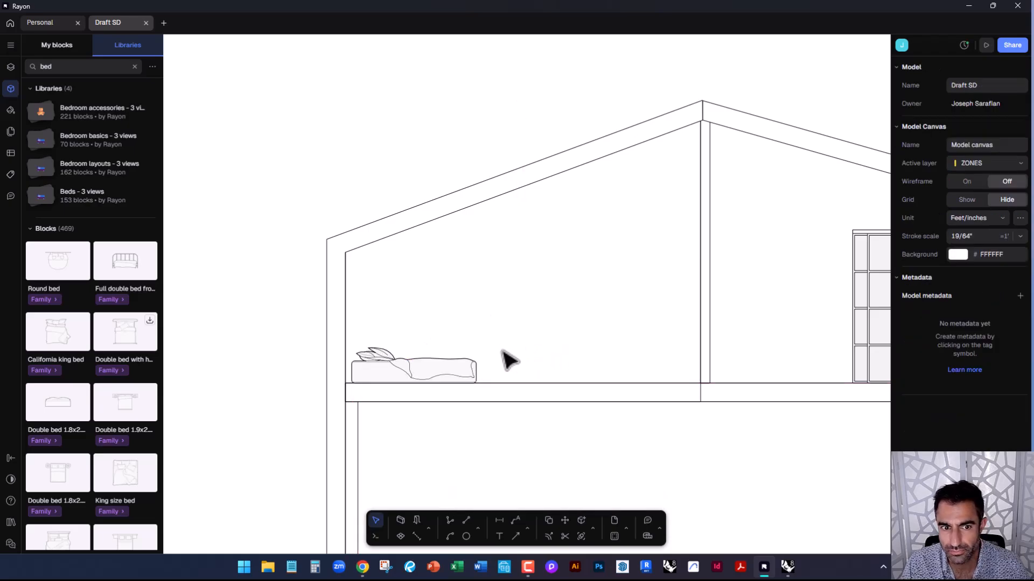
scroll(576, 436, down, 3)
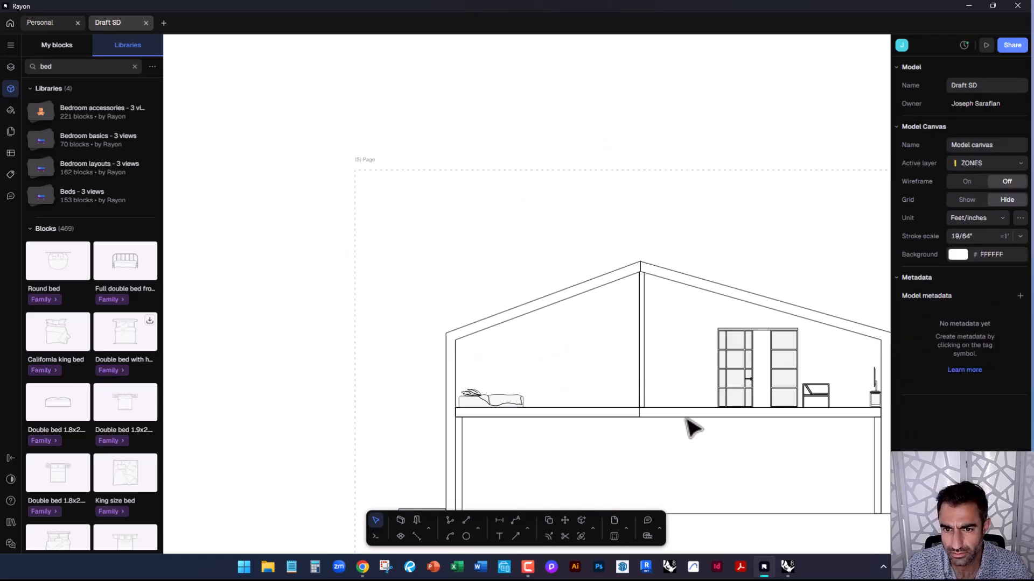
middle_drag(684, 418, 639, 358)
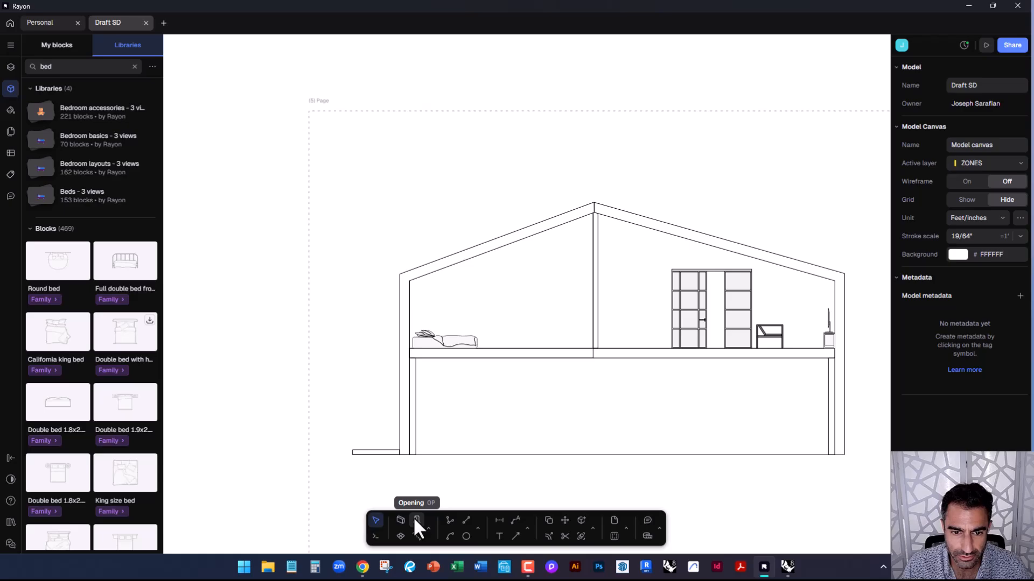
click(398, 519)
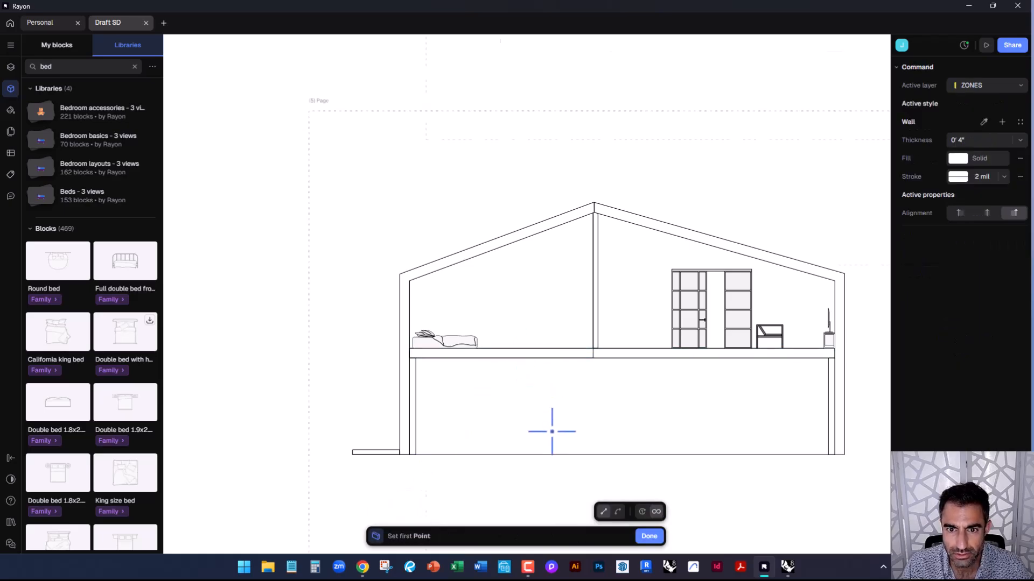
scroll(554, 427, down, 5)
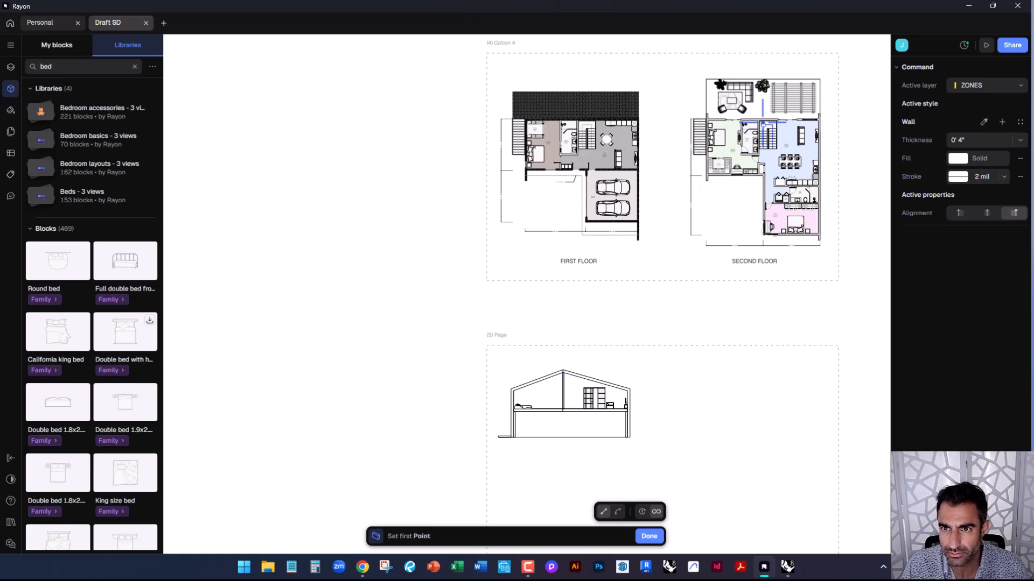
scroll(746, 134, up, 5)
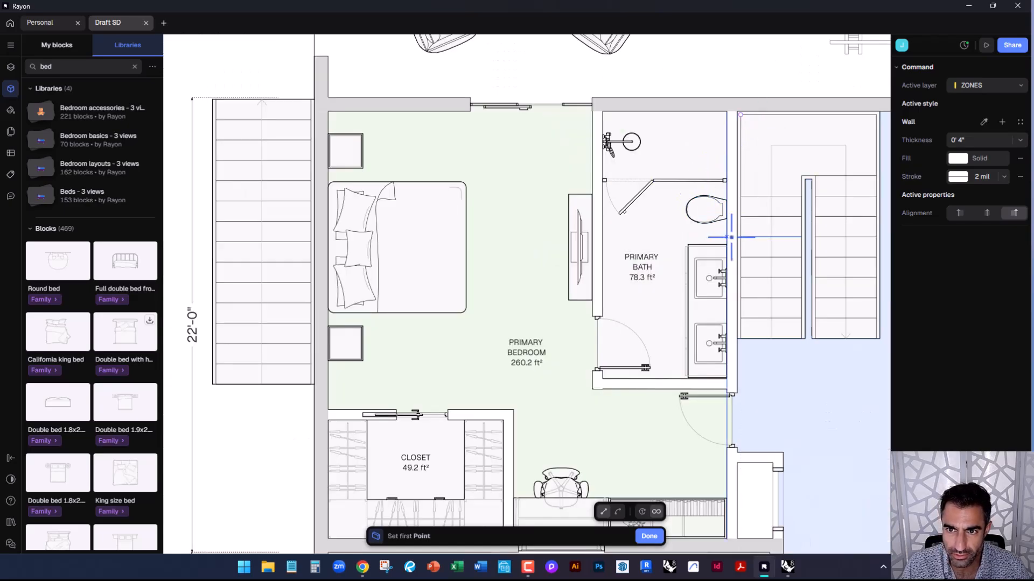
key(Escape)
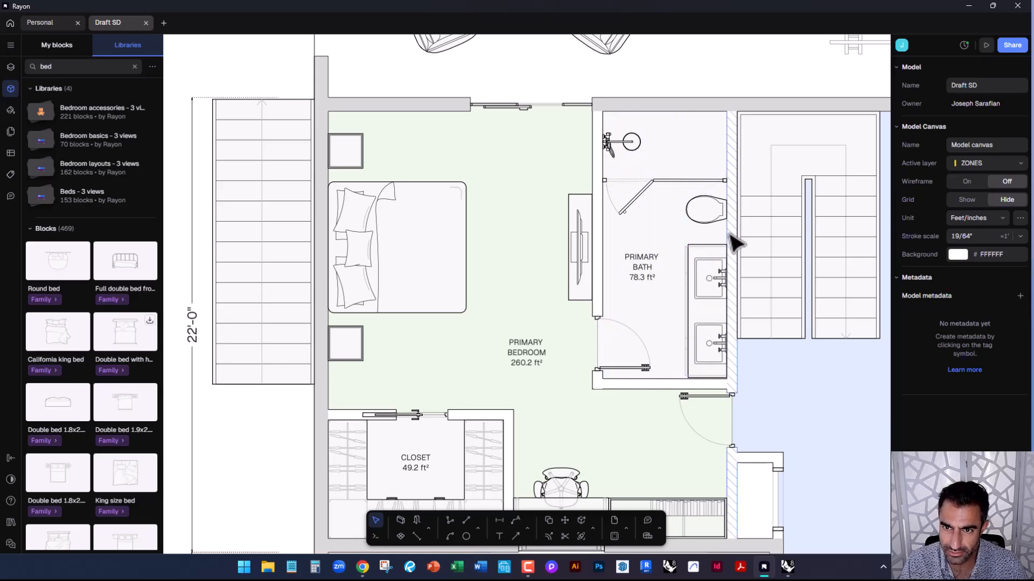
Try to dimension the primary bedroom's width along its upper wall in the second floor plan
middle_drag(358, 180, 427, 273)
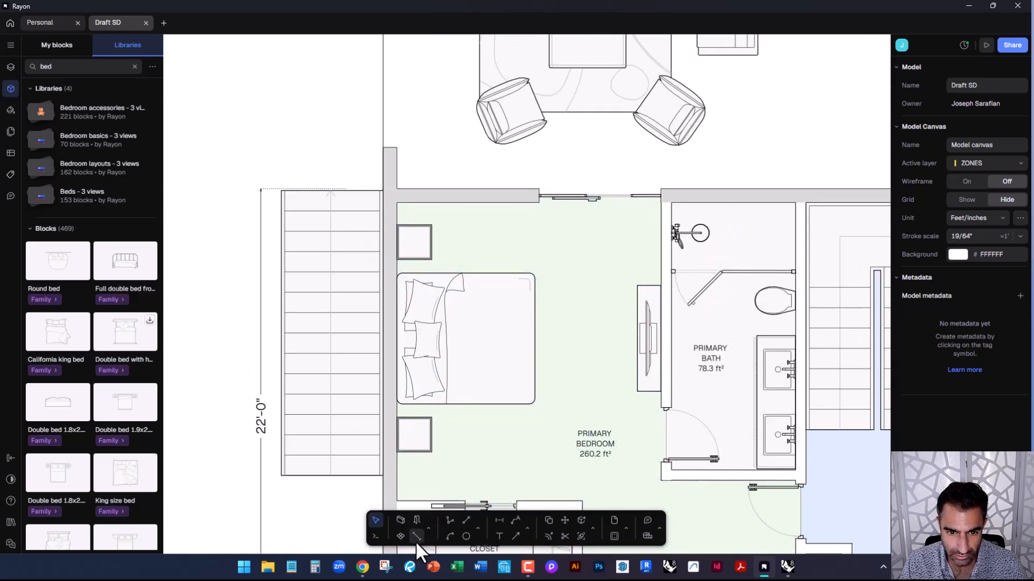
text(d)
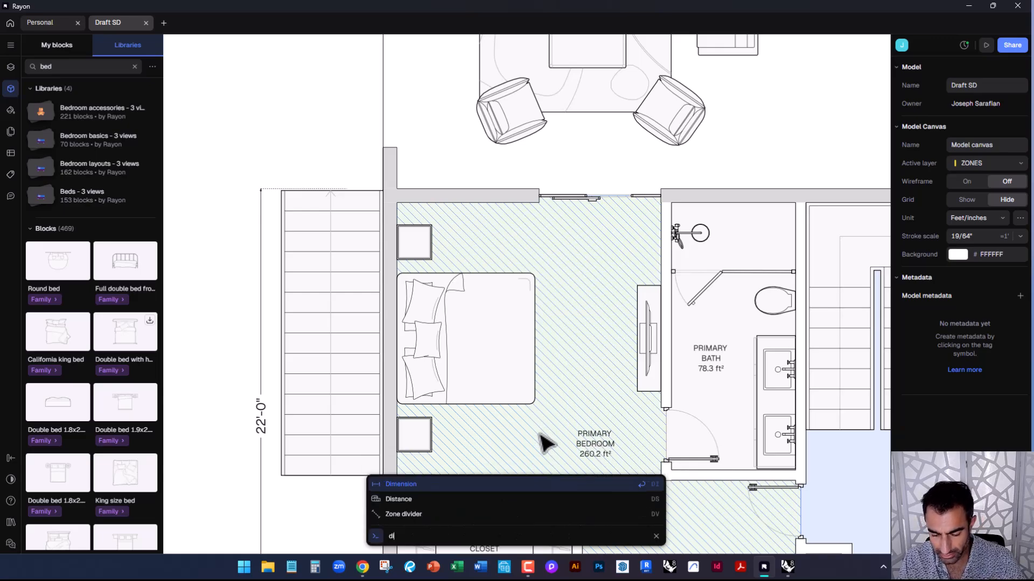
key(Return)
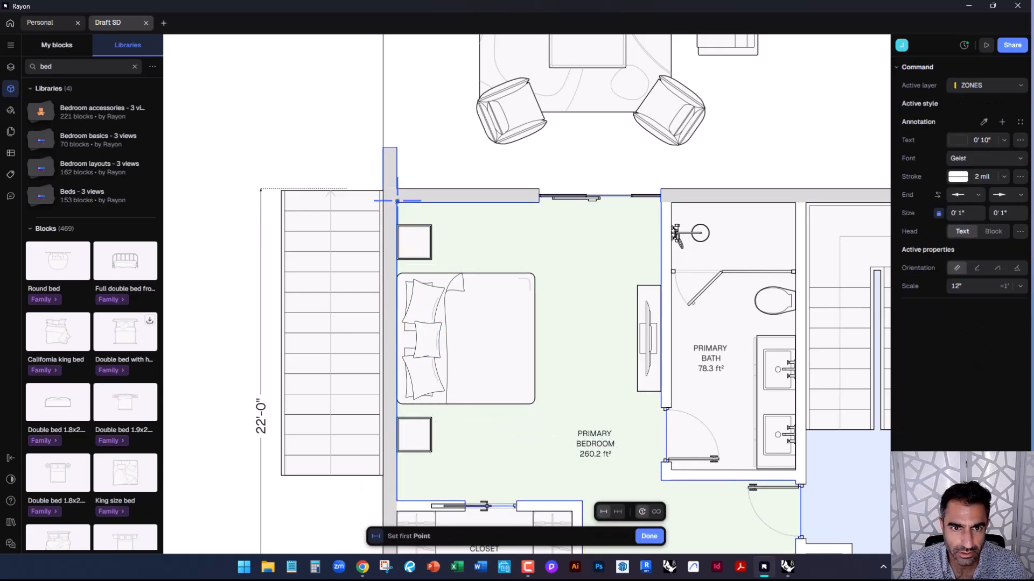
click(397, 201)
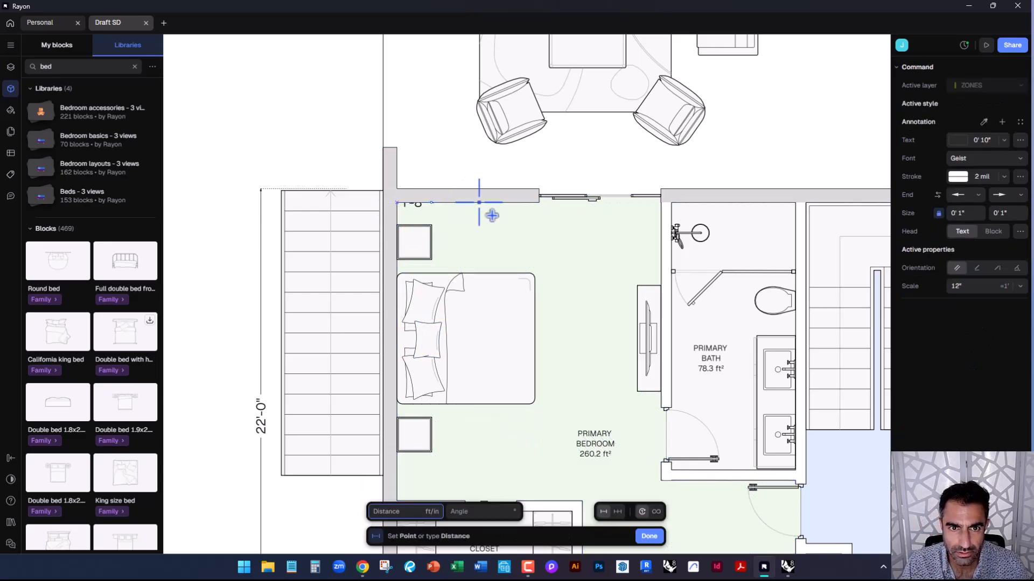
click(661, 198)
key(Escape)
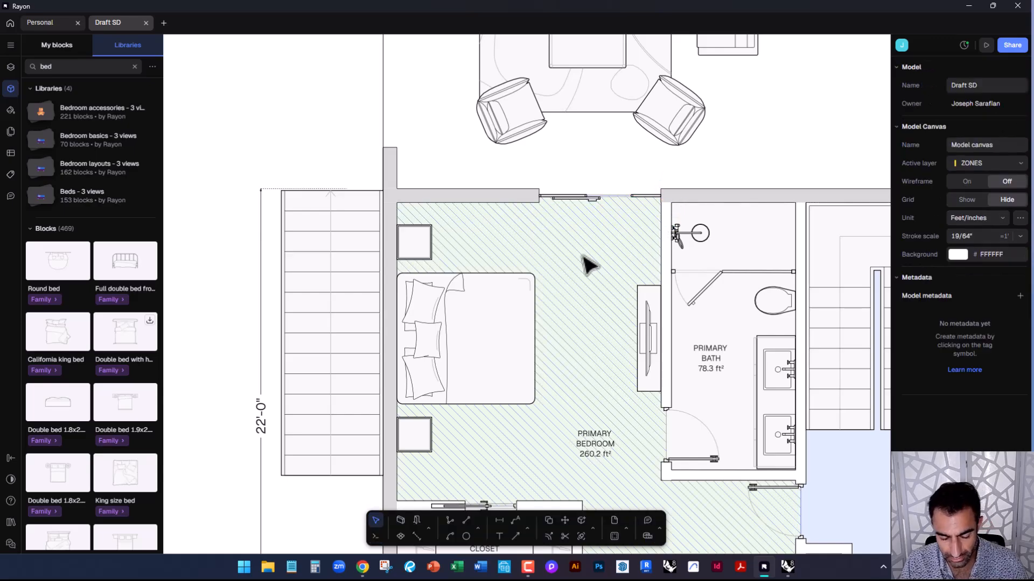
Dimension the primary bedroom's clear width from the bathroom partition to the exterior wall, just above the bed
text(di)
key(Return)
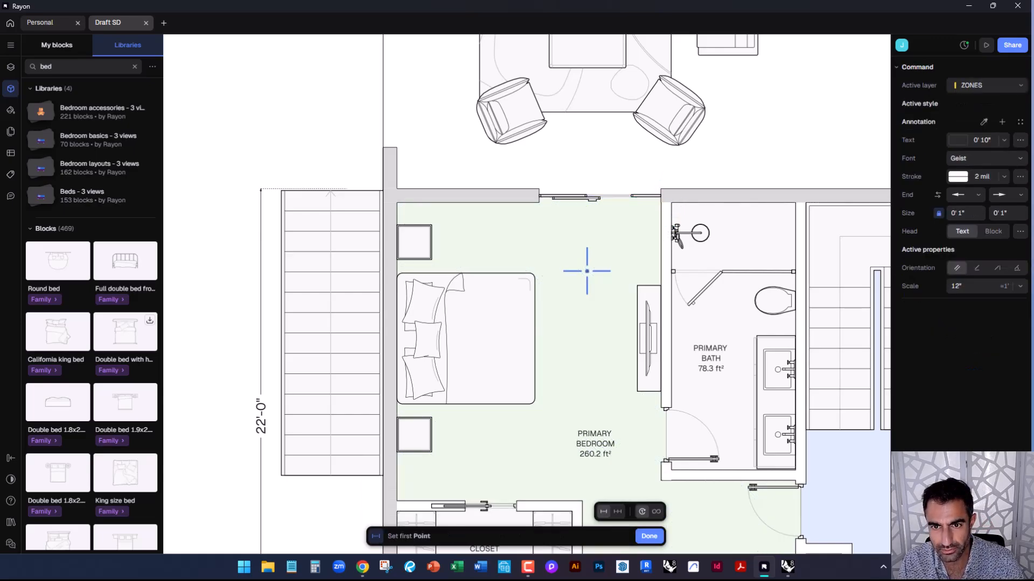
click(661, 261)
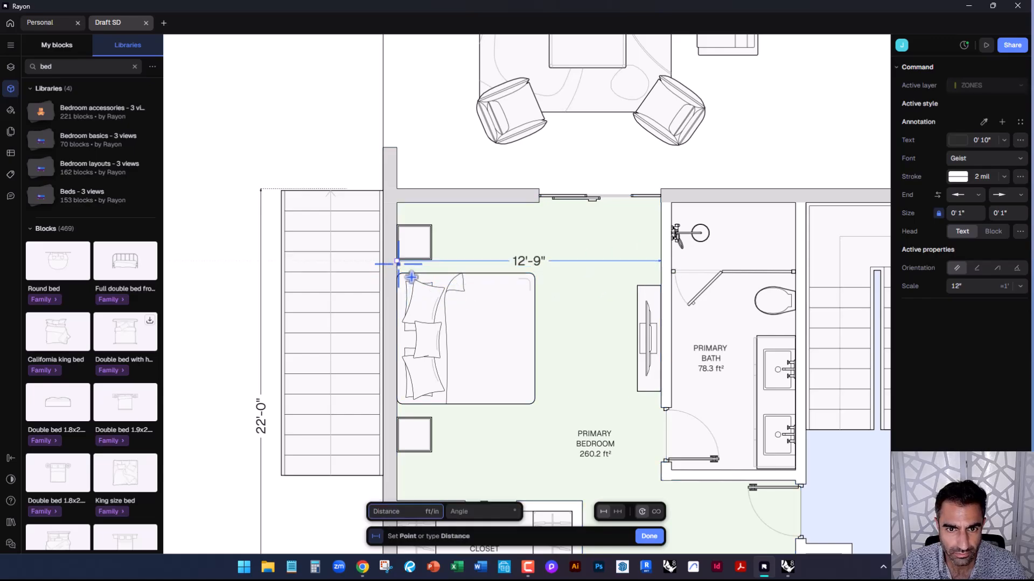
click(411, 278)
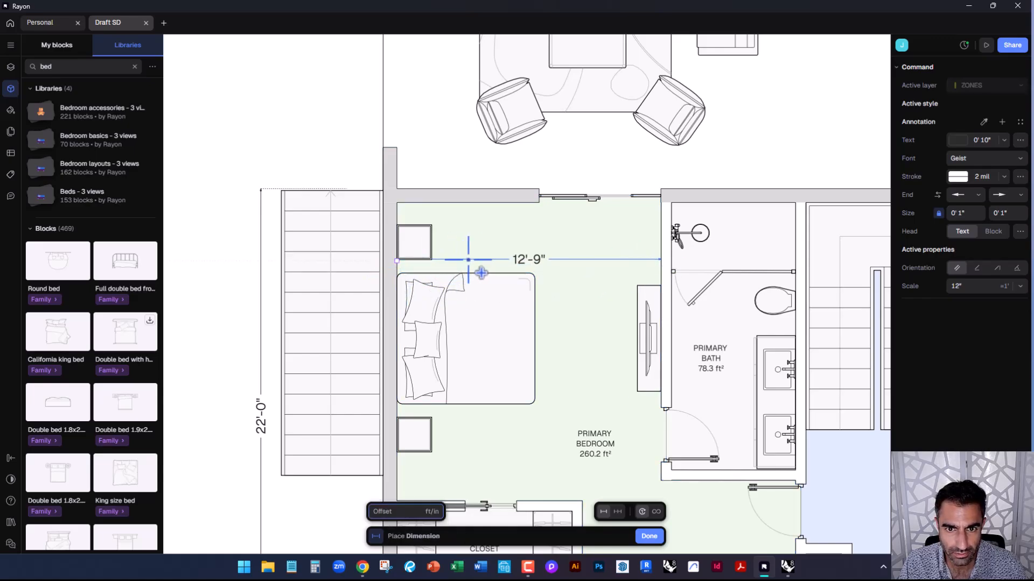
click(535, 264)
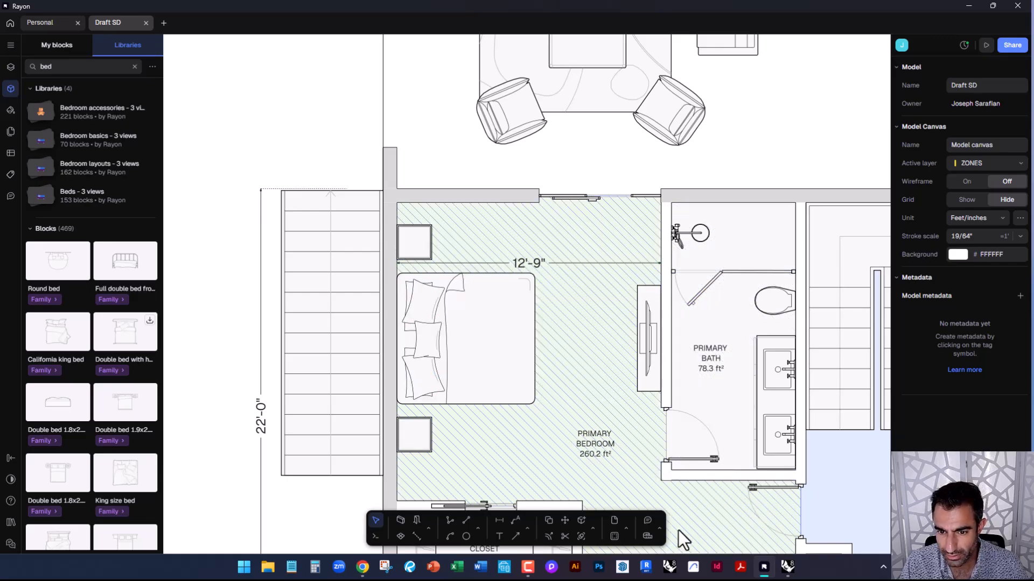
Measure the distance from the bedroom's exterior wall to the wall between the primary bath and the stairs
click(647, 535)
click(398, 214)
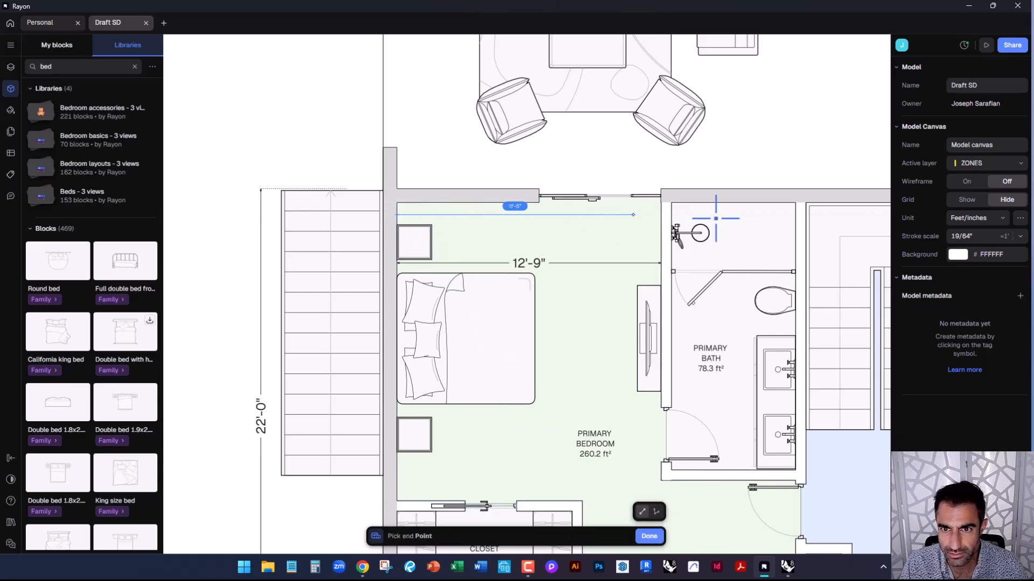
click(799, 217)
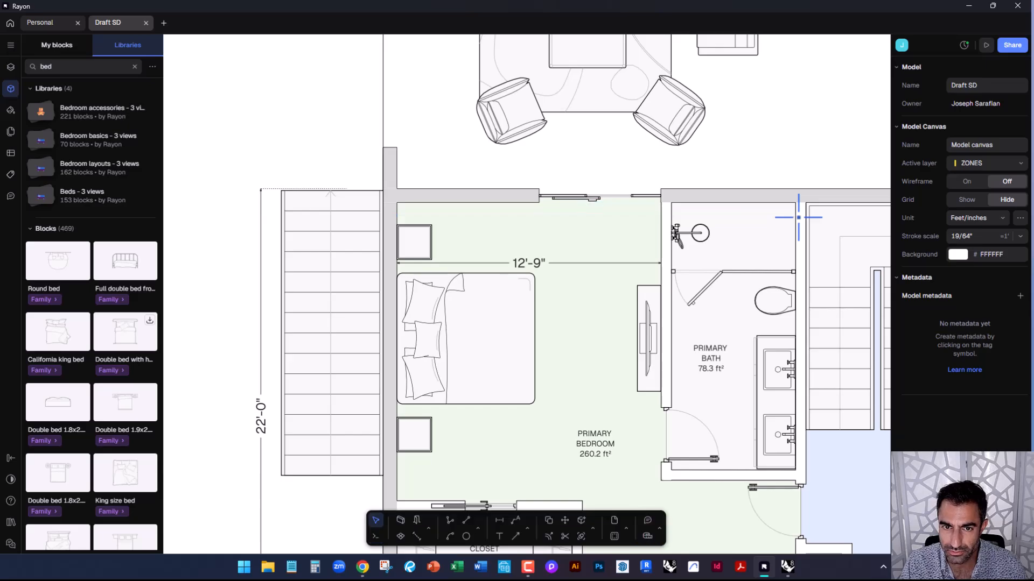
Draw a 4" thick wall about 8'-7" tall on the section's upper floor, between the bed and the central wall
scroll(619, 196, down, 10)
scroll(513, 349, up, 3)
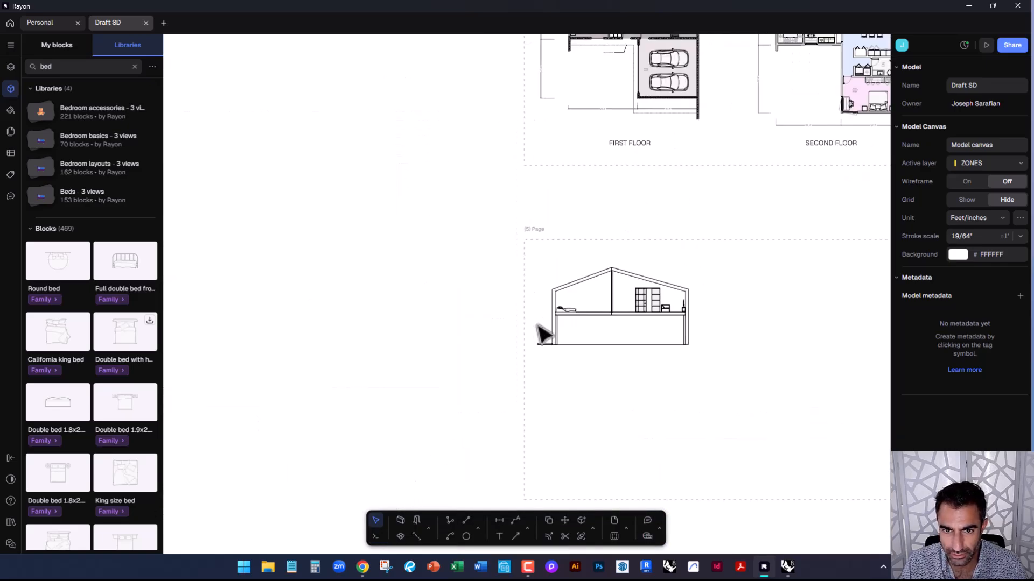
scroll(558, 310, up, 6)
middle_drag(610, 281, 543, 318)
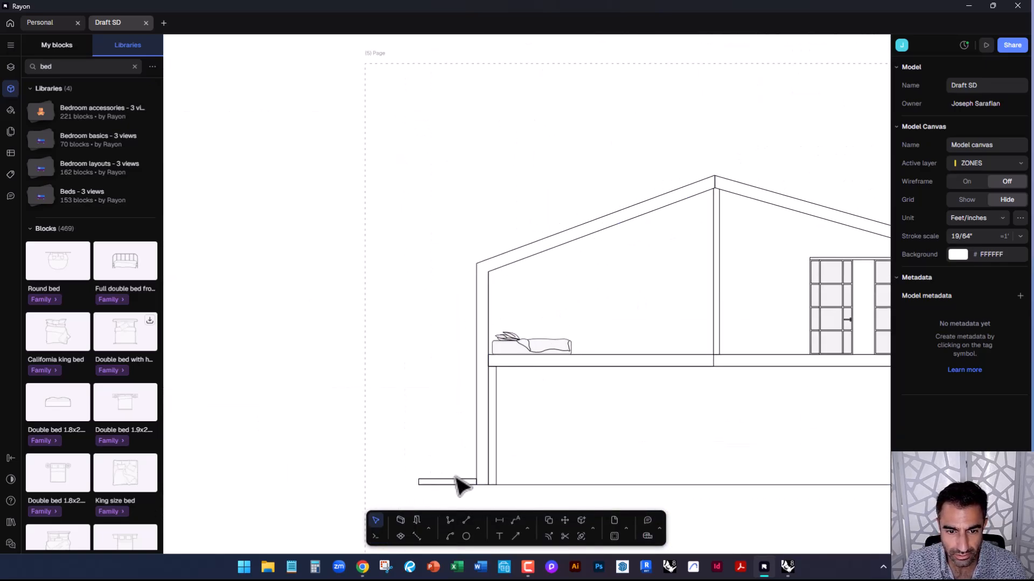
click(415, 521)
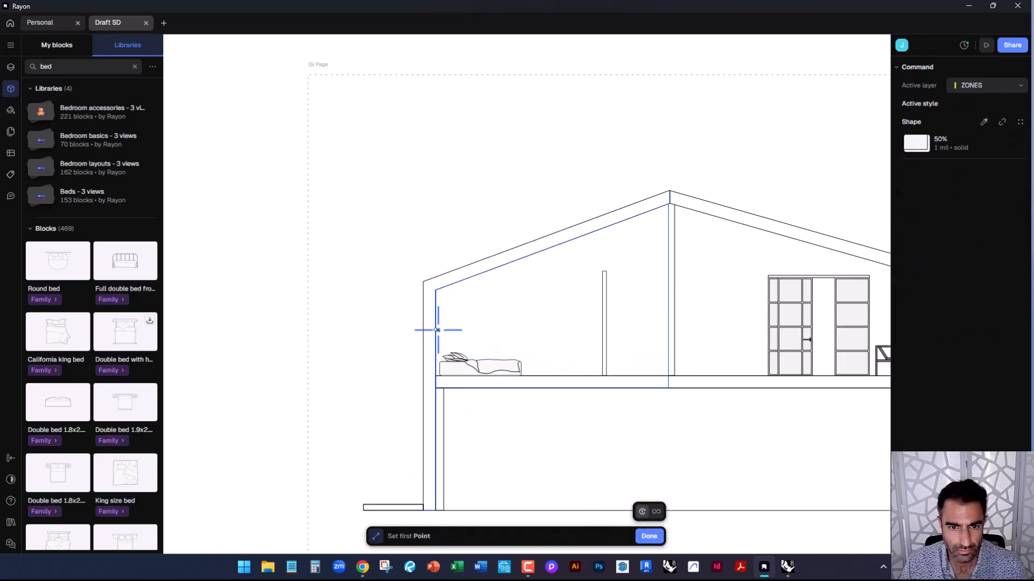
Draw a horizontal 12'-9" guide line above the bed, starting from the exterior wall's inner face
click(436, 330)
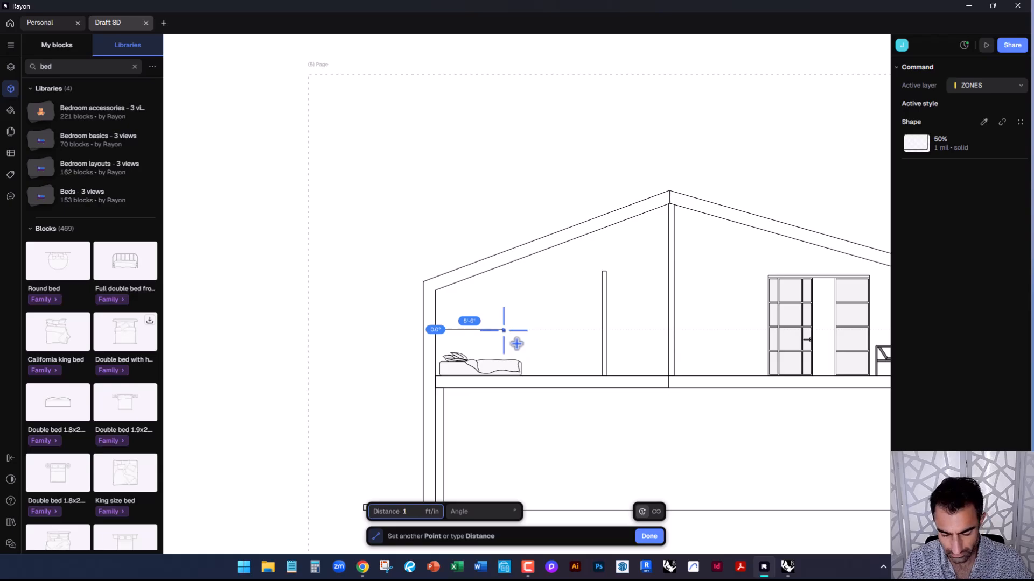
text(12'9)
key(Tab)
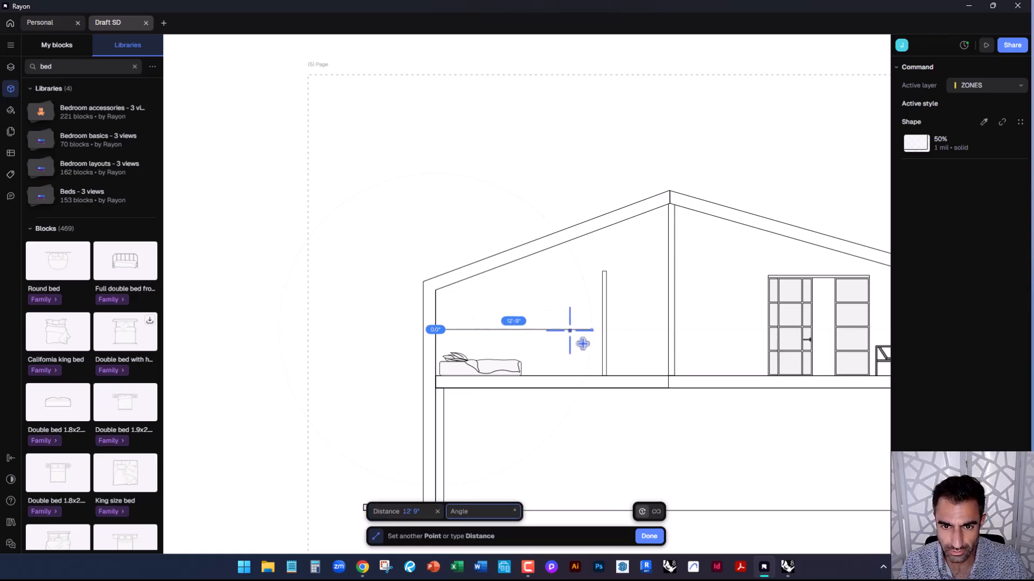
key(Return)
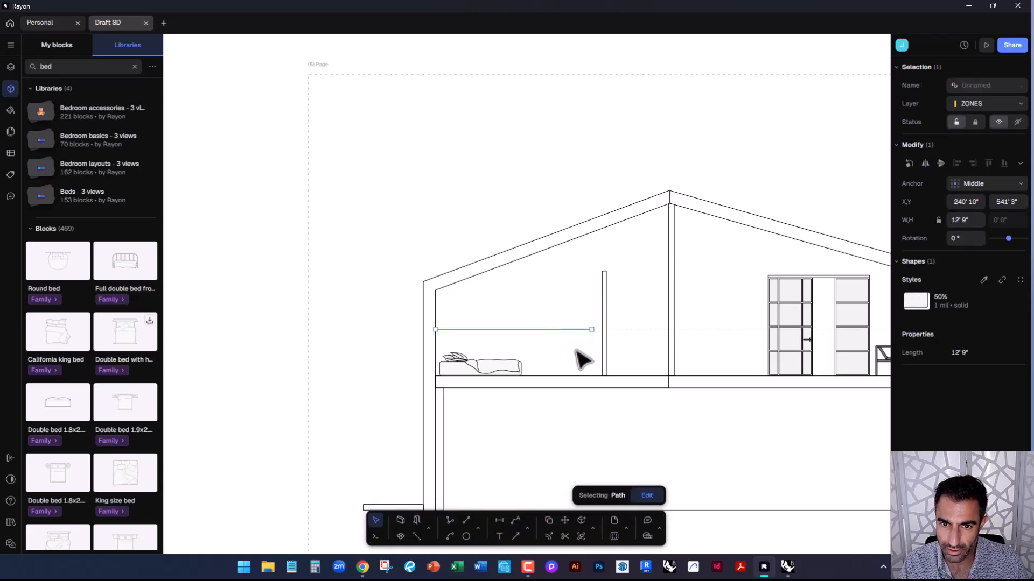
Move the new partition wall so its bed-side face meets the guide line's end, and delete the guide line
click(605, 348)
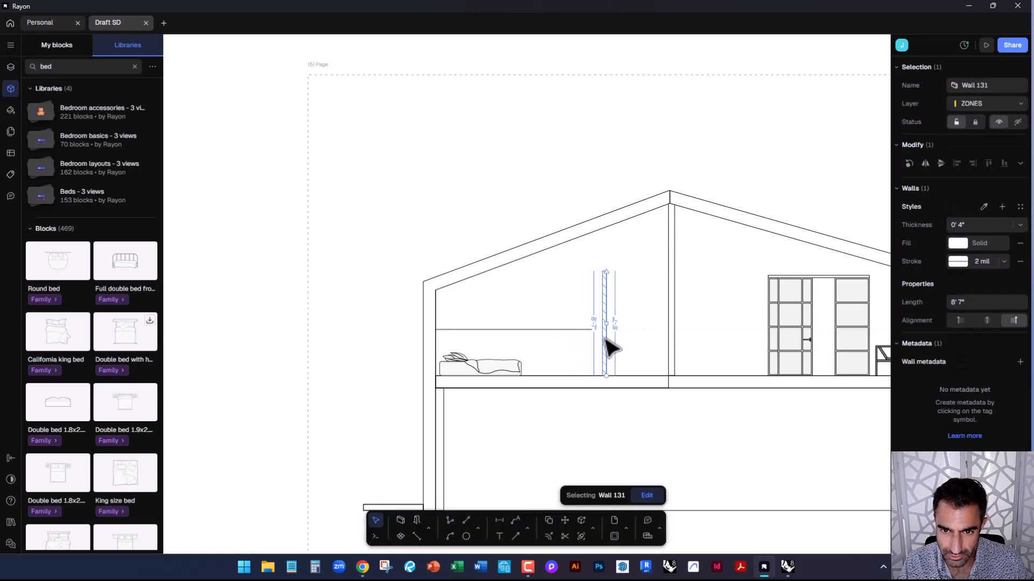
scroll(603, 338, up, 5)
drag(611, 325, 535, 325)
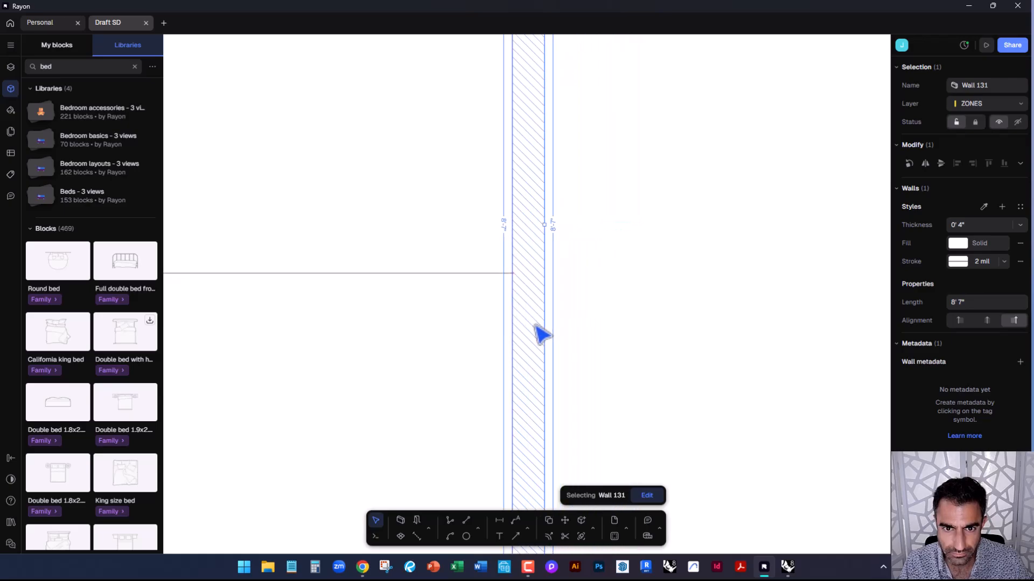
click(576, 326)
scroll(584, 242, down, 5)
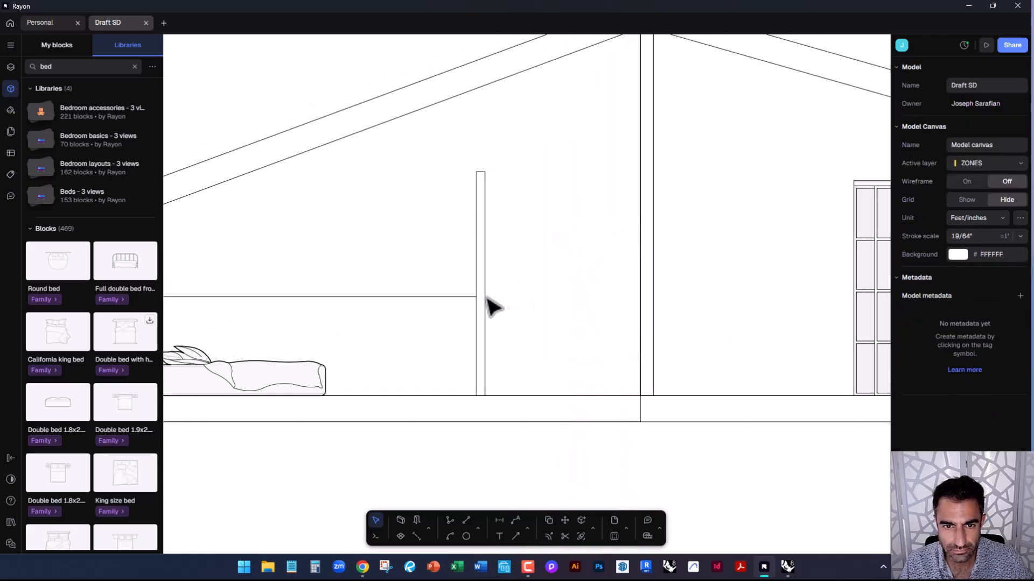
click(455, 298)
key(Delete)
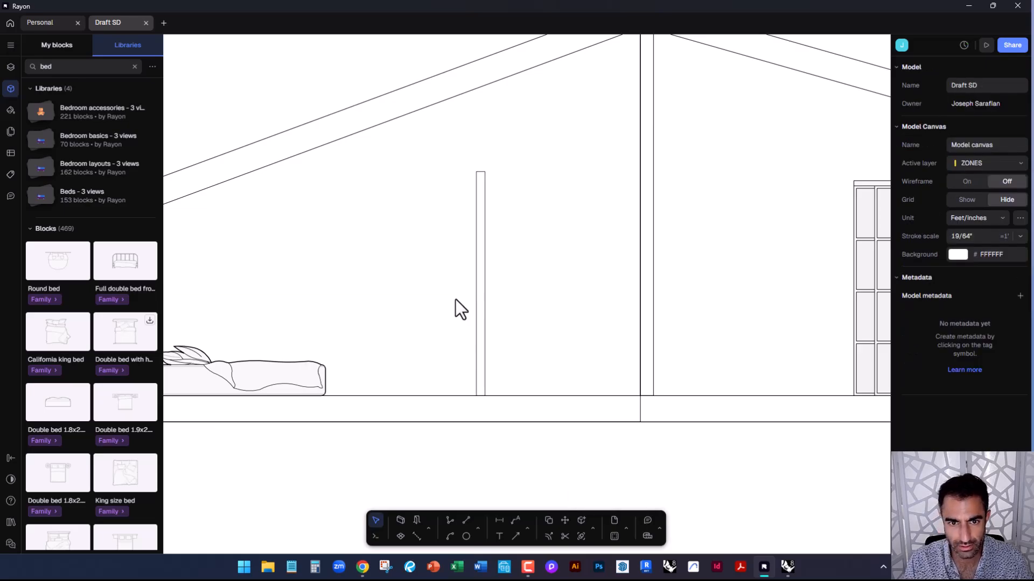
Try to lay out a 19'-3" guide line from the exterior wall's inner face across the upper floor
scroll(455, 299, down, 3)
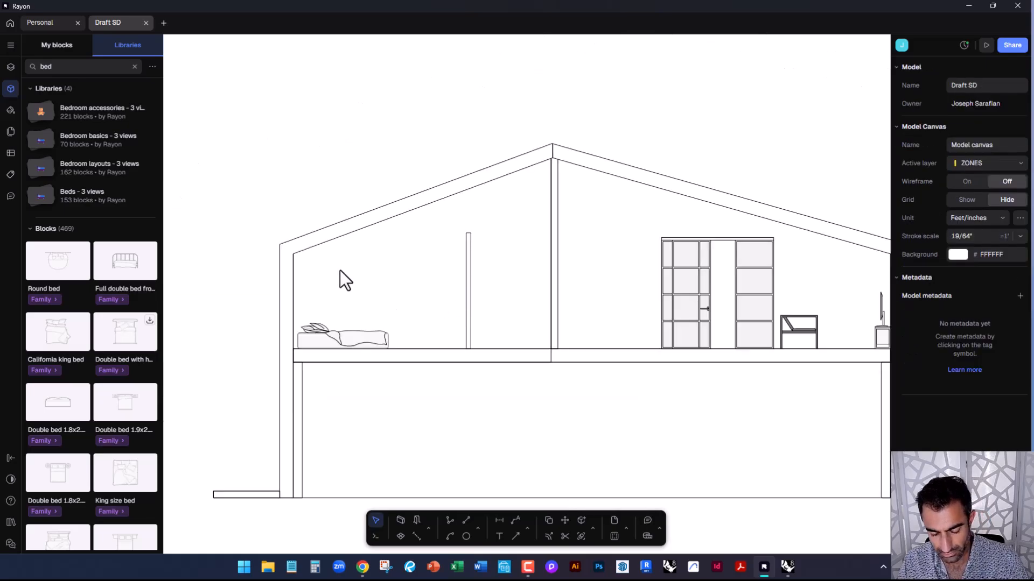
key(l)
click(293, 289)
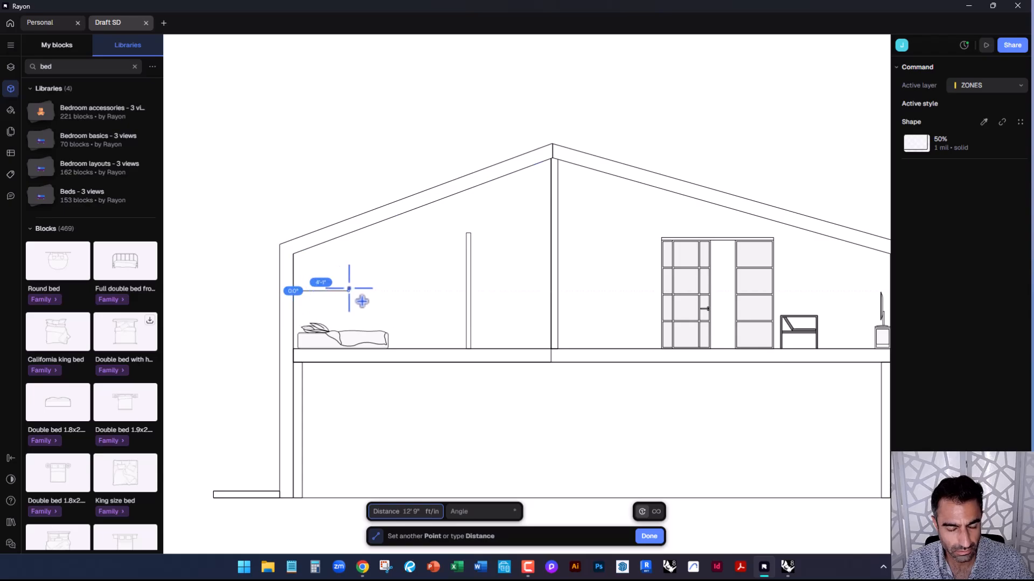
text(19' )
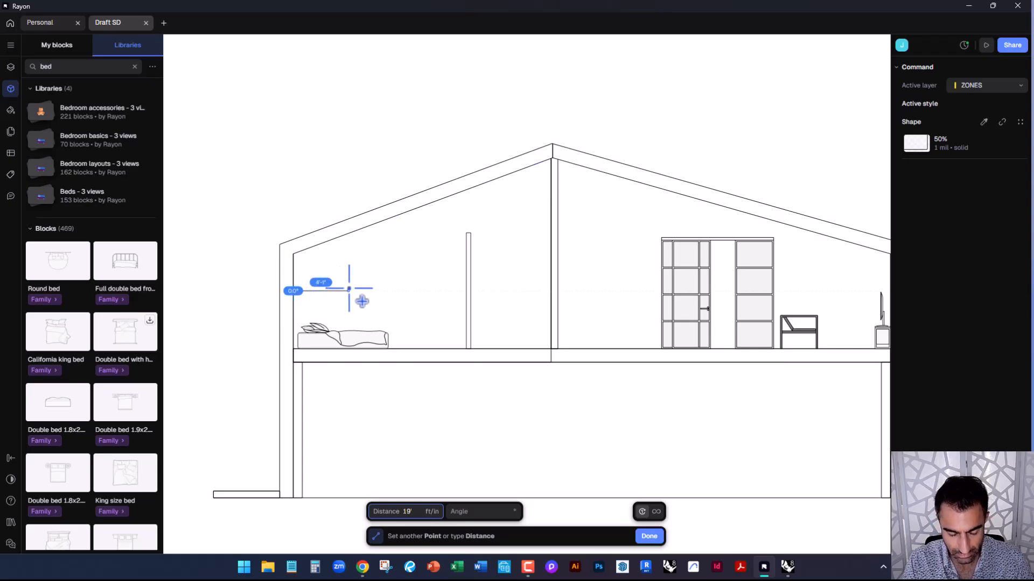
text(3)
key(Tab)
key(Return)
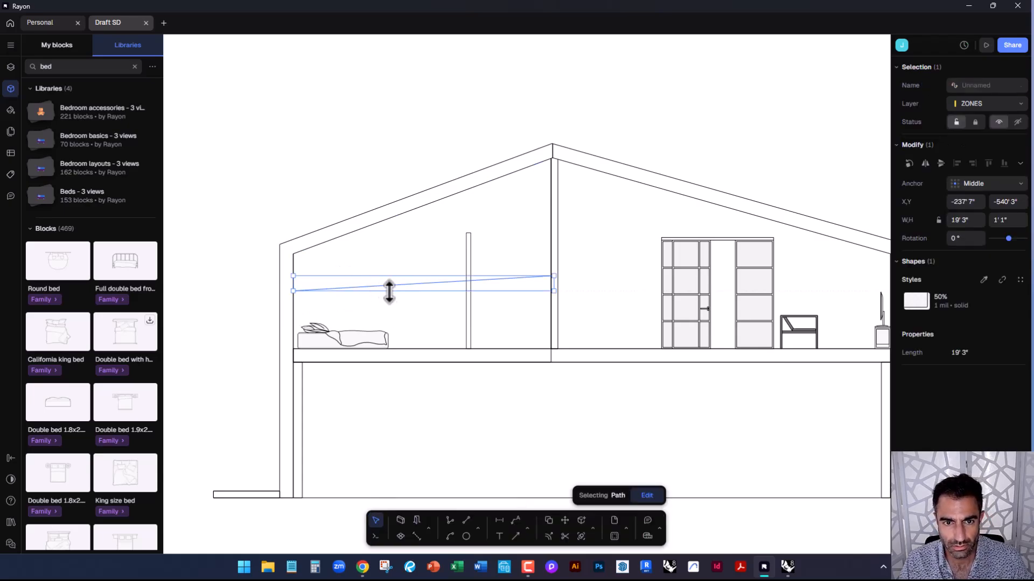
key(Delete)
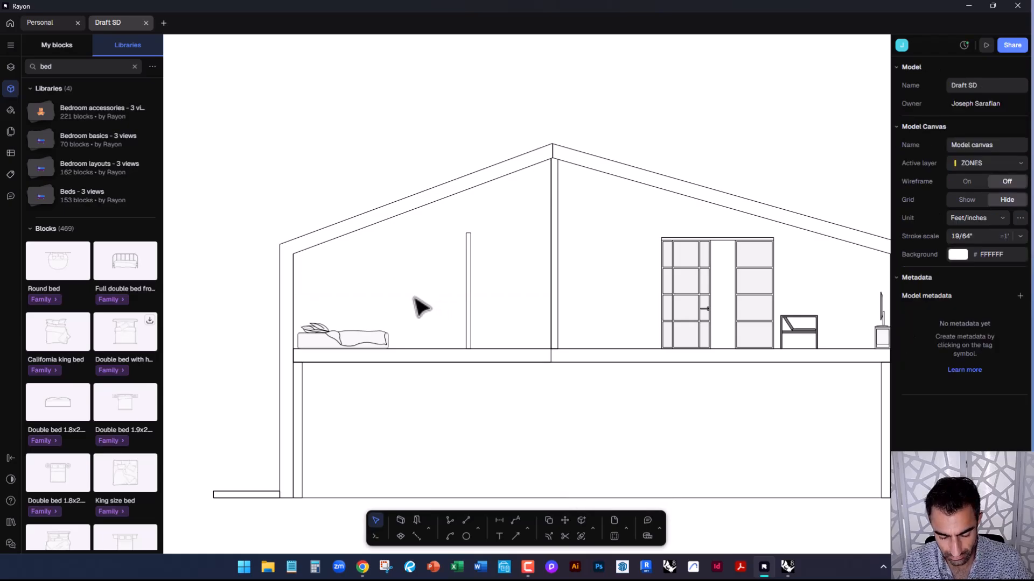
Draw a horizontal 19'-3" guide line above the bed from the exterior wall's inner face toward the central wall
key(l)
key(Return)
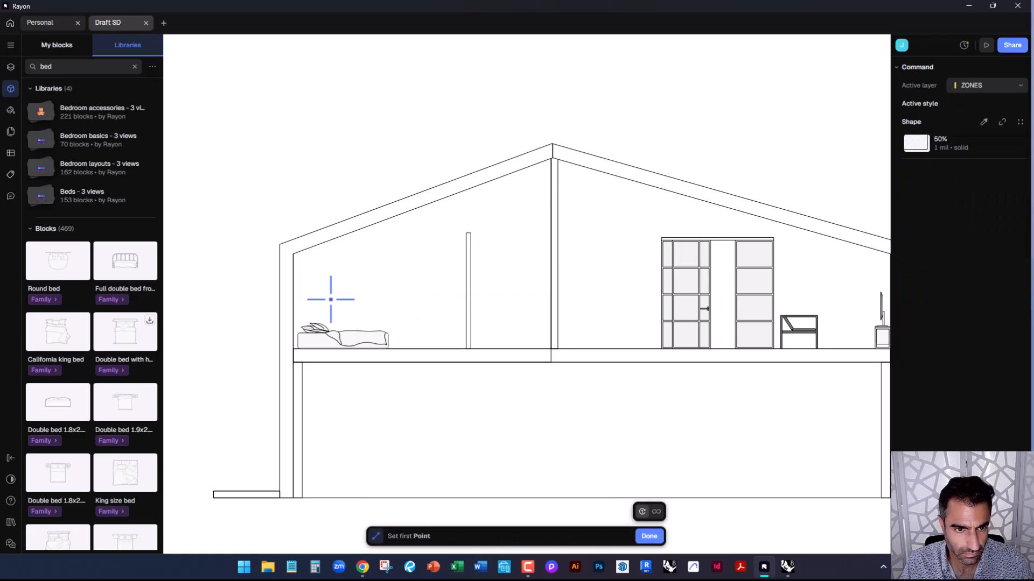
click(291, 299)
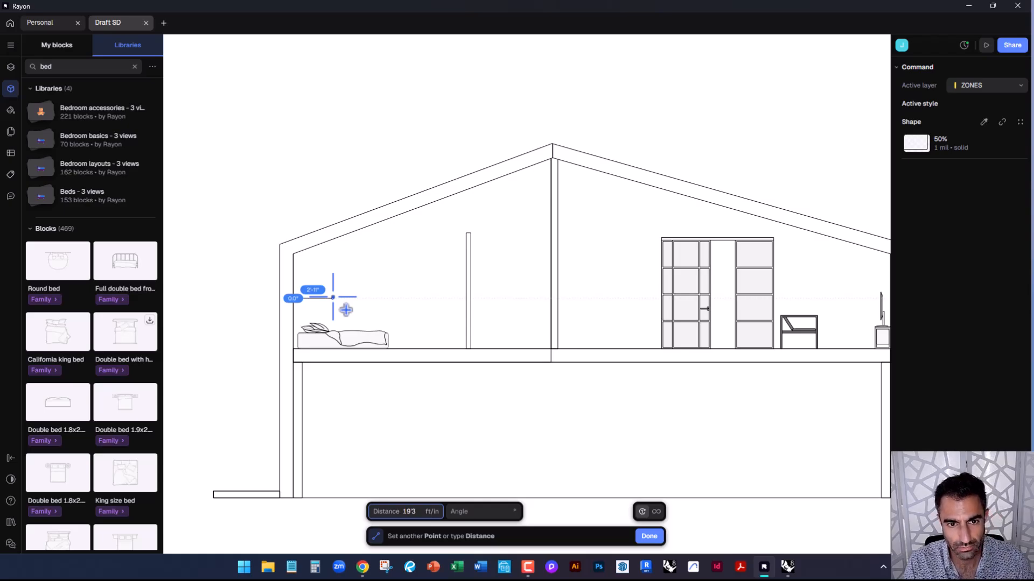
text(19'3)
key(Tab)
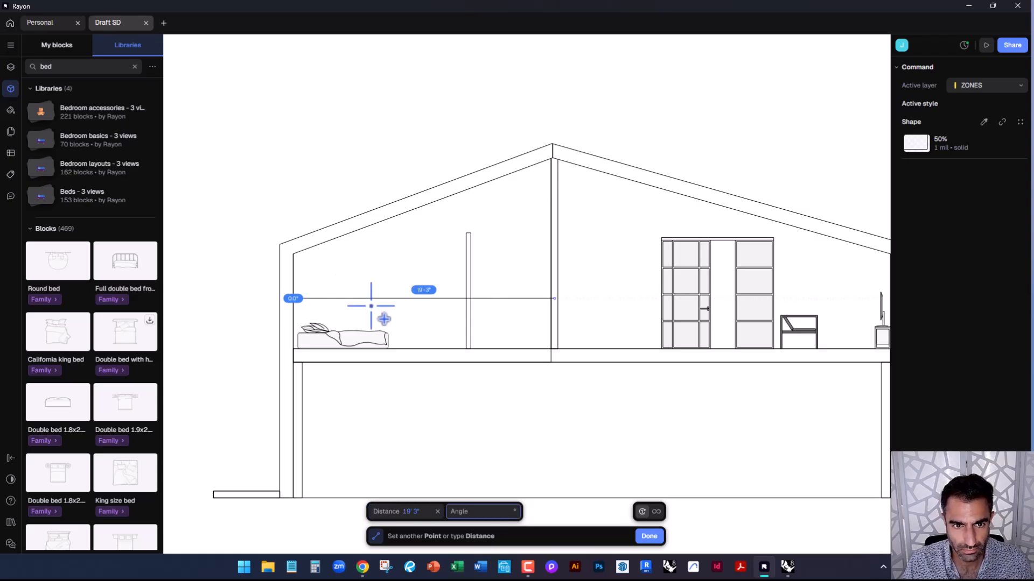
key(Return)
key(Escape)
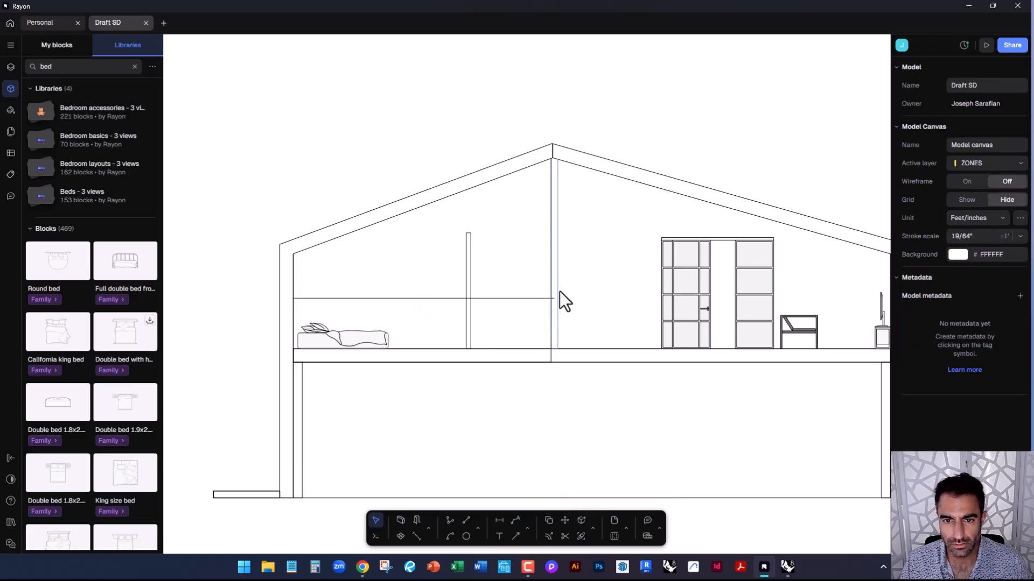
Delete the path outlining the bed-side half of the section's upper floor
click(551, 359)
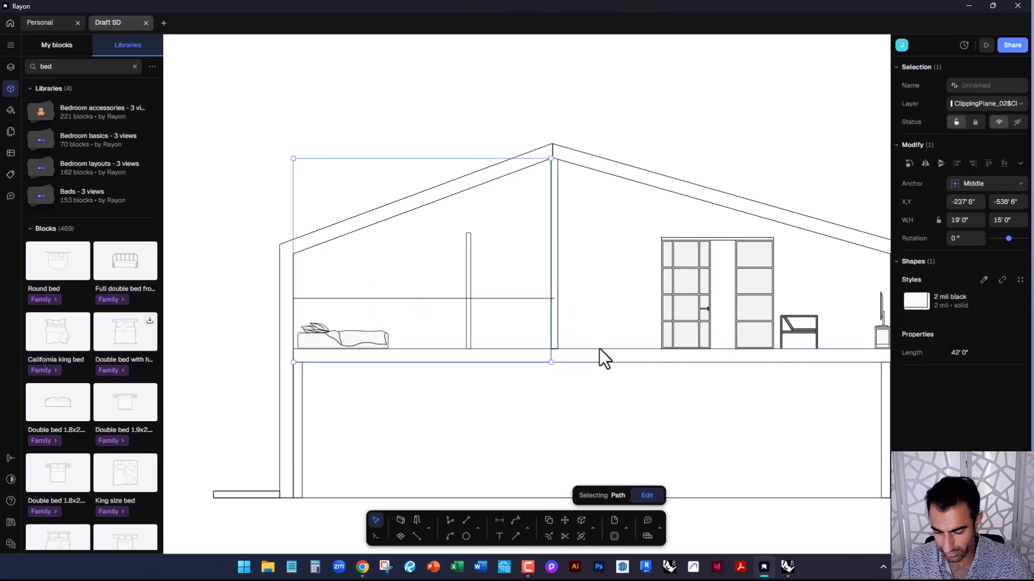
key(Delete)
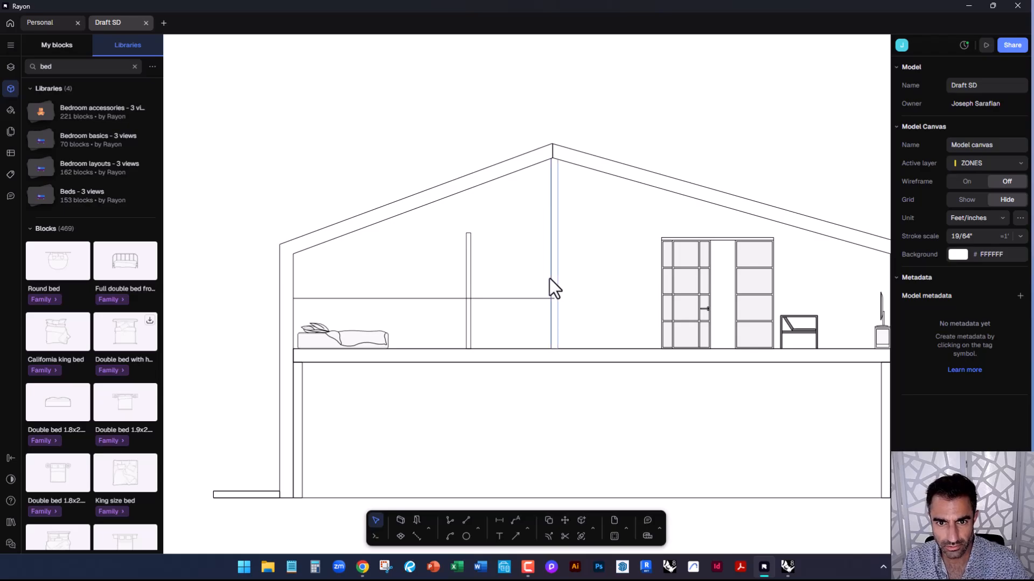
click(470, 265)
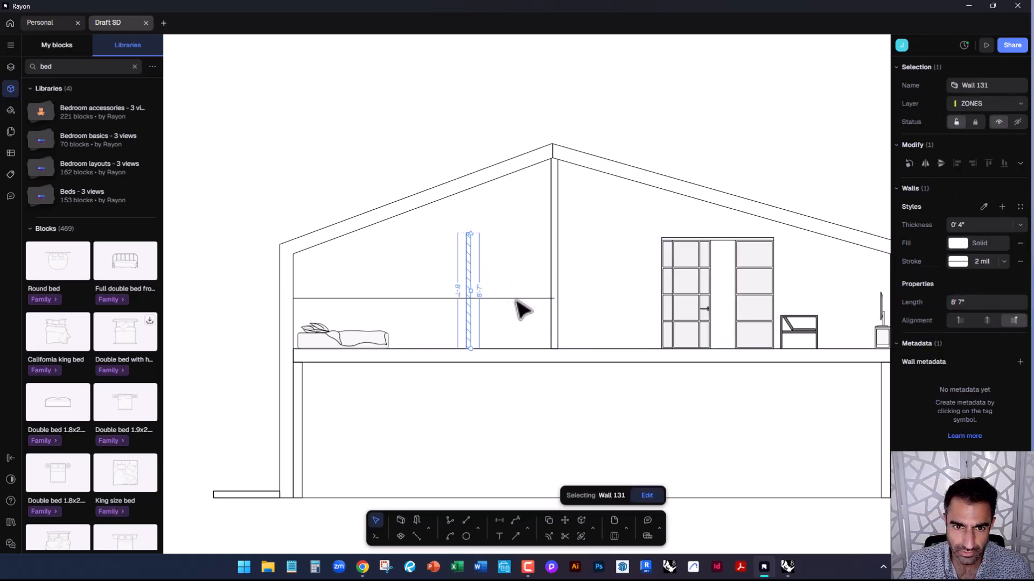
key(Escape)
Create a reusable wall style named Interior Wall 2 from the partition beside the bed
scroll(471, 299, up, 3)
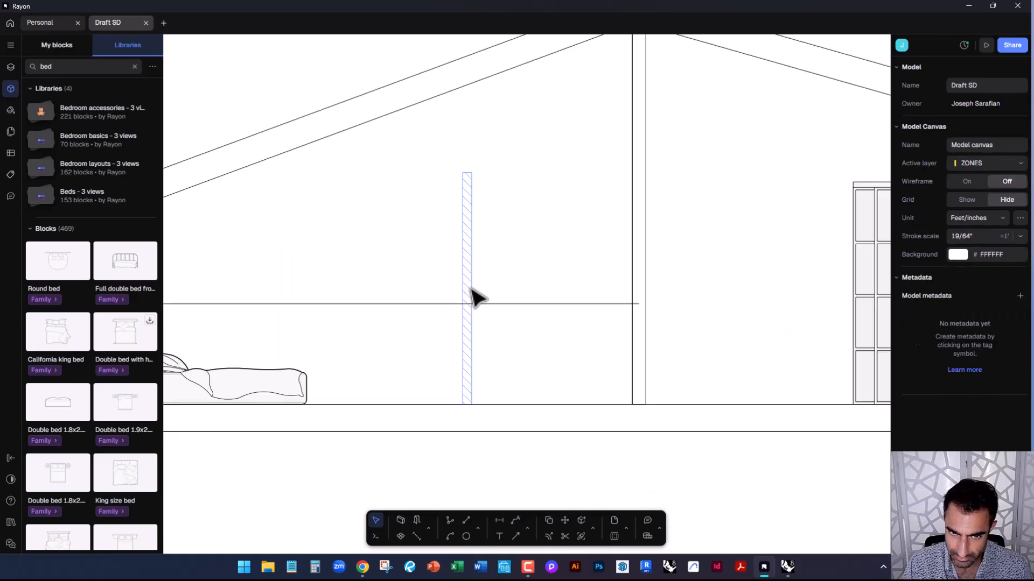
click(471, 290)
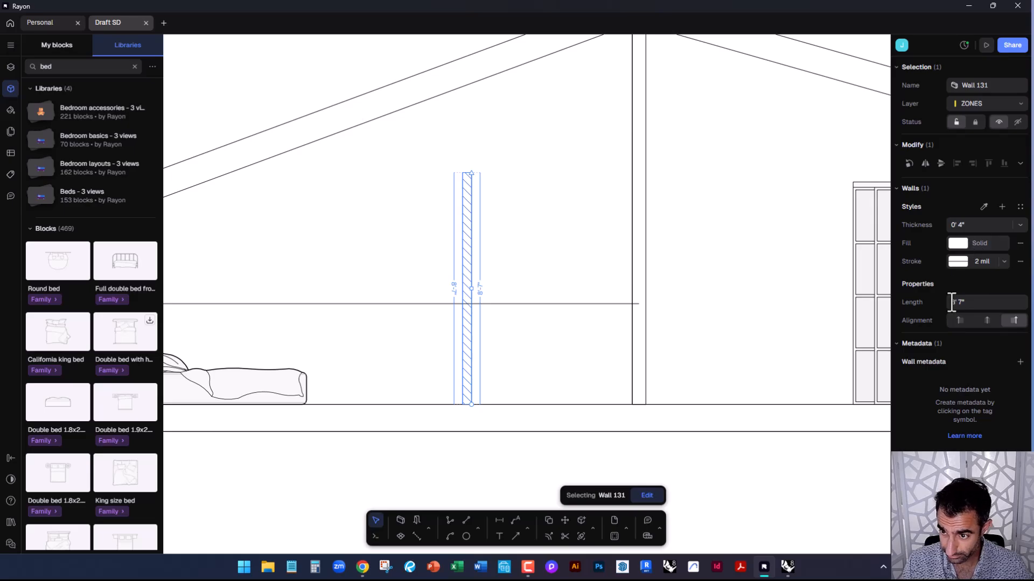
key(Escape)
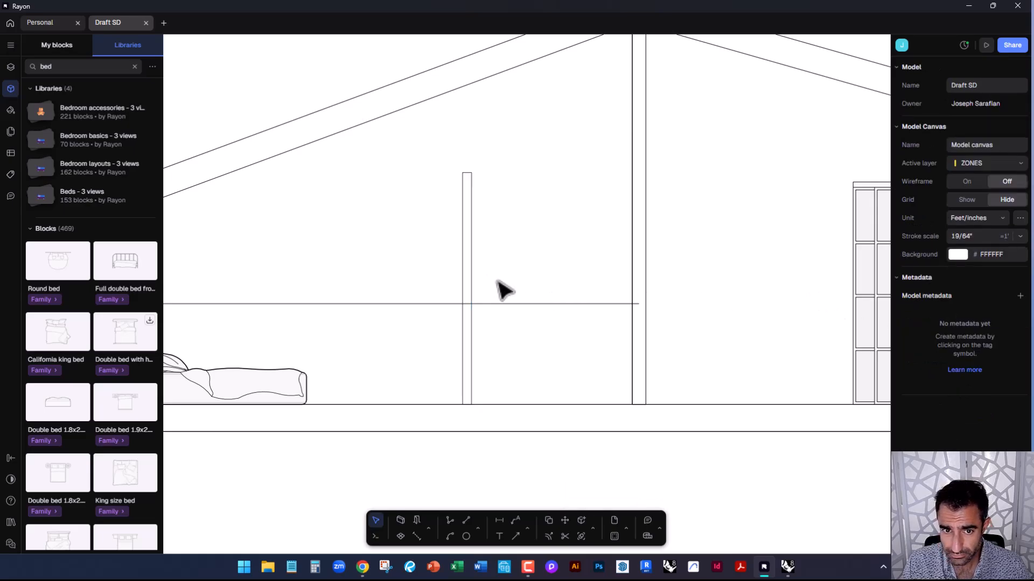
click(463, 275)
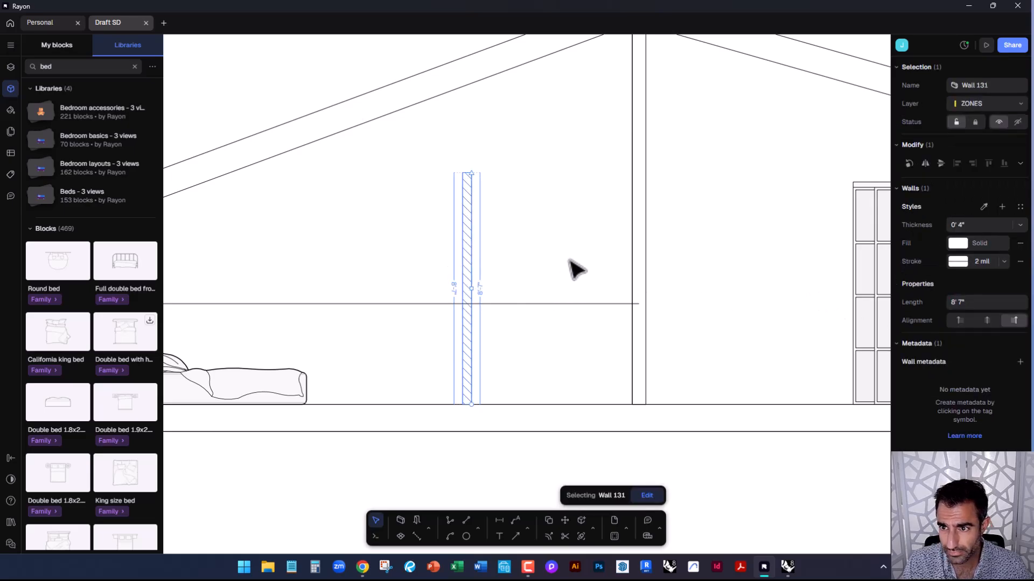
click(985, 245)
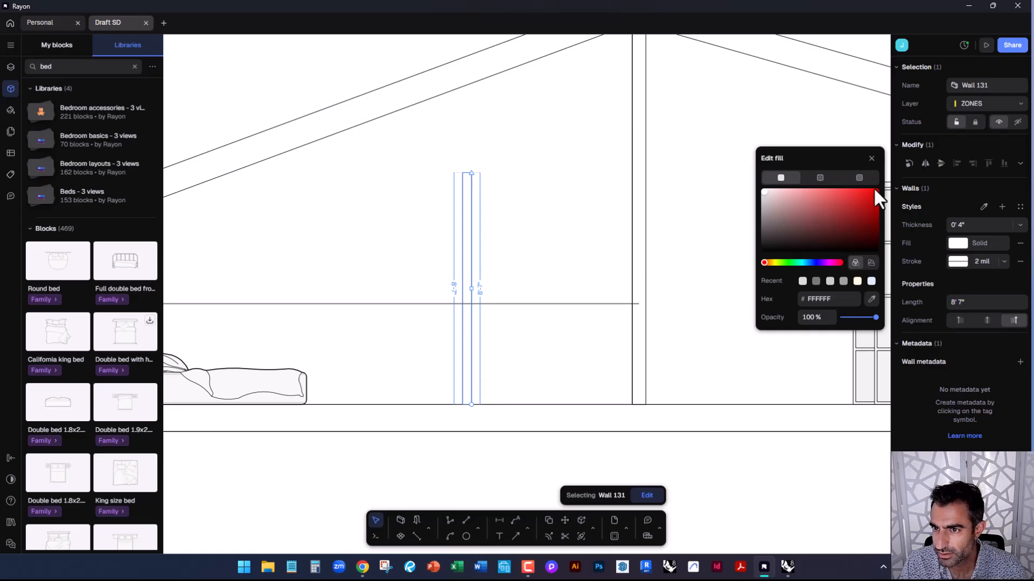
click(872, 163)
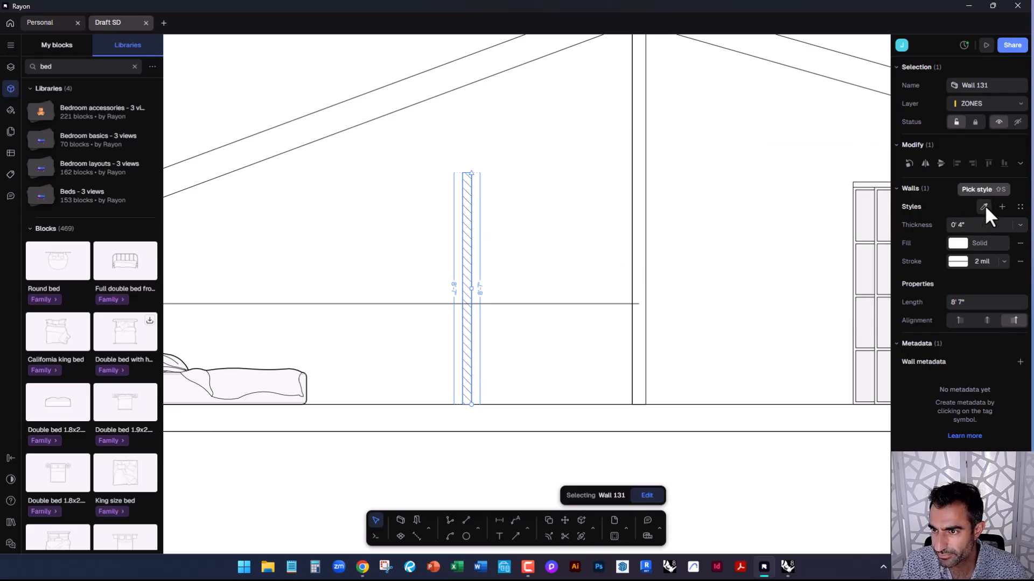
click(1000, 206)
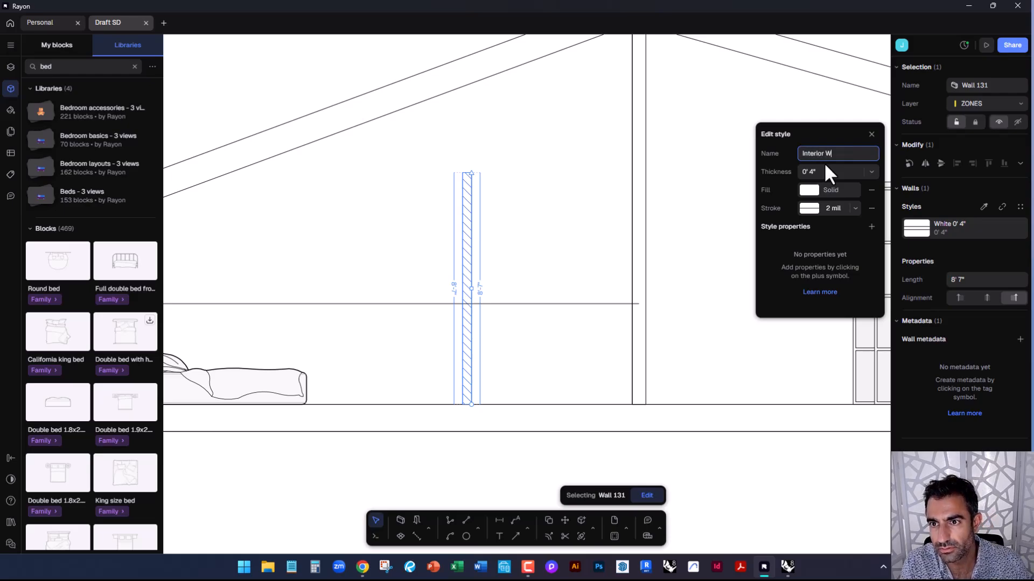
Give the Interior Wall 2 style a 6" thickness and a solid light grey D9D9D9 fill
click(872, 172)
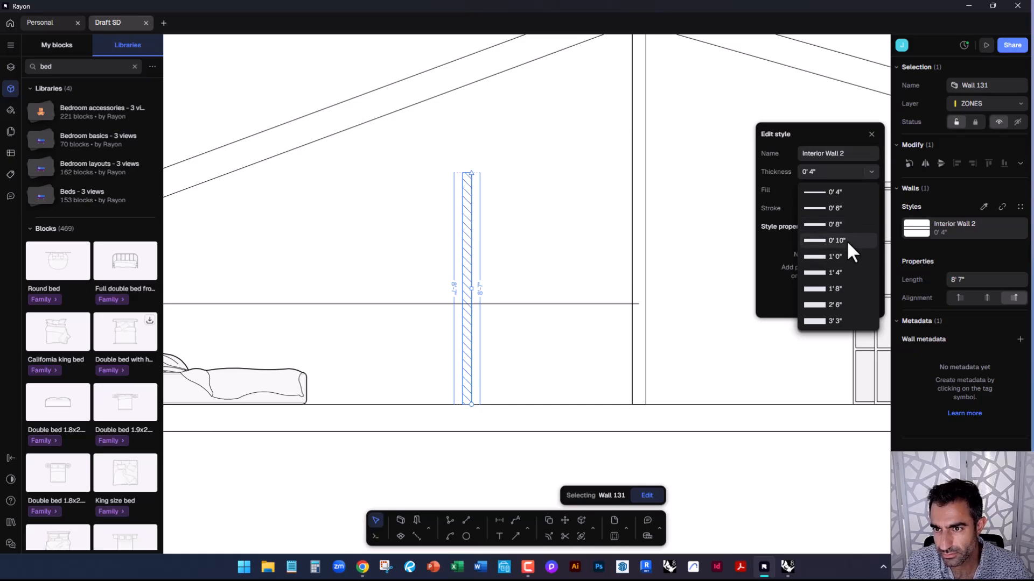
click(849, 208)
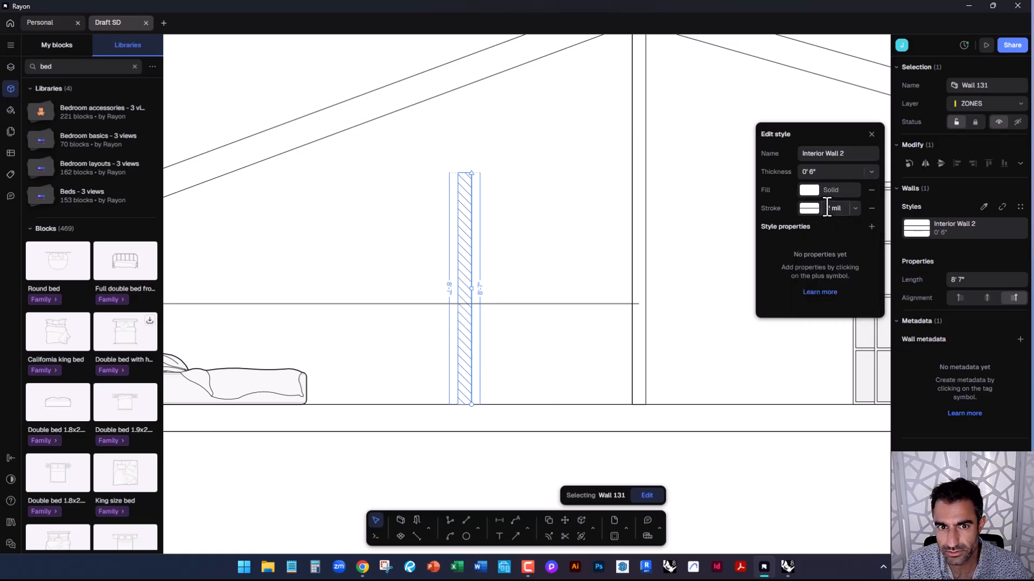
click(843, 192)
drag(799, 199, 757, 175)
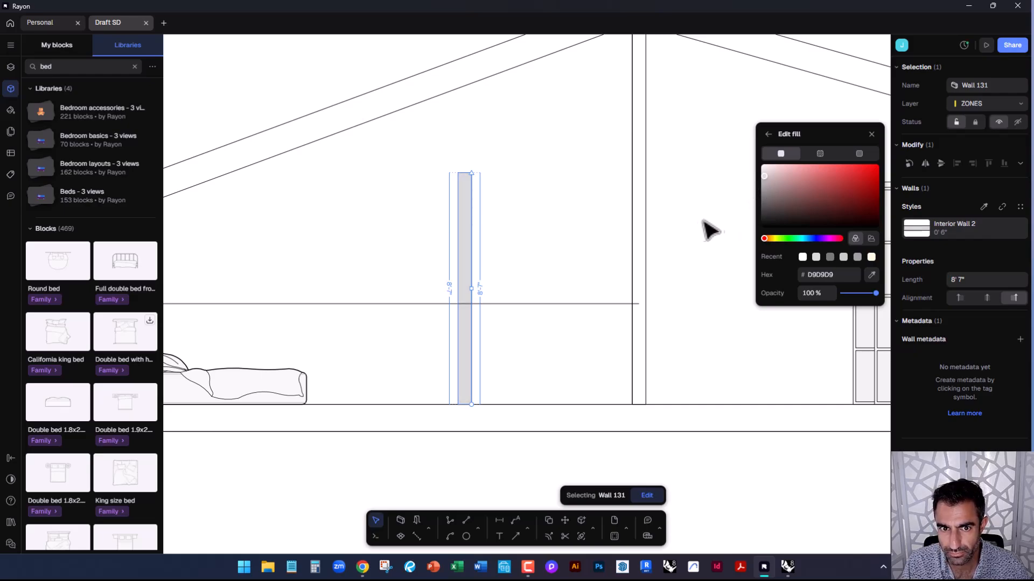
click(673, 275)
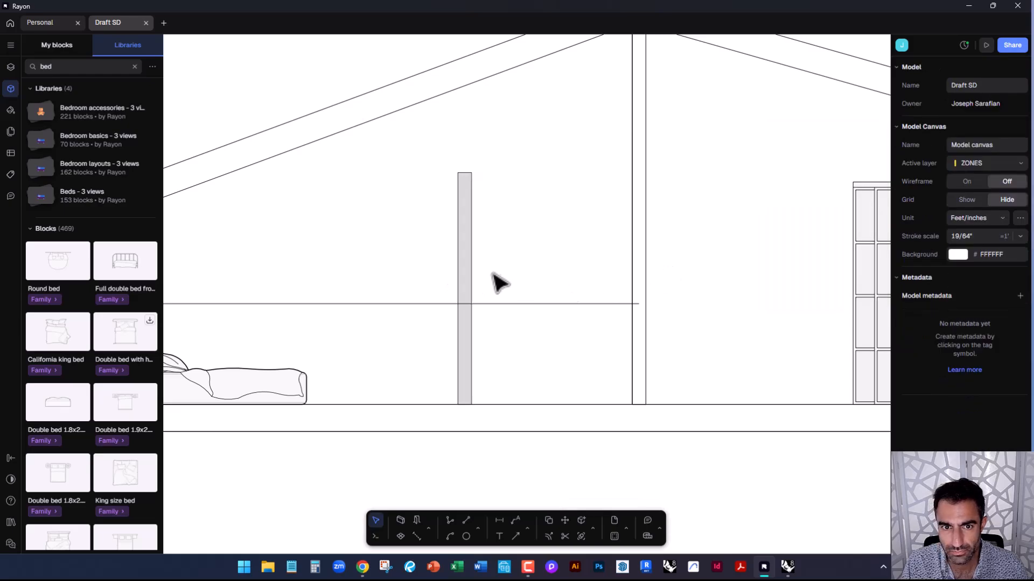
Stretch the top of the partition beside the bed up into the sloped roof, about 12'-1" tall
click(485, 270)
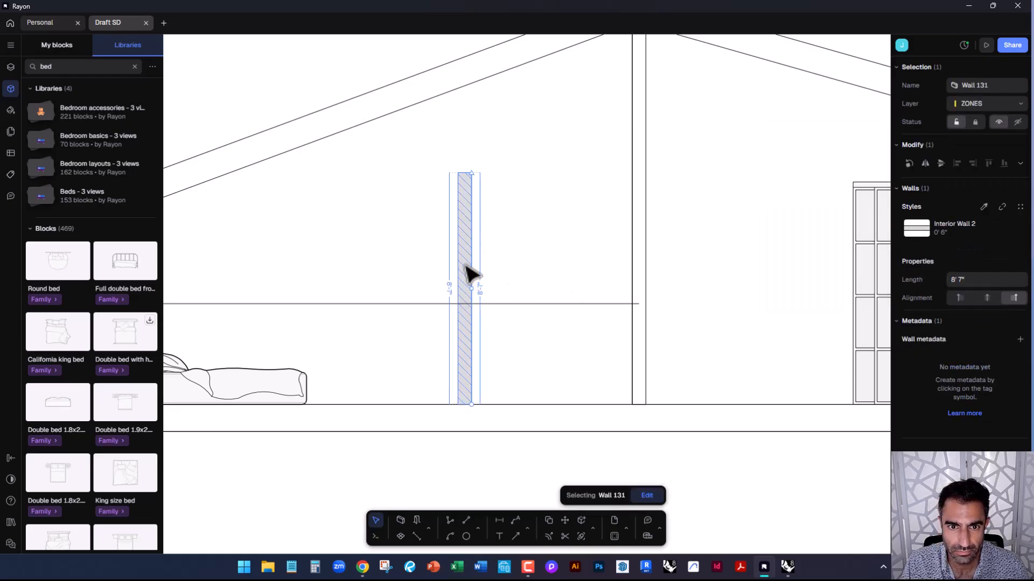
drag(472, 173, 471, 84)
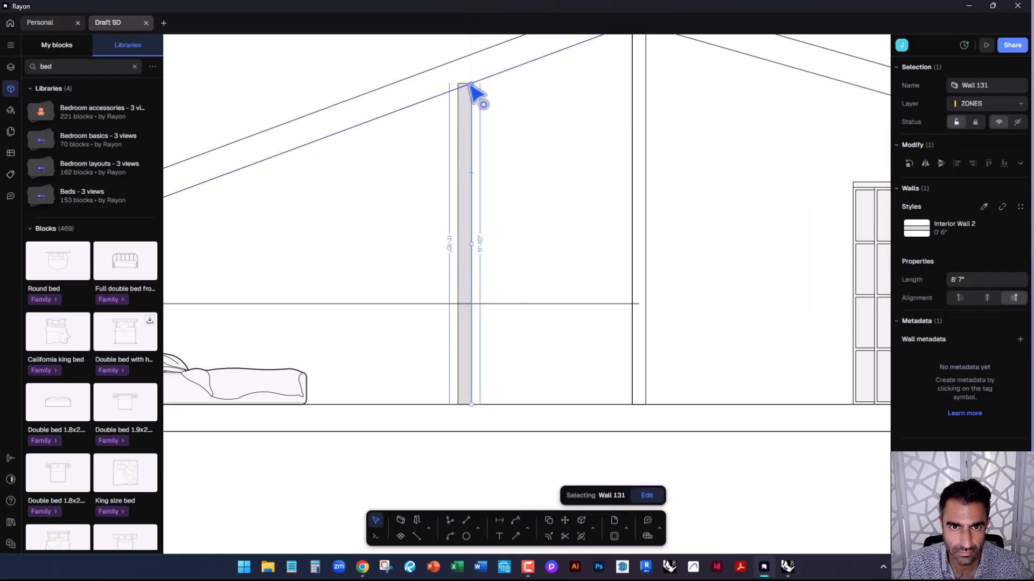
click(485, 102)
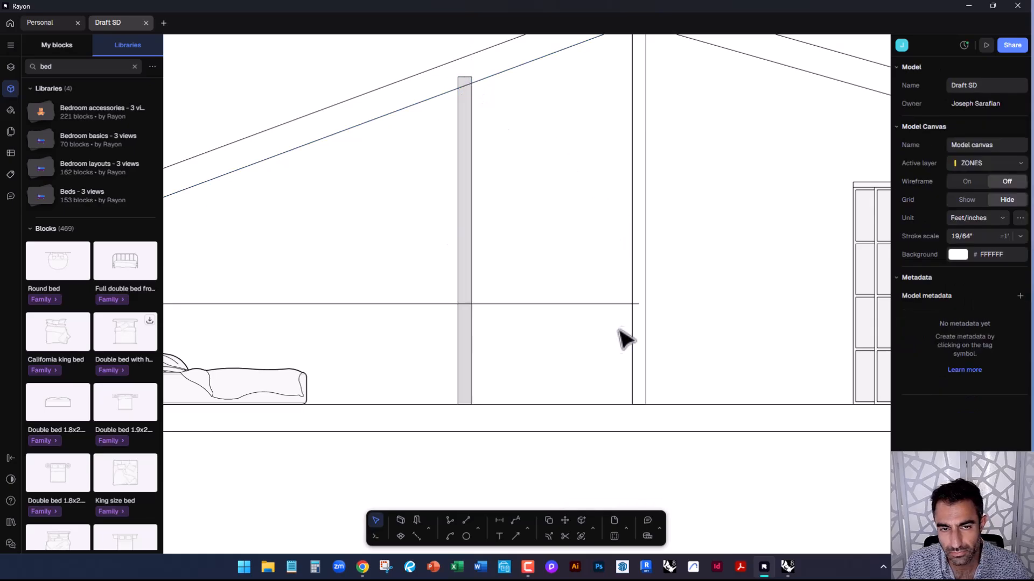
Copy the grey partition from its bed-side face to the end of the 19'-3" guide line
scroll(592, 325, down, 3)
scroll(588, 321, up, 3)
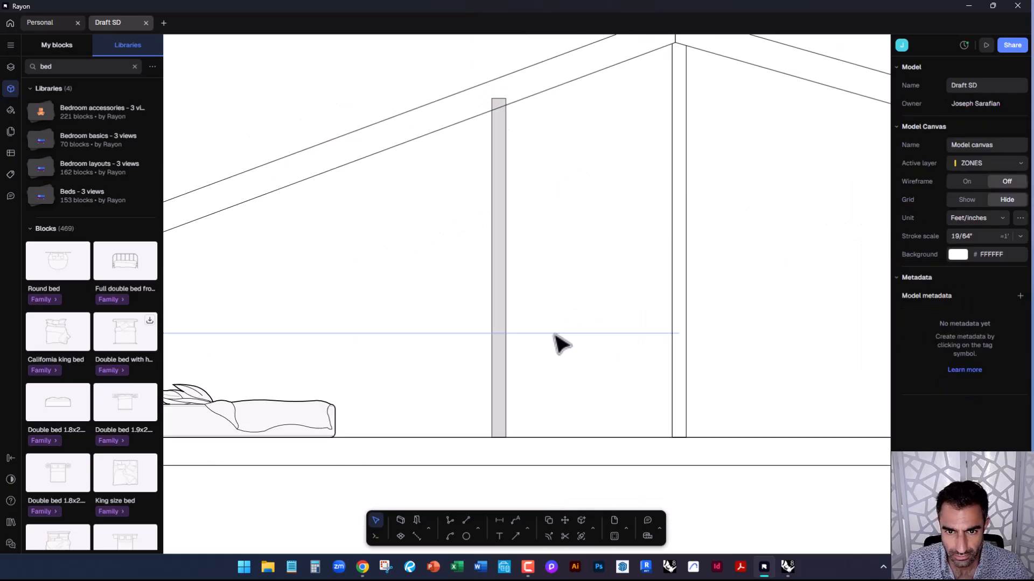
click(557, 331)
click(500, 301)
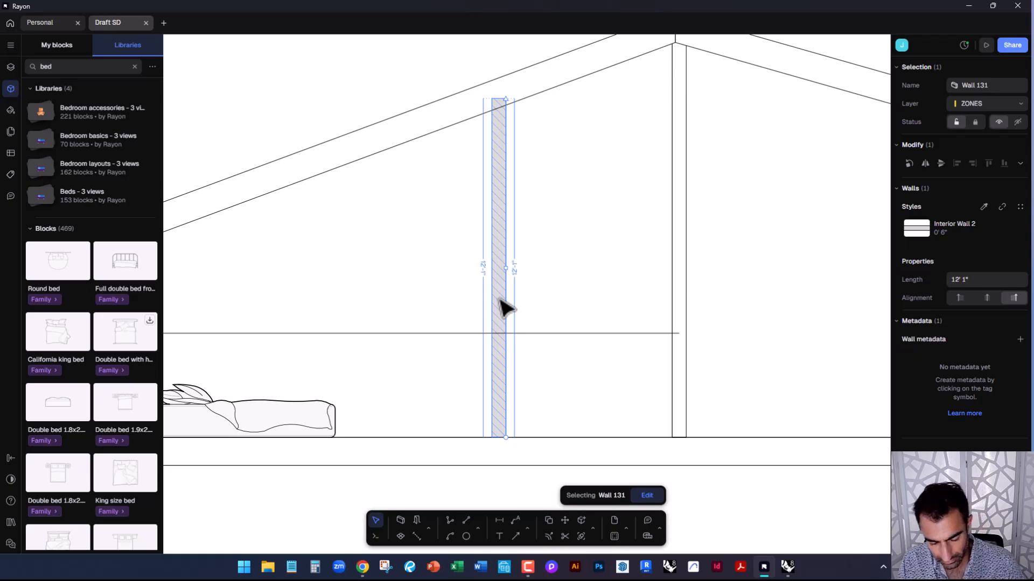
text(co)
key(Return)
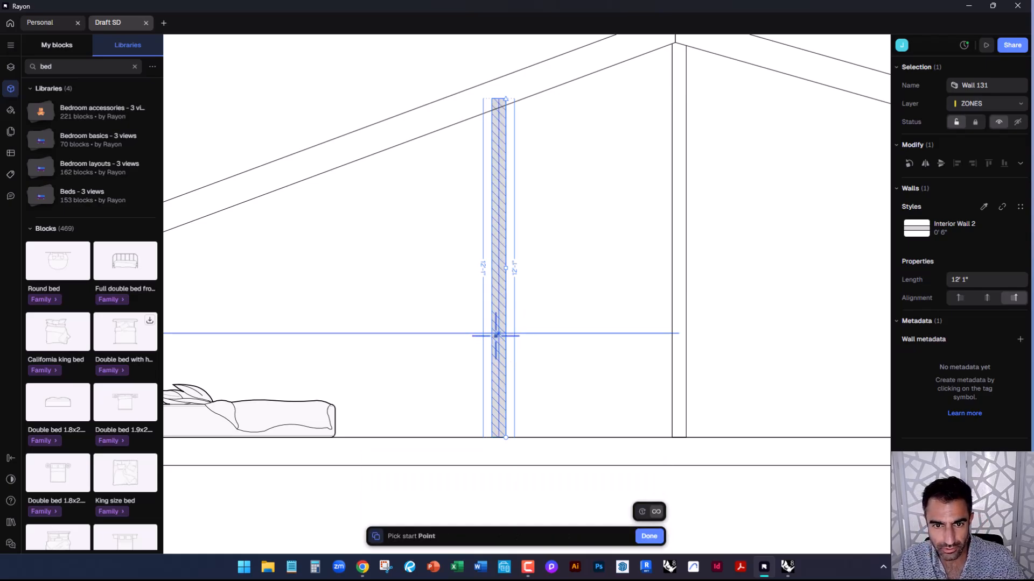
click(492, 333)
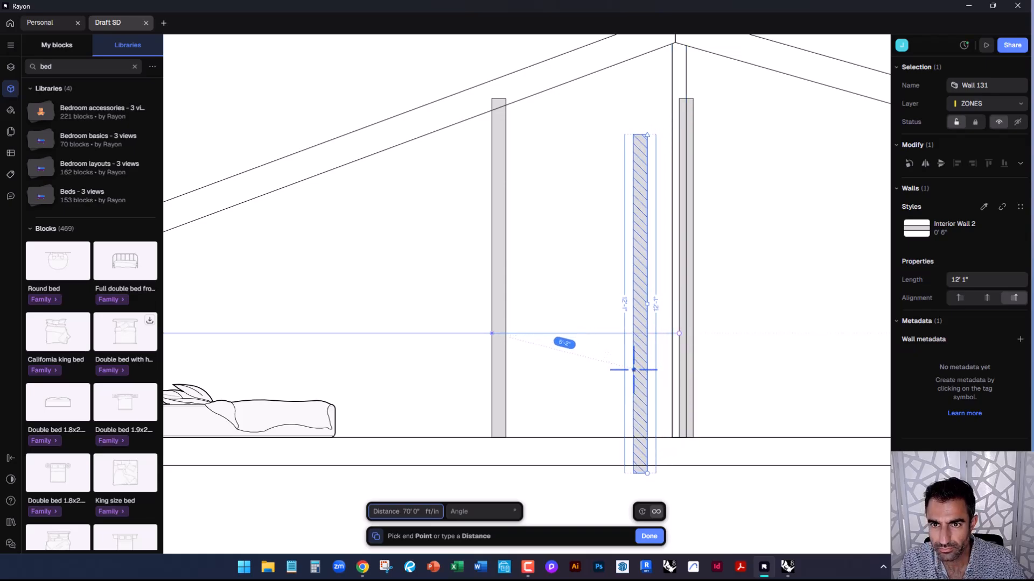
click(661, 371)
Delete the old central wall outline, its leftover vertical line and the horizontal guide line
click(687, 84)
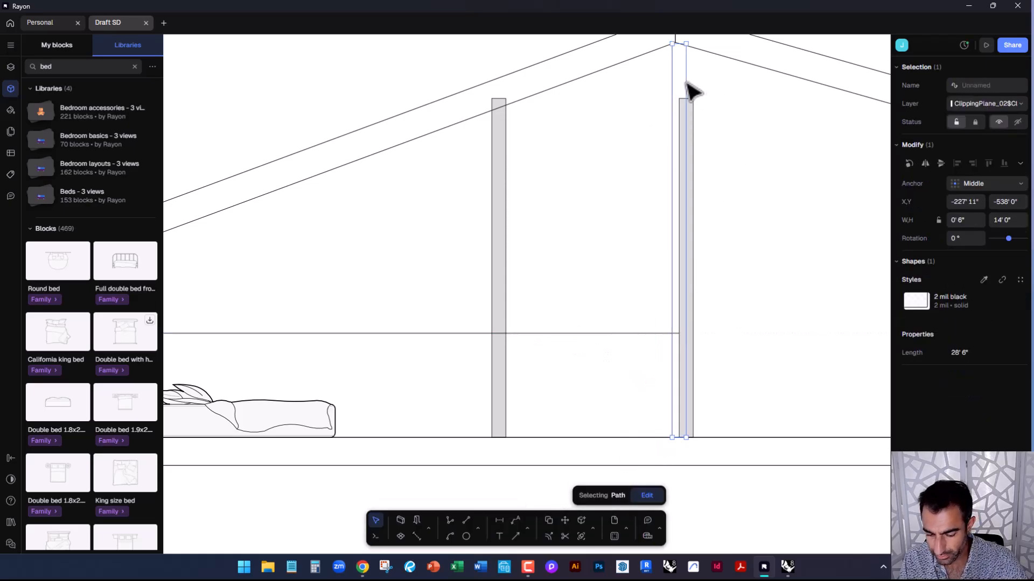
key(Delete)
click(673, 246)
key(Delete)
click(645, 334)
key(Delete)
Stretch the top of the copied partition up to the roof just below the ridge
mouse_move(732, 102)
middle_down()
mouse_move(670, 247)
mouse_move(615, 301)
middle_up()
click(614, 293)
drag(614, 280, 615, 220)
click(644, 268)
scroll(566, 199, down, 3)
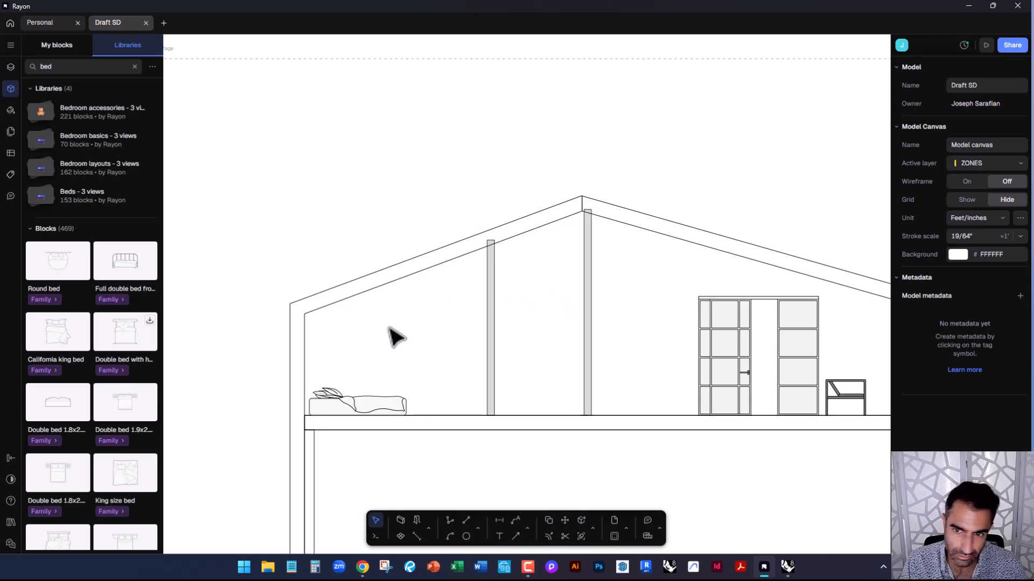
mouse_move(404, 363)
middle_down()
mouse_move(452, 369)
mouse_move(540, 240)
mouse_move(499, 277)
middle_up()
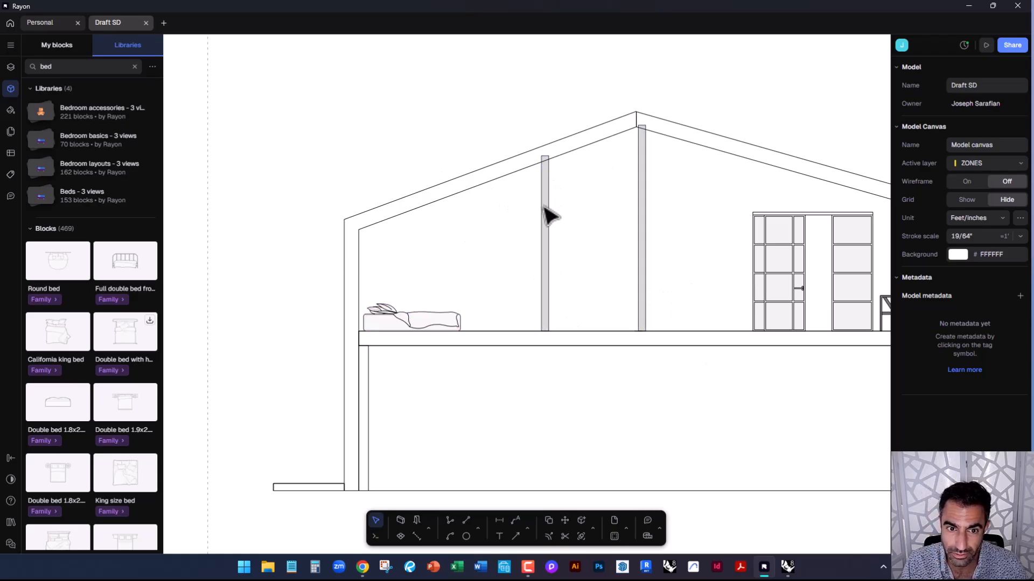
middle_drag(593, 229, 544, 248)
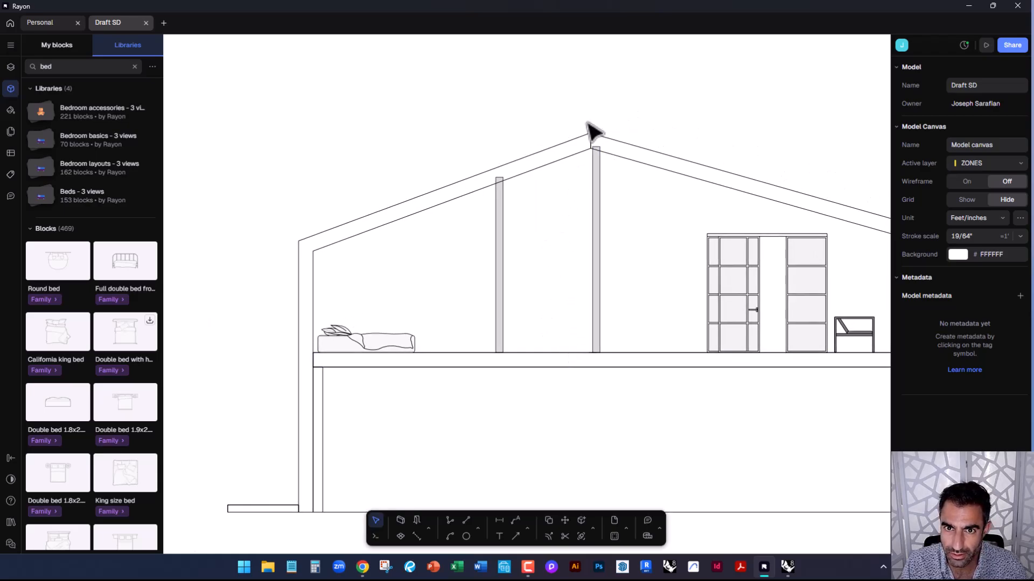
middle_drag(589, 308, 464, 320)
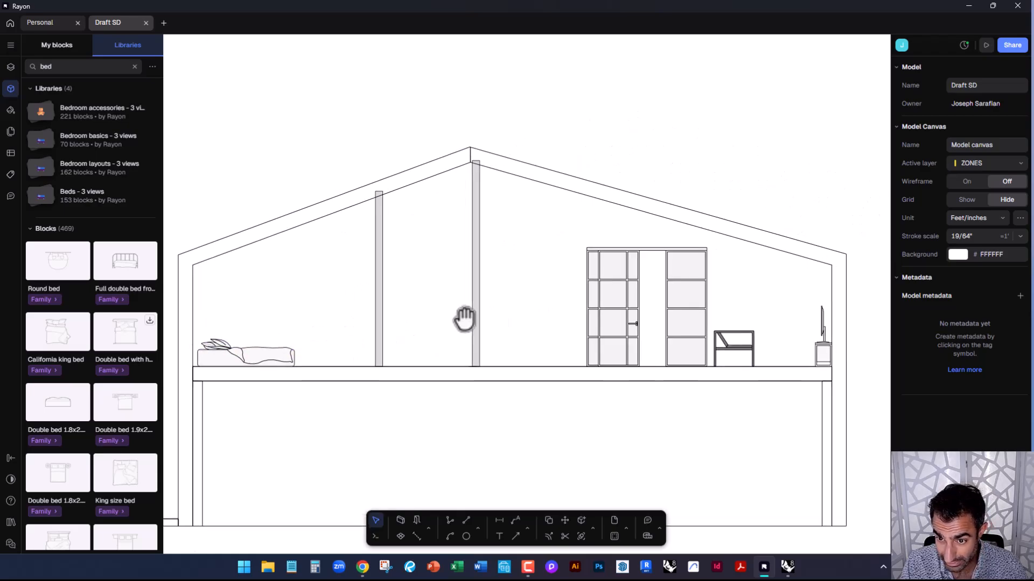
middle_drag(317, 330, 390, 319)
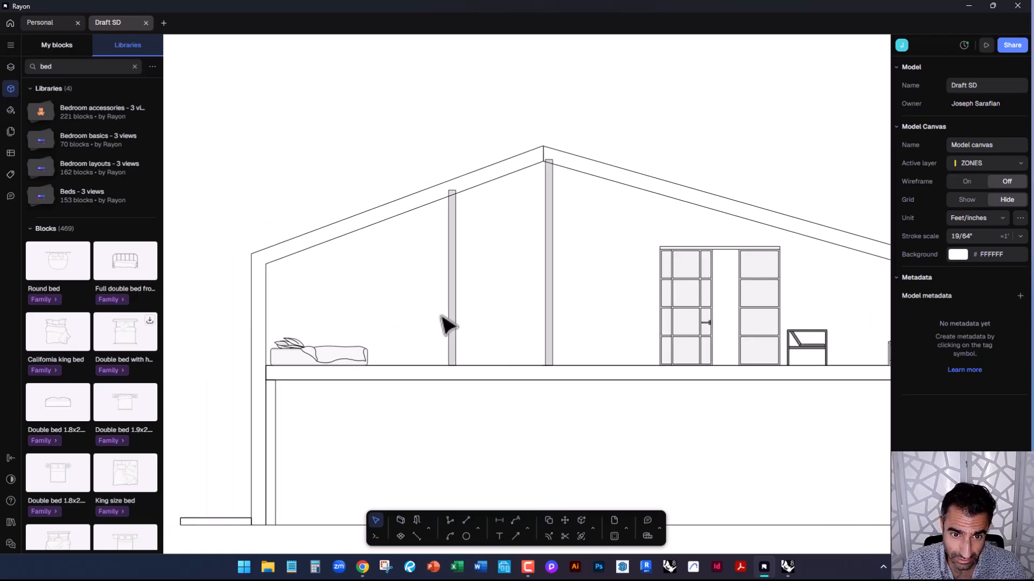
click(454, 323)
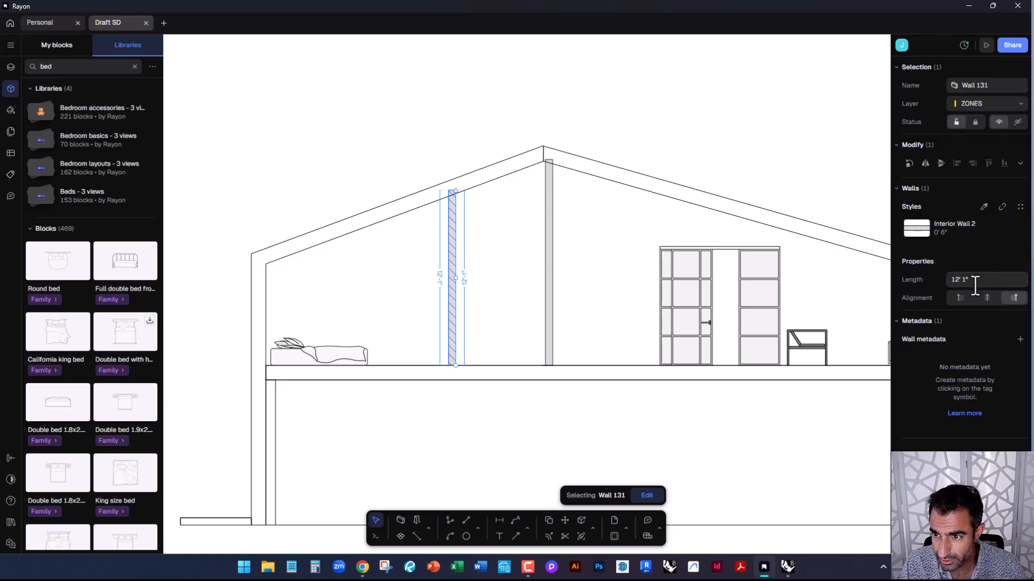
click(481, 340)
Draw a short test wall about 3'-10" long down from the underside of the upper floor slab
text(wa)
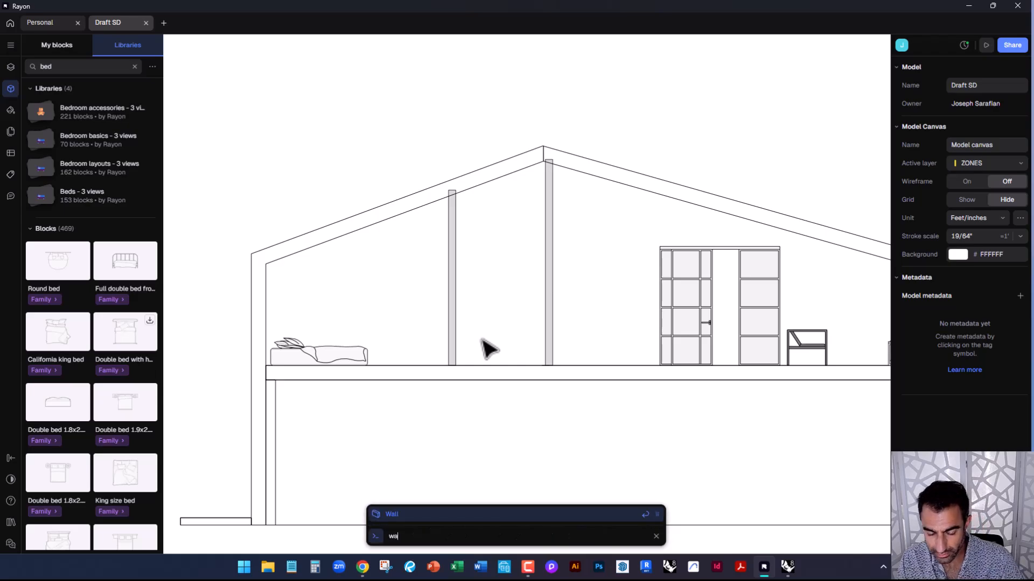
key(Return)
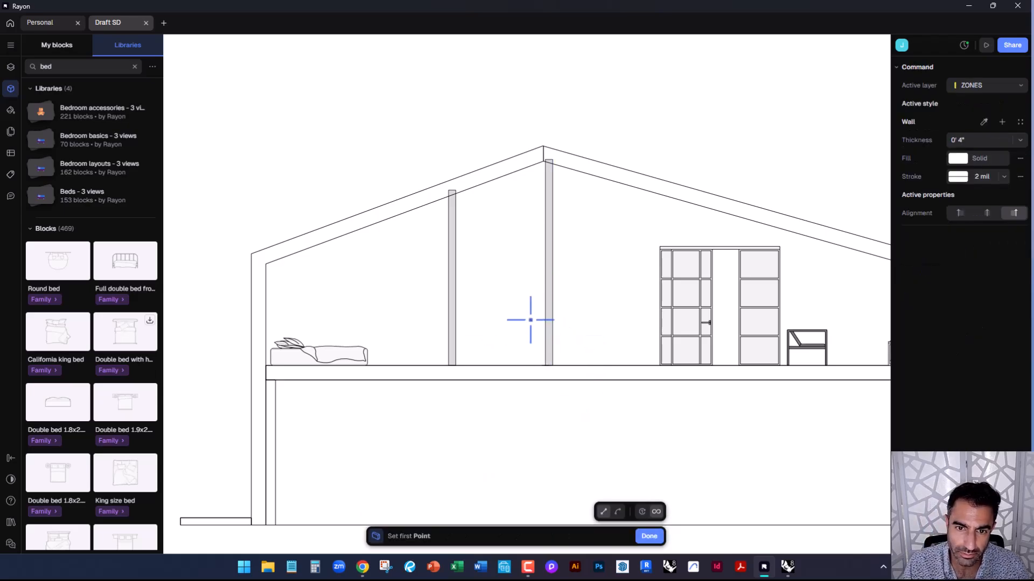
scroll(488, 377, down, 3)
scroll(493, 302, up, 3)
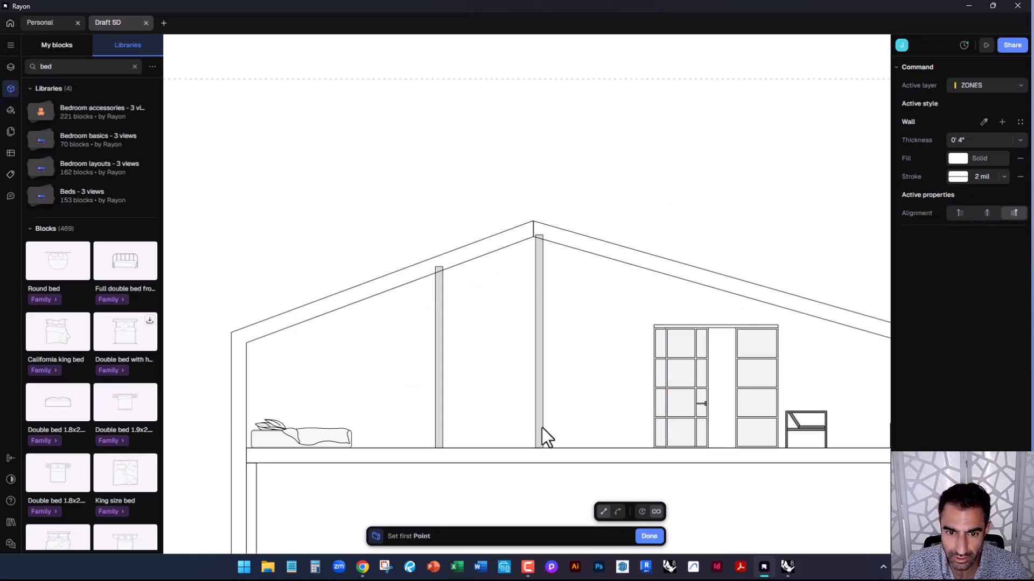
scroll(483, 377, down, 3)
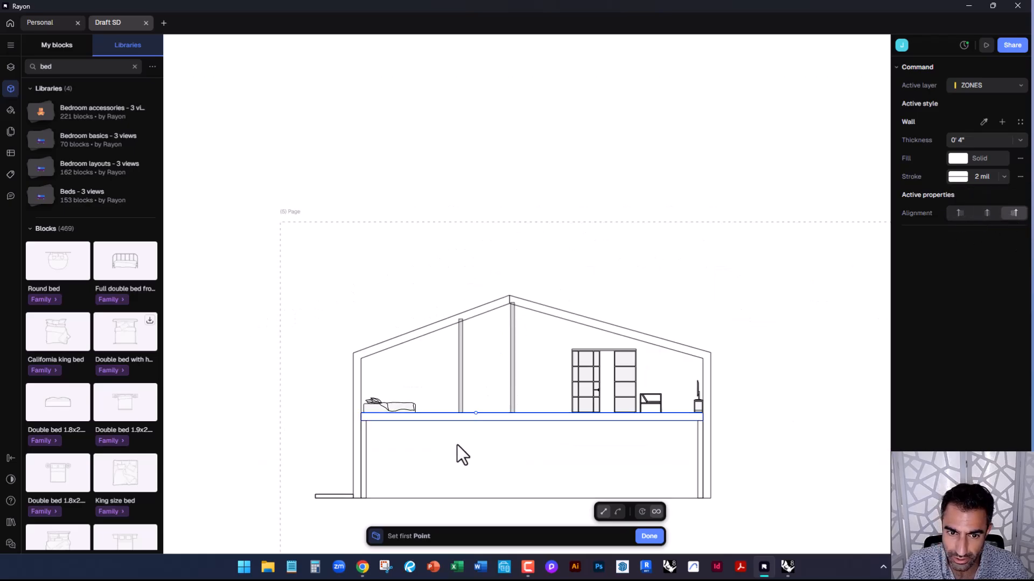
click(490, 421)
scroll(500, 456, up, 5)
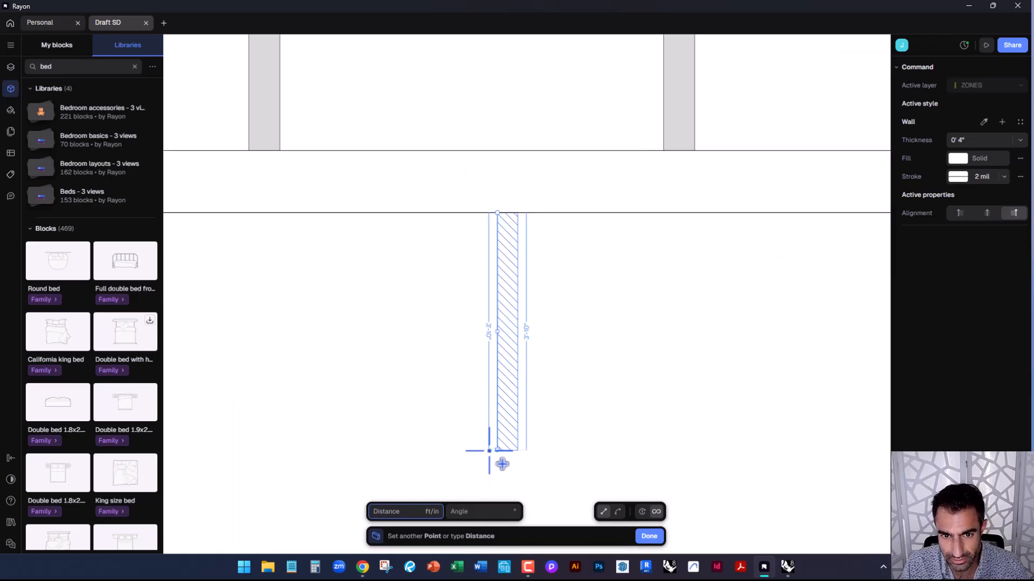
Cycle the test wall's alignment through the left, centre and right options
key(s)
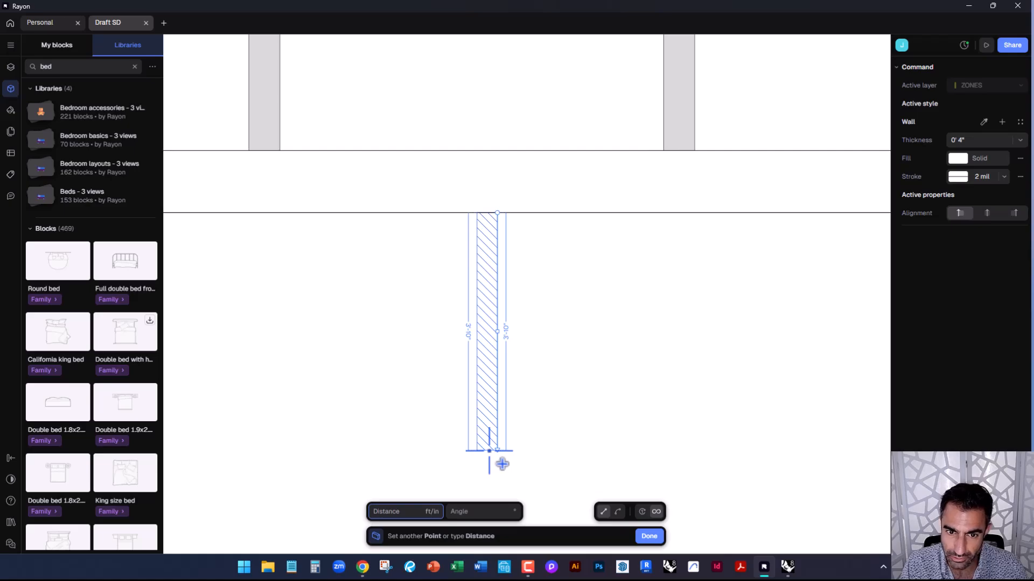
key(s)
key(s)
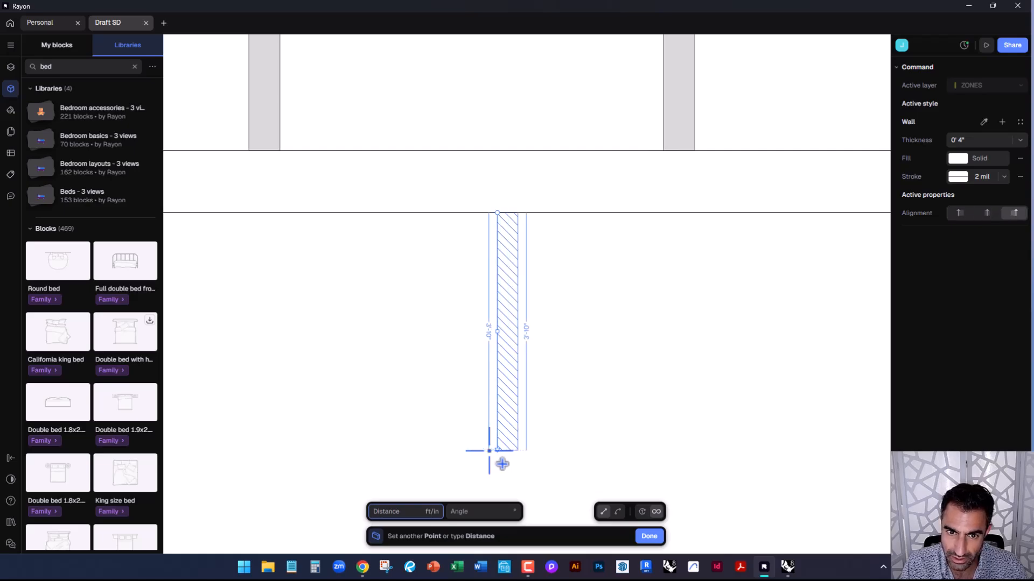
key(s)
key(s)
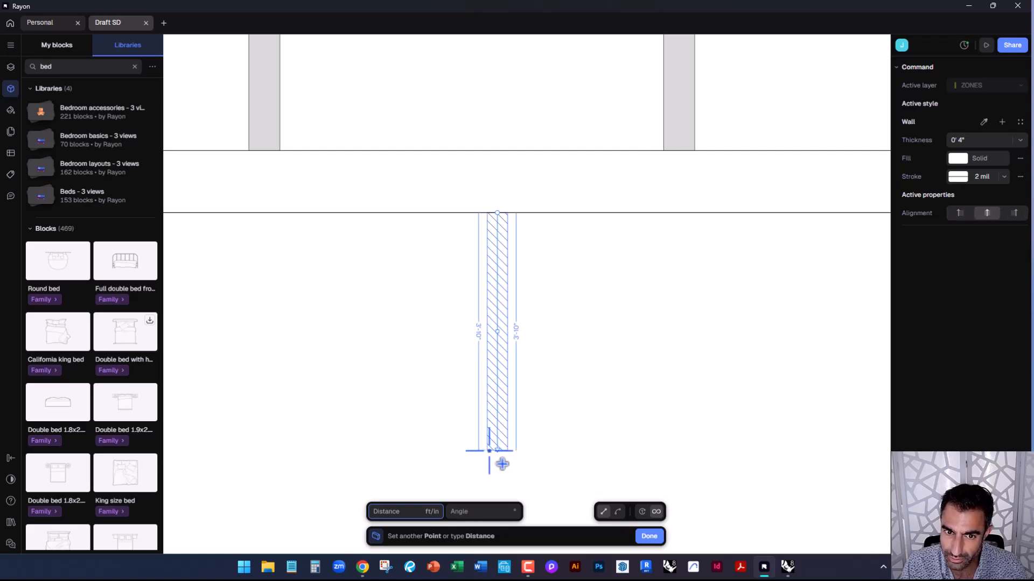
scroll(514, 467, down, 2)
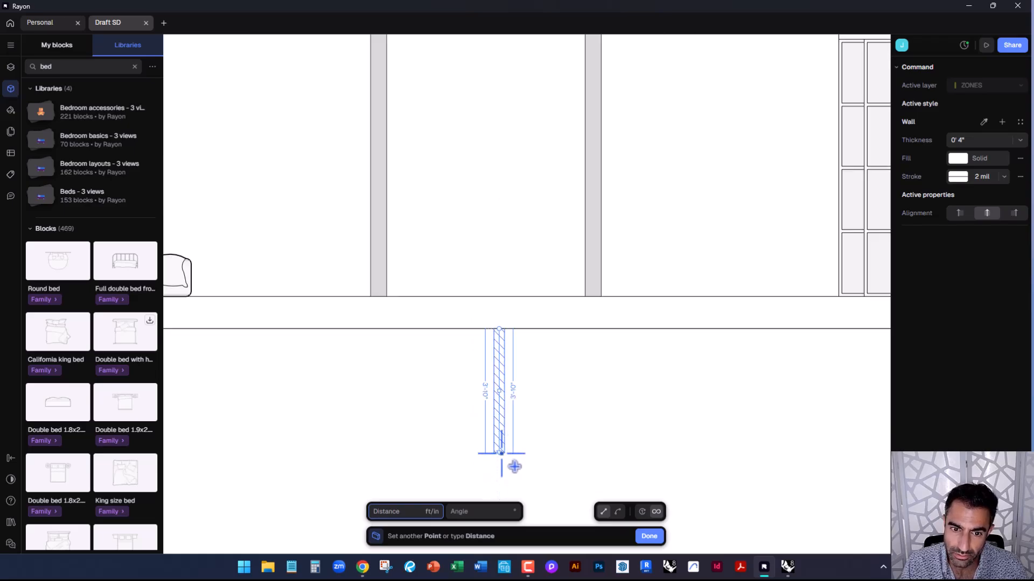
scroll(514, 467, down, 2)
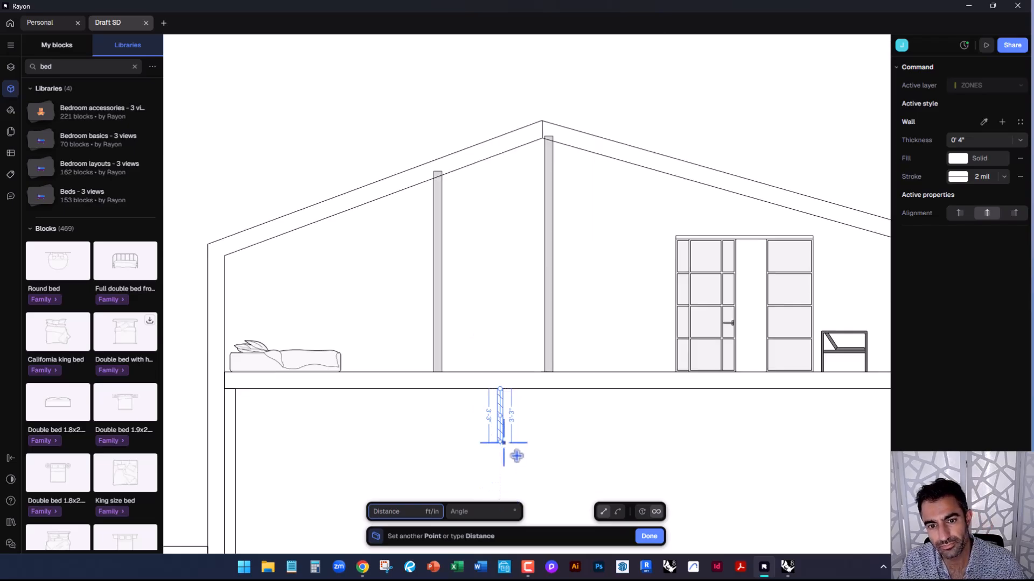
Delete the short test wall below the floor slab
key(Escape)
click(503, 424)
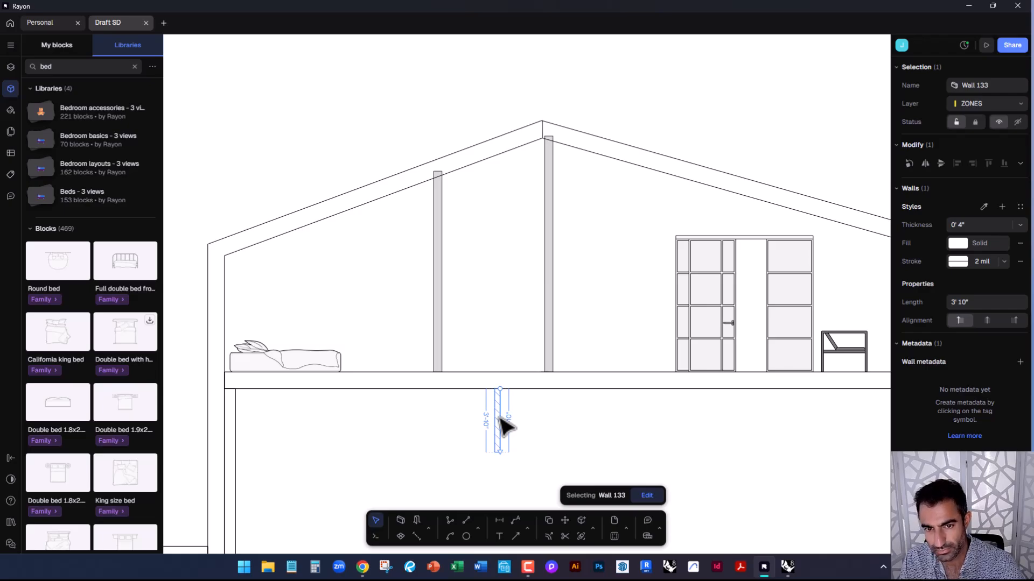
key(Delete)
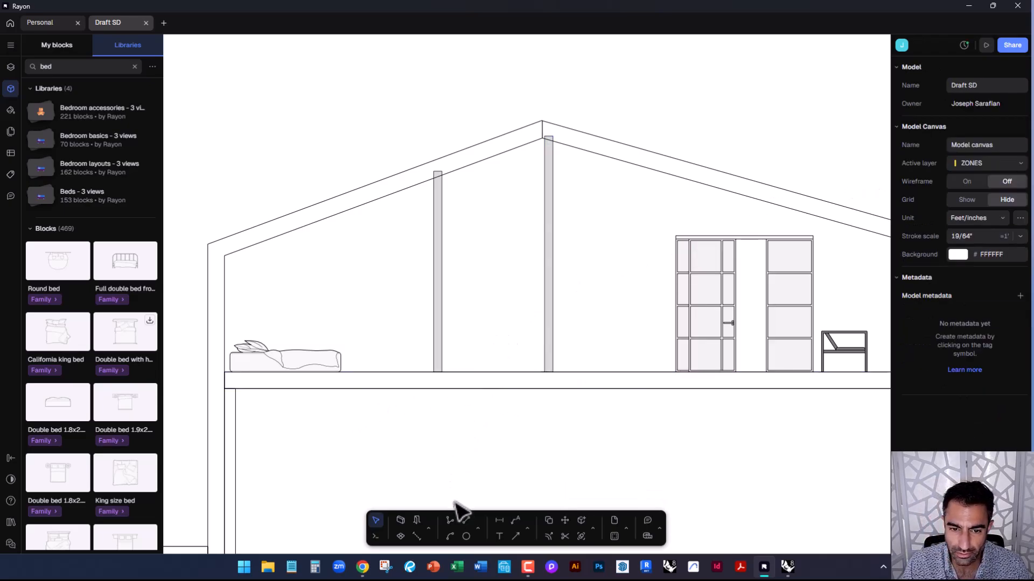
Draw a line about 21'-5" long through the middle of the bed-side roof slope, from the ridge joint's midpoint to the eave
click(464, 521)
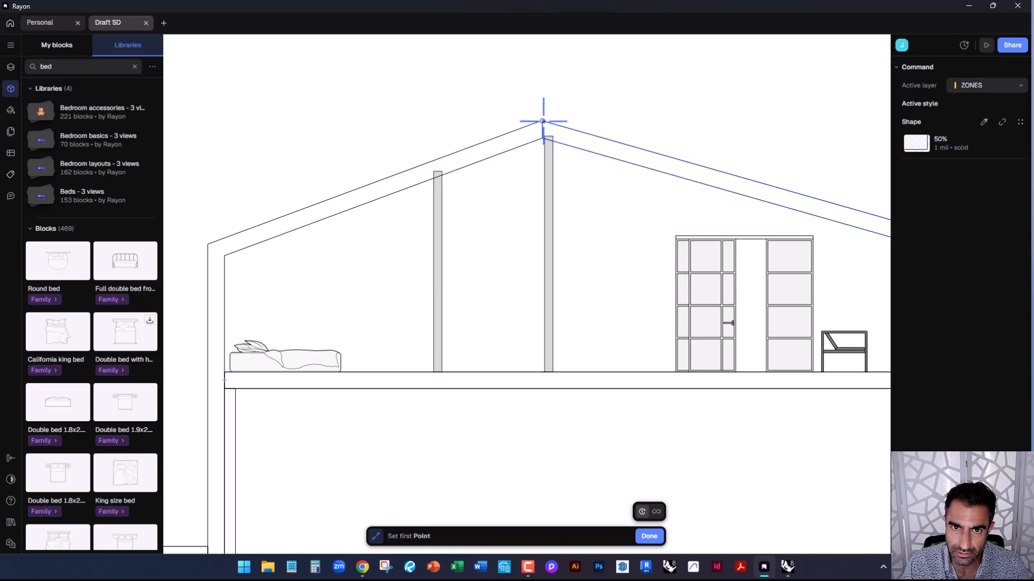
scroll(543, 120, up, 3)
scroll(543, 120, up, 3)
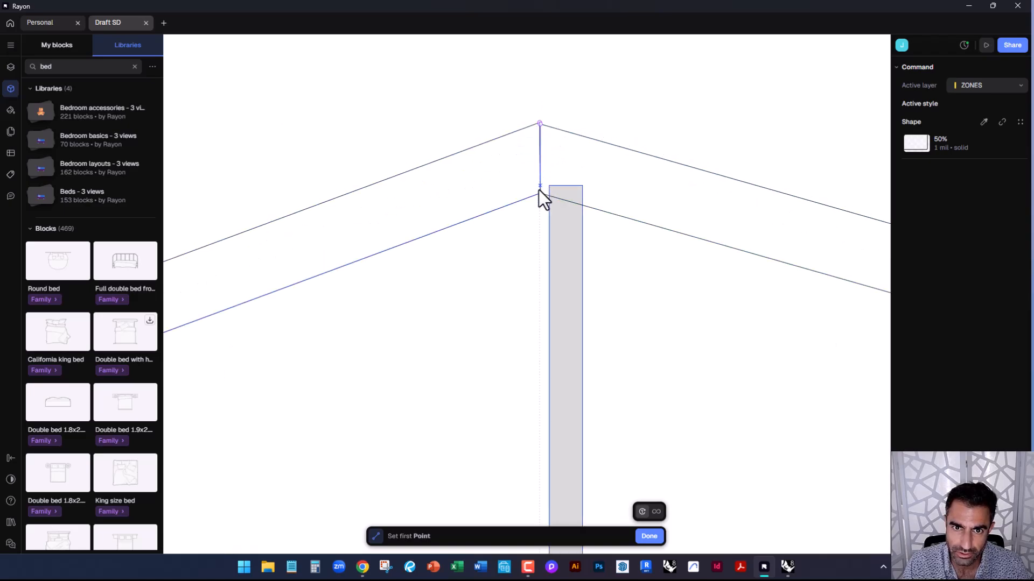
click(542, 167)
scroll(641, 173, down, 5)
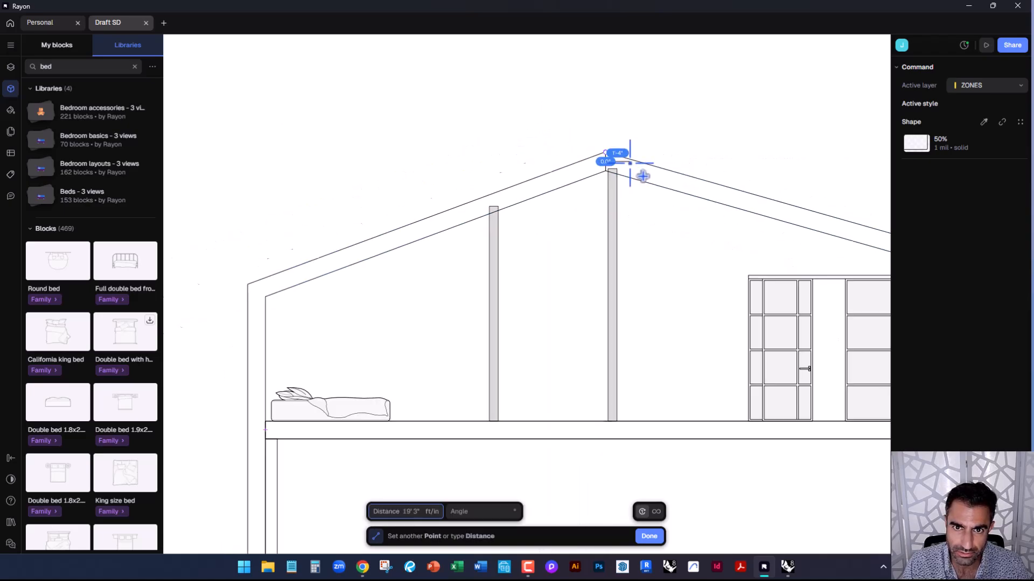
double_click(258, 308)
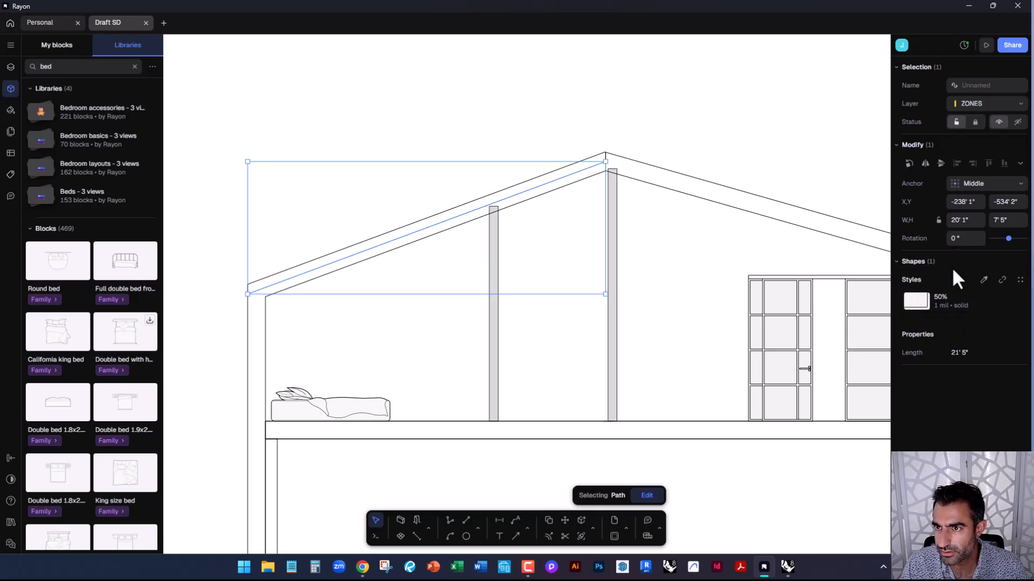
Create a new shape style named Insulation for the roof centre line
click(1019, 280)
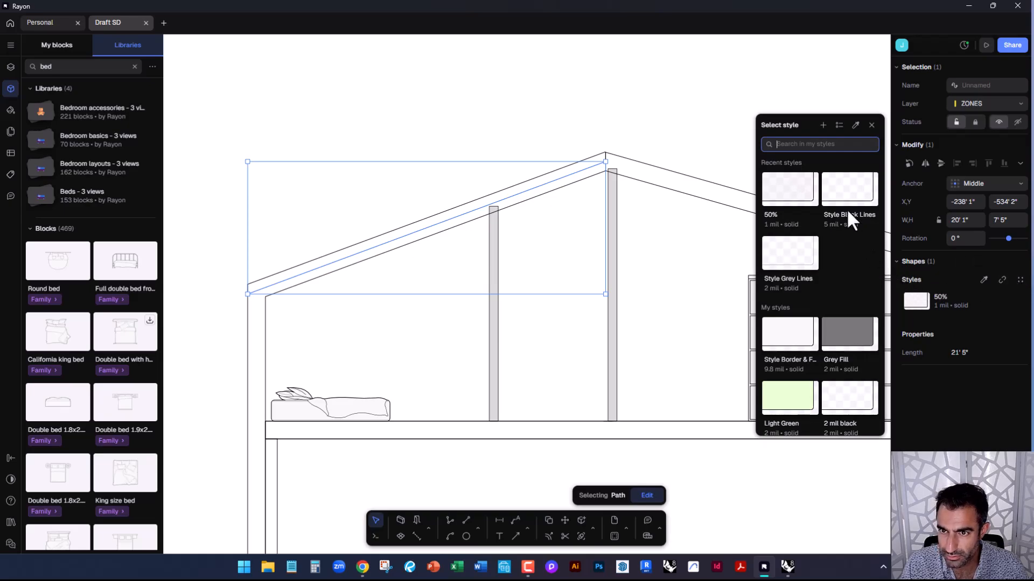
click(823, 125)
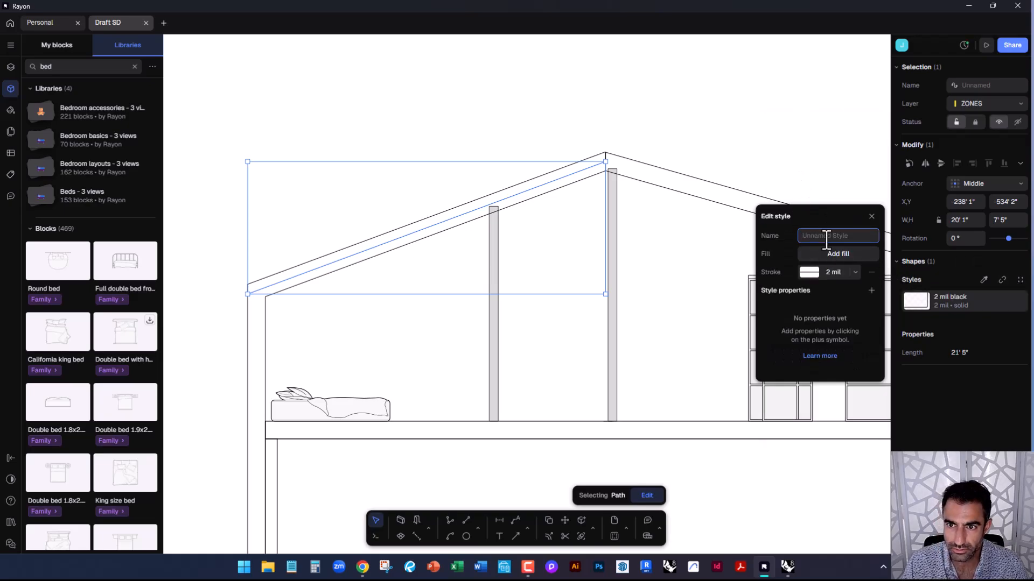
text(Insulation)
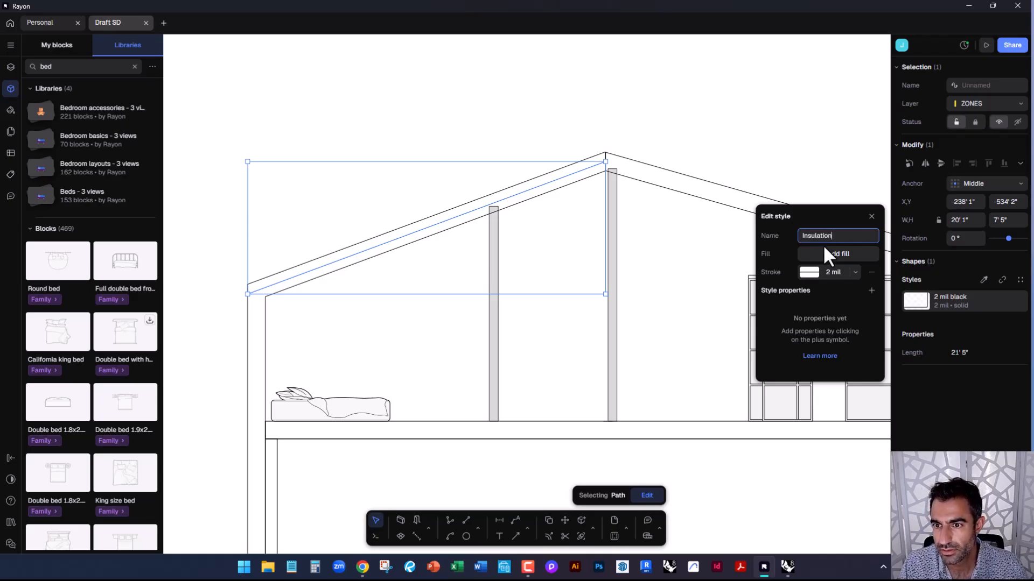
click(854, 271)
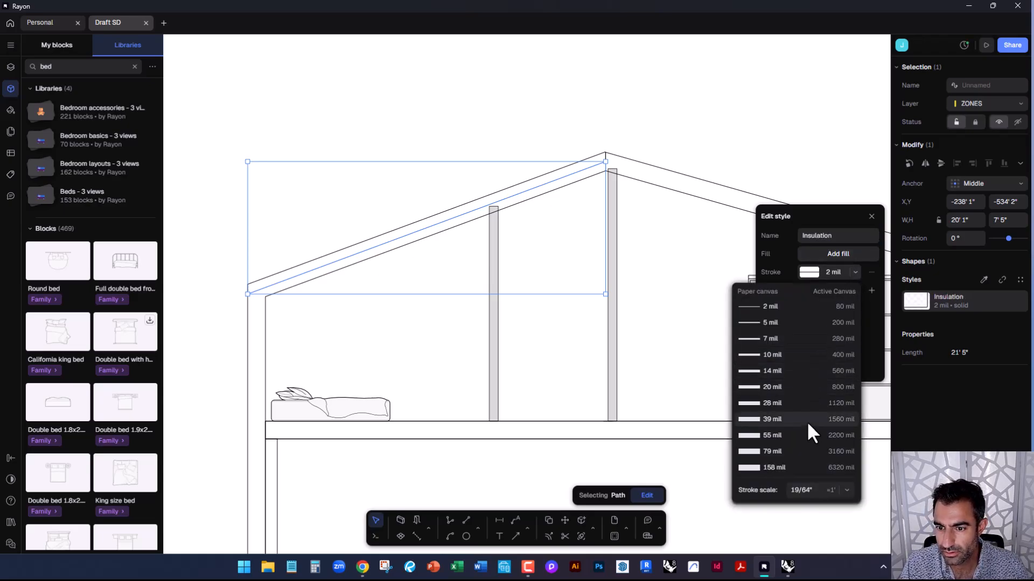
click(862, 310)
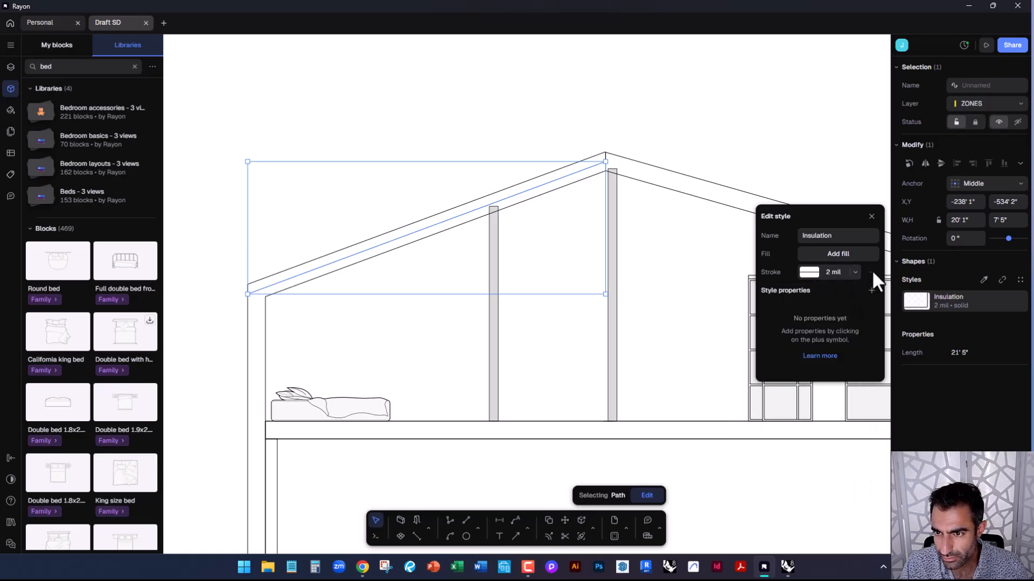
Add a dash pattern to the Insulation style's stroke and set it to Batting
click(809, 272)
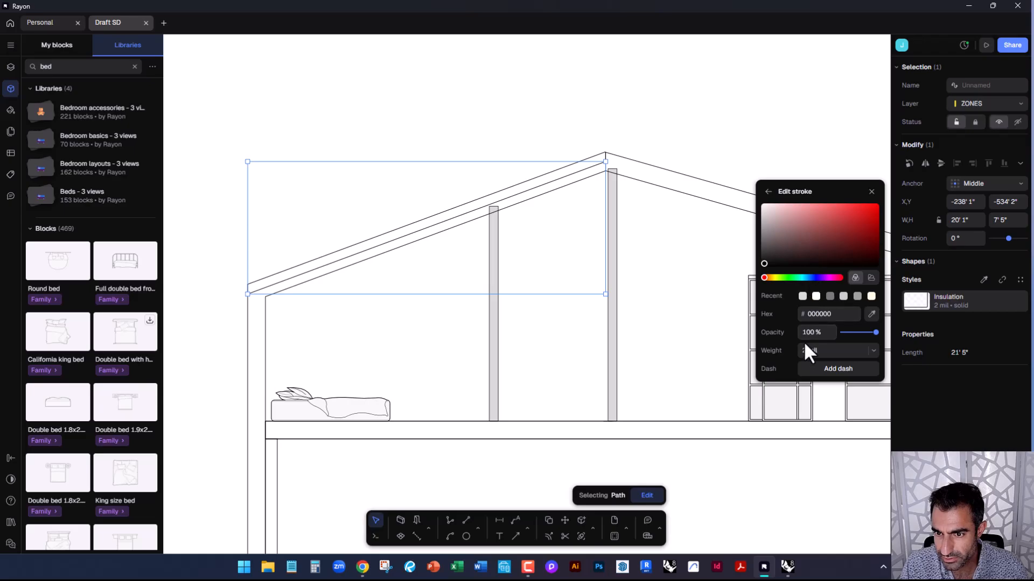
click(802, 368)
click(806, 434)
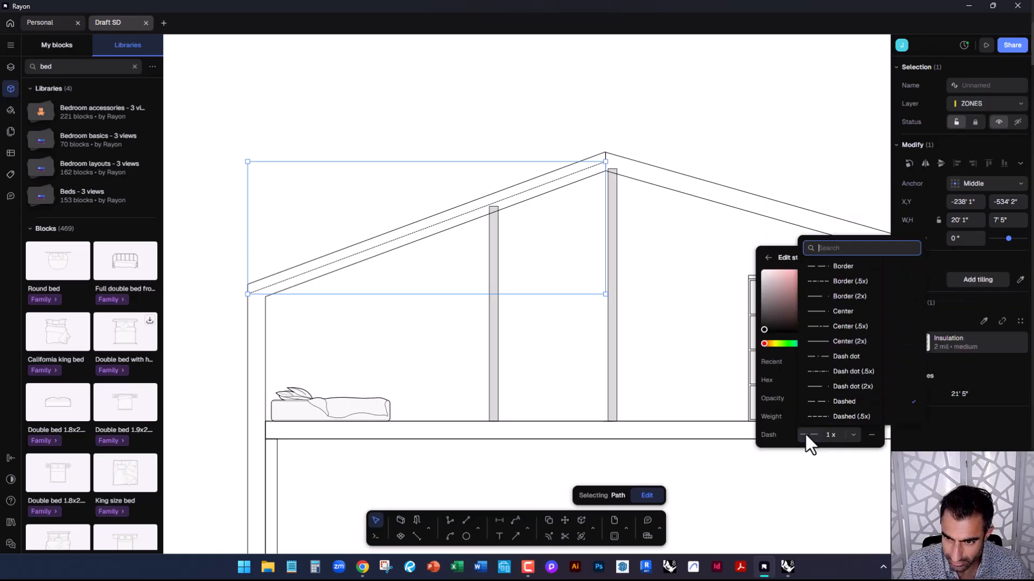
scroll(826, 396, down, 10)
scroll(825, 393, down, 5)
scroll(825, 393, up, 2)
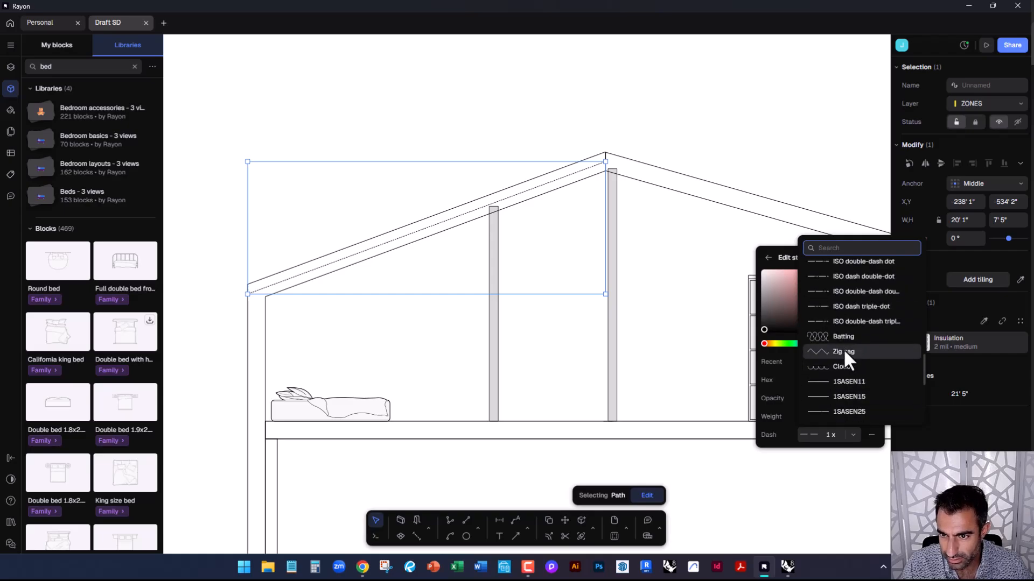
click(819, 336)
Try the batting pattern at dash scales of 5x and 8x within the roof thickness
scroll(572, 161, up, 10)
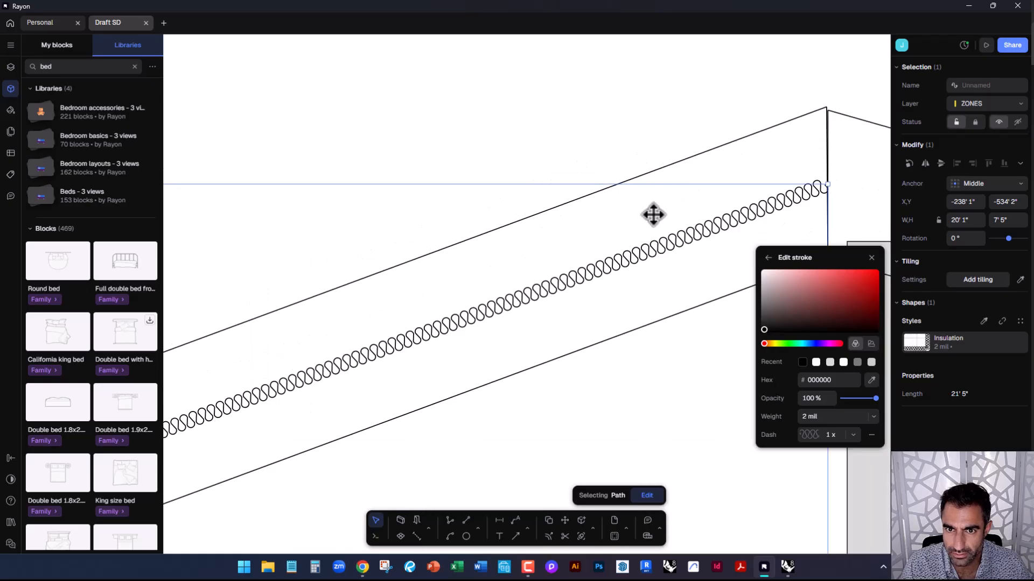
click(832, 431)
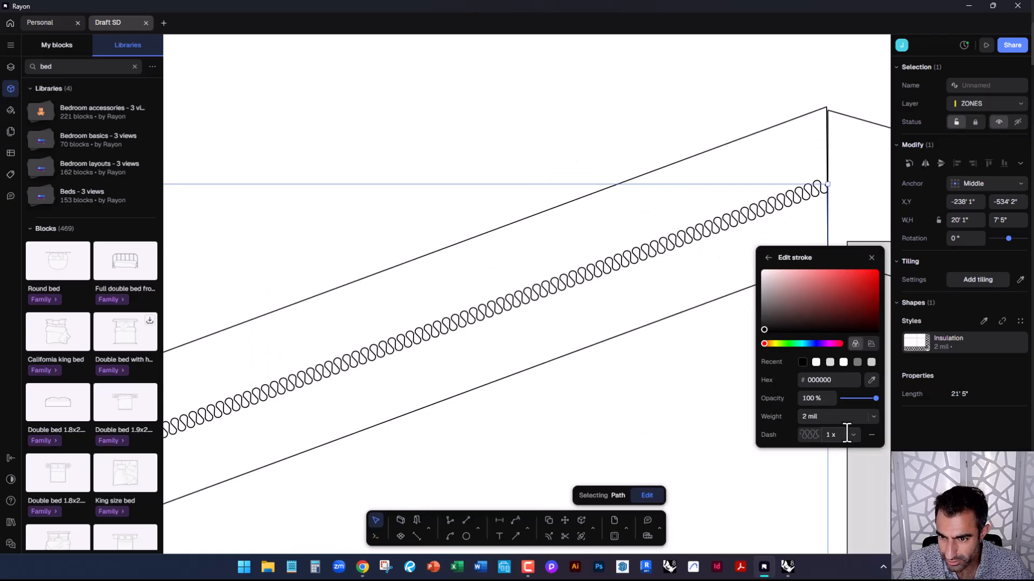
double_click(839, 435)
text(5)
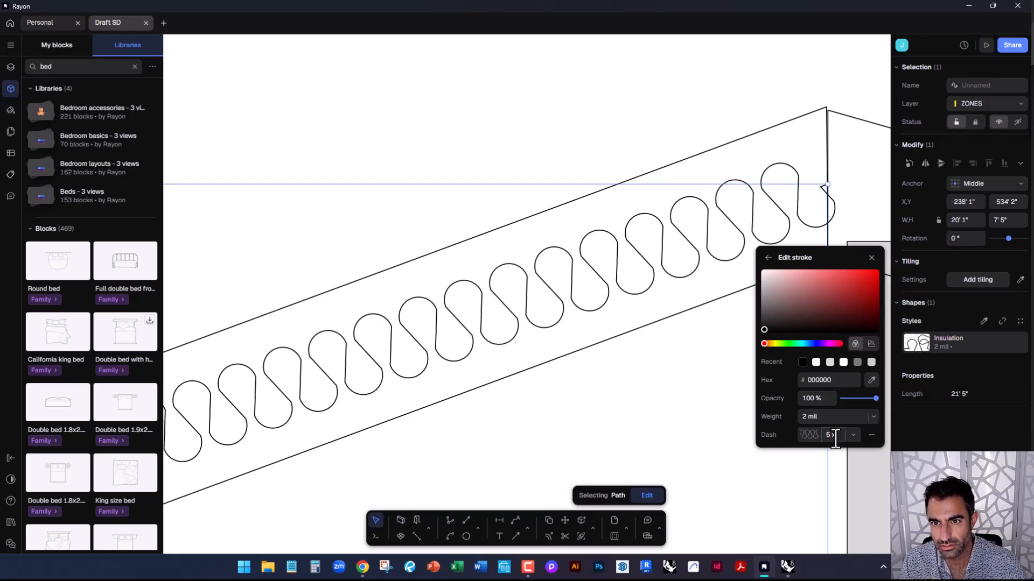
double_click(832, 436)
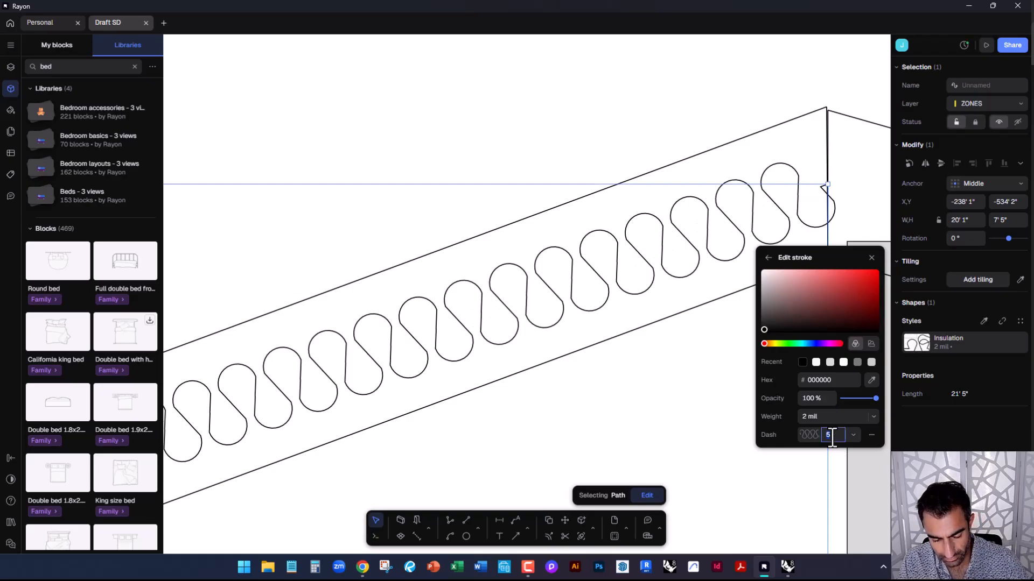
text(8)
key(Return)
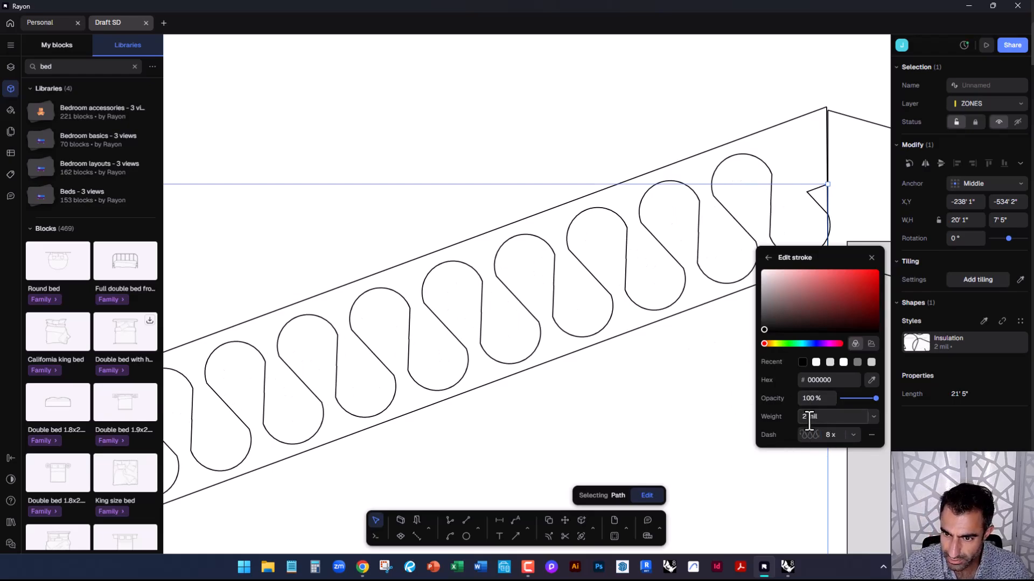
Set the Insulation style's batting dash scale to 4x and deselect the roof line
click(808, 418)
click(835, 436)
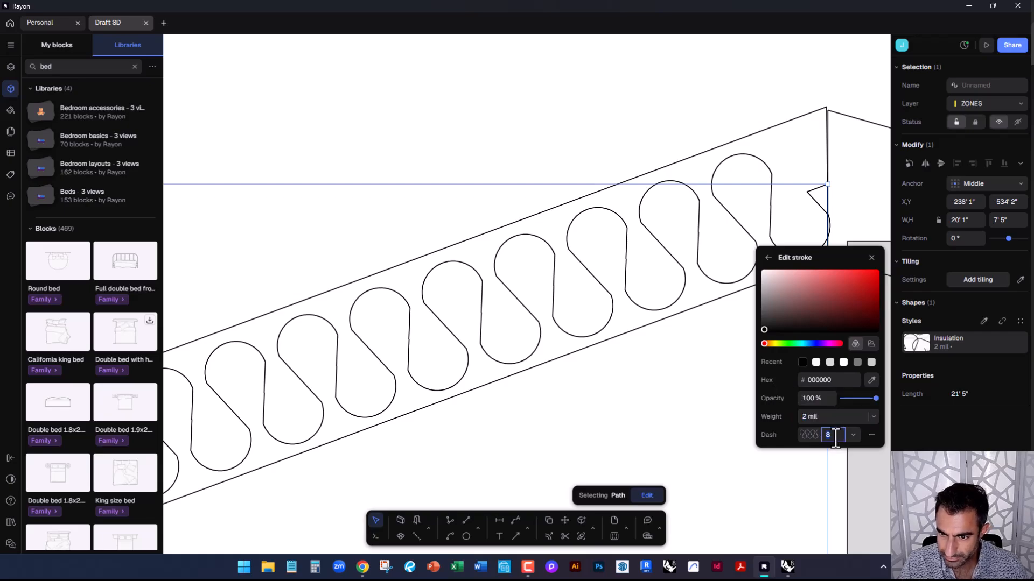
text(4)
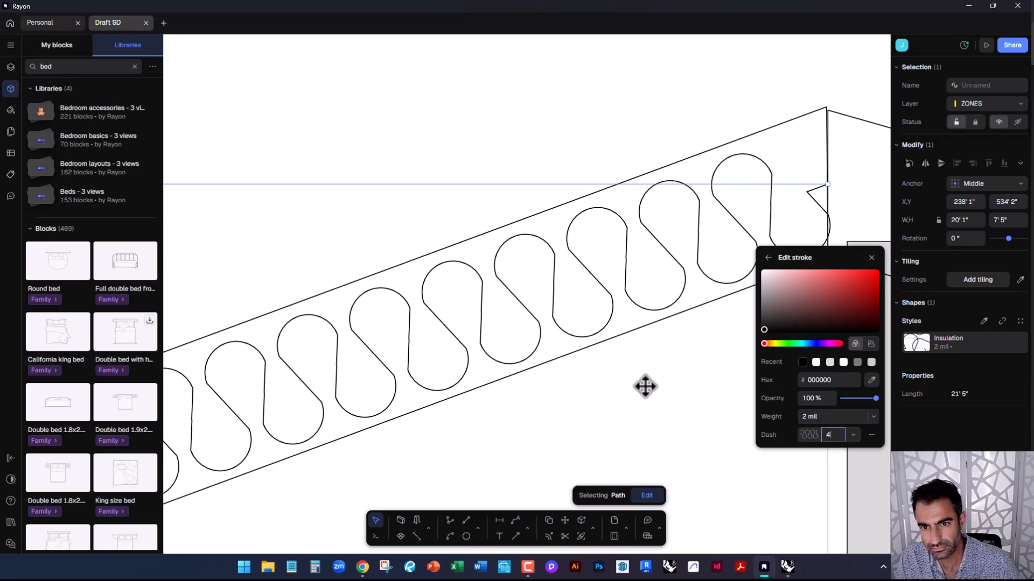
key(Return)
scroll(658, 268, down, 3)
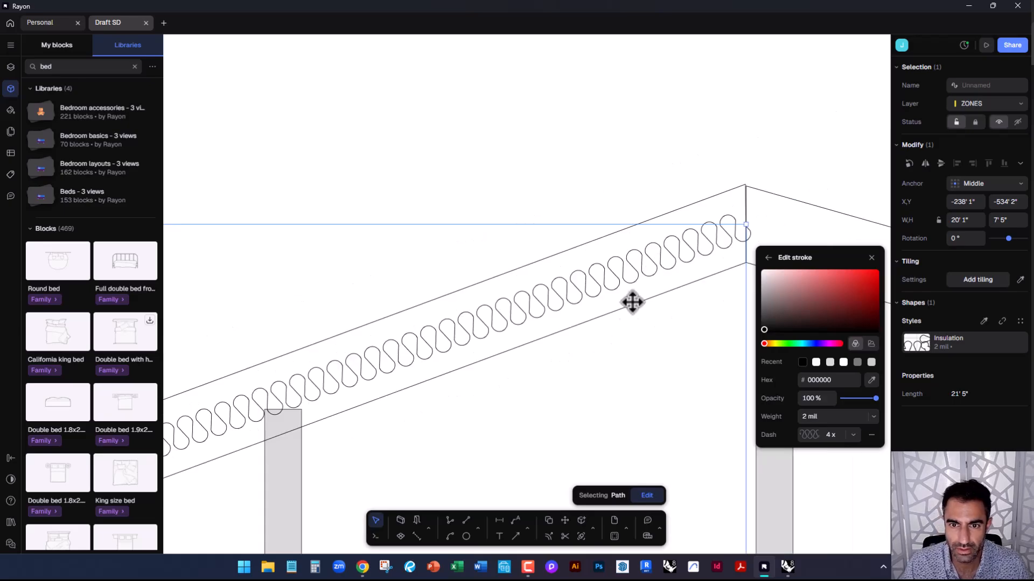
click(623, 366)
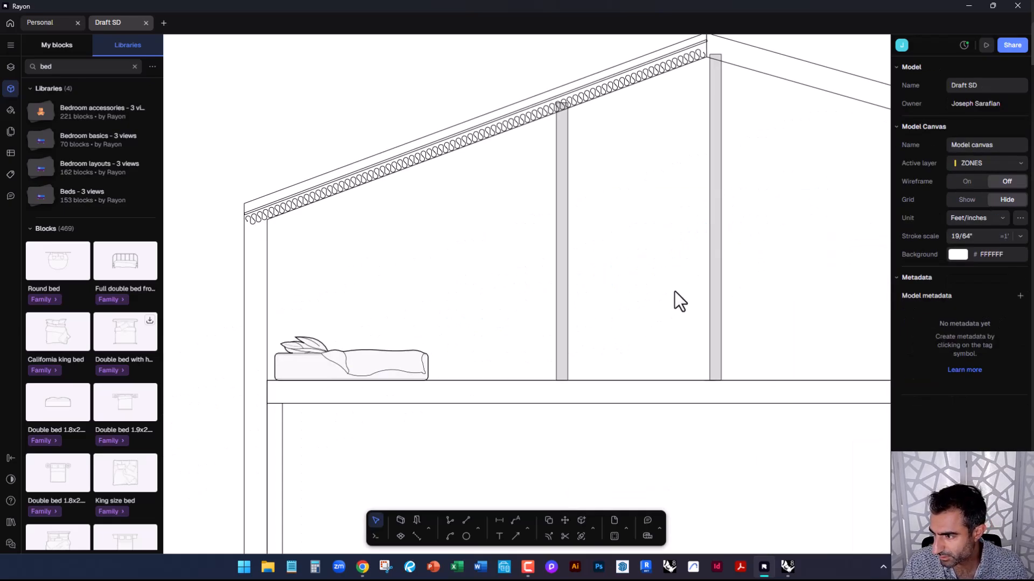
Delete the existing GUEST BEDROOM zone from the first floor plan
scroll(554, 316, down, 8)
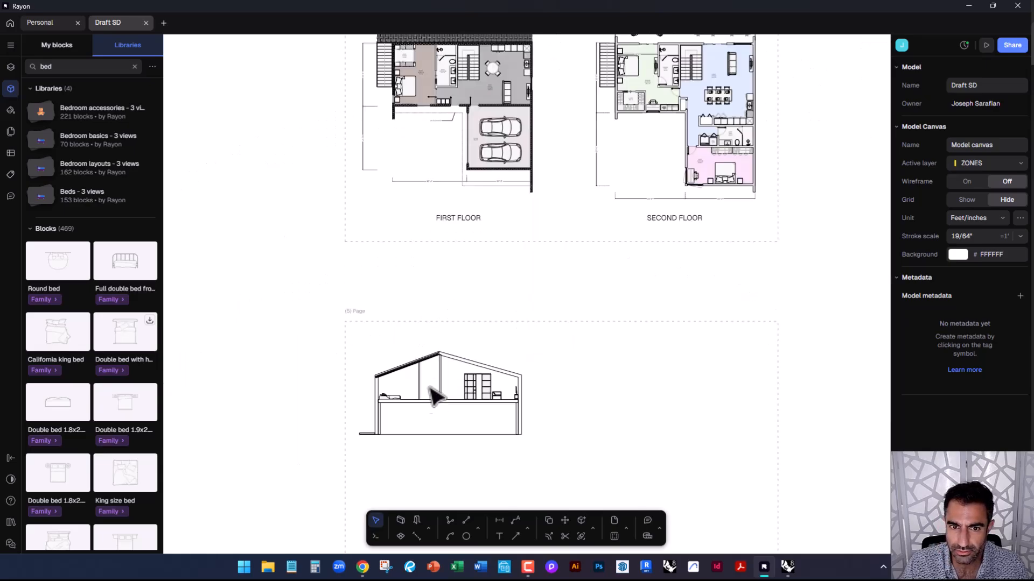
scroll(592, 242, up, 3)
scroll(392, 173, up, 6)
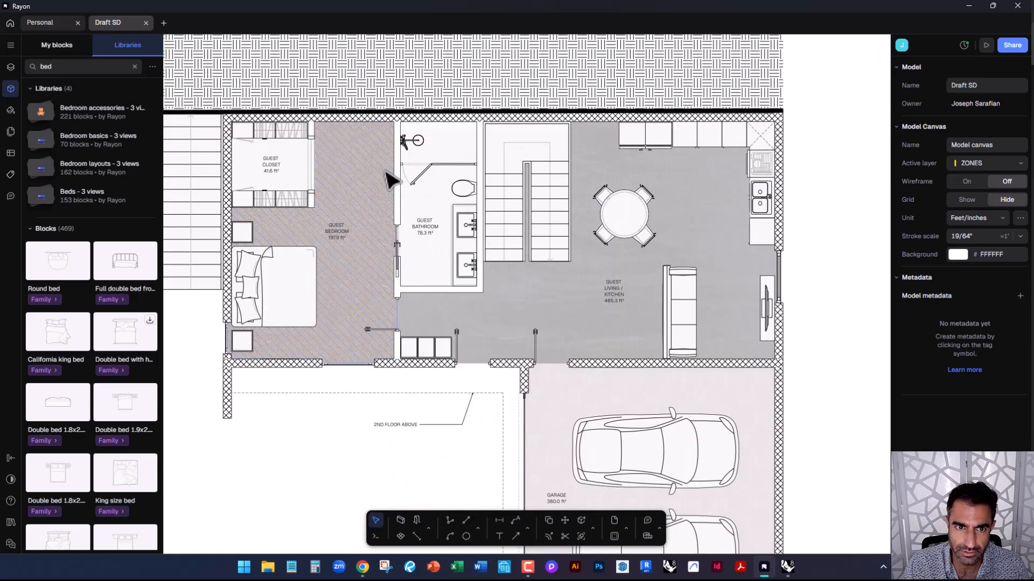
middle_drag(333, 253, 440, 298)
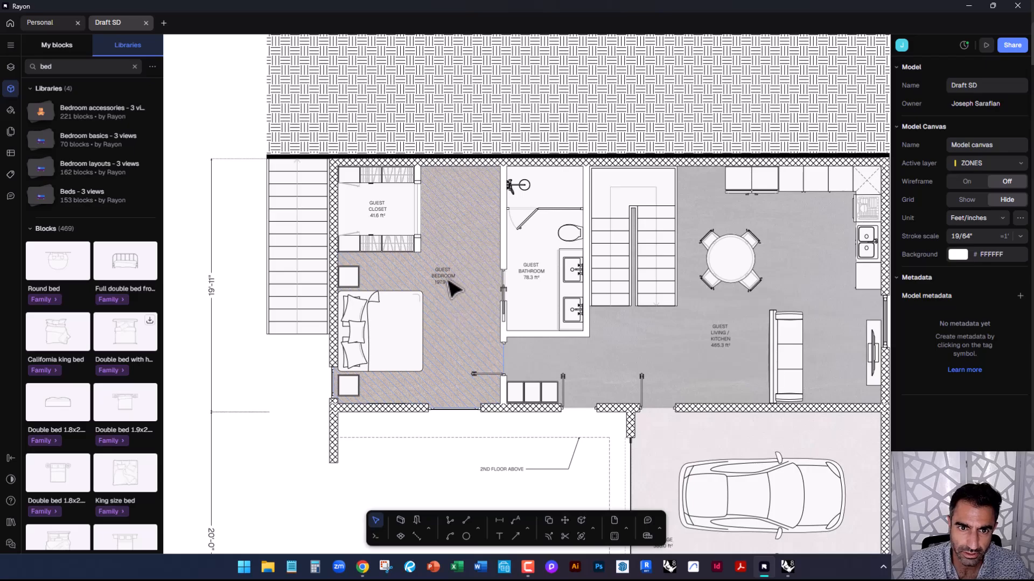
click(442, 278)
click(476, 312)
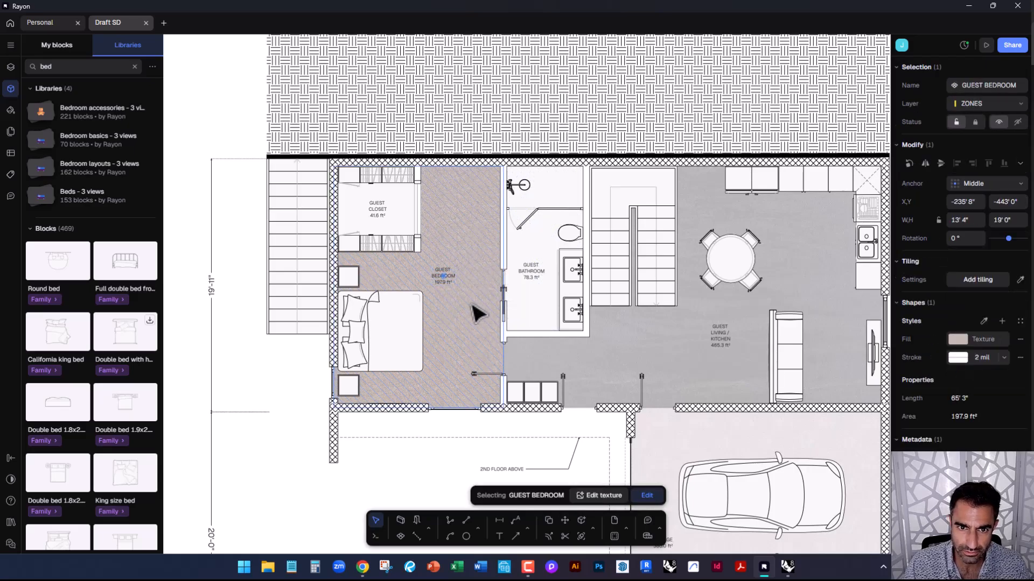
key(Delete)
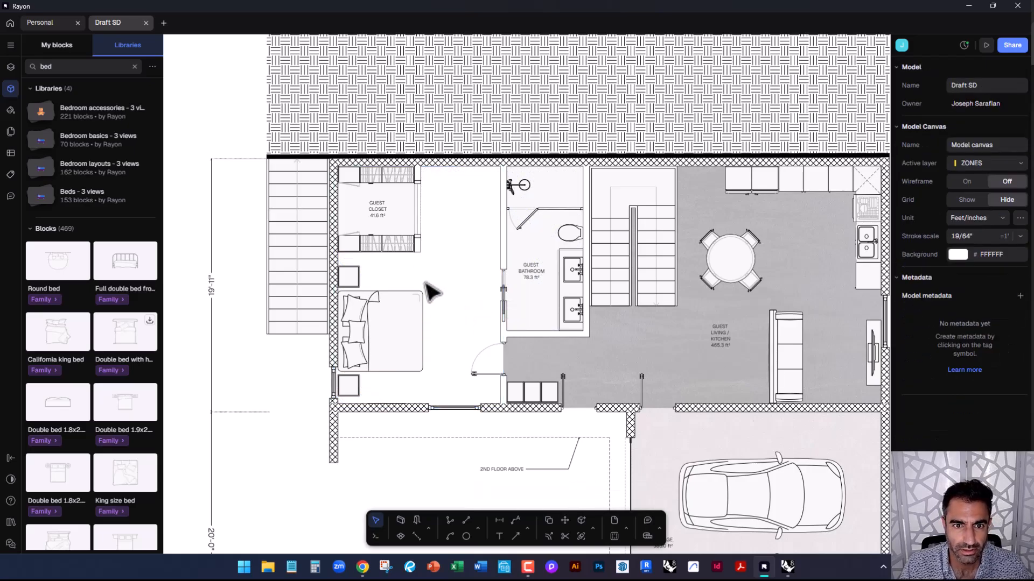
Create a new zone filling the enclosed guest bedroom floor area on the ZONES layer and deselect it
scroll(414, 248, up, 3)
middle_drag(526, 354, 529, 280)
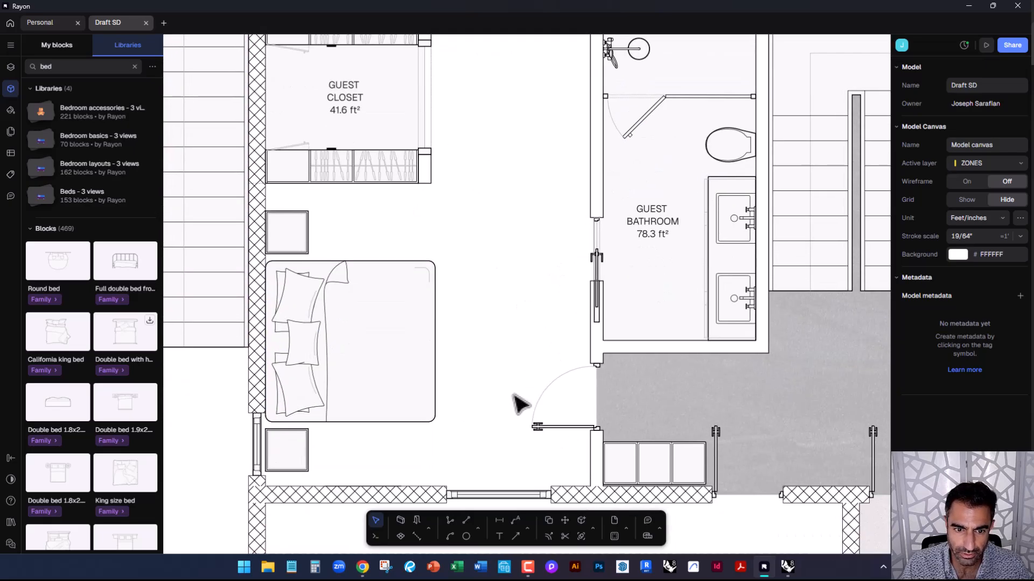
click(399, 536)
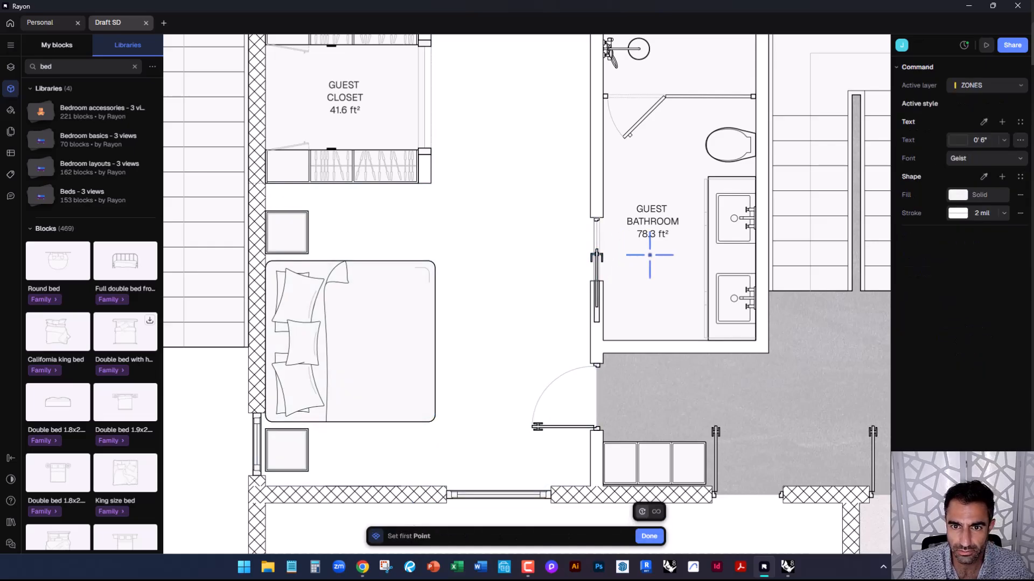
scroll(462, 341, down, 3)
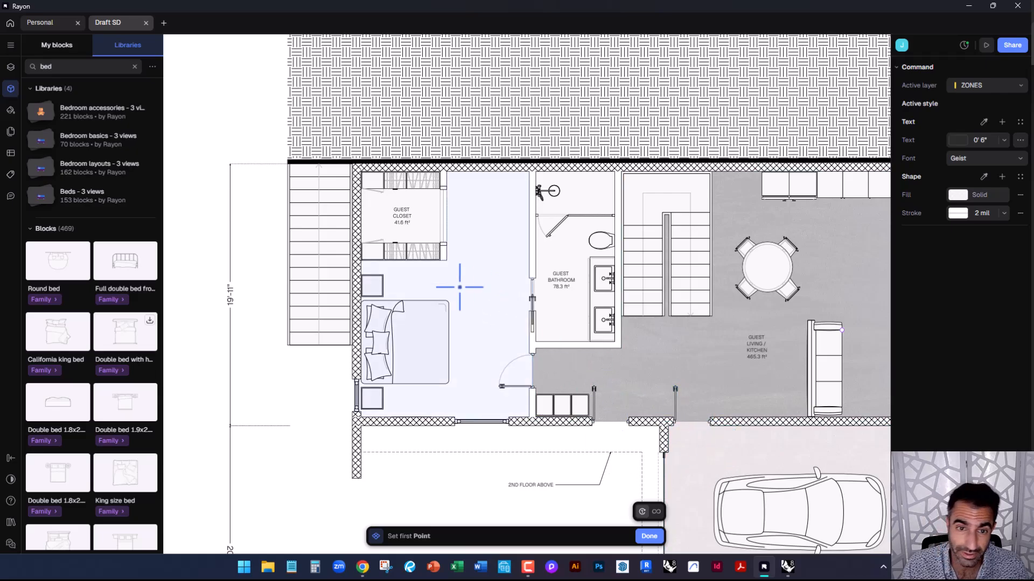
scroll(463, 302, up, 3)
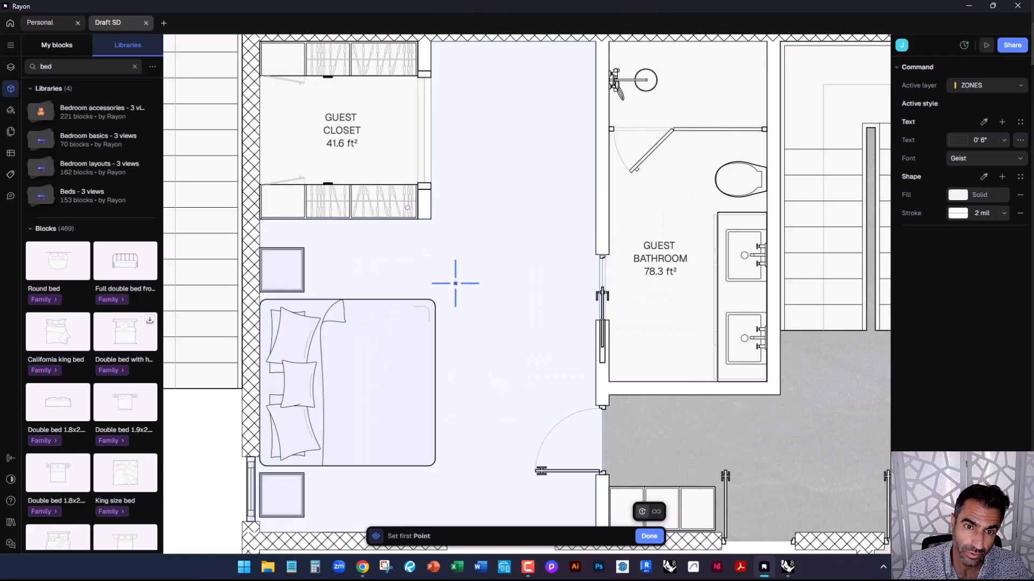
click(481, 337)
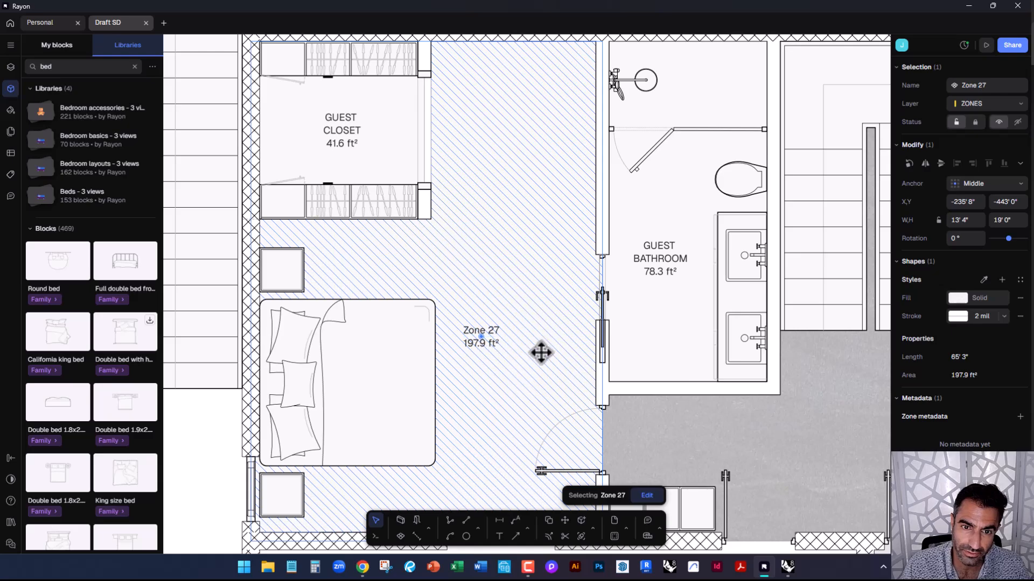
scroll(502, 292, down, 3)
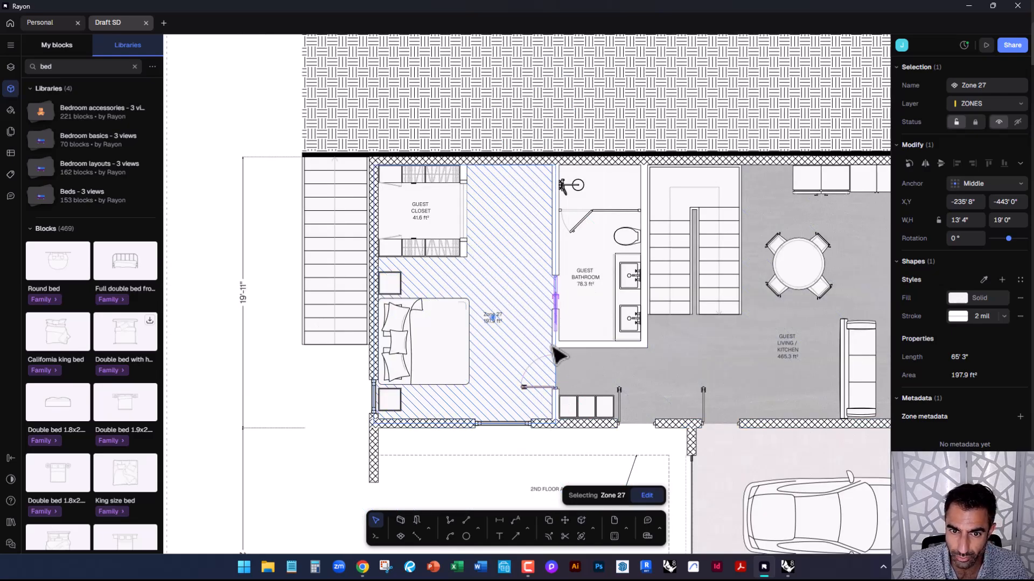
click(338, 380)
Set the name of the new zone's label tag to GUEST BEDROOM
scroll(486, 305, up, 3)
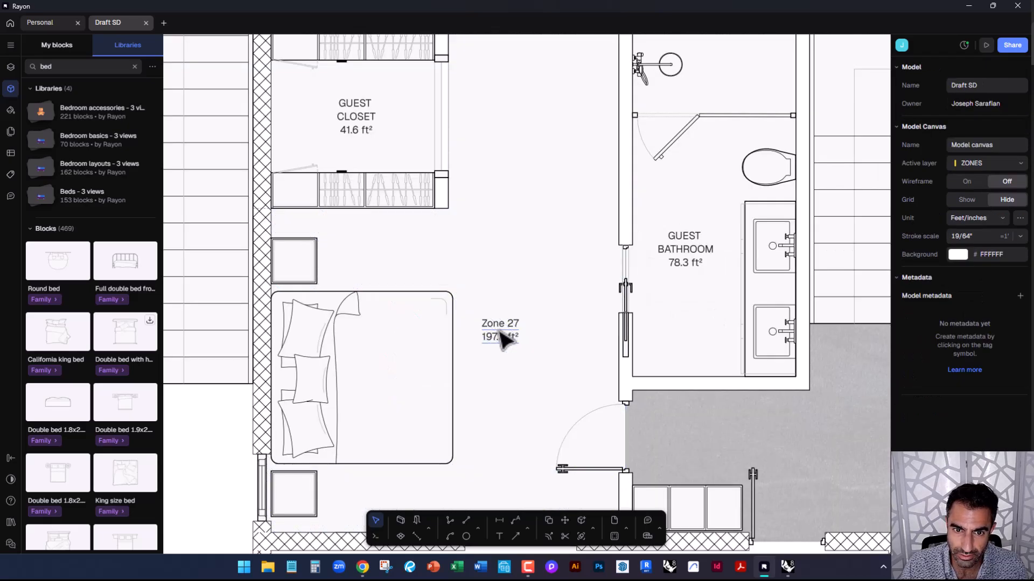
click(499, 327)
click(986, 87)
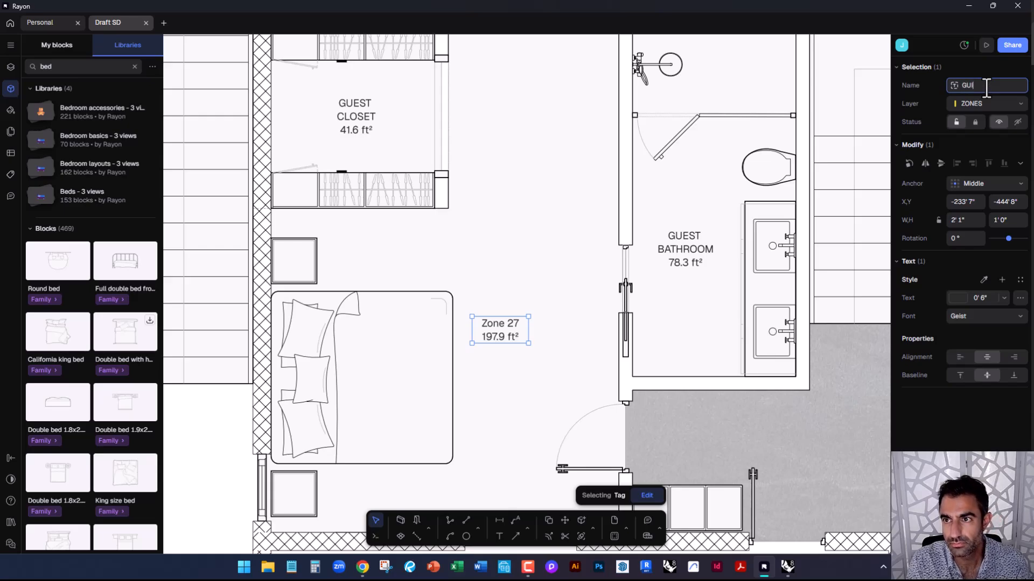
key(Return)
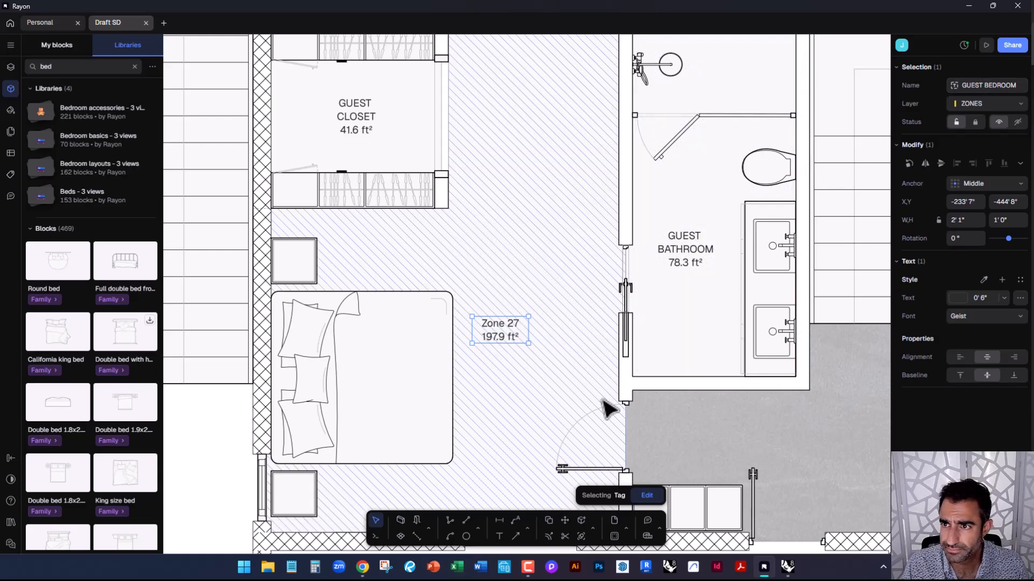
Rename the new bedroom zone itself as GUEST BEDROOM
click(546, 377)
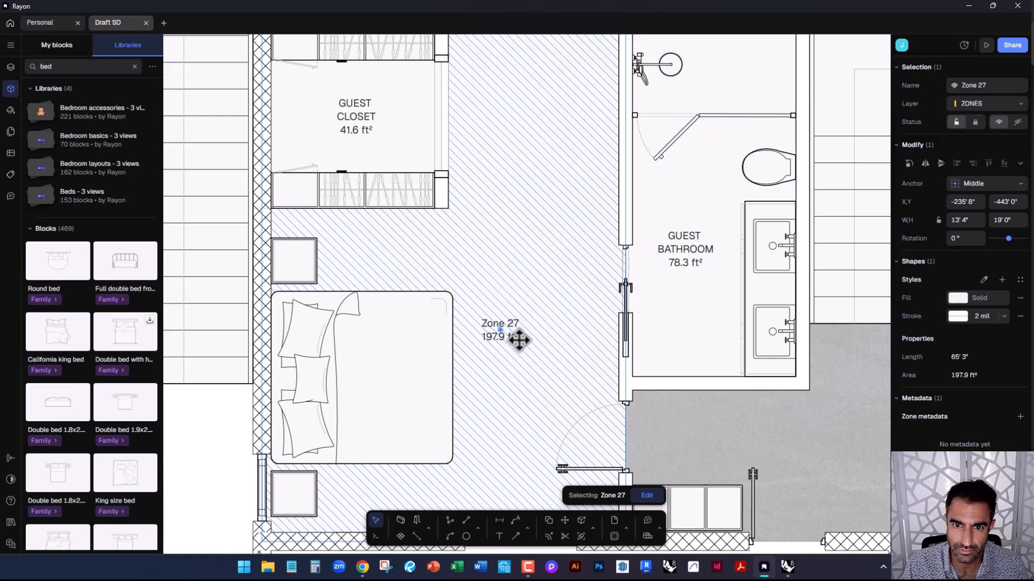
click(970, 85)
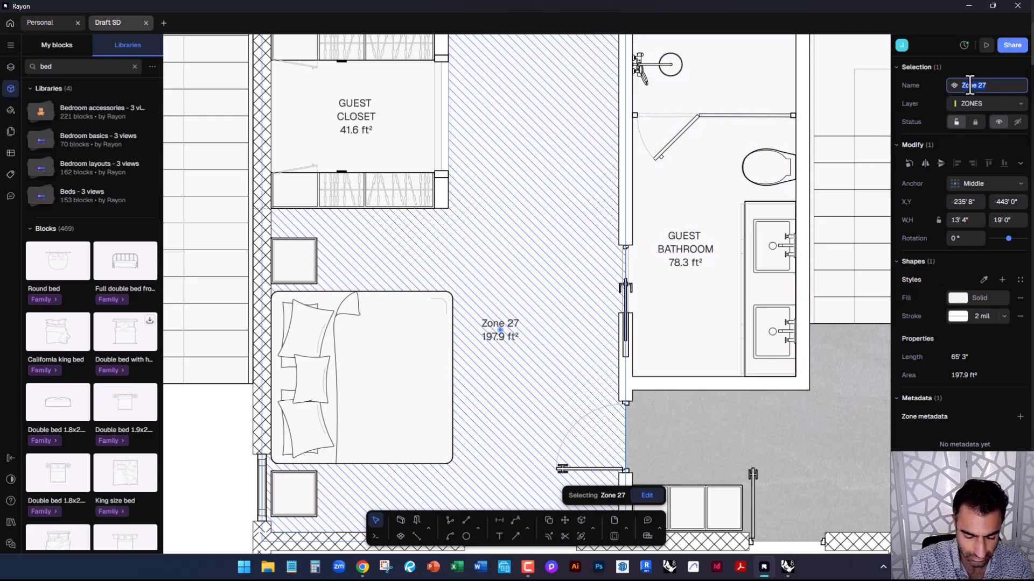
text(GUEST BEDROOM)
key(Return)
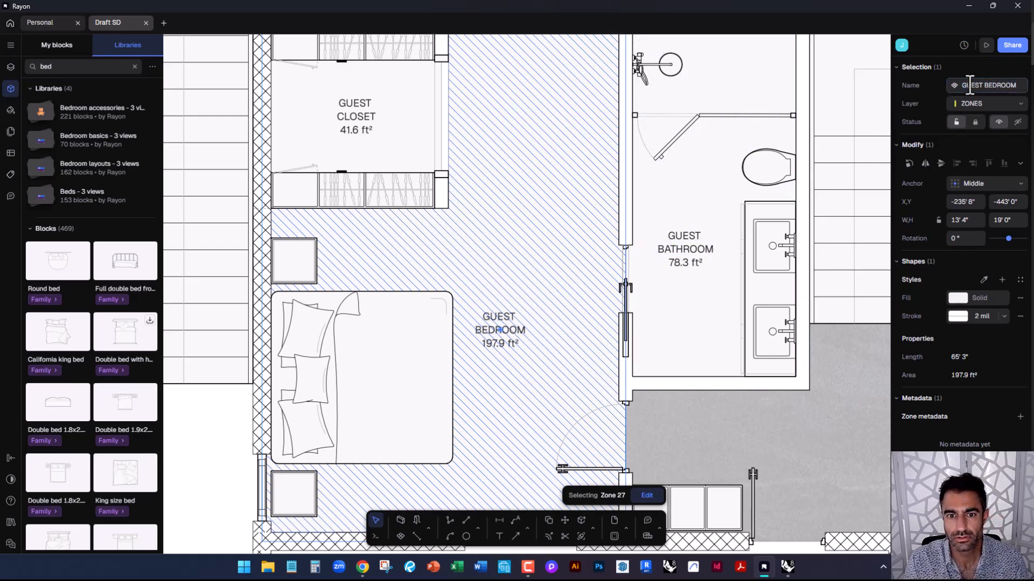
Create a new shape style named BEDROOM for the guest bedroom zone
scroll(498, 286, down, 3)
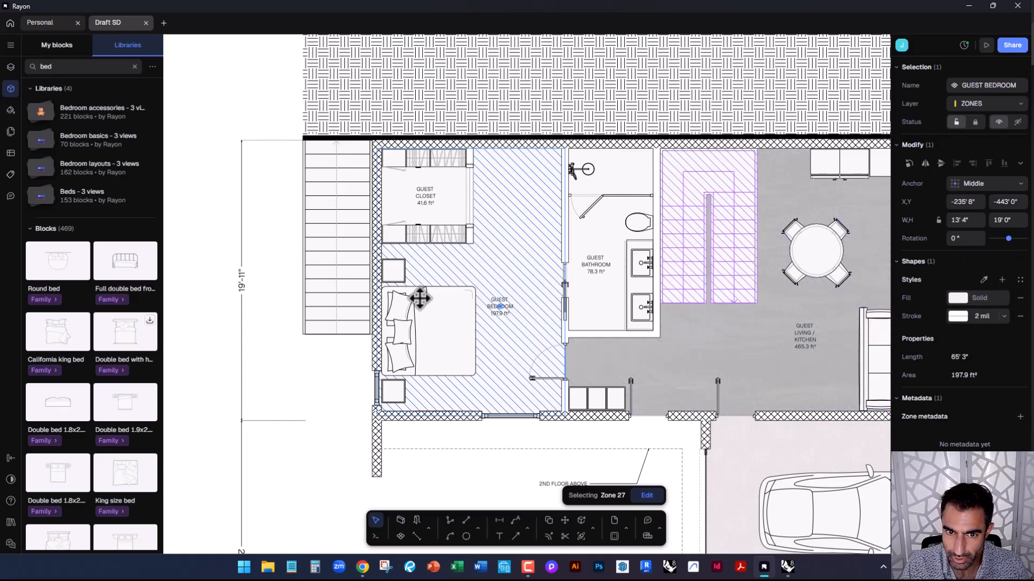
click(1000, 281)
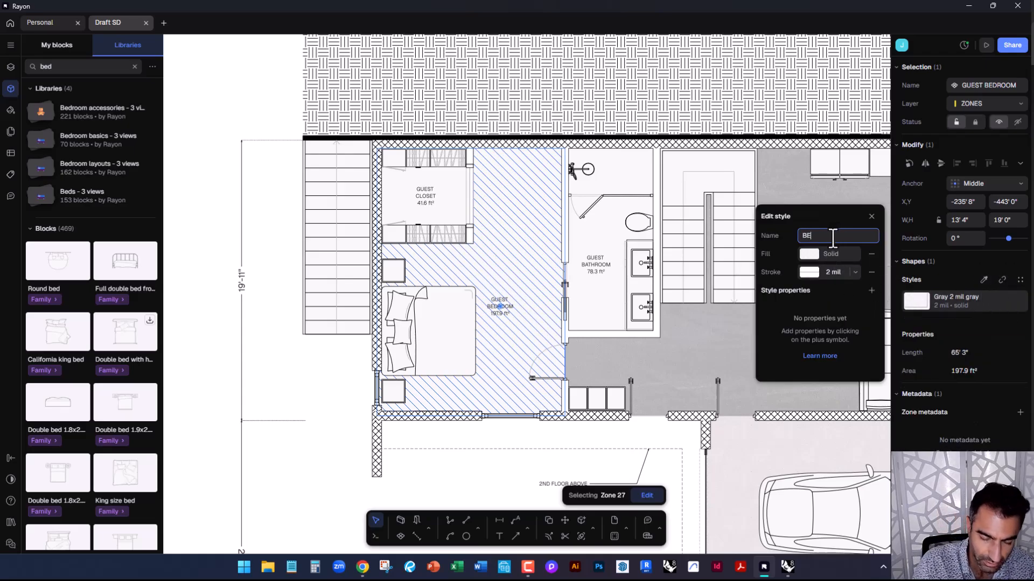
key(Return)
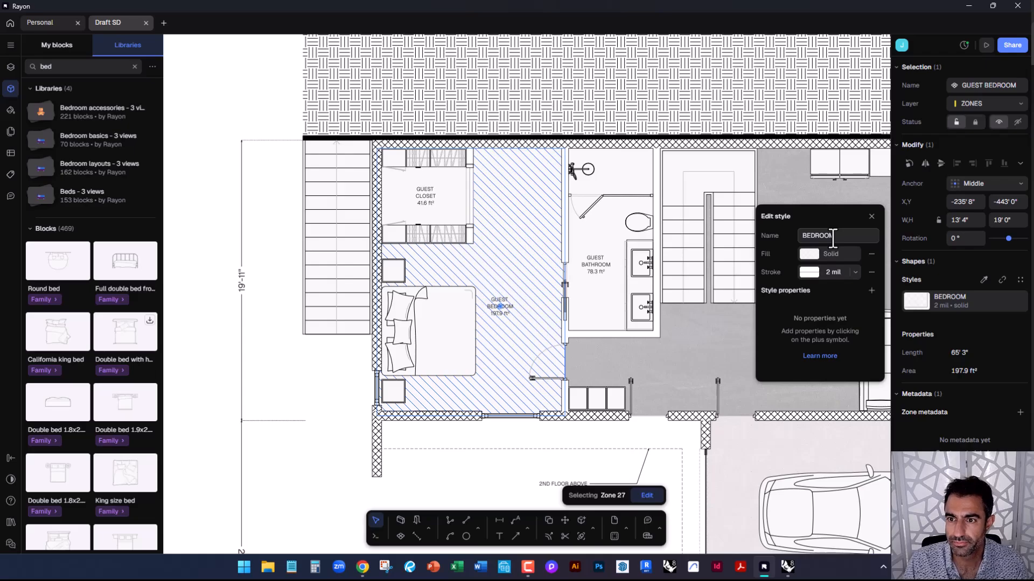
Set the BEDROOM style's fill to the Pine Parquet.png wood texture and deselect the zone
click(825, 254)
drag(770, 266, 810, 270)
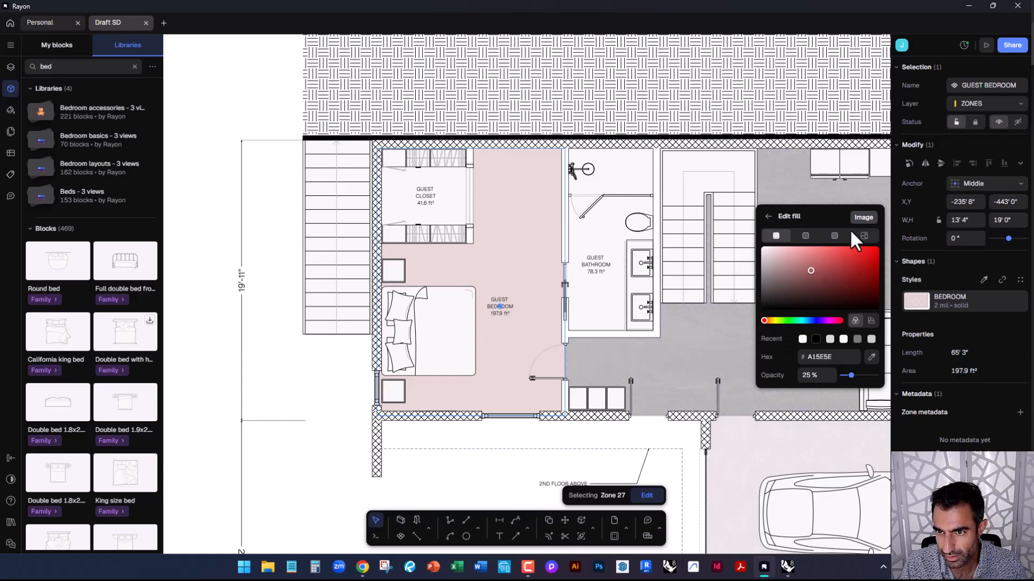
click(805, 235)
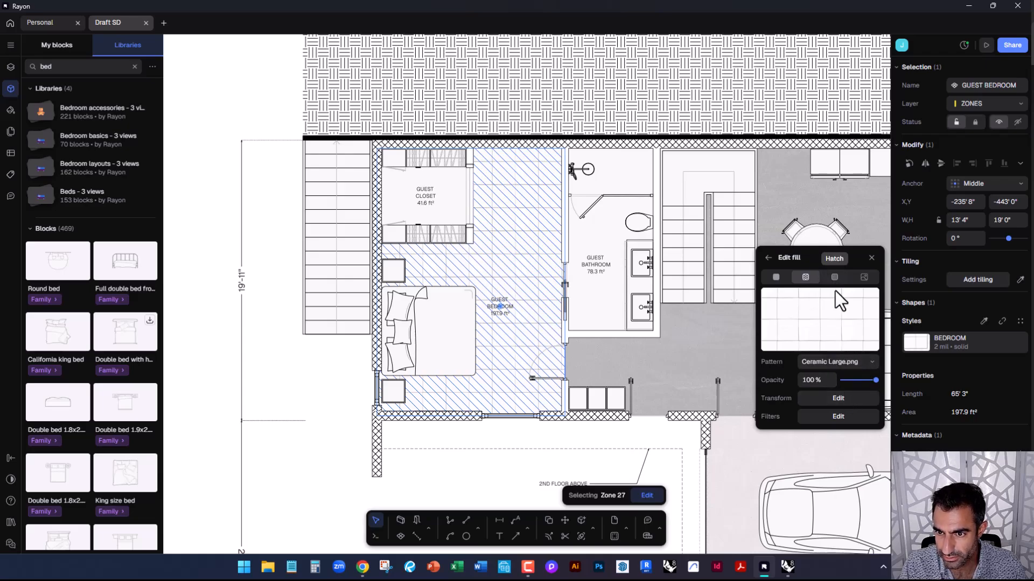
click(842, 360)
scroll(830, 295, down, 2)
scroll(832, 290, down, 5)
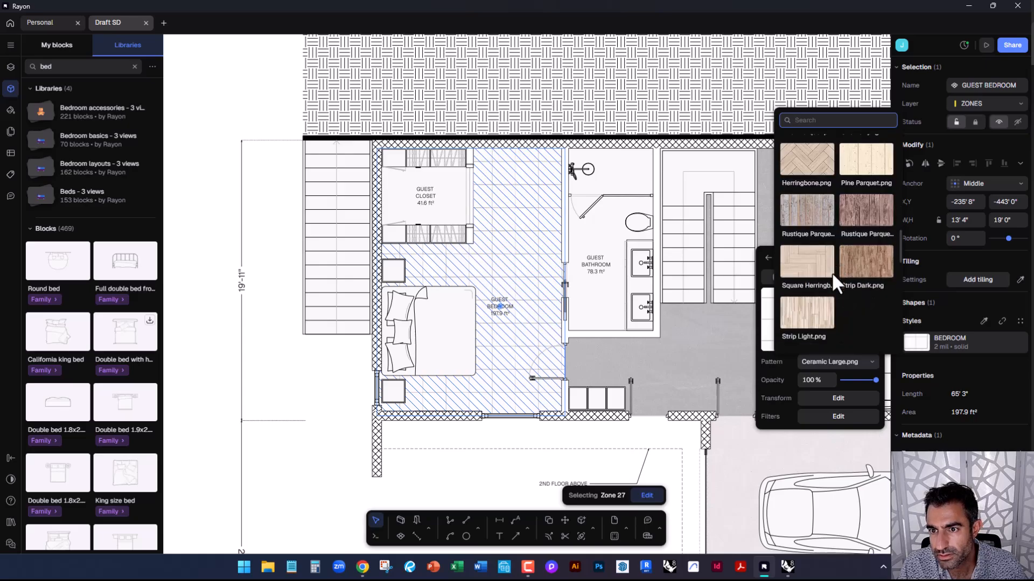
scroll(831, 272, up, 2)
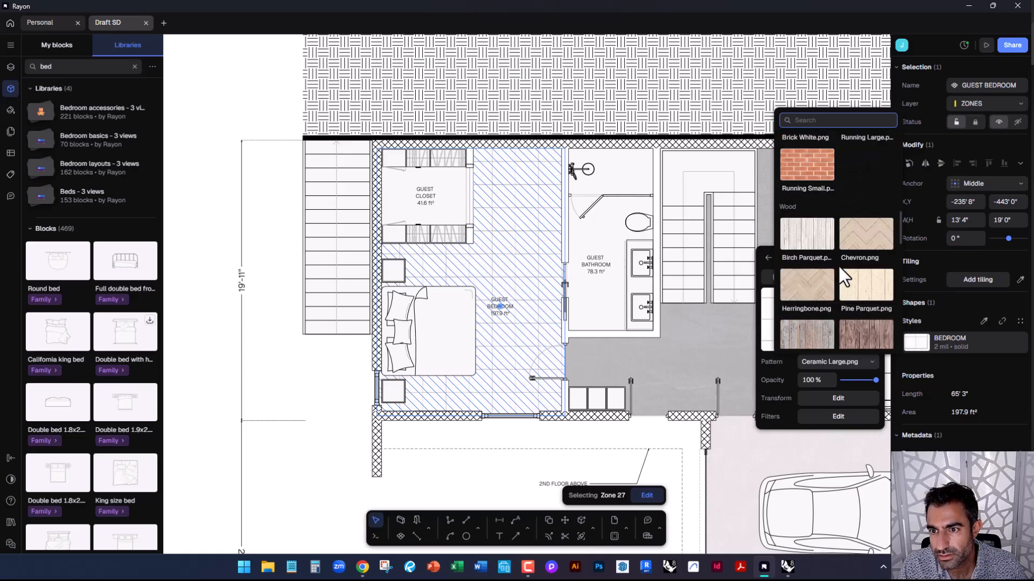
click(866, 283)
click(466, 502)
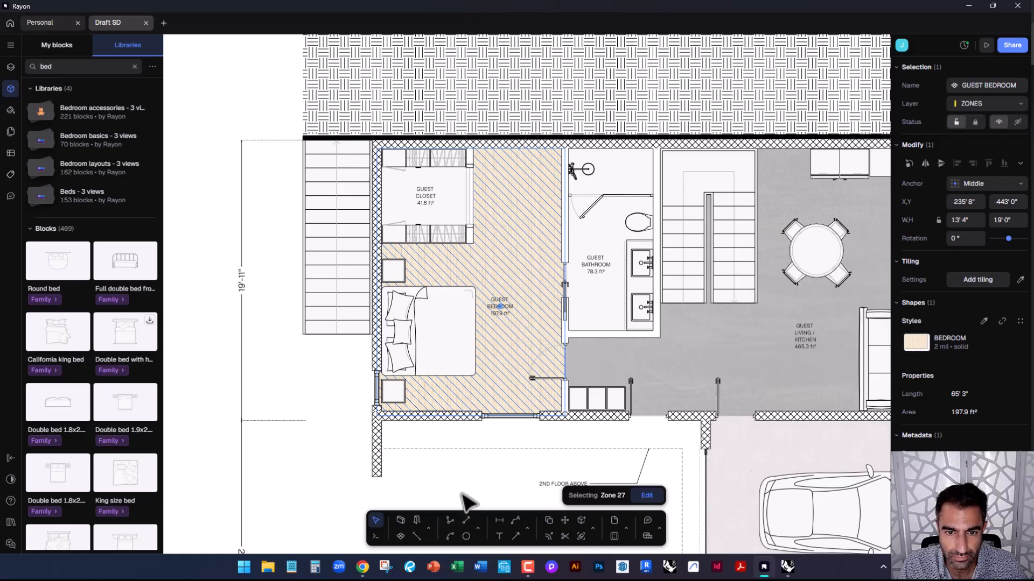
key(Escape)
Examine the guest bedroom's parquet floor and area label within the first floor plan
scroll(517, 364, up, 8)
scroll(774, 427, down, 3)
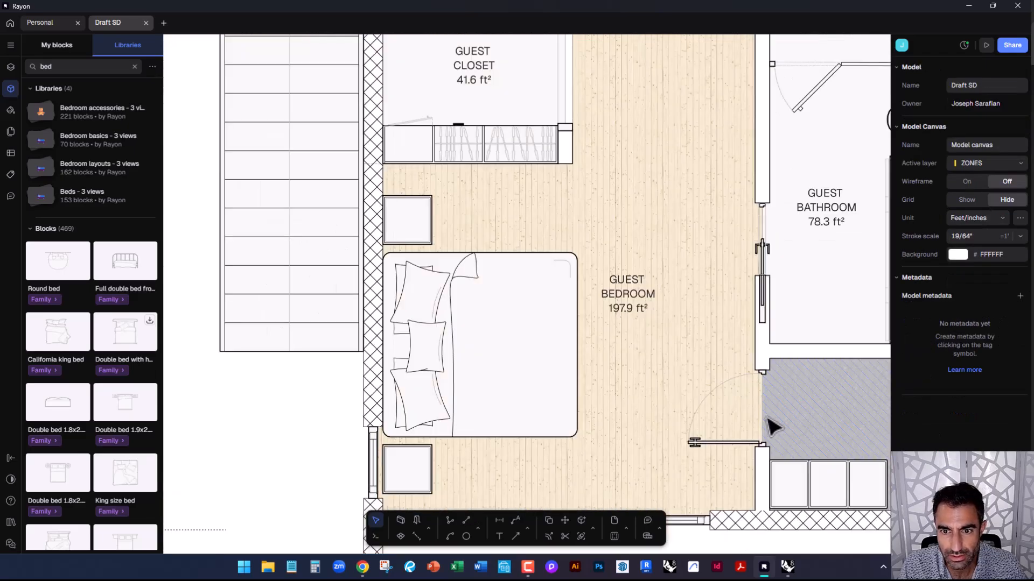
scroll(767, 420, down, 3)
middle_drag(769, 360, 512, 342)
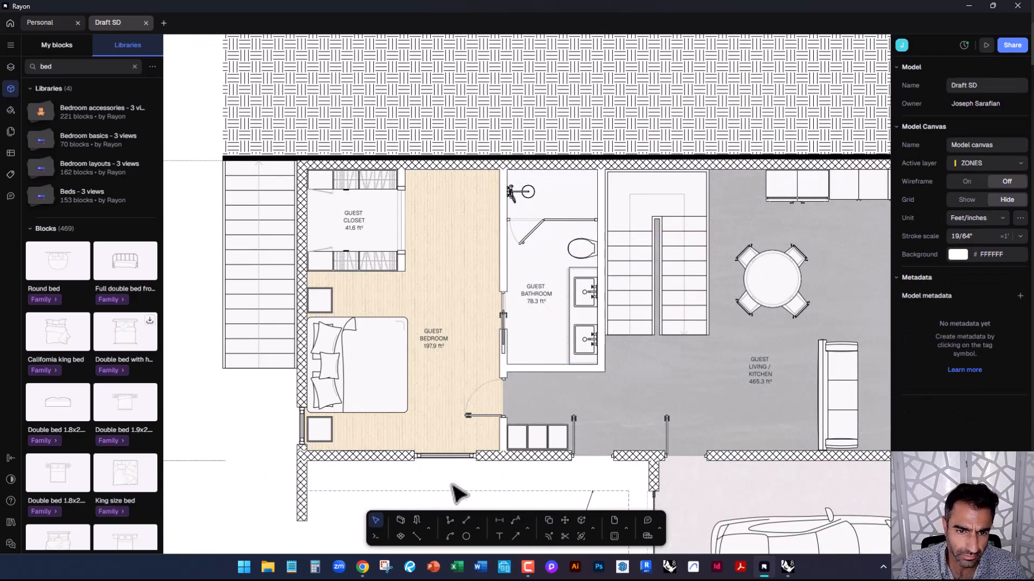
middle_drag(450, 489, 505, 416)
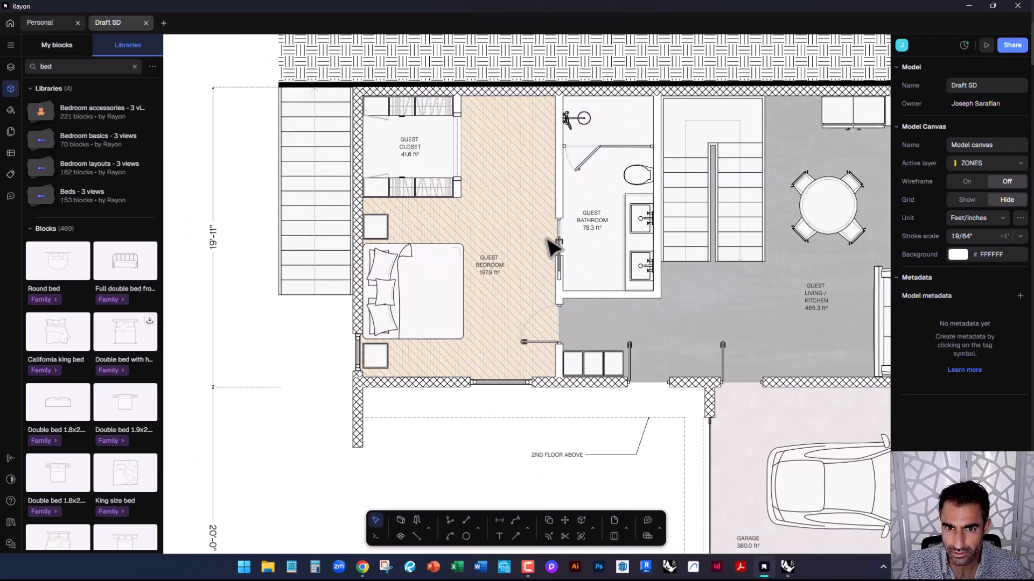
middle_drag(561, 300, 523, 299)
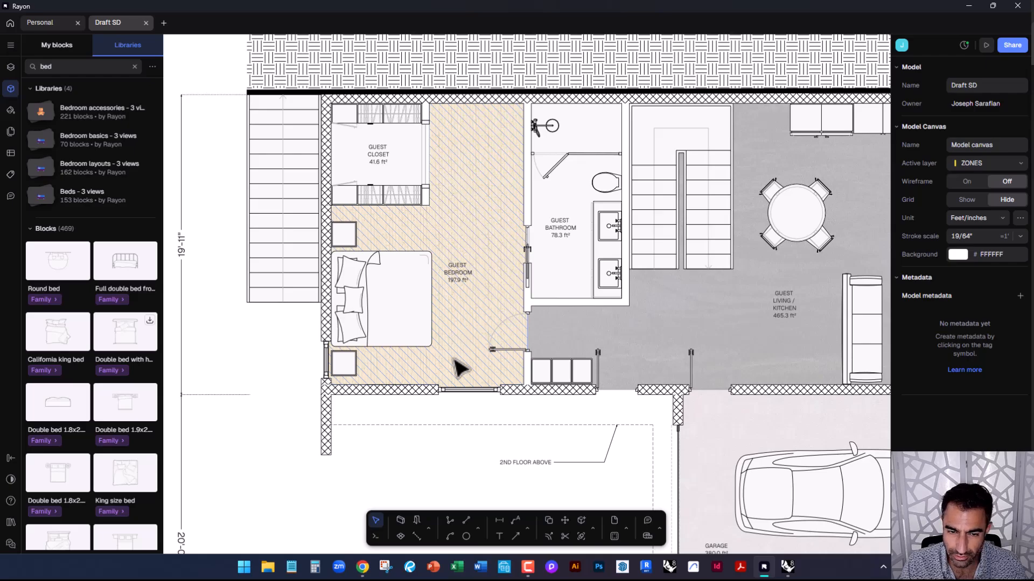
scroll(461, 300, up, 3)
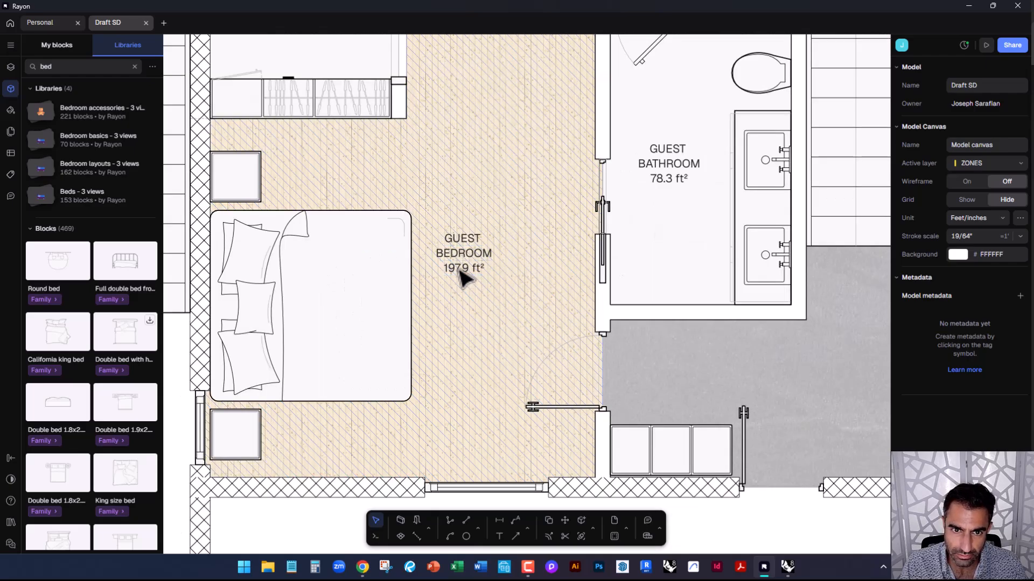
scroll(512, 328, down, 3)
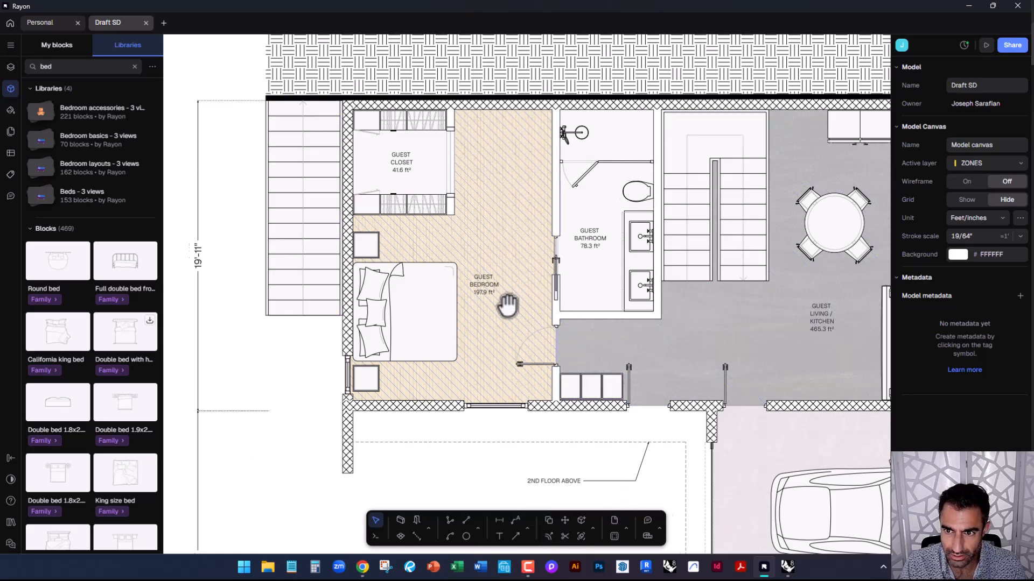
middle_drag(512, 300, 382, 323)
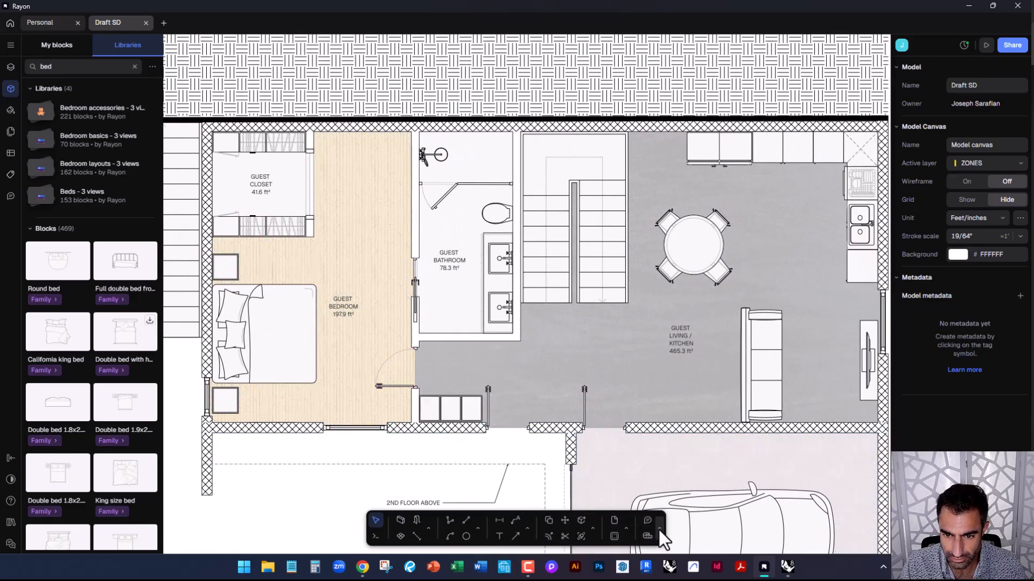
Measure the first floor's area by tracing the inside wall corners around the guest suite, living area and garage
click(659, 531)
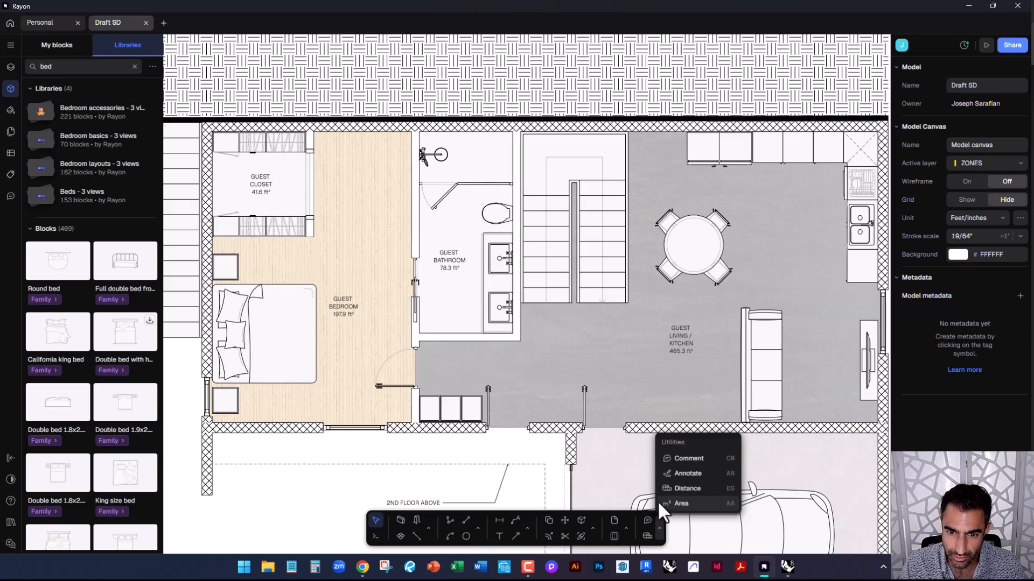
text(AA)
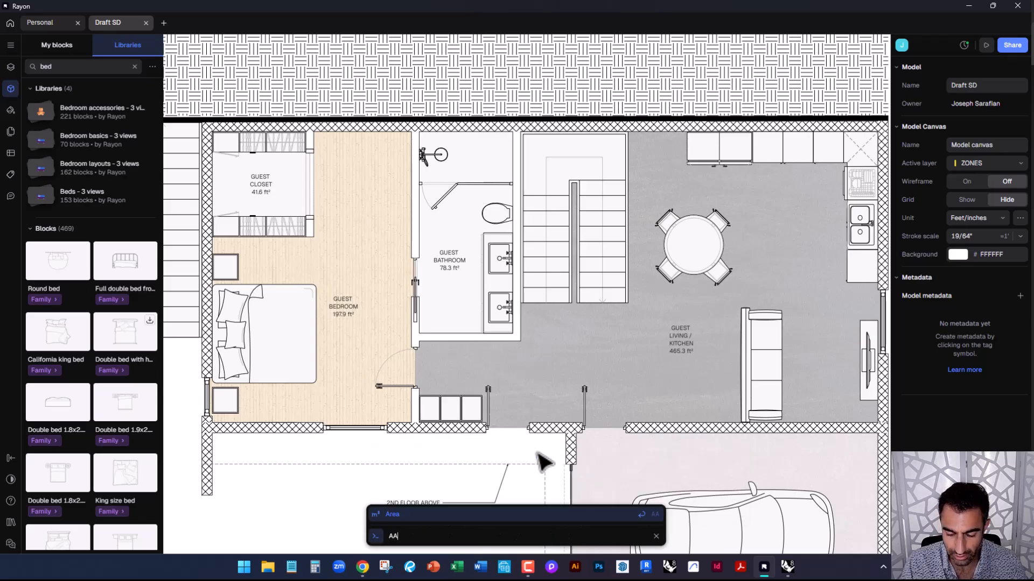
key(Return)
click(211, 427)
click(211, 132)
scroll(393, 237, down, 3)
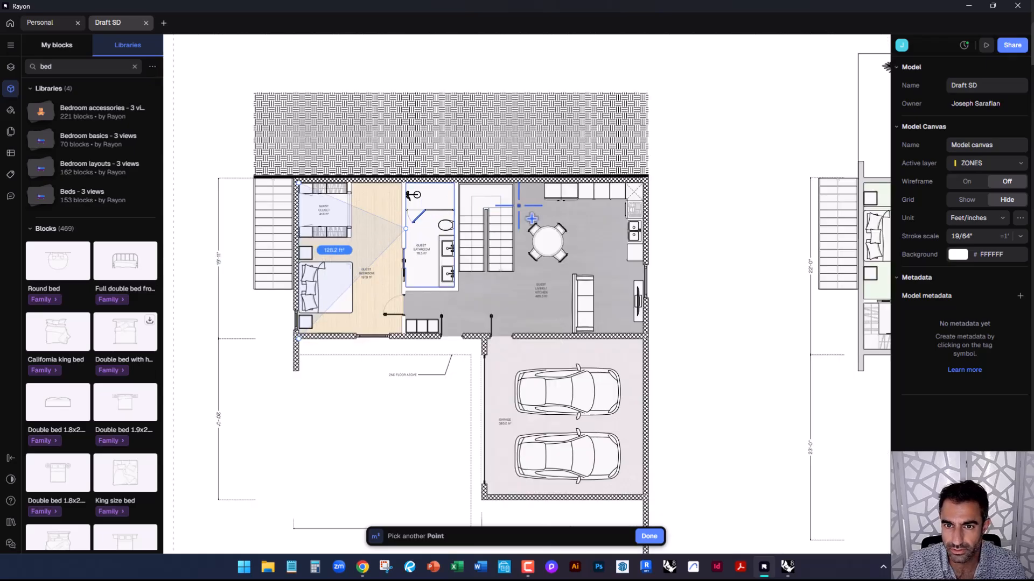
click(643, 185)
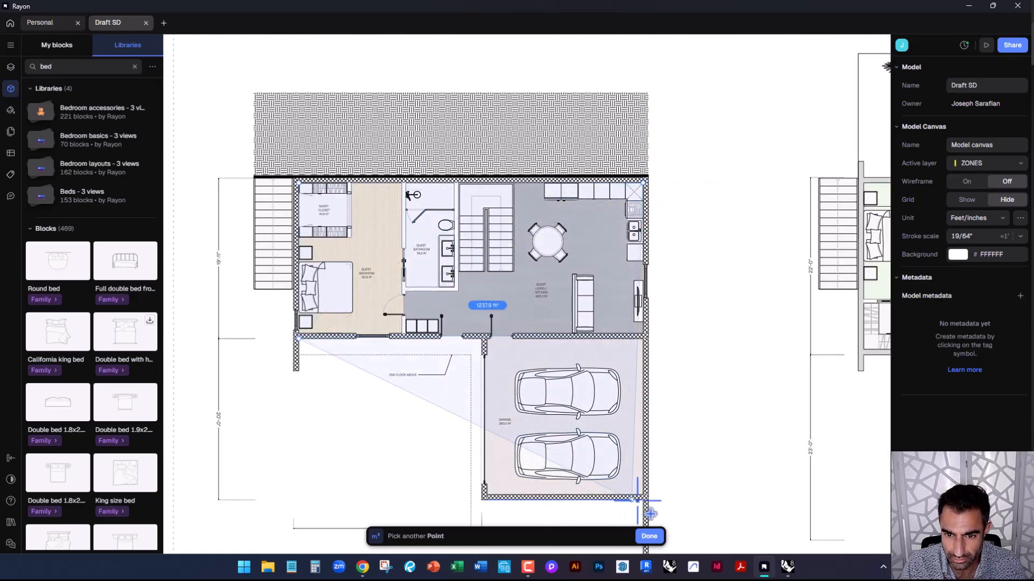
click(644, 495)
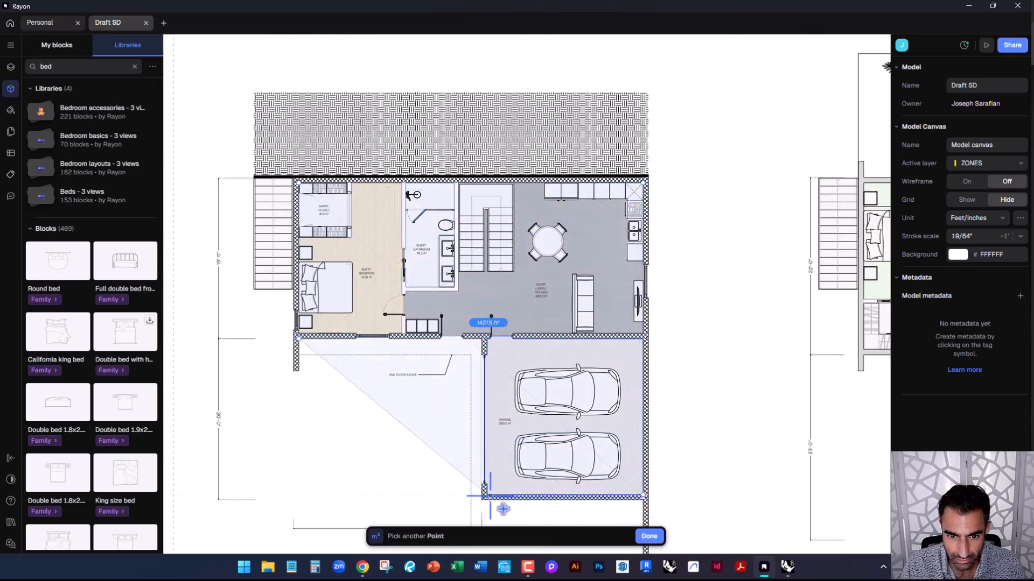
click(487, 494)
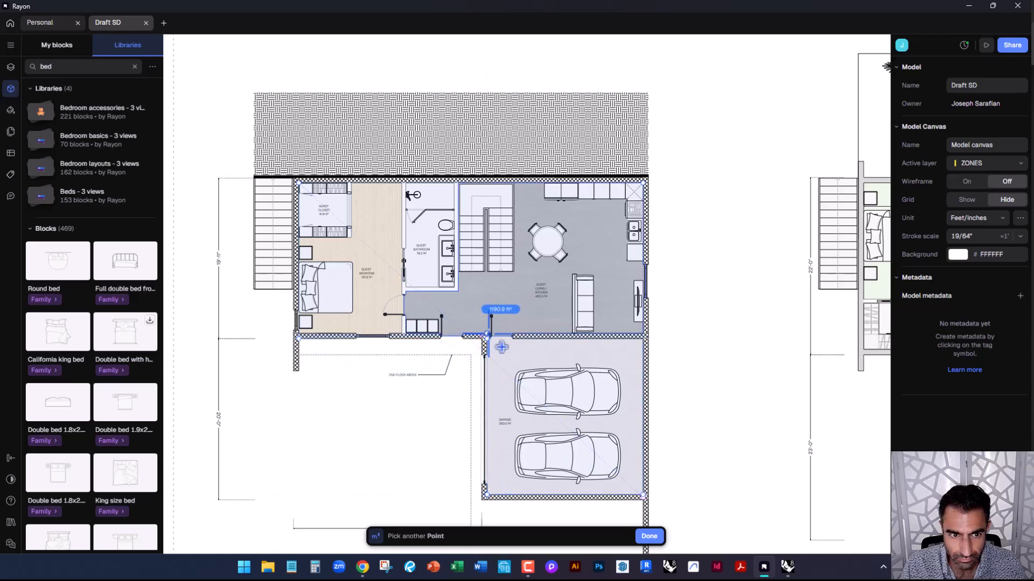
scroll(323, 343, up, 5)
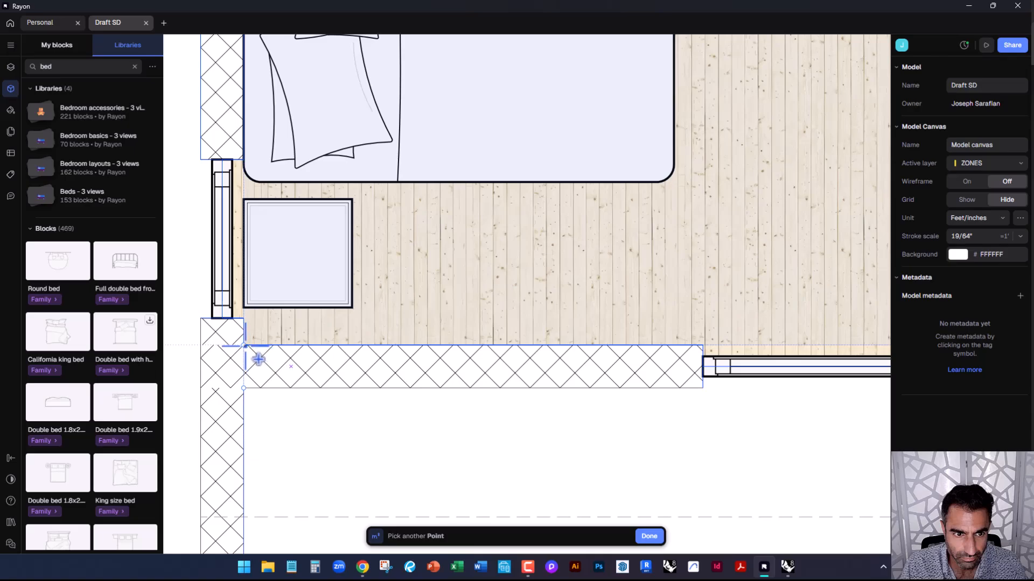
click(244, 388)
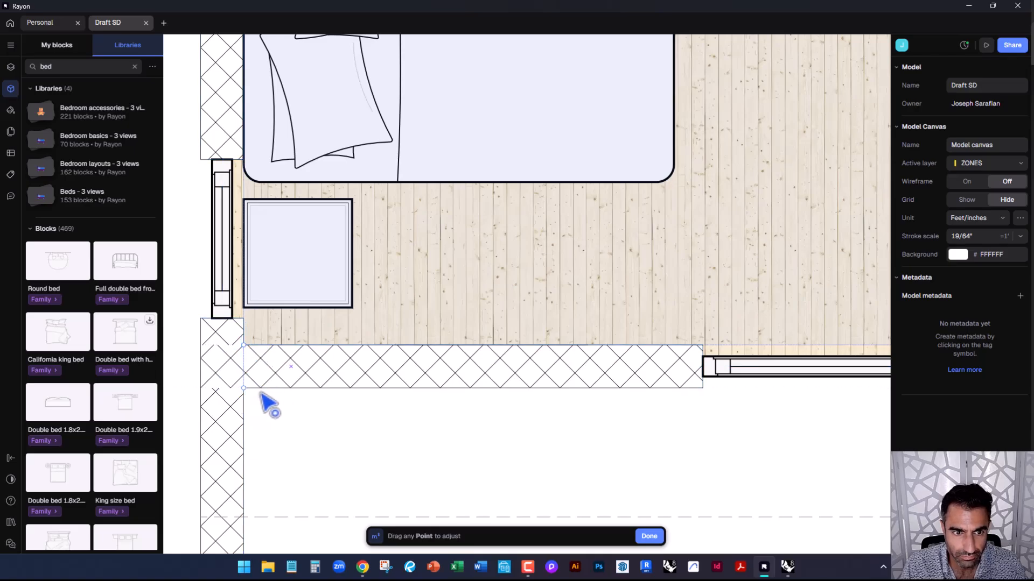
scroll(332, 405, down, 5)
scroll(593, 395, up, 5)
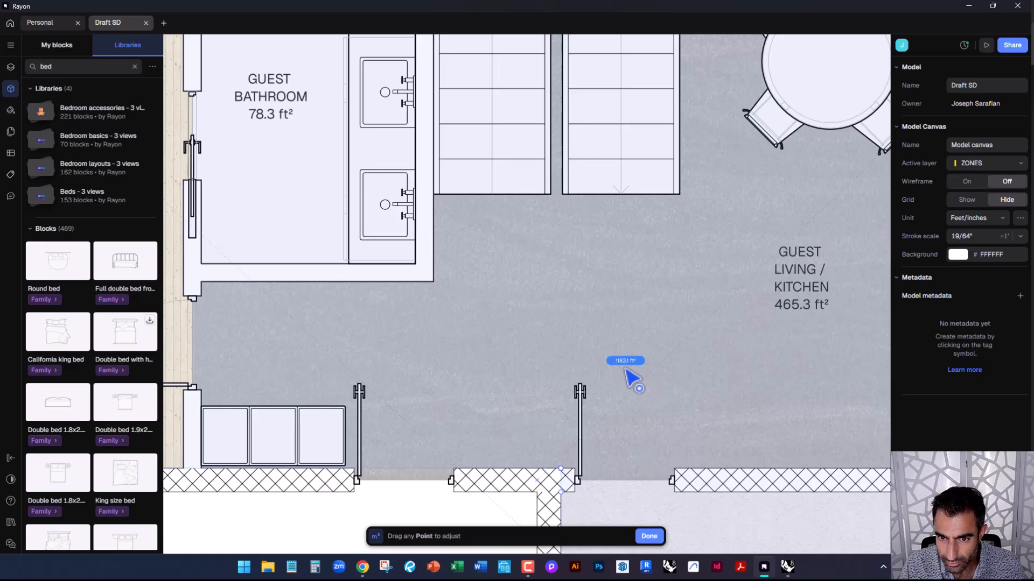
scroll(658, 378, down, 4)
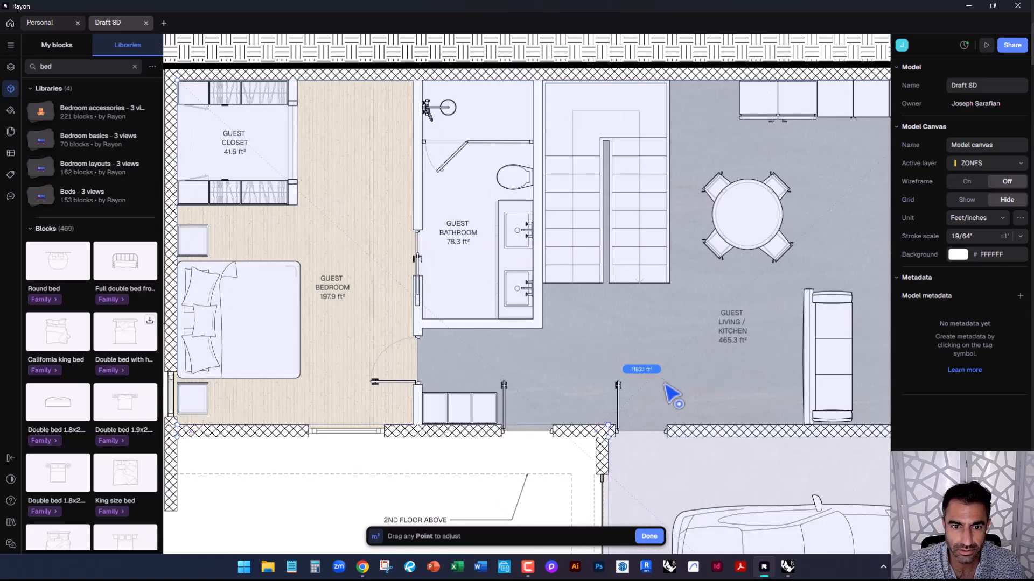
key(Return)
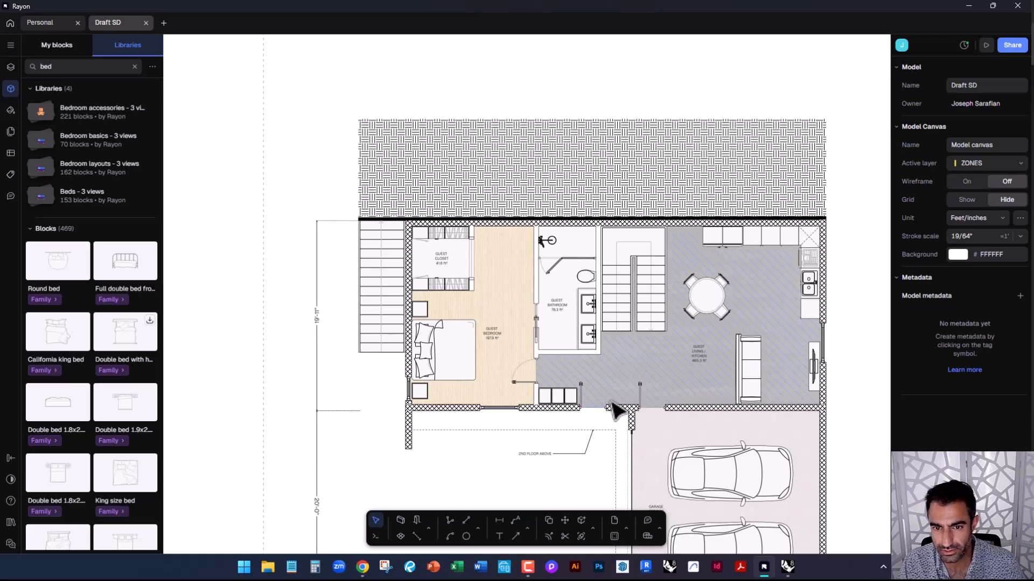
Examine the guest suite in the first floor plan and the building section drawing
middle_drag(508, 384, 513, 324)
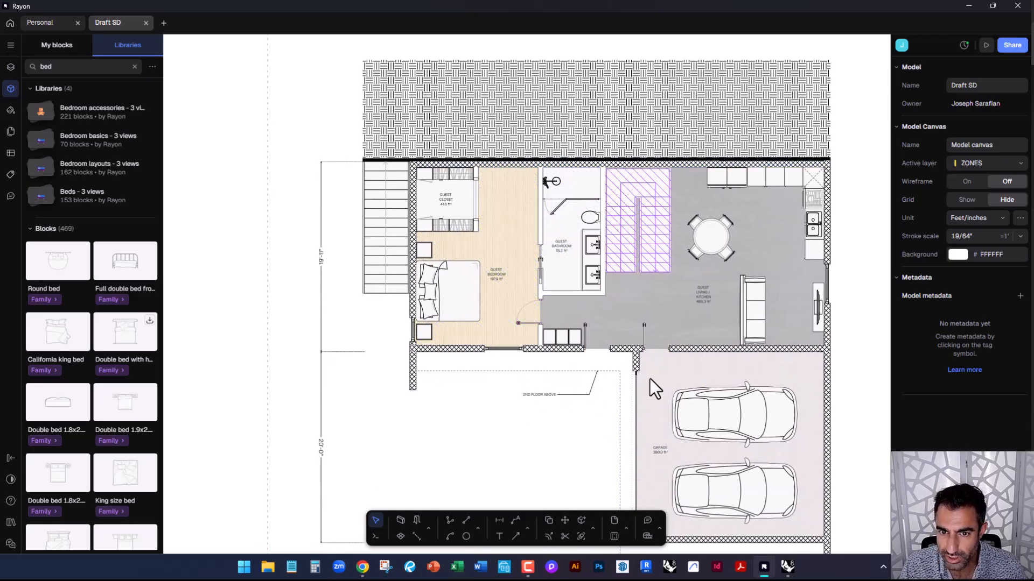
click(659, 530)
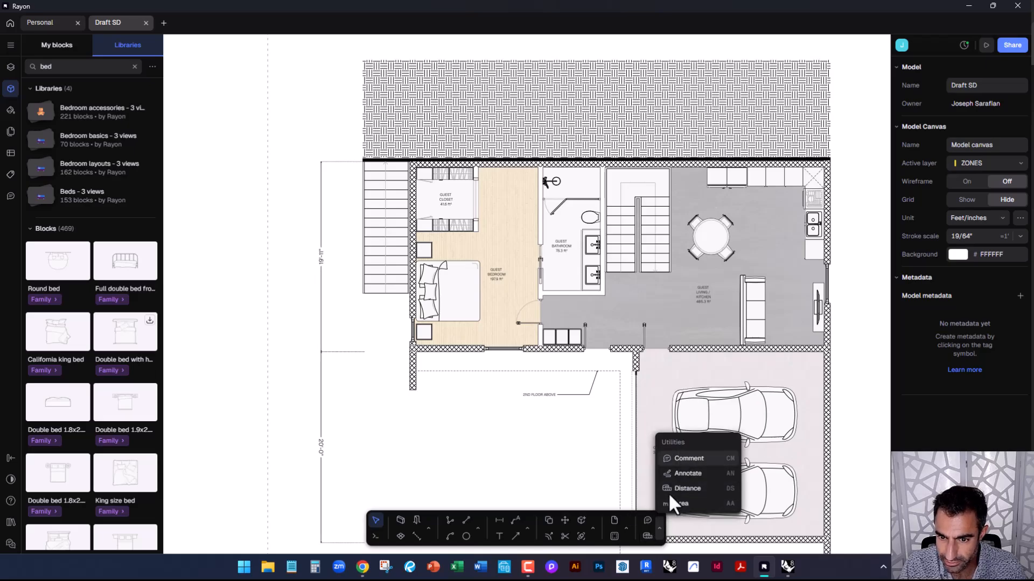
click(535, 466)
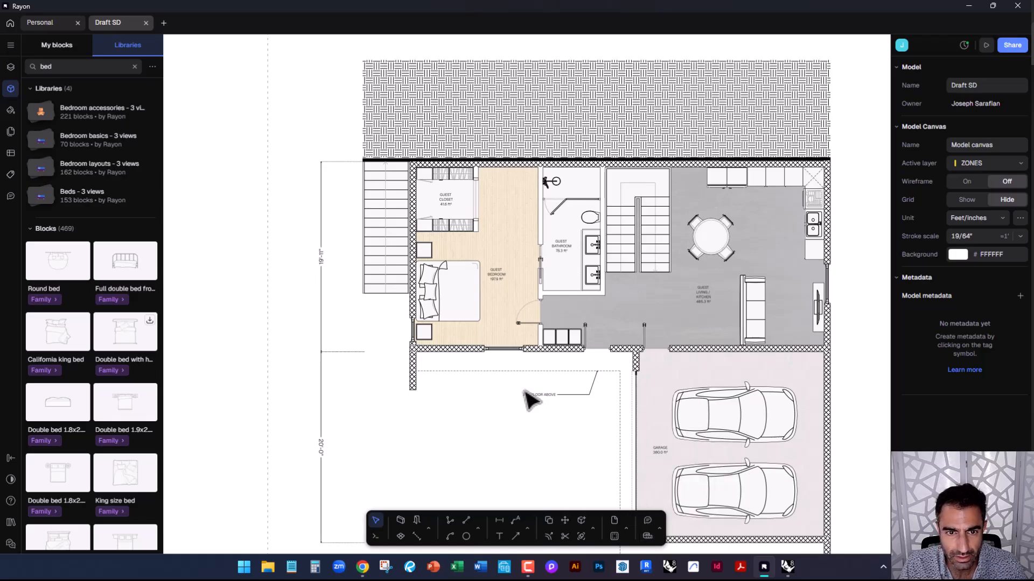
middle_drag(438, 420, 456, 425)
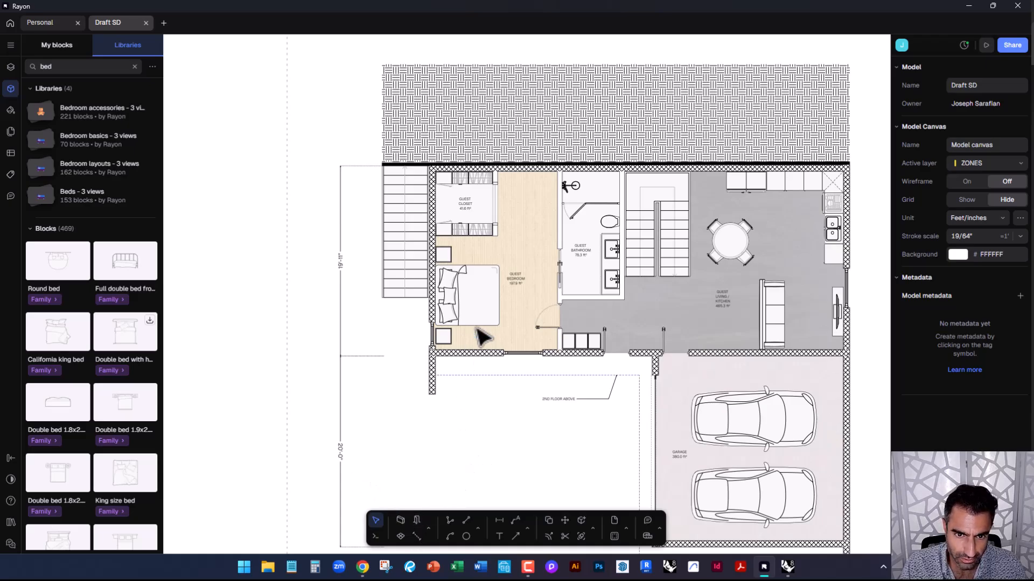
scroll(604, 347, up, 3)
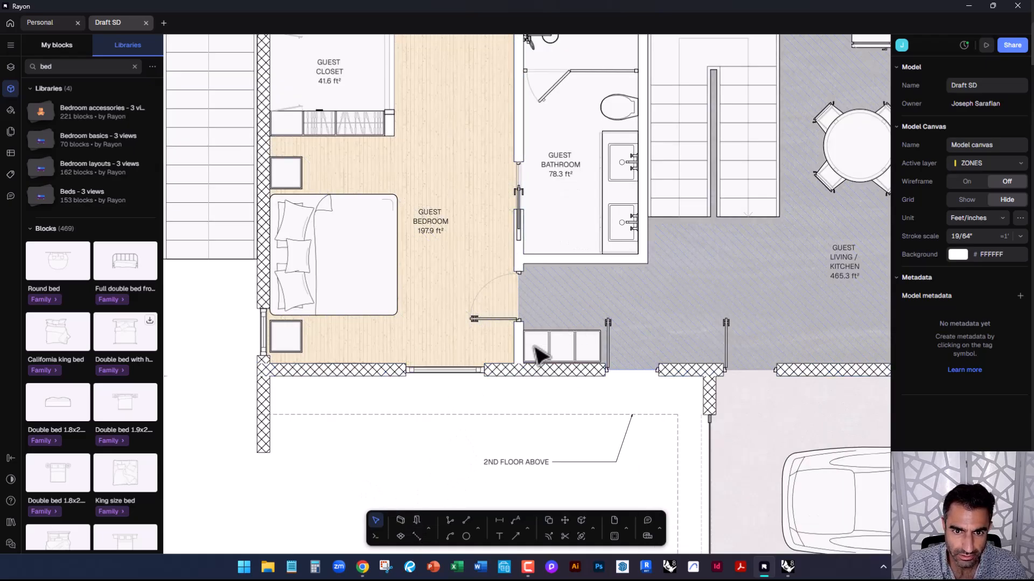
scroll(493, 287, down, 6)
scroll(484, 376, down, 4)
scroll(496, 357, up, 8)
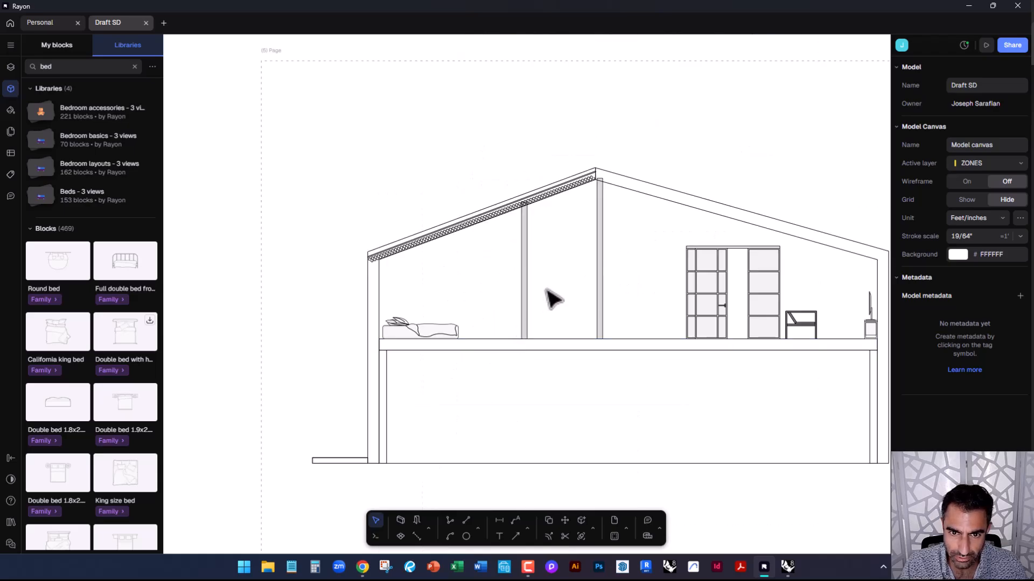
click(528, 306)
click(577, 288)
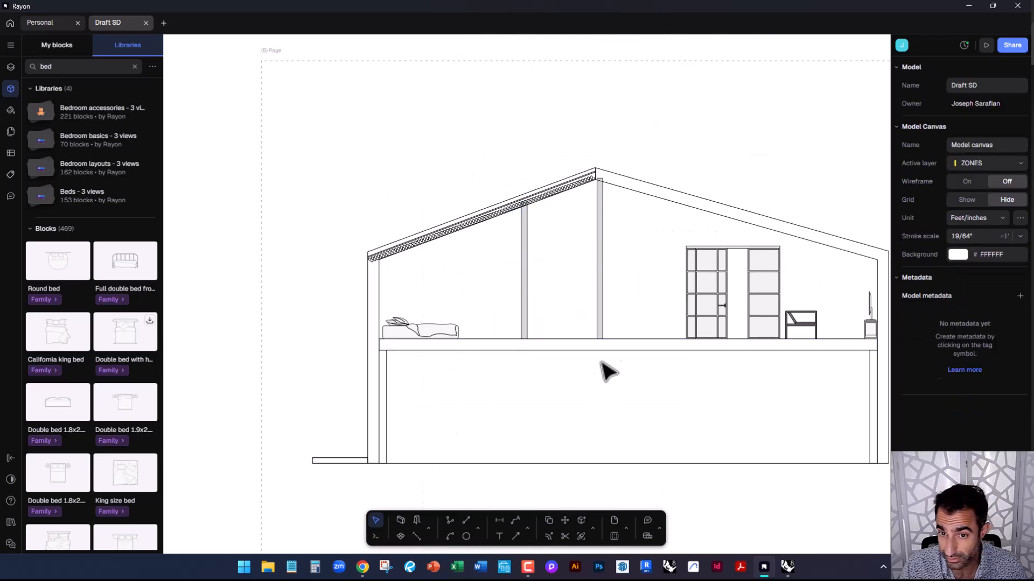
Insert a Pocket door opening into the second floor primary bath's short wall facing the bedroom entry, near the wall corner
middle_drag(618, 251, 563, 382)
scroll(538, 431, down, 7)
scroll(568, 258, up, 6)
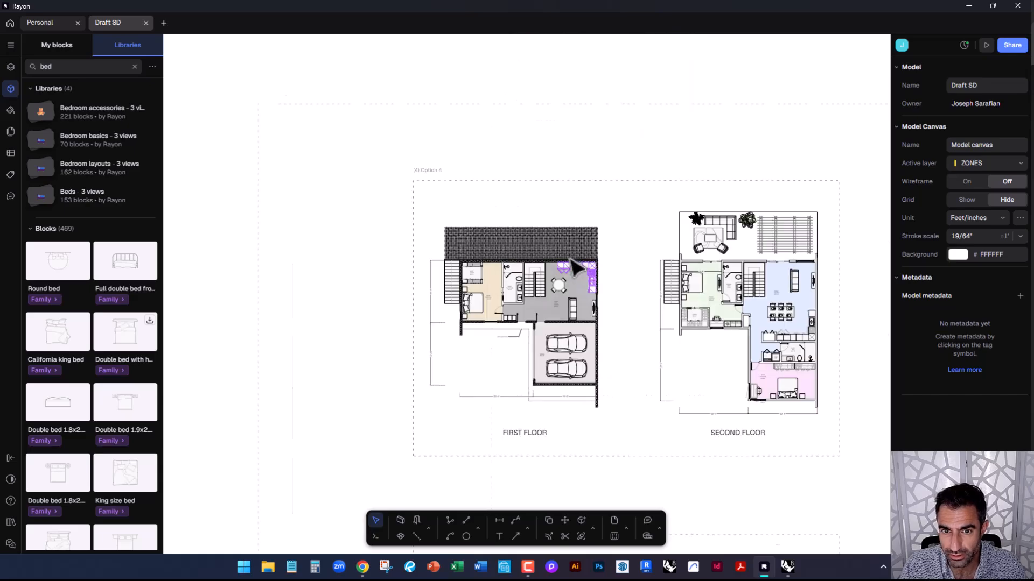
middle_drag(714, 350, 484, 294)
scroll(650, 297, up, 3)
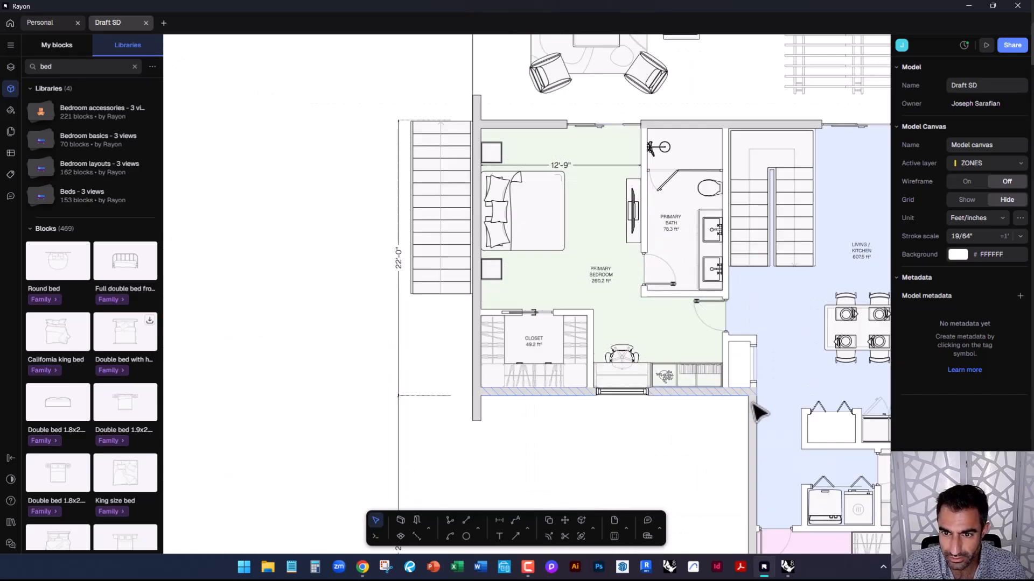
scroll(761, 327, up, 3)
middle_drag(680, 346, 607, 372)
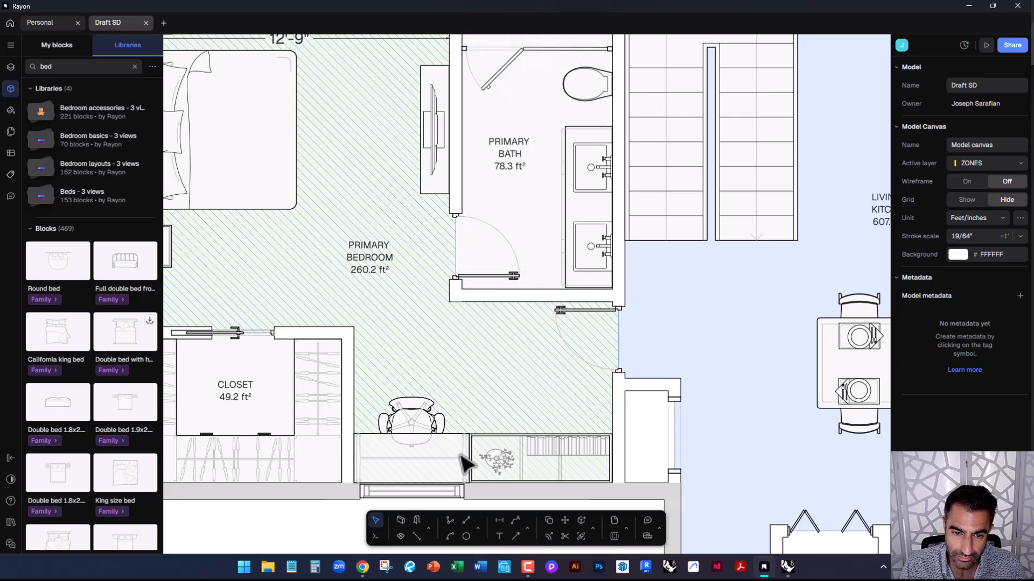
click(416, 520)
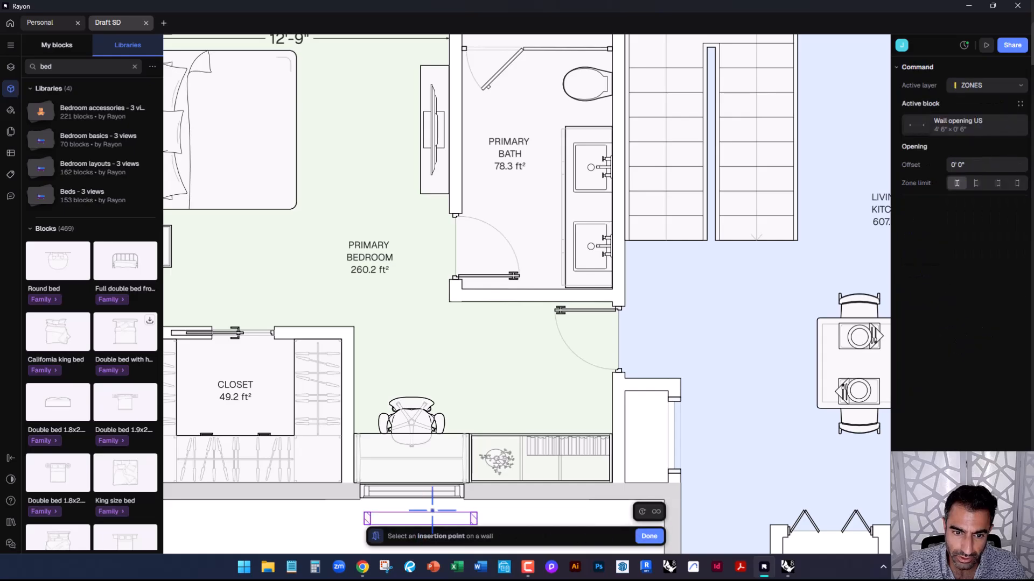
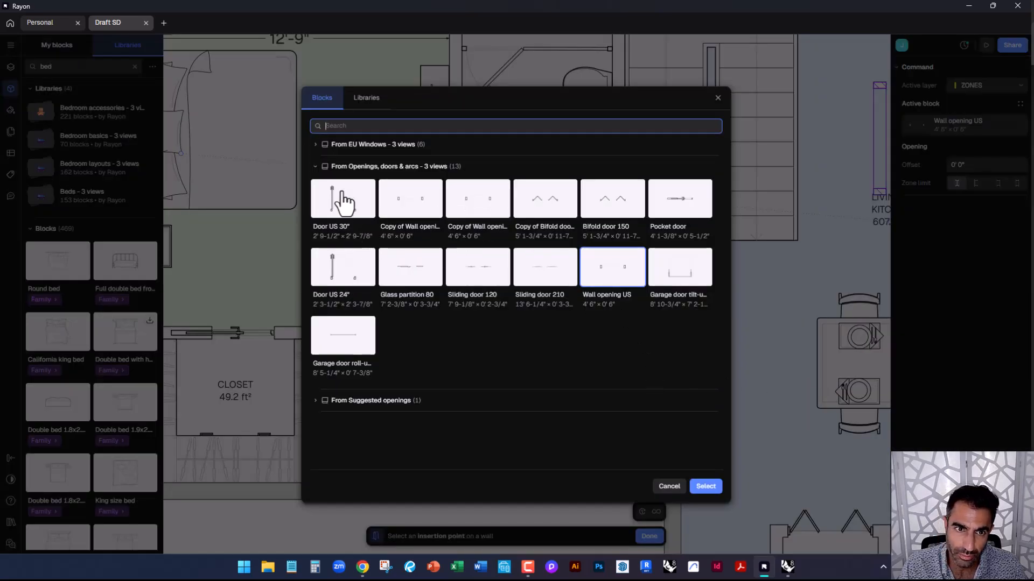
click(351, 208)
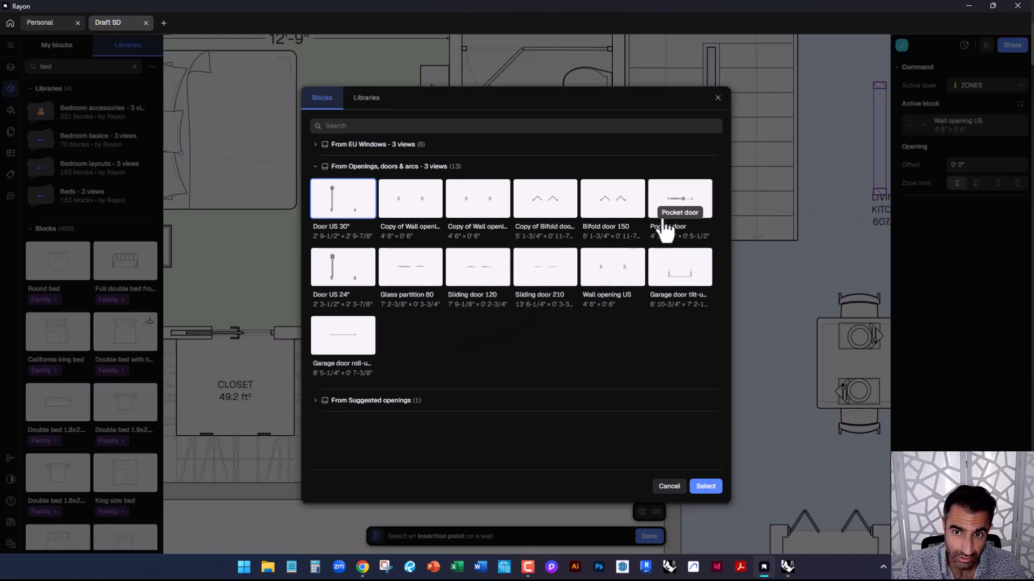
click(673, 212)
click(705, 486)
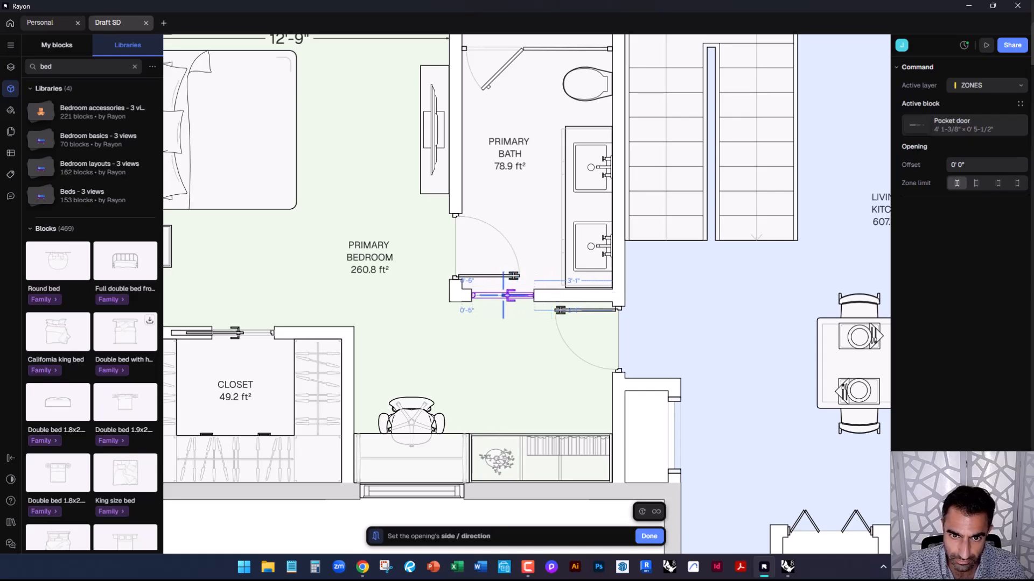
click(473, 308)
Select the new pocket door in the primary bath wall and inspect its handle, leaf and jamb up close
scroll(516, 295, up, 5)
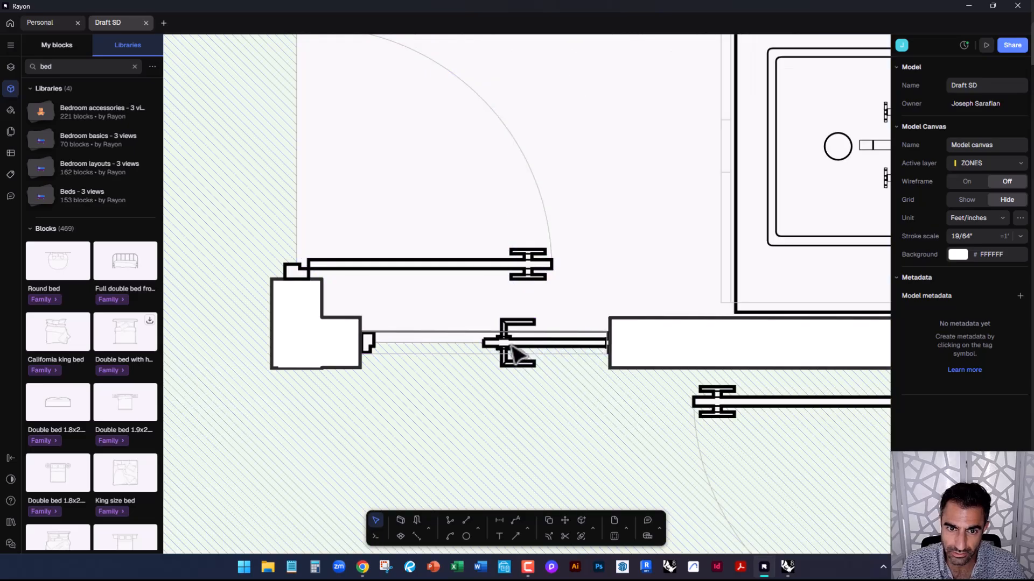
click(503, 364)
scroll(474, 332, down, 3)
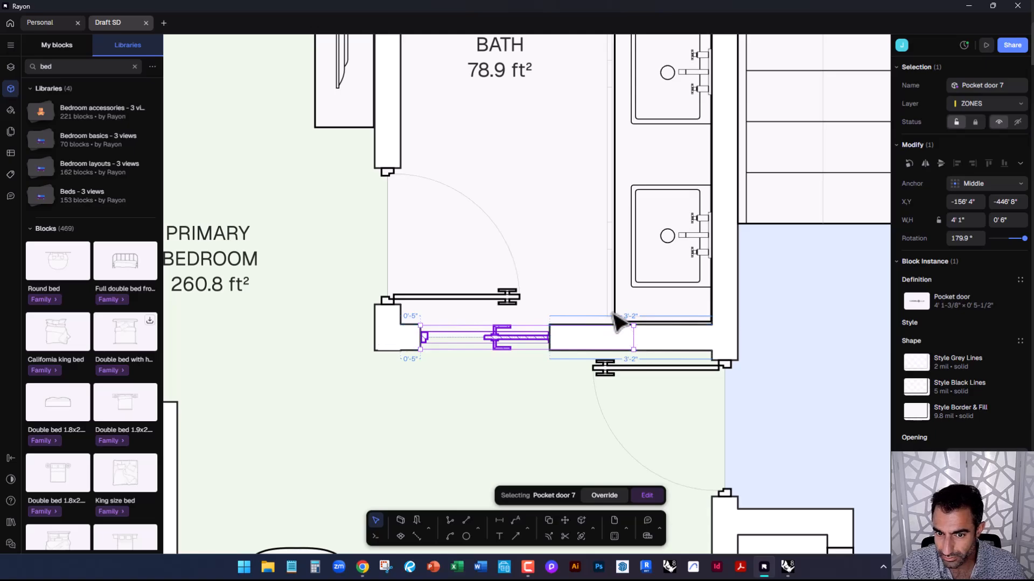
scroll(499, 339, up, 5)
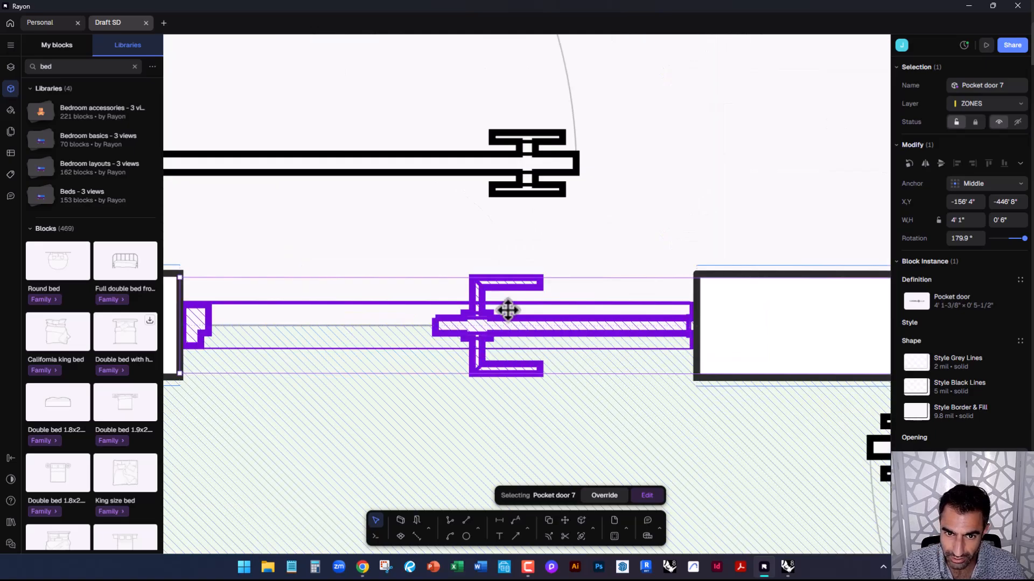
scroll(546, 414, down, 5)
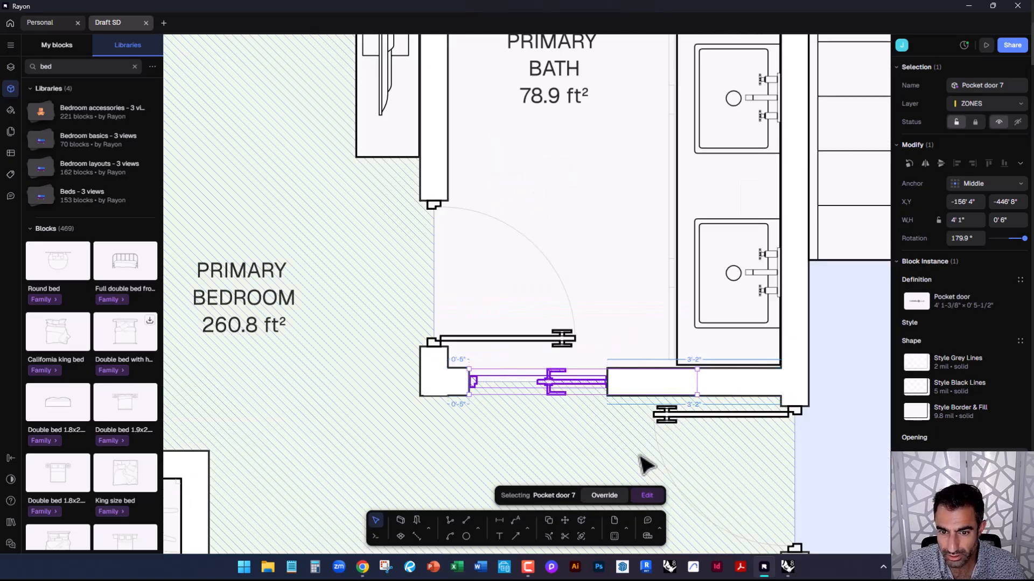
Try to widen the wall opening inside the Pocket door block, undo the change and leave block editing
click(647, 495)
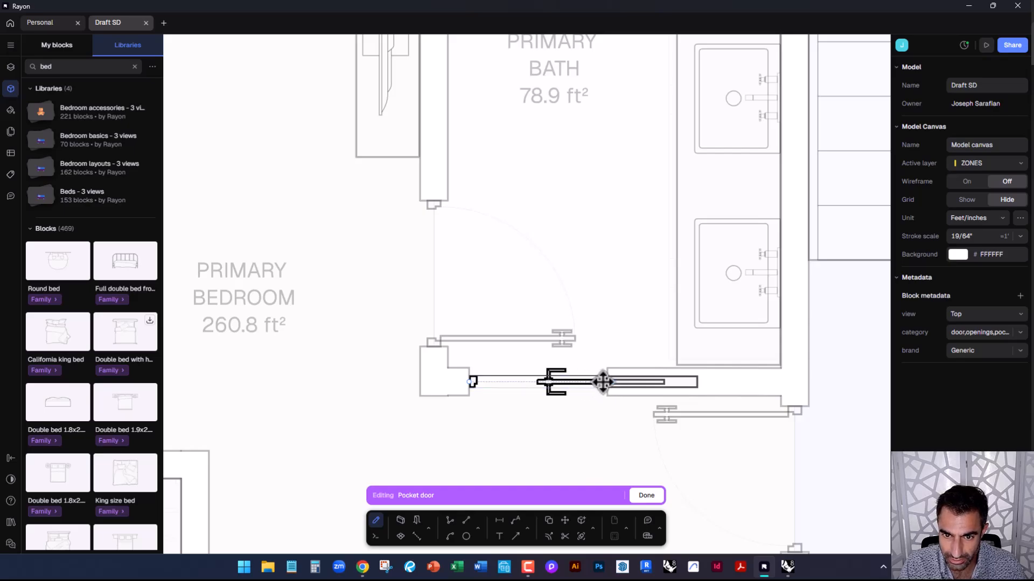
drag(608, 382, 639, 397)
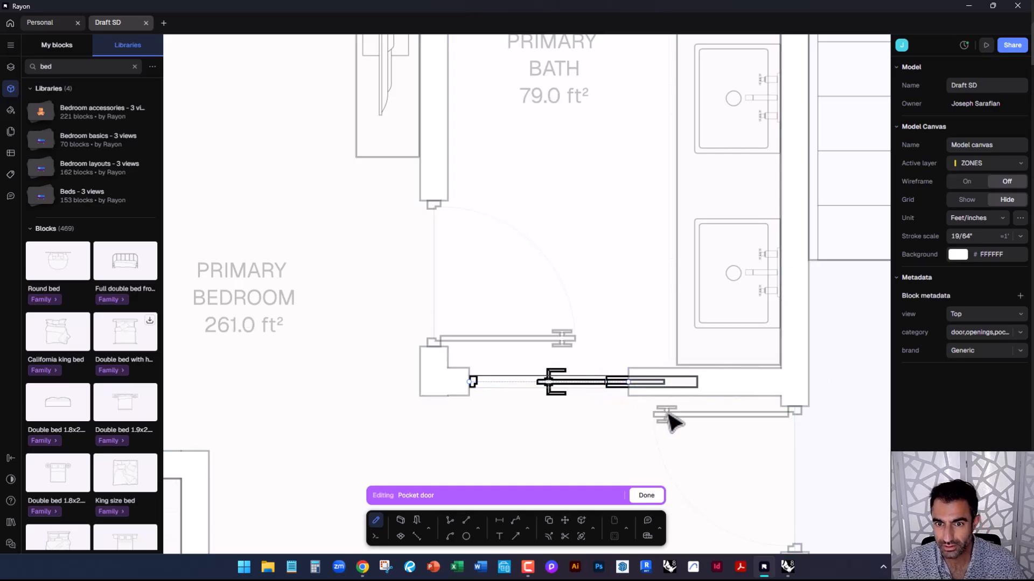
key(ctrl+z)
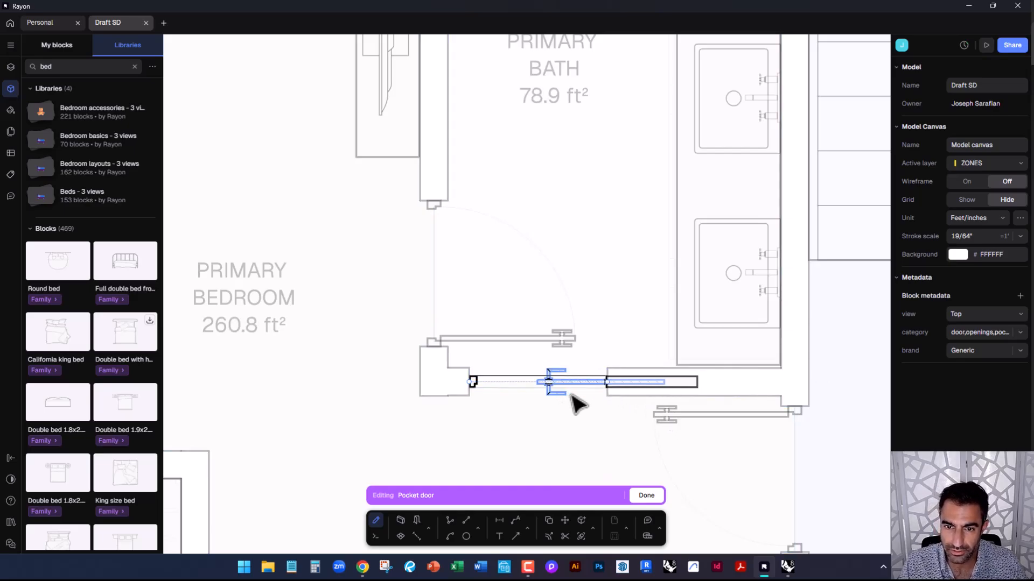
click(645, 495)
key(Escape)
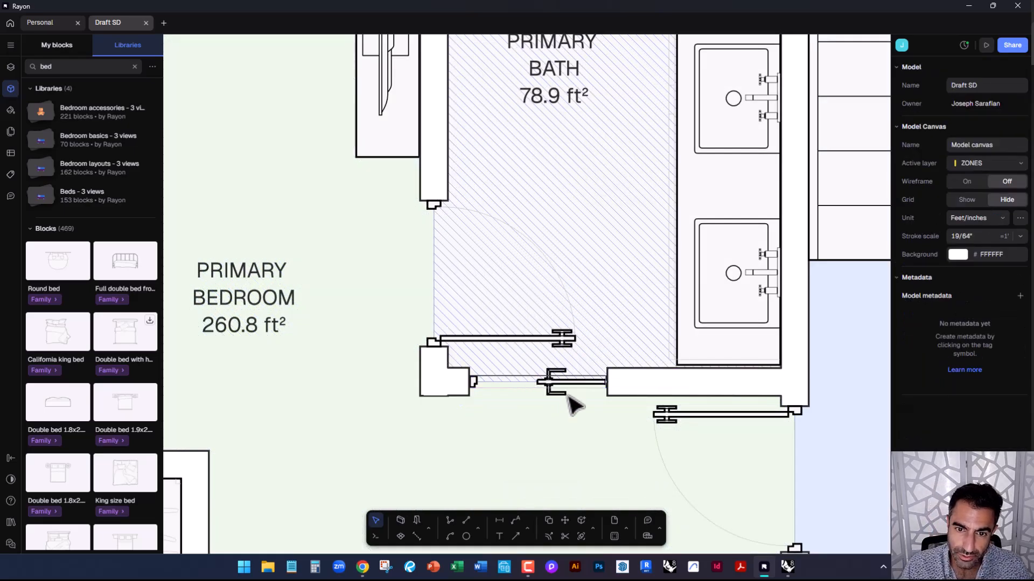
Make the primary bath's swing door block unique, separating it from the other Door US 28" instances
scroll(549, 360, down, 5)
scroll(528, 323, up, 3)
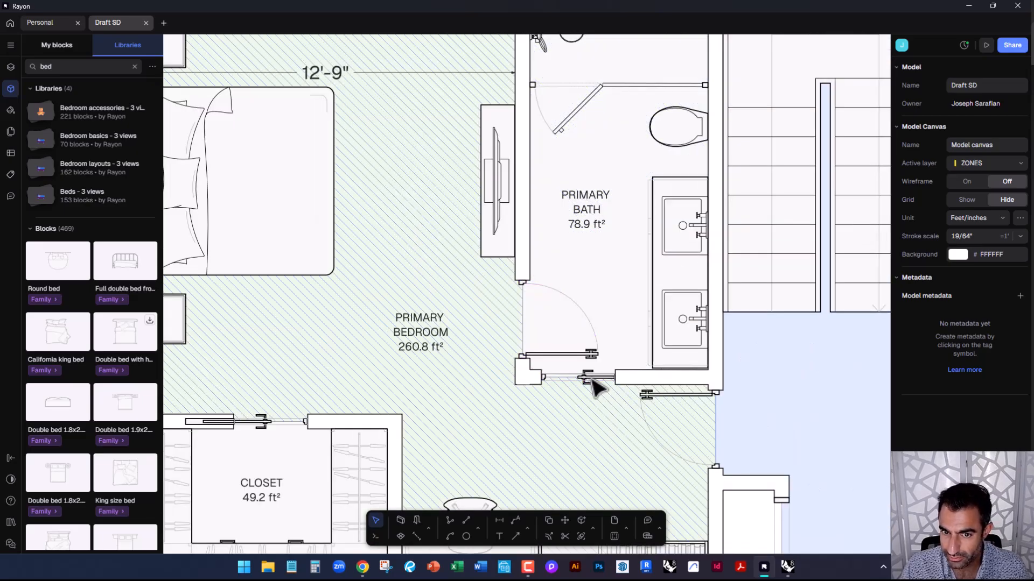
click(572, 356)
drag(553, 358, 554, 330)
scroll(538, 355, down, 3)
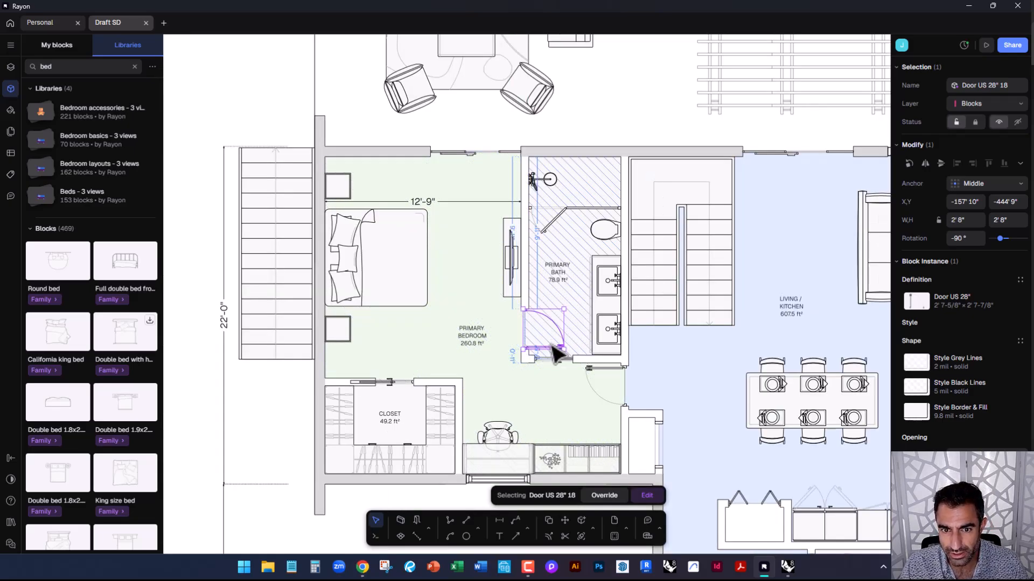
click(599, 380)
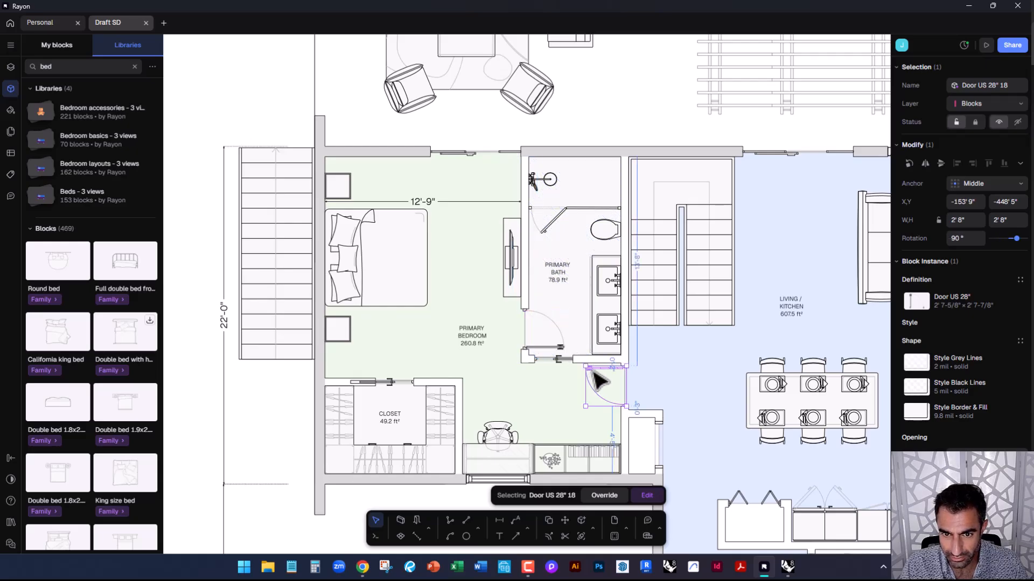
drag(586, 371, 539, 330)
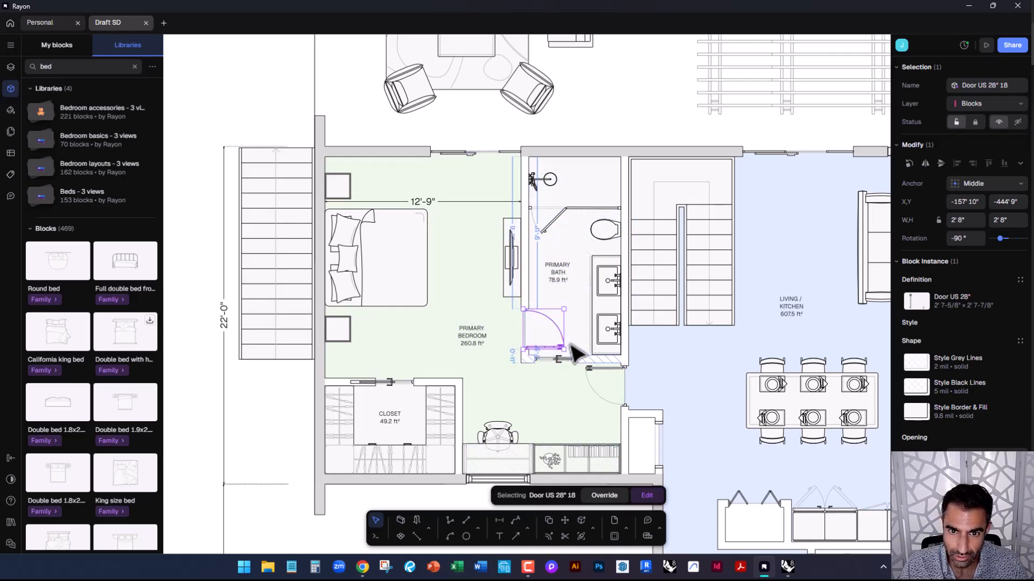
scroll(539, 329, up, 4)
scroll(560, 377, up, 2)
scroll(566, 372, down, 2)
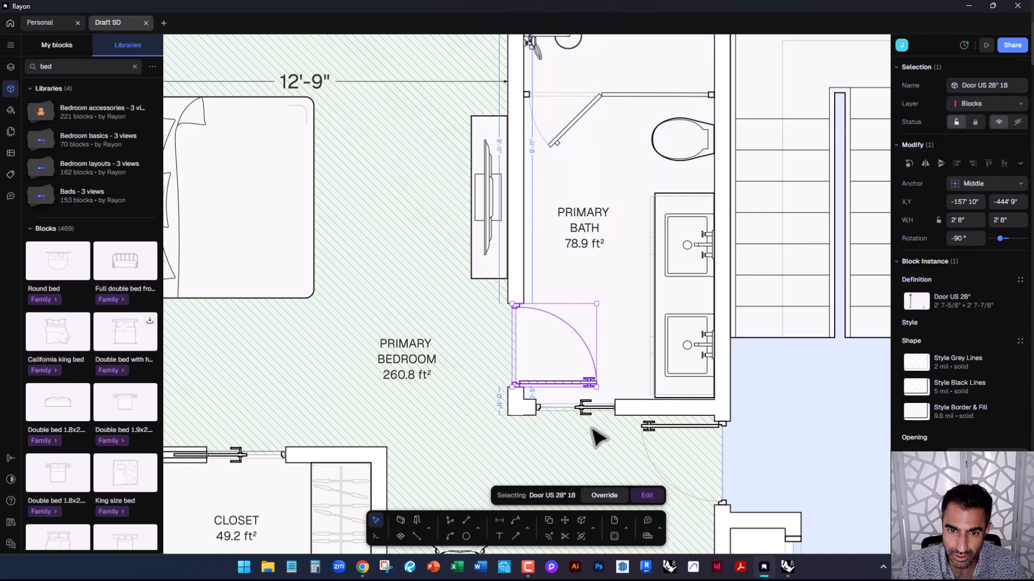
right_click(578, 384)
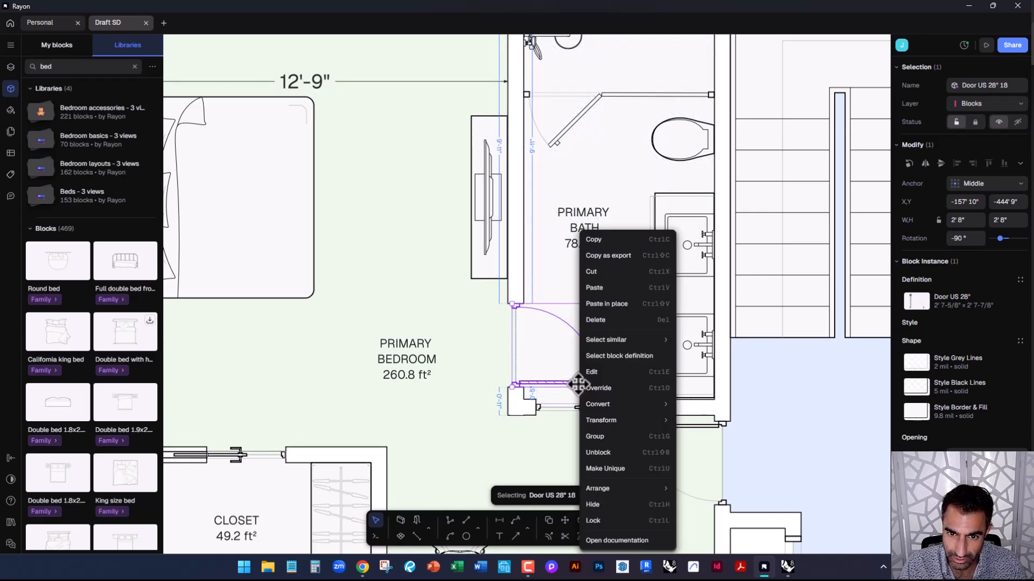
click(612, 469)
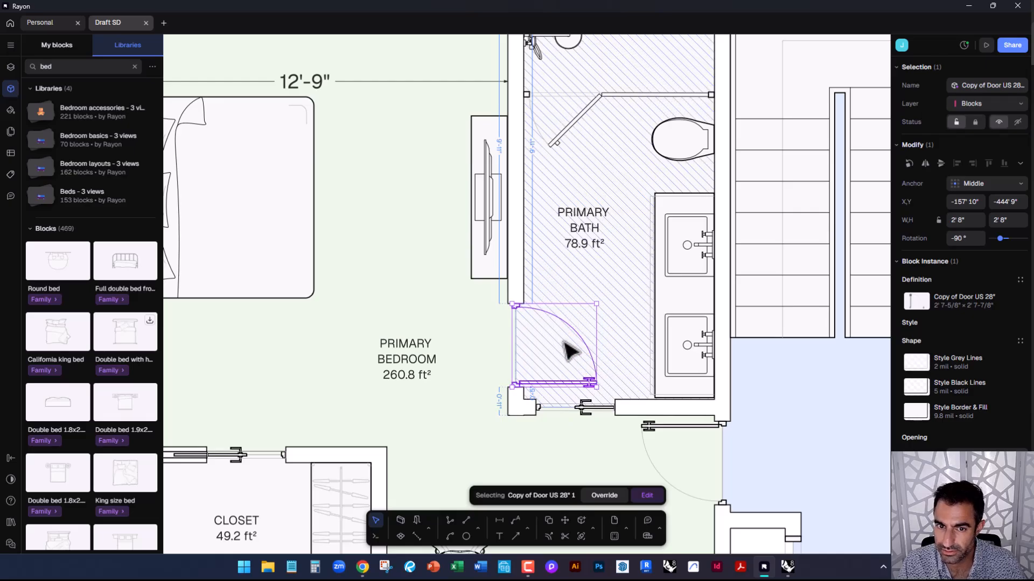
key(Escape)
Examine the primary suite's closet, desk area and bath doors in the second floor plan
scroll(463, 341, down, 5)
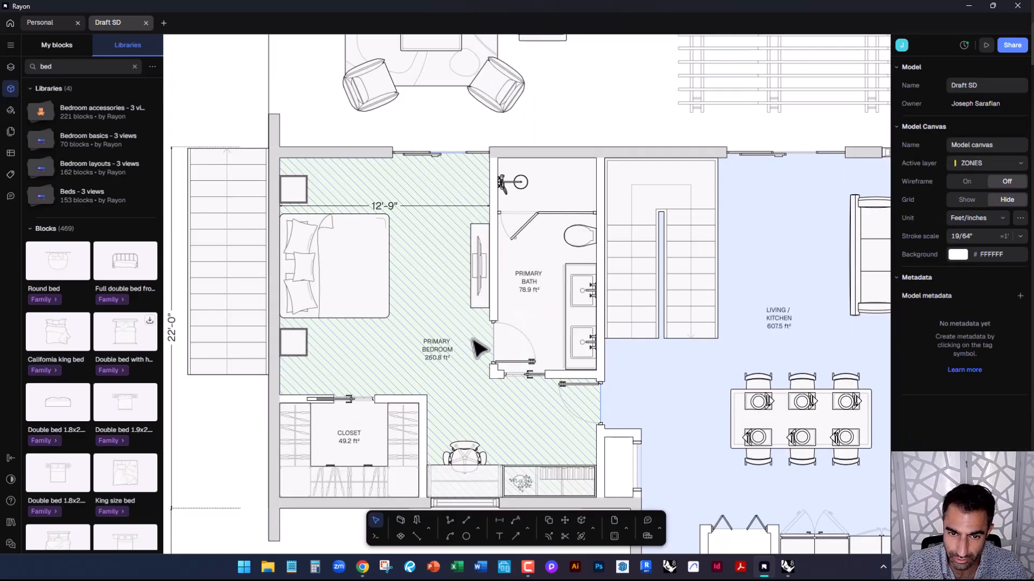
click(463, 460)
click(401, 423)
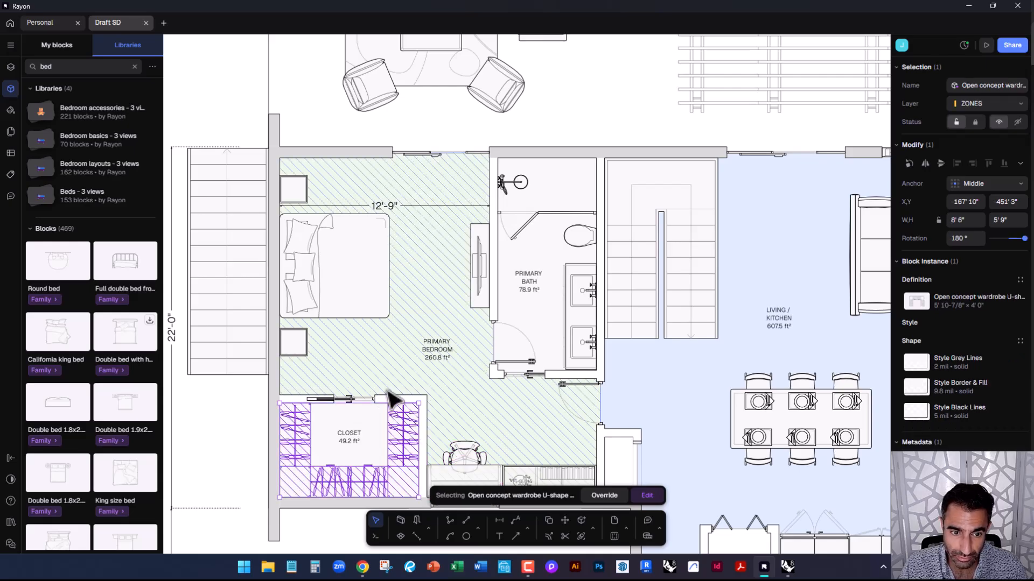
middle_drag(639, 381, 579, 313)
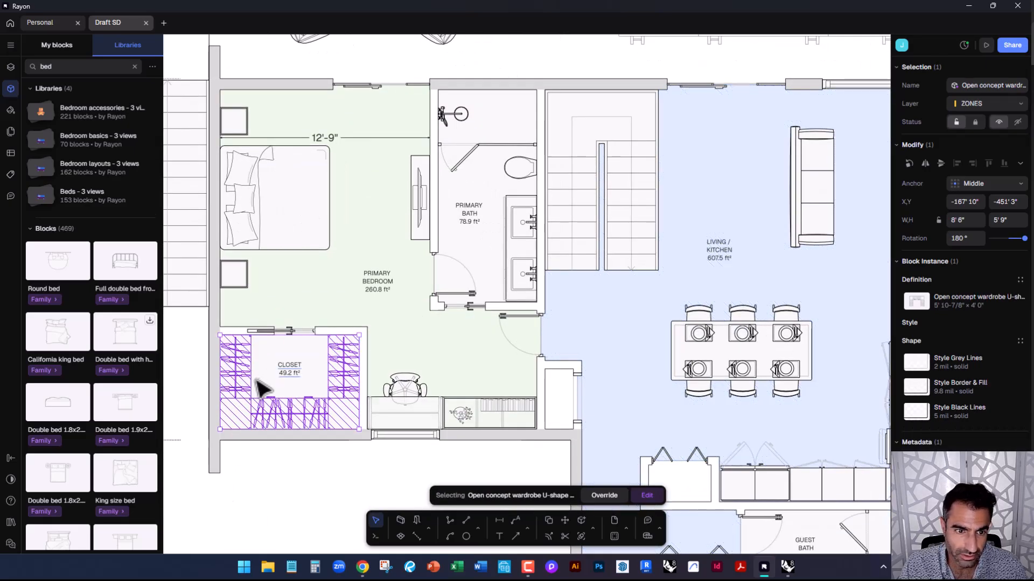
key(Escape)
middle_drag(343, 337, 364, 398)
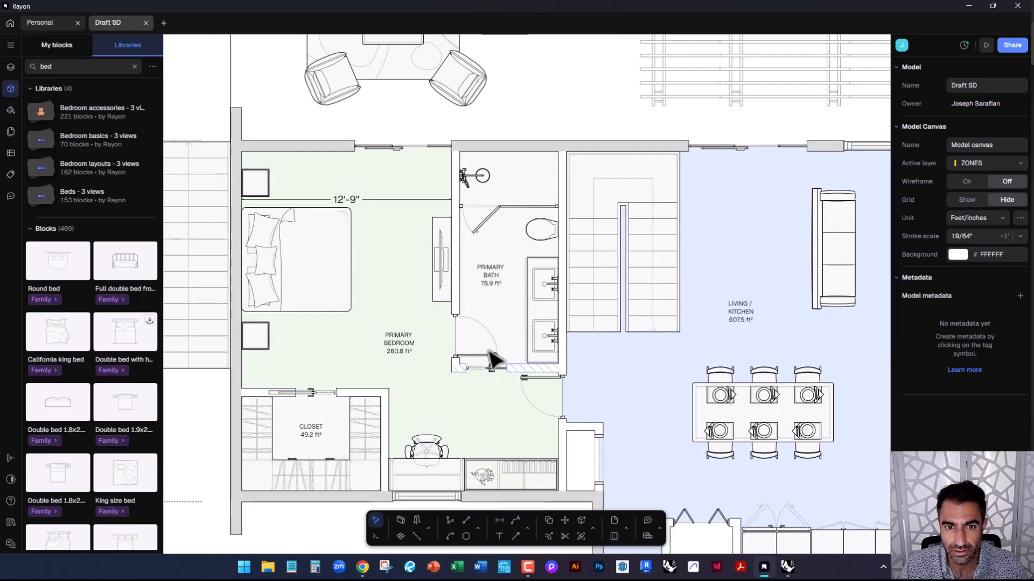
middle_drag(477, 358, 415, 281)
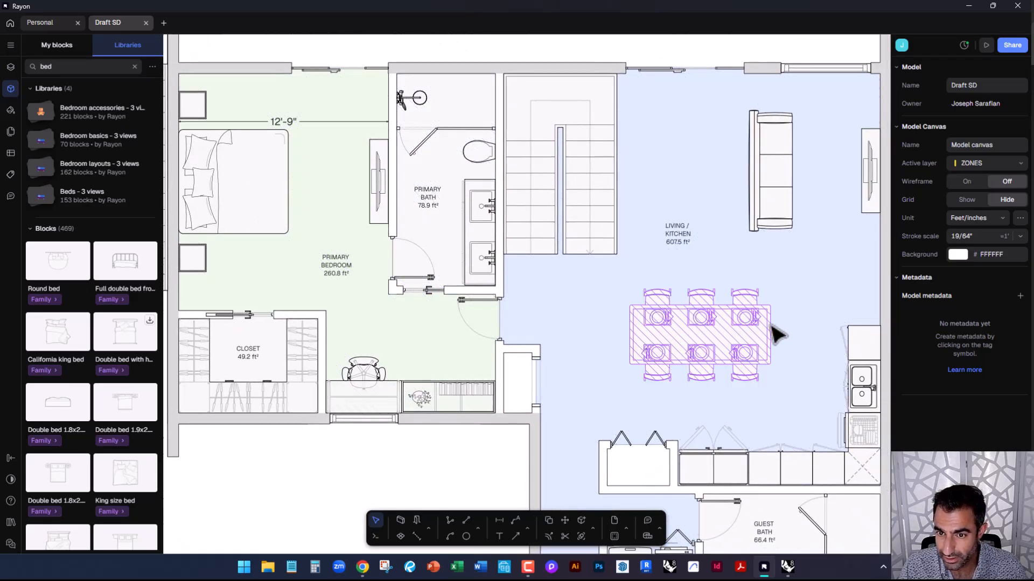
Delete all six plate settings inside the living/kitchen dining table block and finish editing the block
scroll(777, 335, up, 5)
click(716, 358)
click(645, 495)
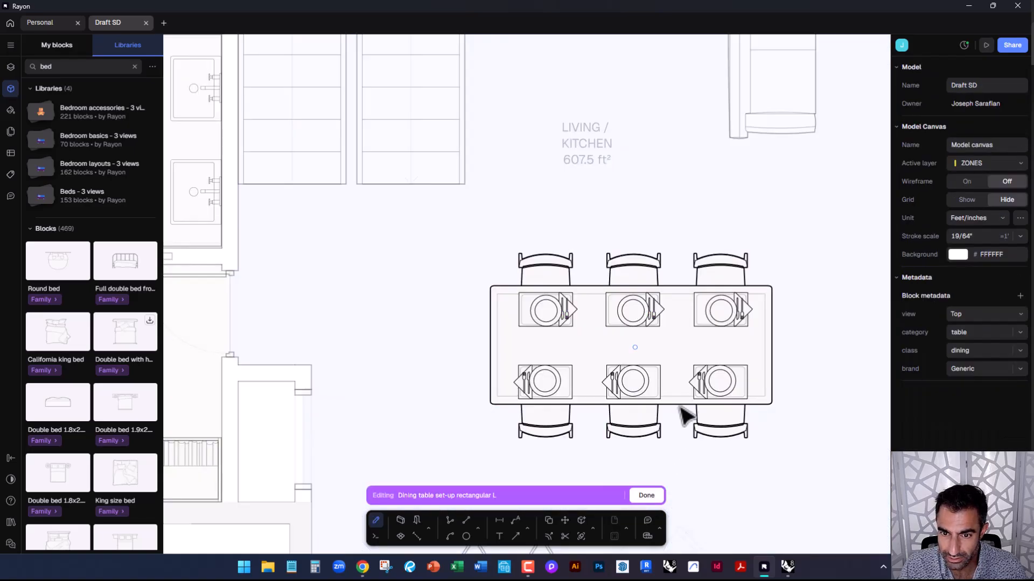
mouse_move(716, 382)
mouse_down()
mouse_move(709, 362)
mouse_move(723, 371)
mouse_up()
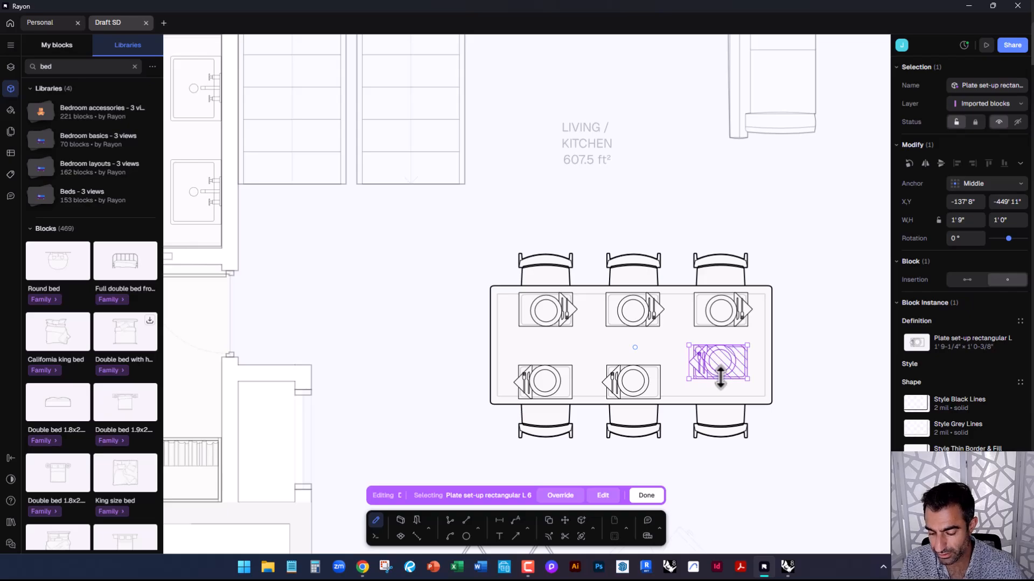
key(Delete)
click(640, 385)
key(Delete)
click(542, 385)
key(Delete)
click(555, 323)
key(Delete)
click(633, 323)
key(Delete)
click(720, 331)
key(Delete)
click(654, 494)
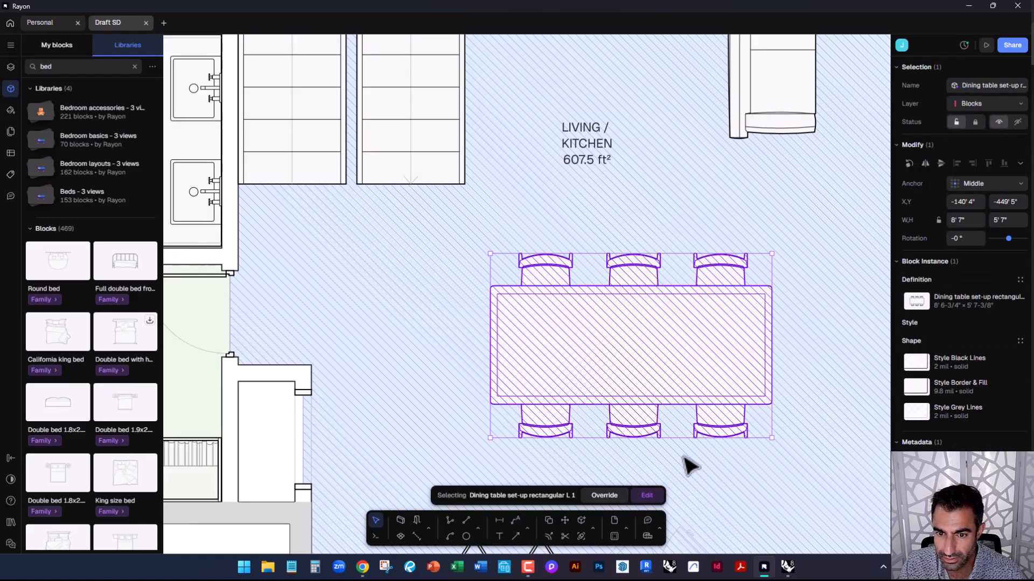
scroll(535, 429, down, 3)
scroll(633, 387, down, 3)
click(796, 378)
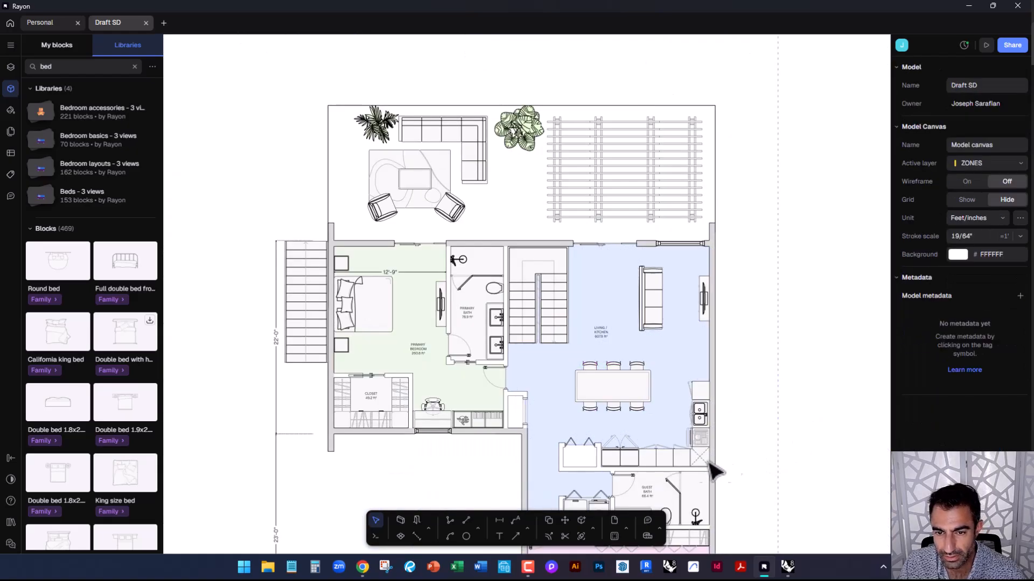
Copy the guest bedroom's entry door into the primary bath's exterior wall, between the shower and the stair
middle_drag(474, 388, 440, 279)
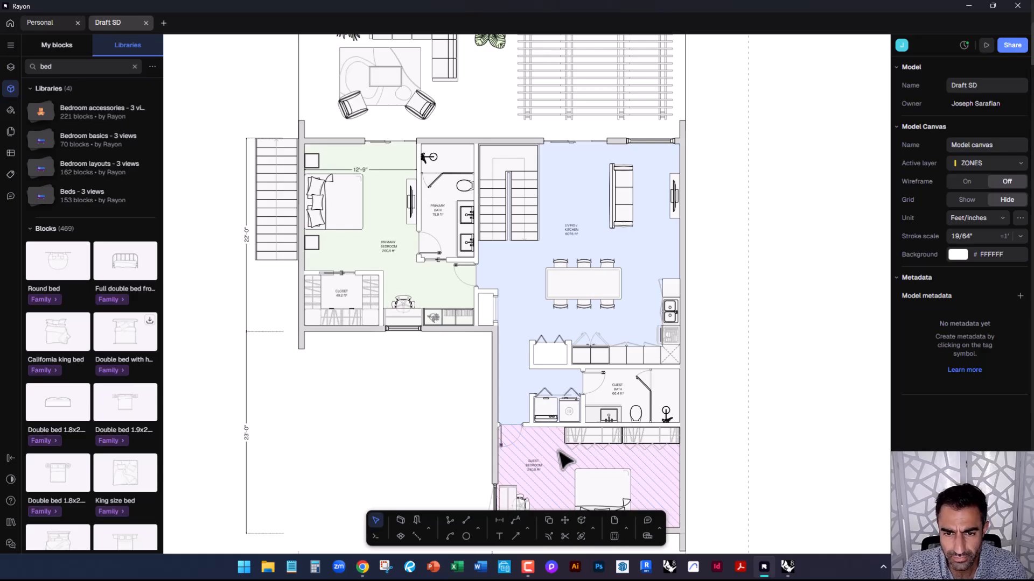
scroll(561, 457, up, 5)
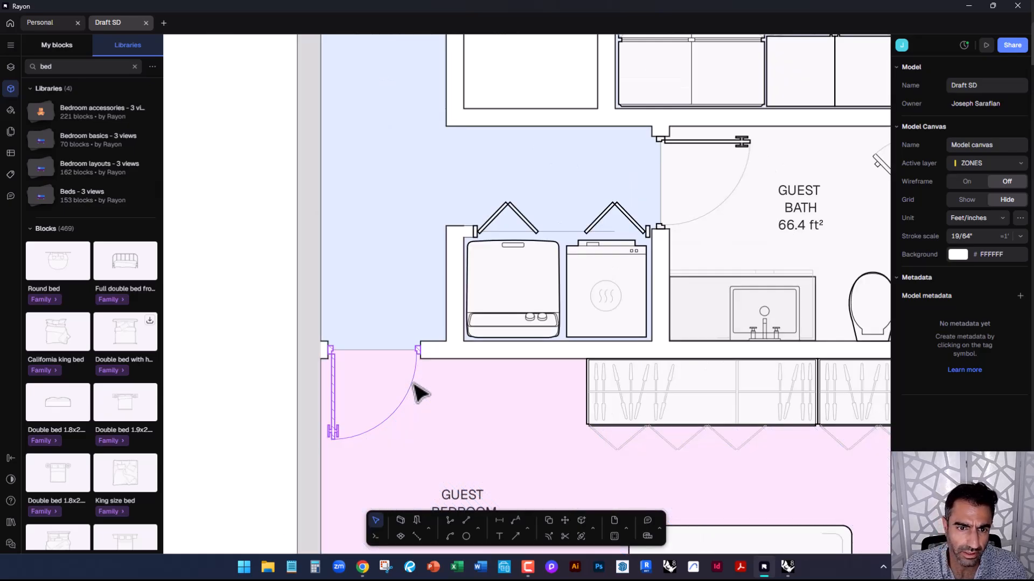
scroll(496, 468, down, 3)
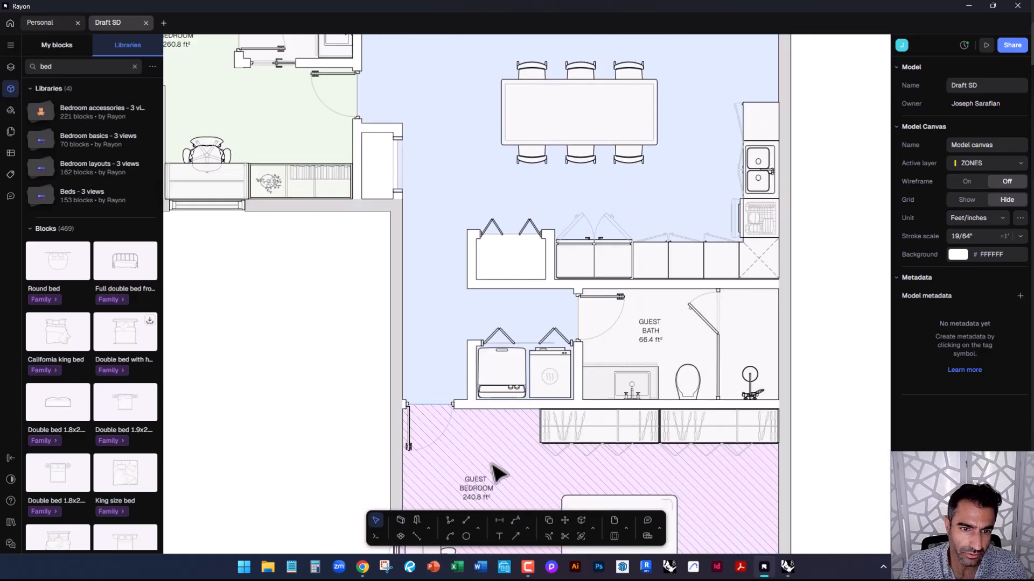
click(434, 432)
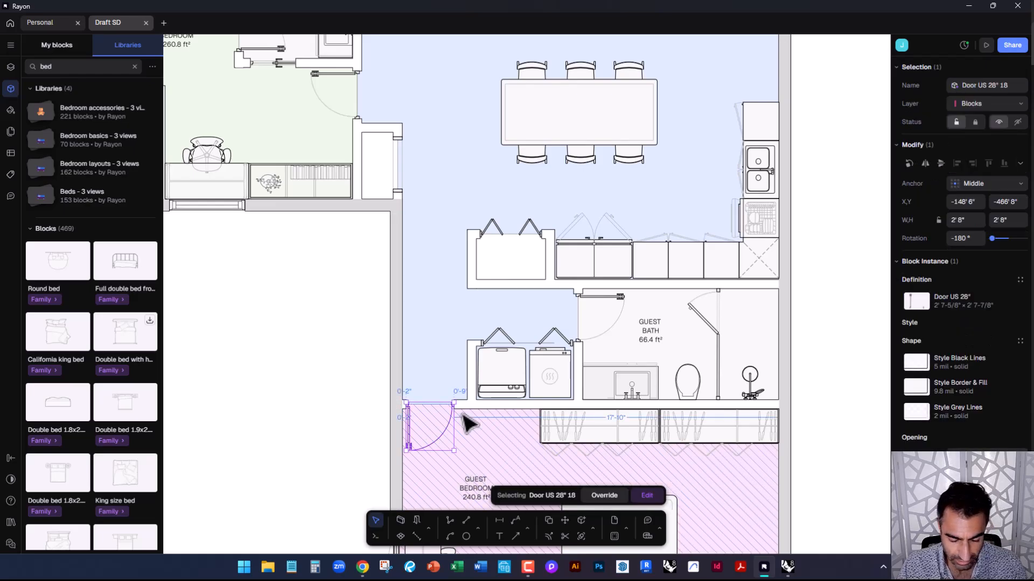
text(co)
key(Return)
click(450, 410)
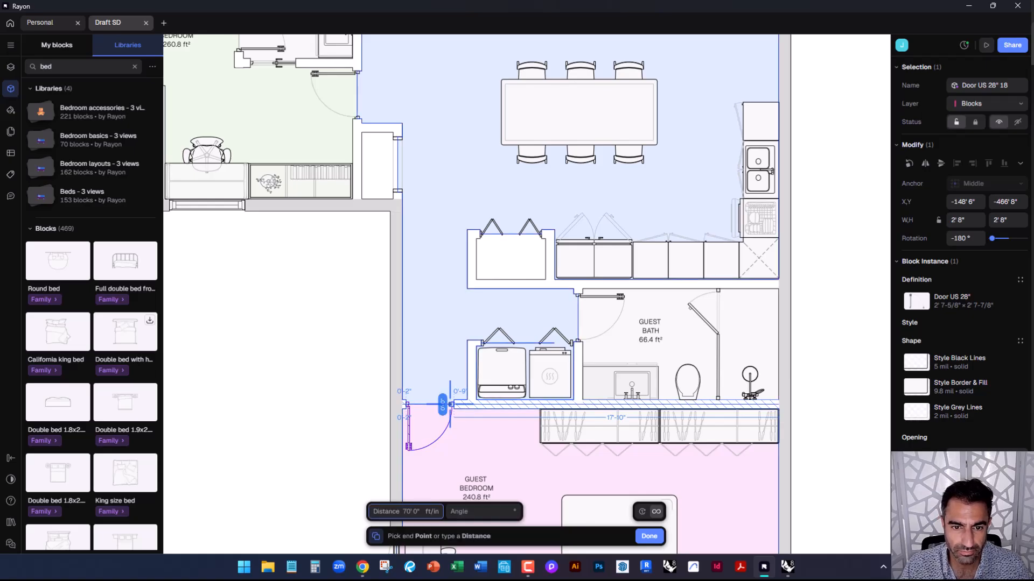
scroll(473, 398, down, 5)
scroll(466, 349, up, 5)
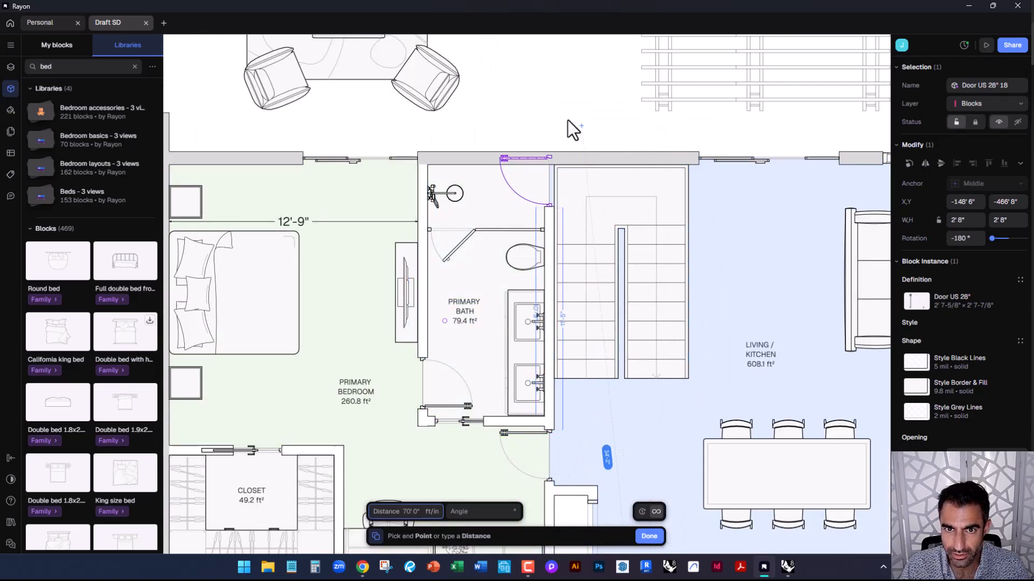
scroll(522, 263, down, 5)
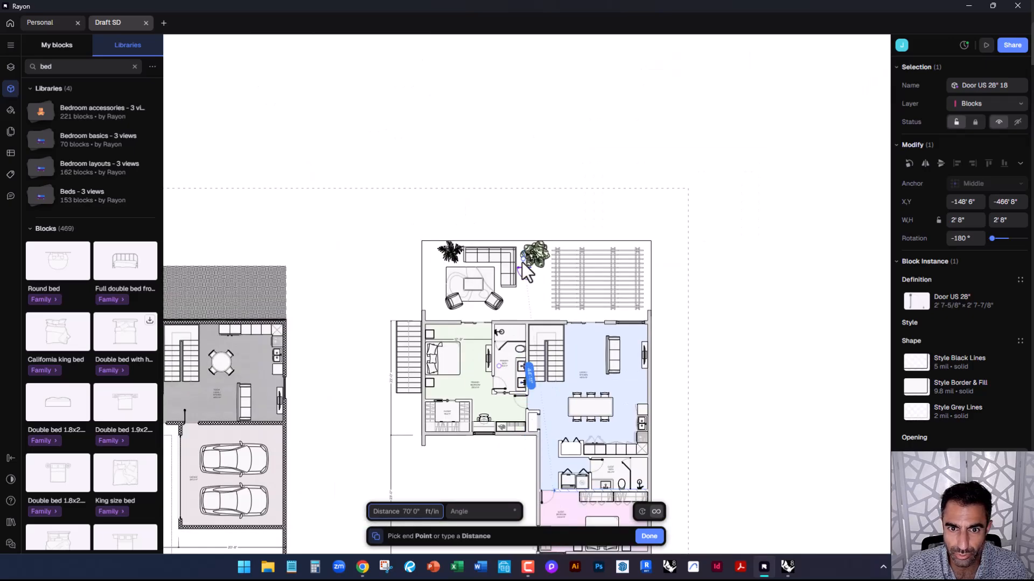
scroll(523, 317, up, 5)
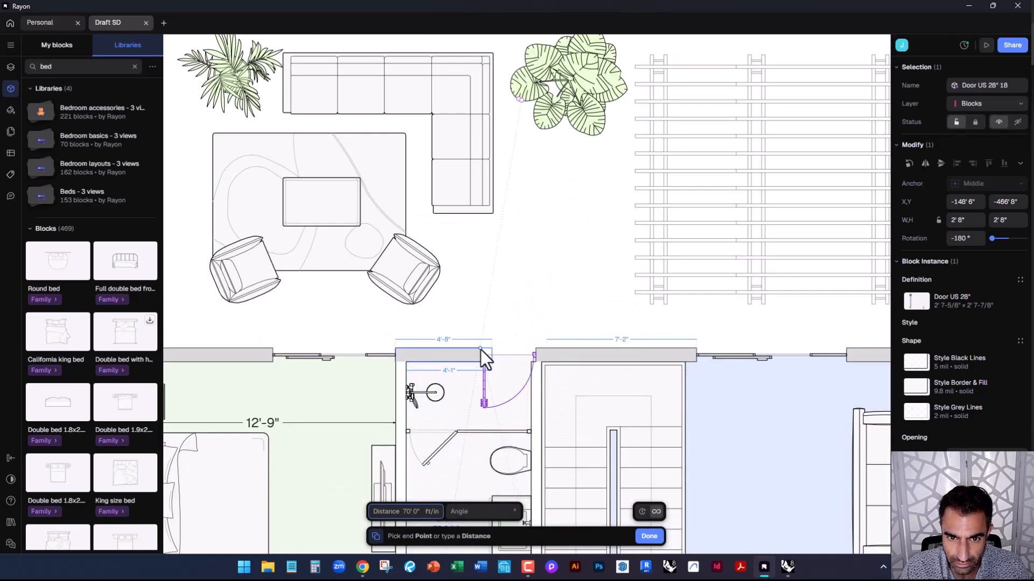
click(456, 353)
key(Escape)
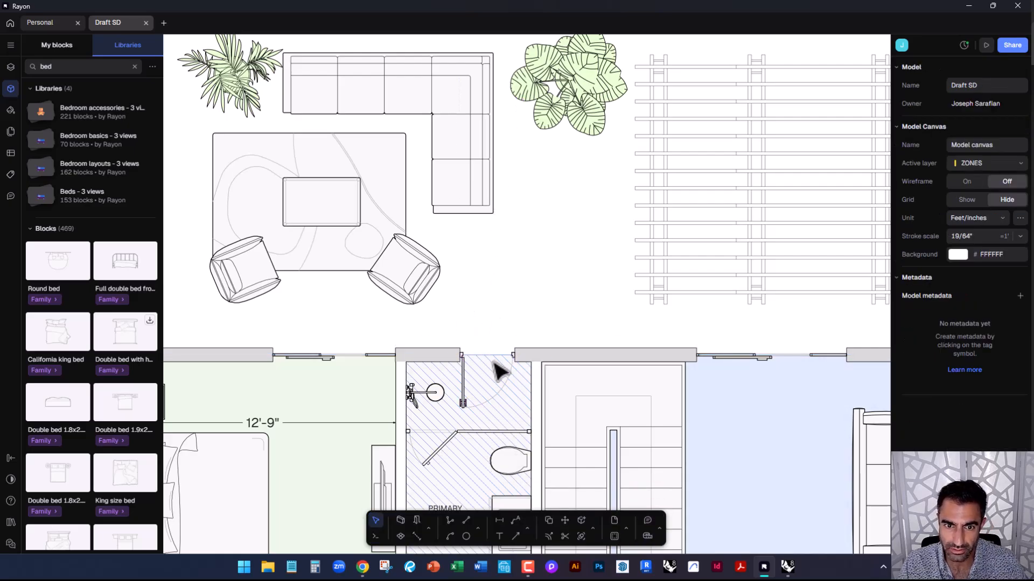
Flip the copied bath door vertically and horizontally so it swings onto the terrace with its hinge on the stair side
click(462, 370)
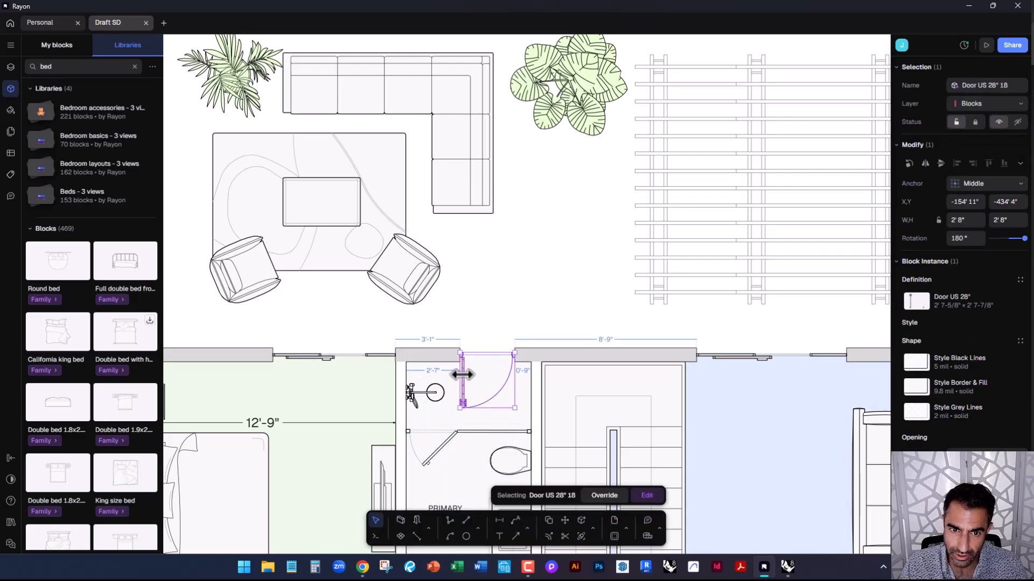
click(938, 162)
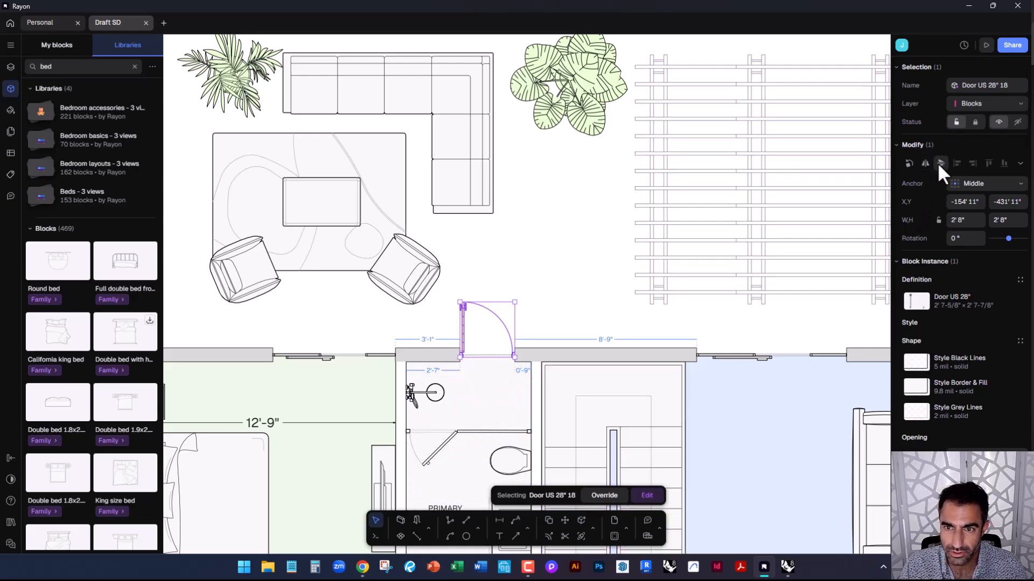
click(928, 162)
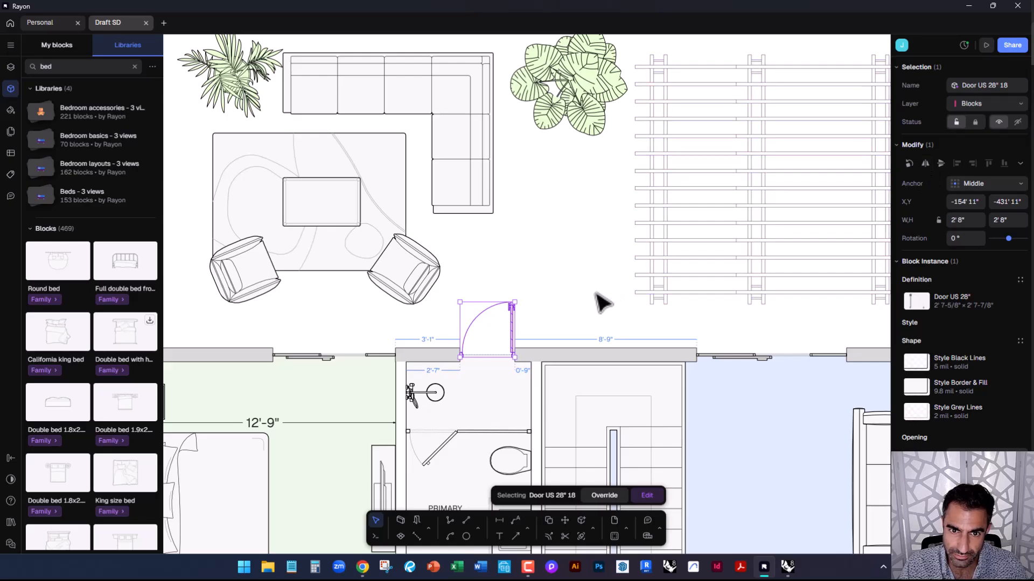
scroll(558, 219, down, 5)
scroll(533, 247, up, 5)
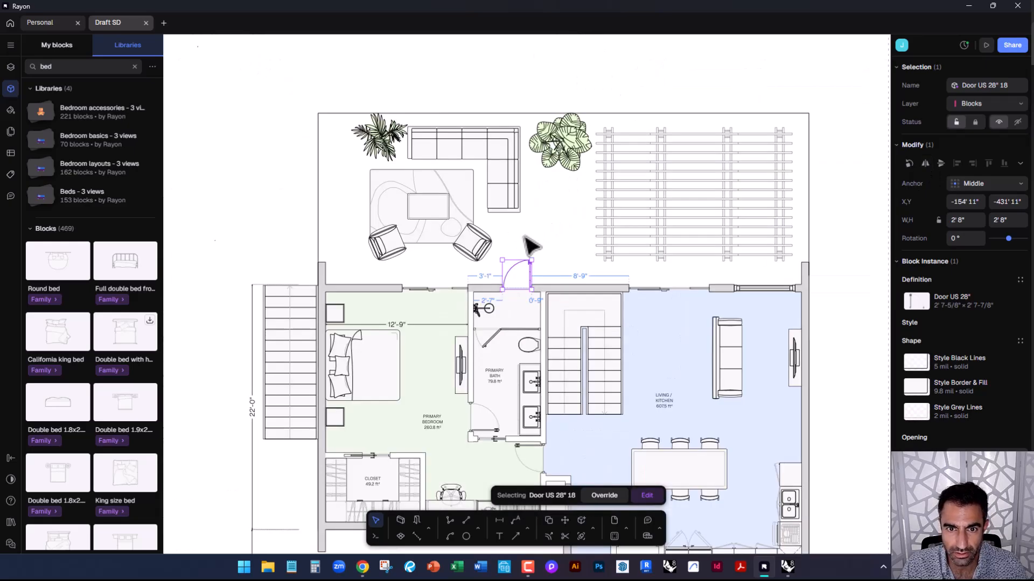
Delete the copied door from the primary bath's exterior wall
key(Escape)
scroll(560, 320, up, 3)
click(549, 307)
key(Delete)
scroll(573, 213, down, 5)
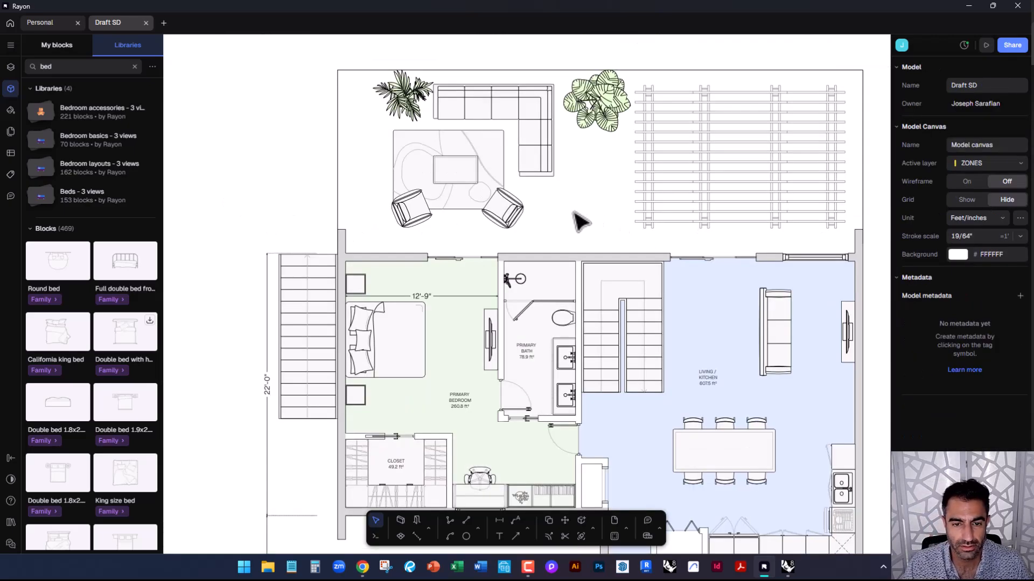
Dimension the open area's width from the closet-side stub wall's end to the guest wing's exterior wall, offset about 5' 11"
scroll(538, 388, up, 3)
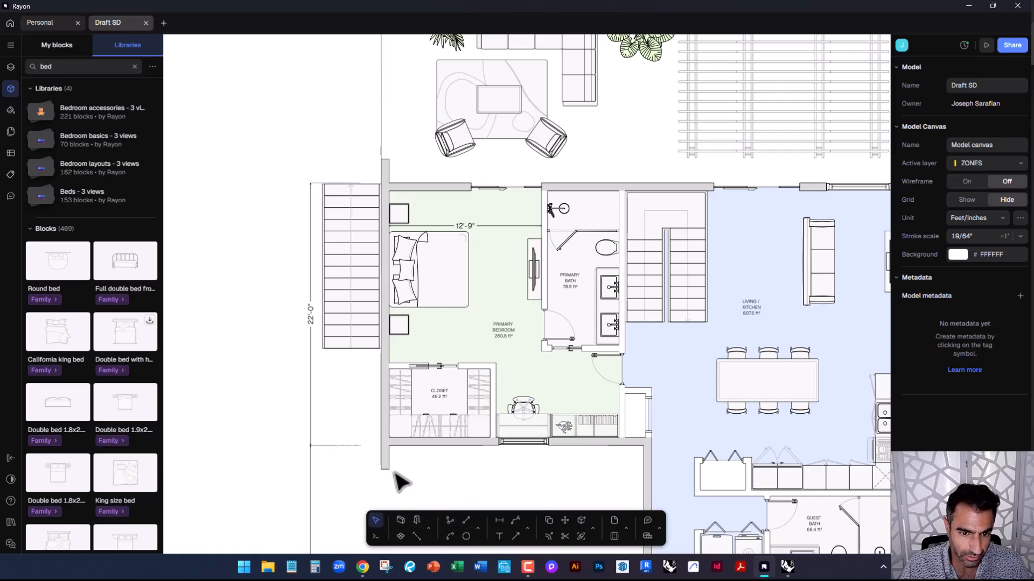
scroll(437, 474, down, 5)
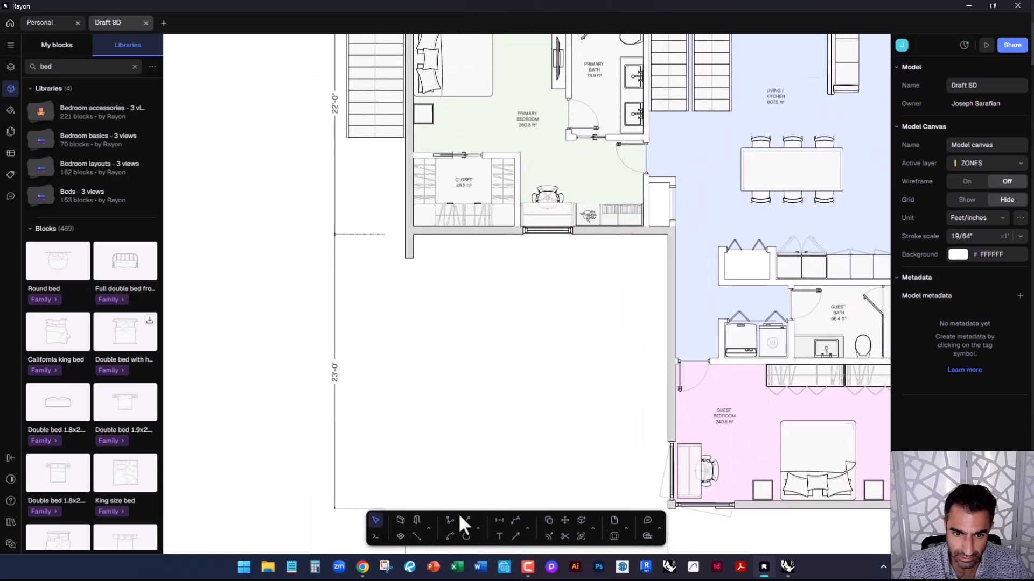
click(499, 519)
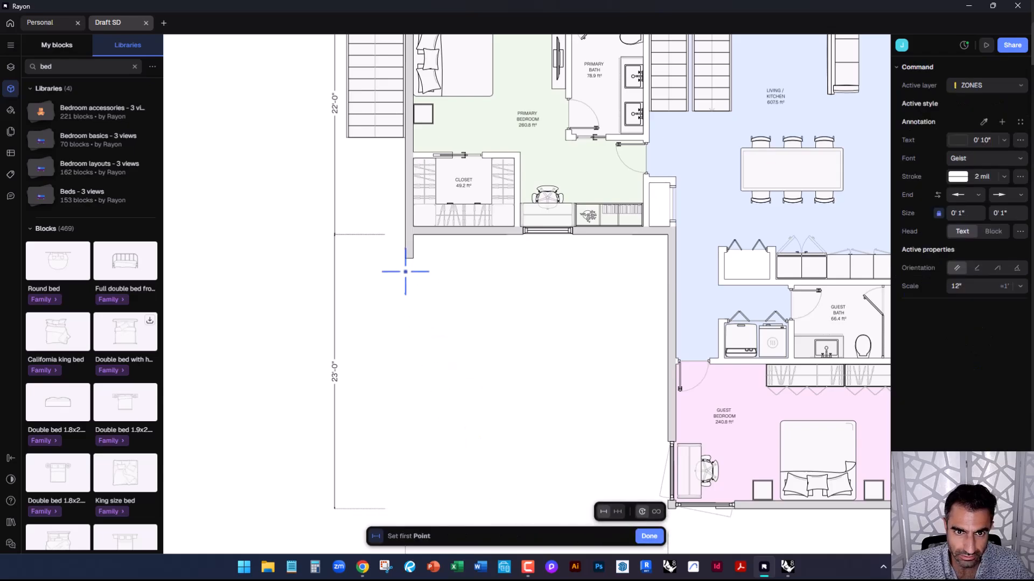
click(404, 259)
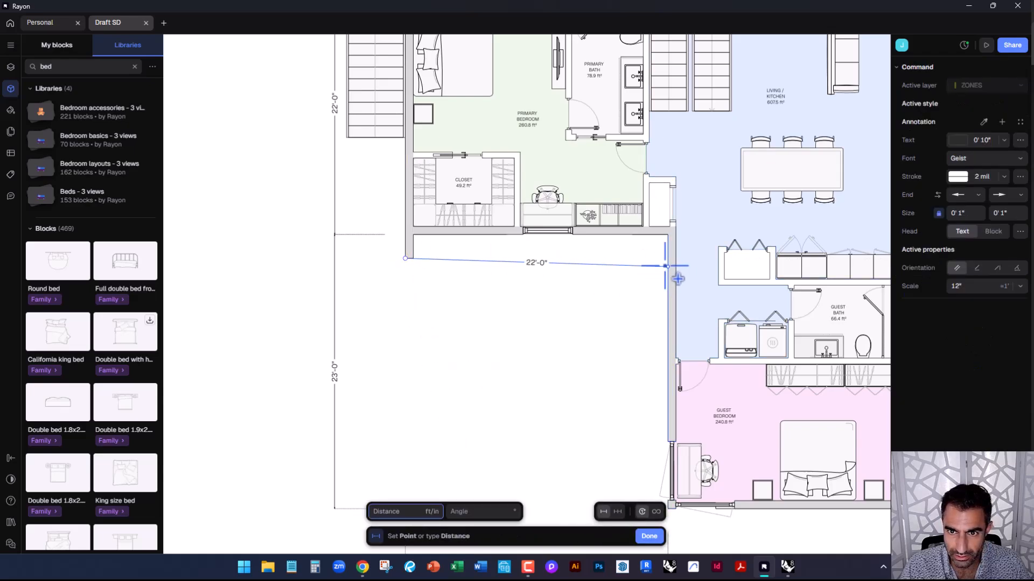
click(668, 259)
click(607, 335)
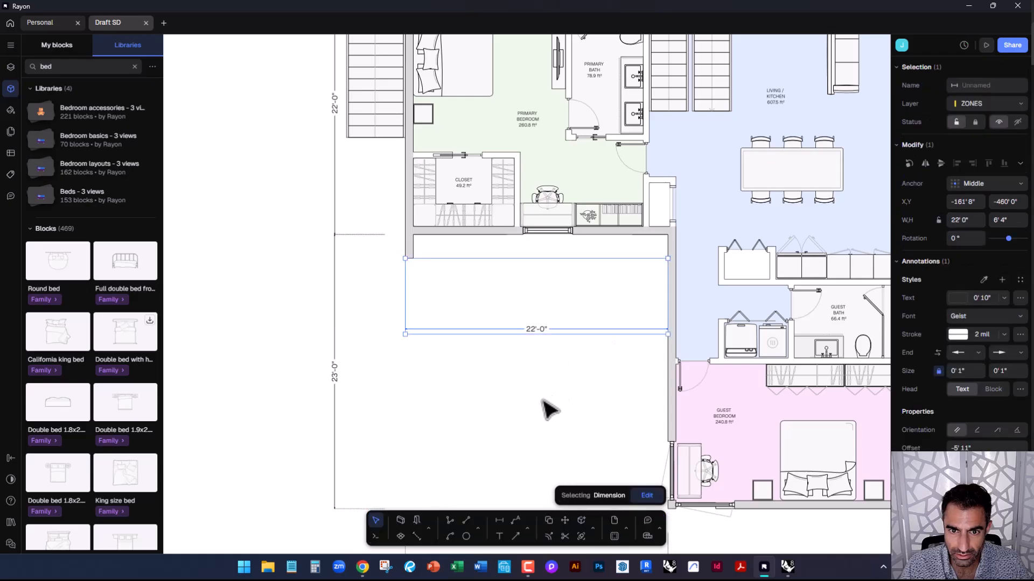
Shift the measured edge of the open area's 22'-0" width dimension away from the wall, reducing its offset to about 3' 4"
scroll(447, 323, up, 5)
middle_drag(587, 359, 331, 430)
scroll(495, 442, down, 5)
click(511, 437)
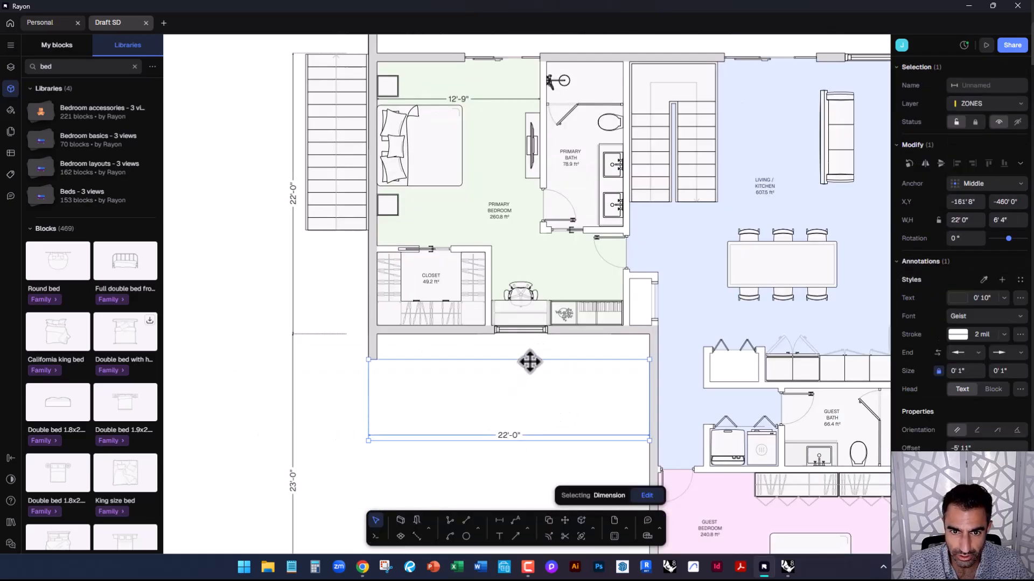
drag(531, 359, 528, 398)
click(525, 409)
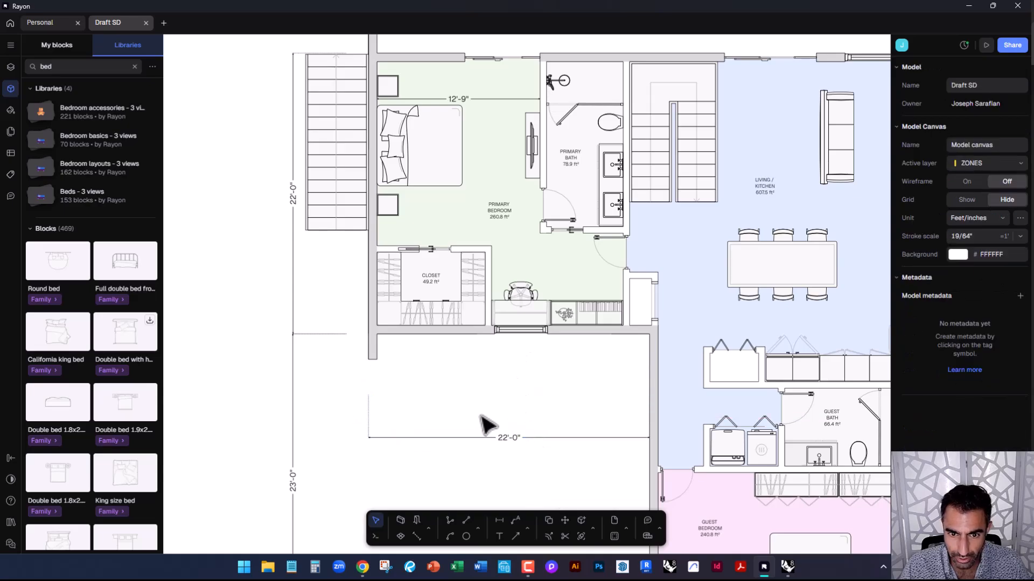
Delete the width dimension across the open area below the primary bedroom and closet
click(423, 437)
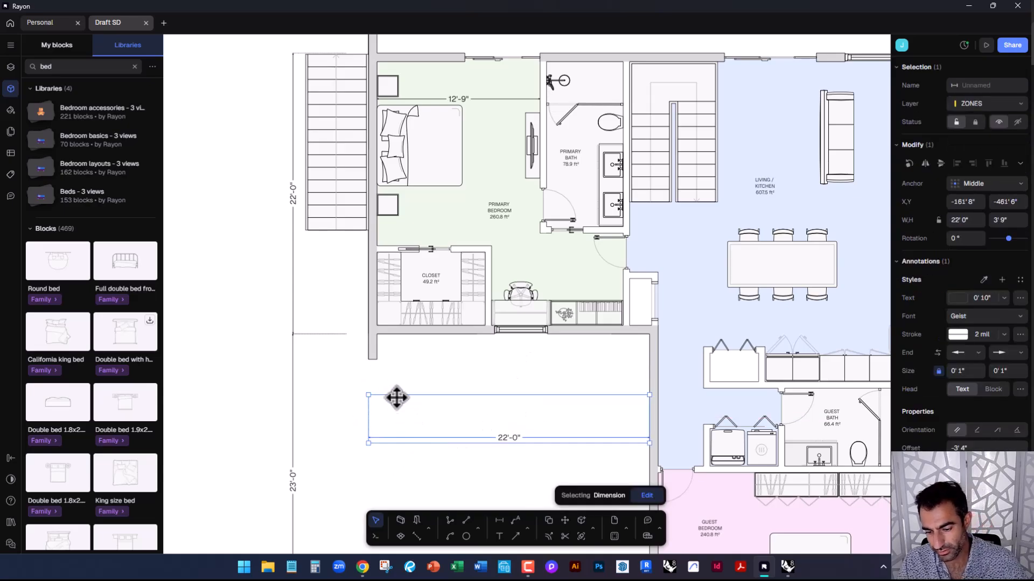
key(Delete)
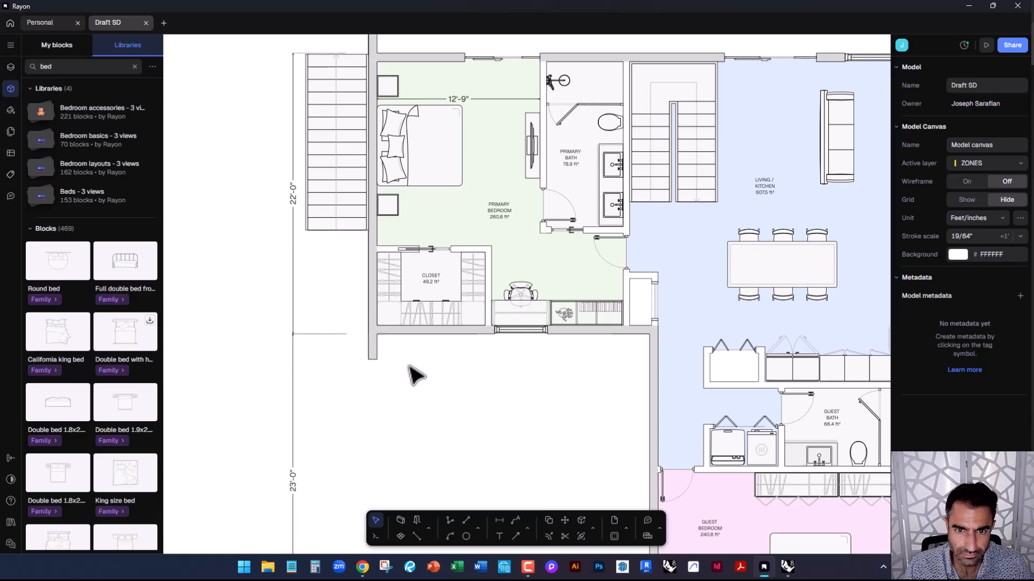
scroll(415, 376, down, 5)
scroll(450, 302, up, 5)
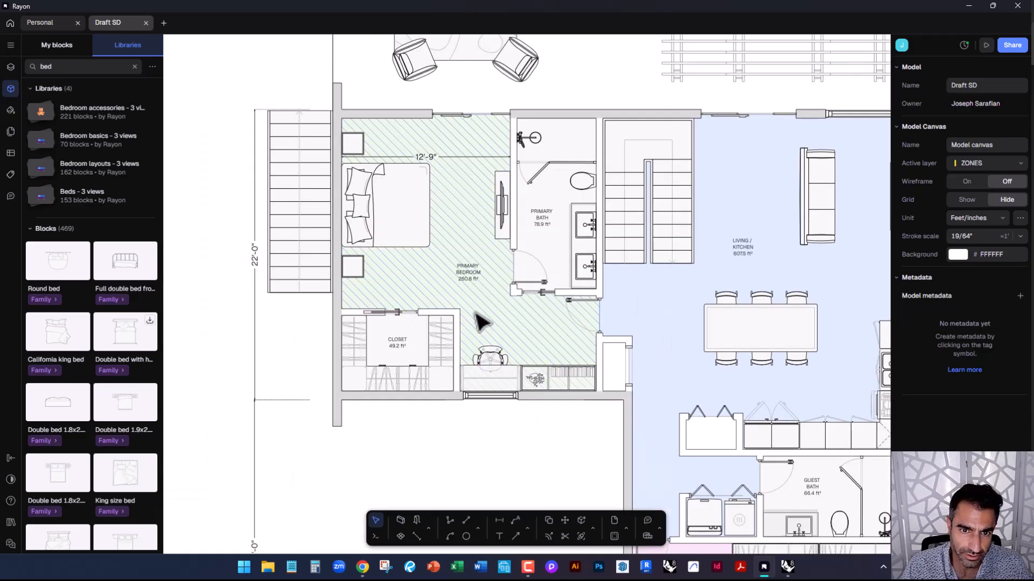
Inspect the layer list, the primary bedroom's zone and the layer assignment of its office desk block
click(508, 334)
click(425, 448)
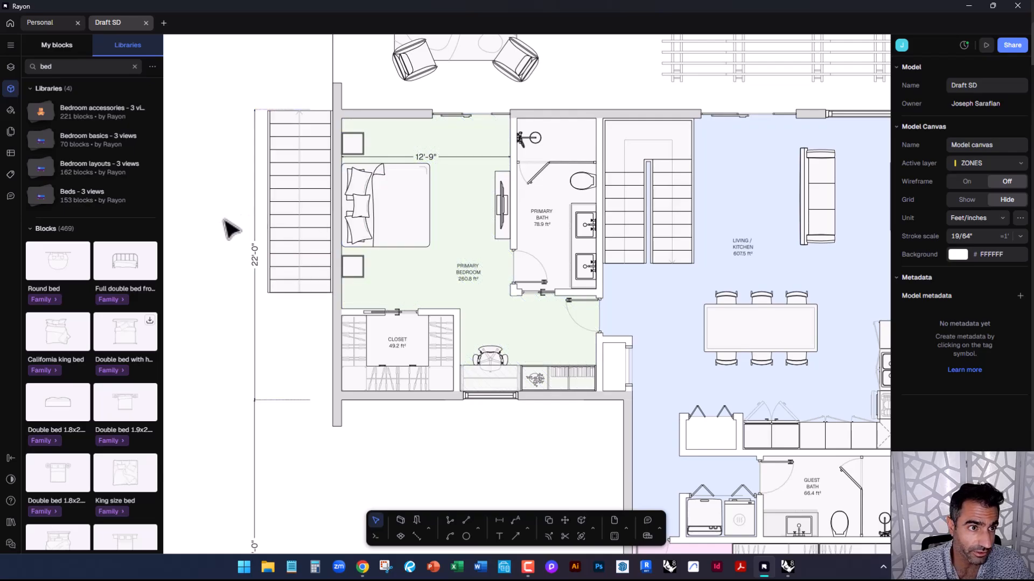
click(10, 67)
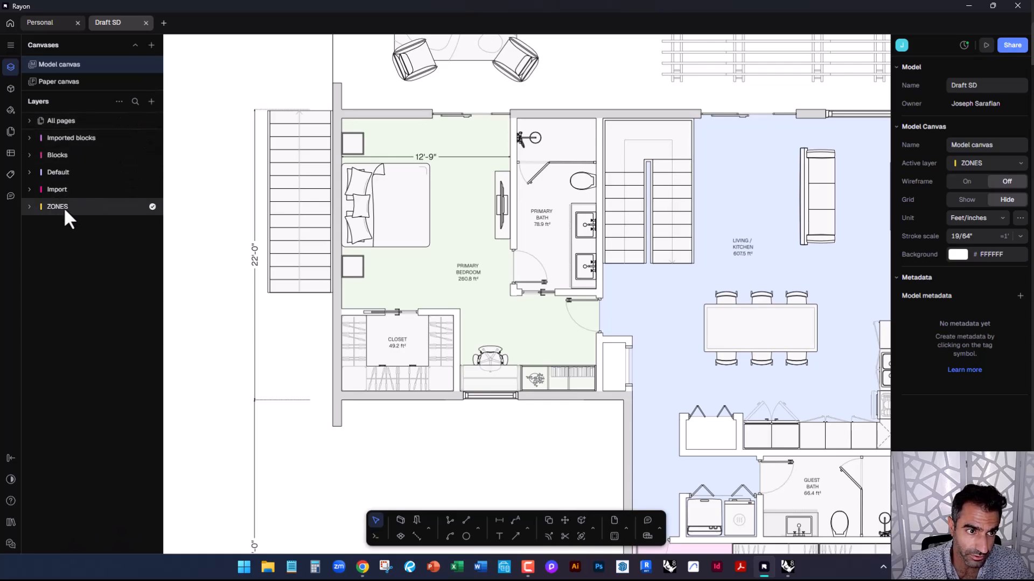
click(422, 298)
click(294, 337)
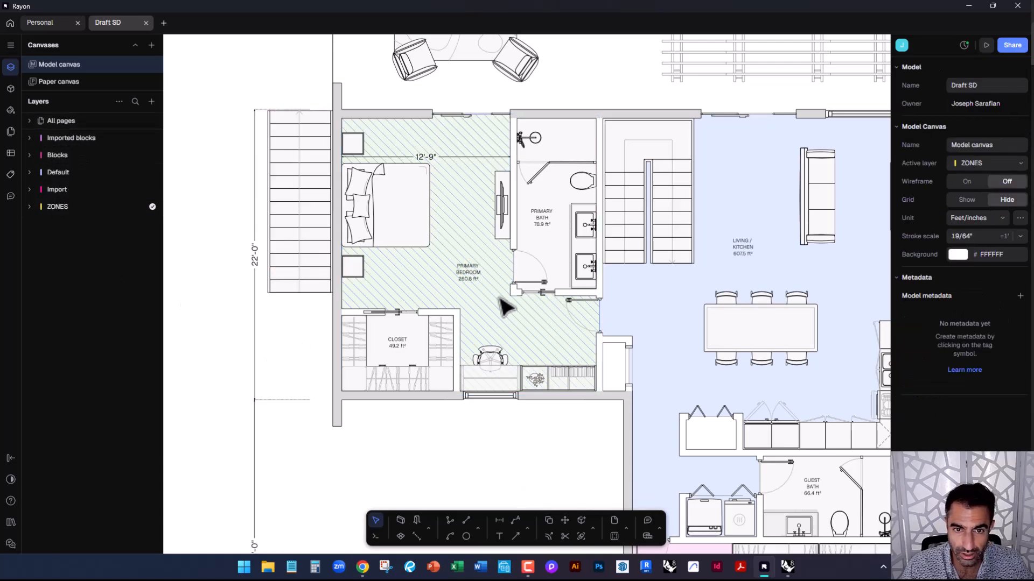
click(490, 362)
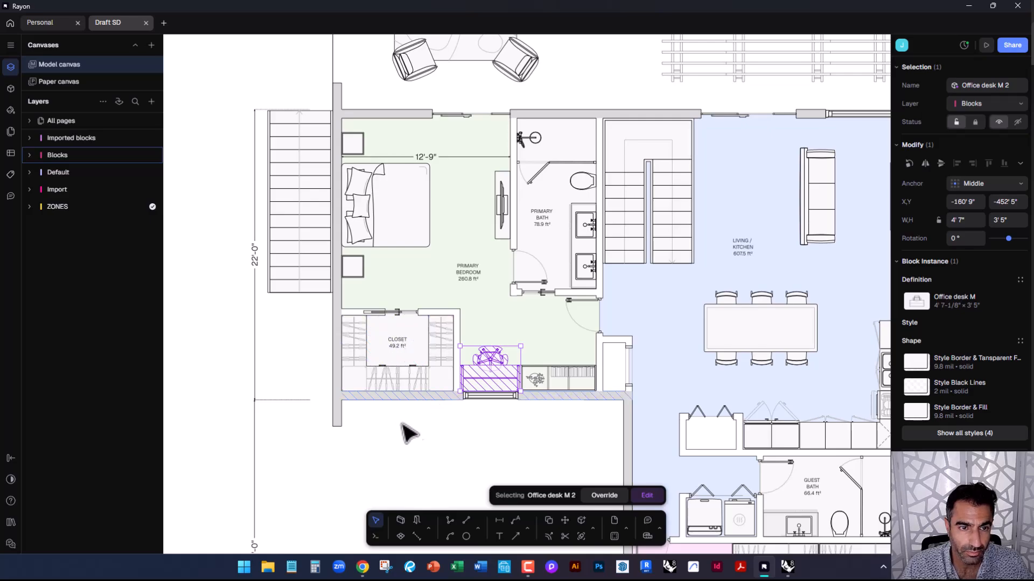
click(493, 436)
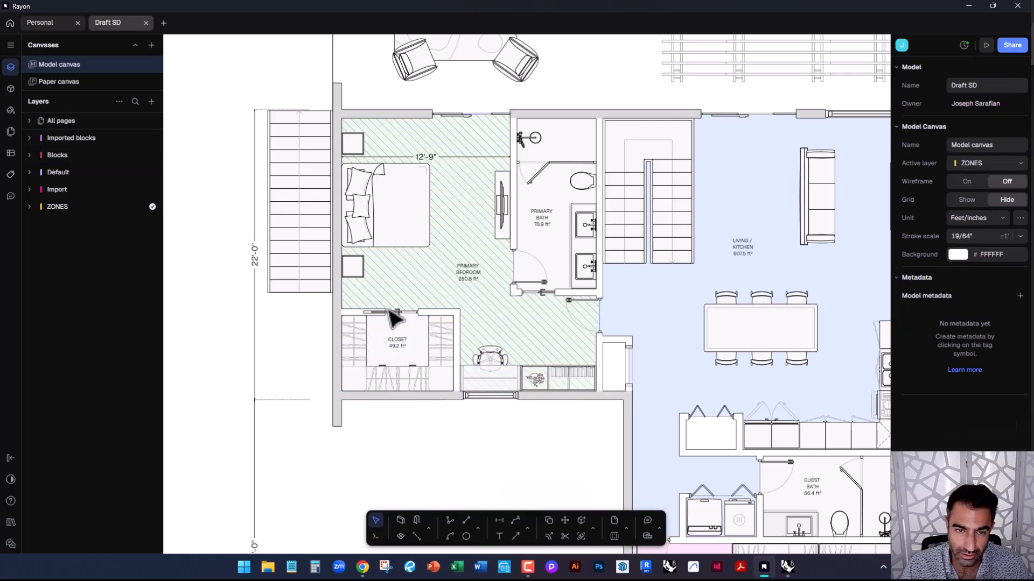
Inspect the LIVING / KITCHEN zone's properties and its arrange options without changing its stacking order
mouse_move(689, 319)
middle_down()
mouse_move(650, 300)
mouse_move(480, 337)
middle_up()
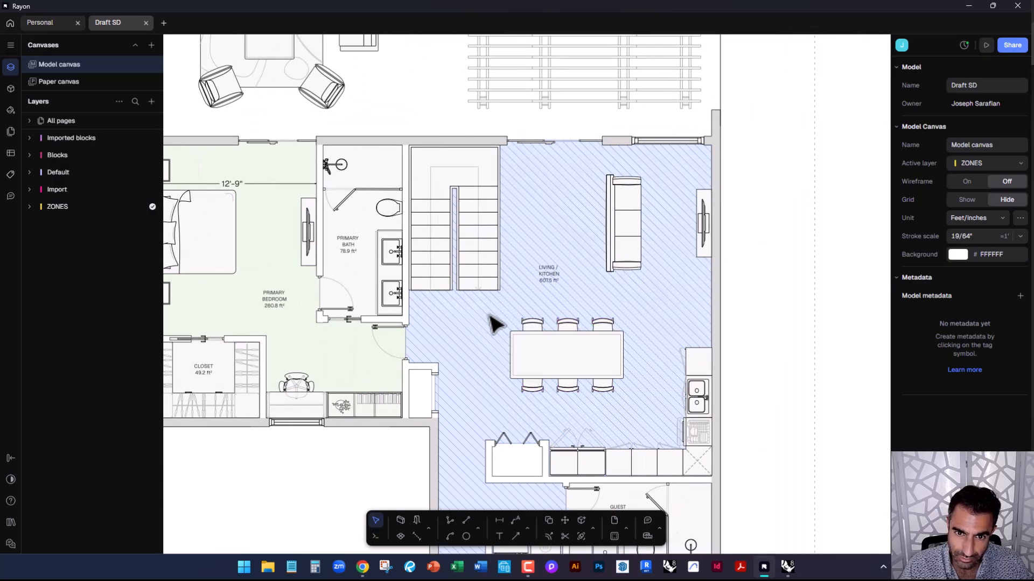
scroll(494, 320, up, 3)
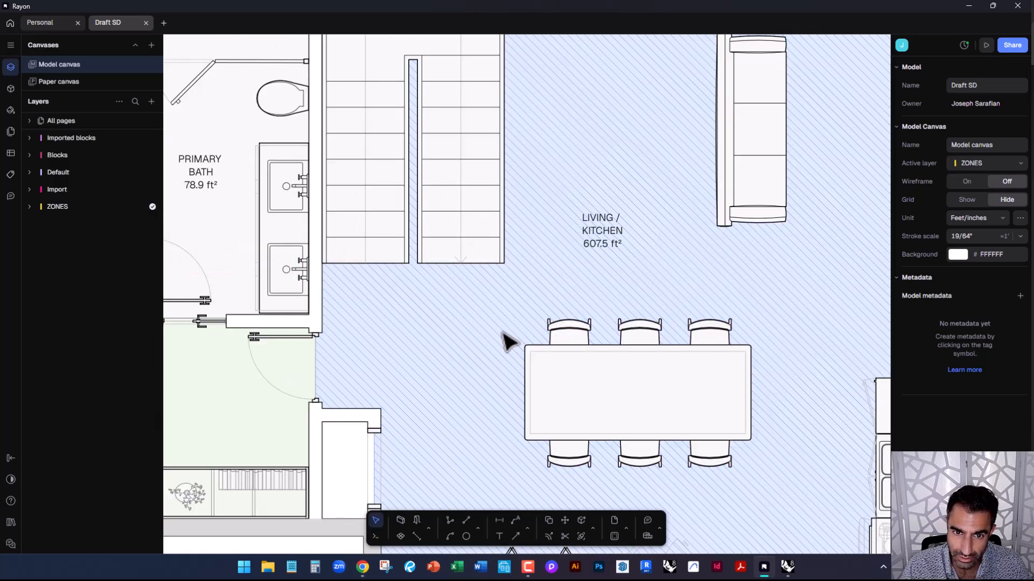
click(502, 320)
right_click(500, 318)
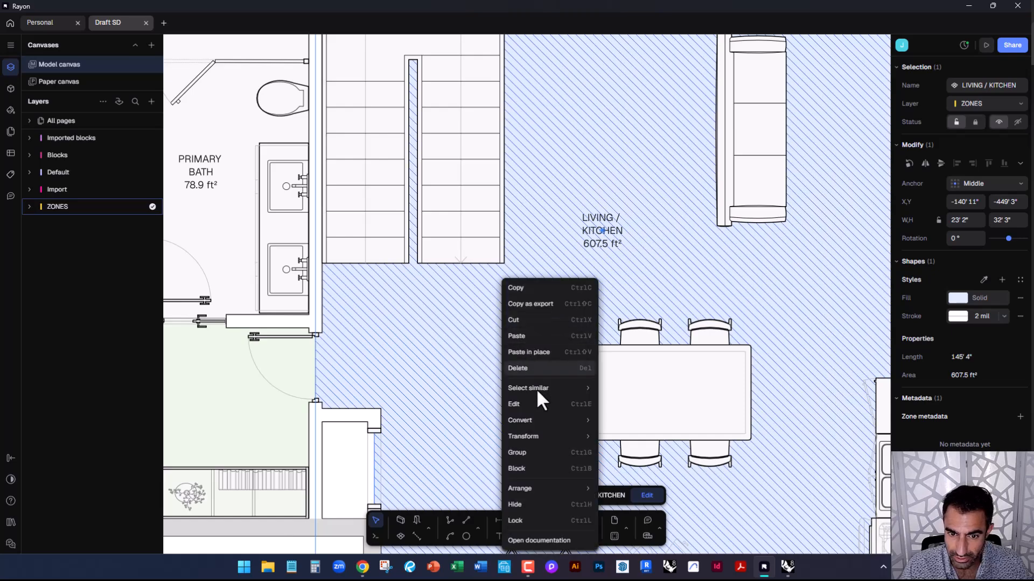
mouse_move(545, 489)
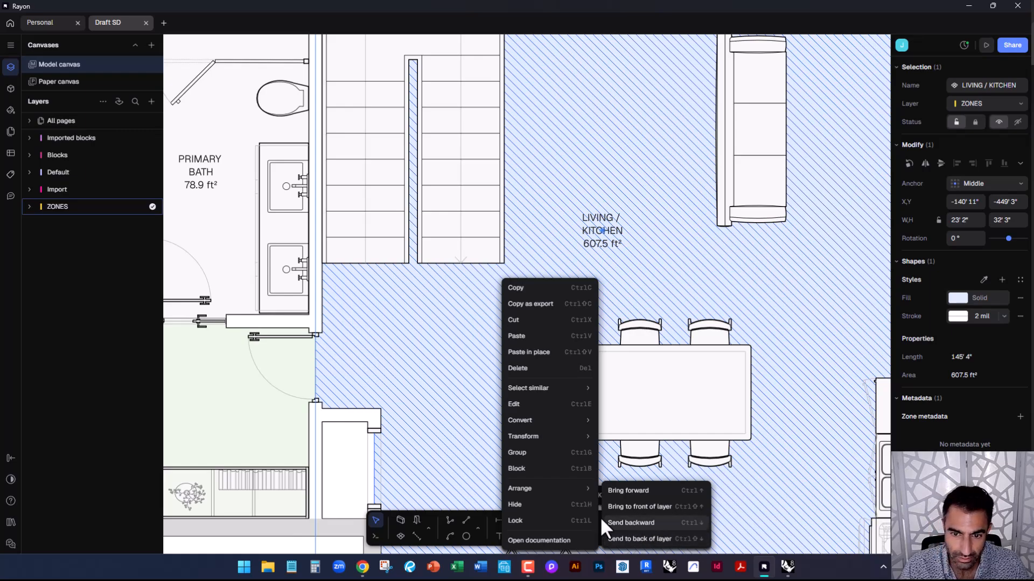
click(447, 382)
scroll(447, 380, down, 5)
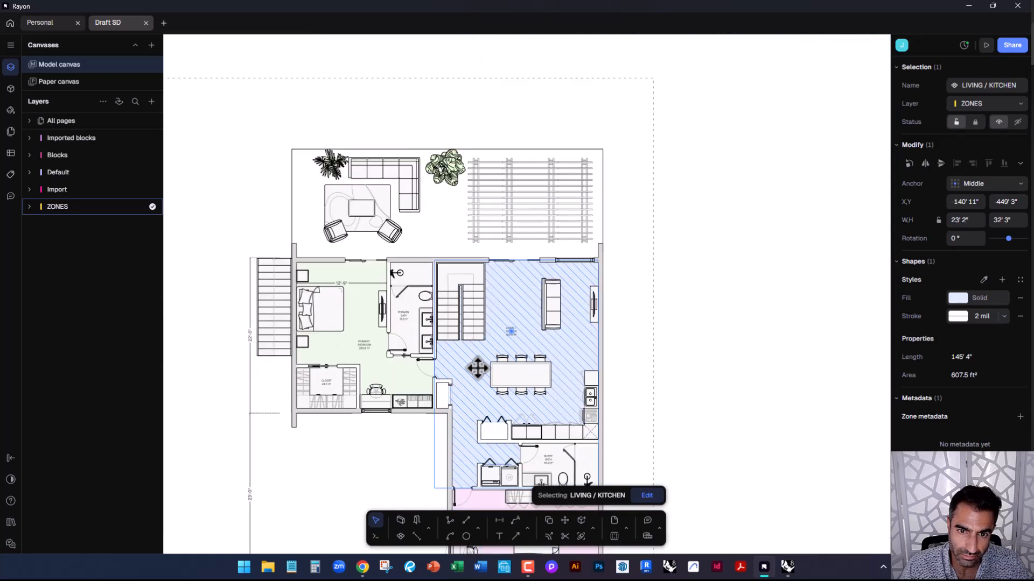
click(694, 358)
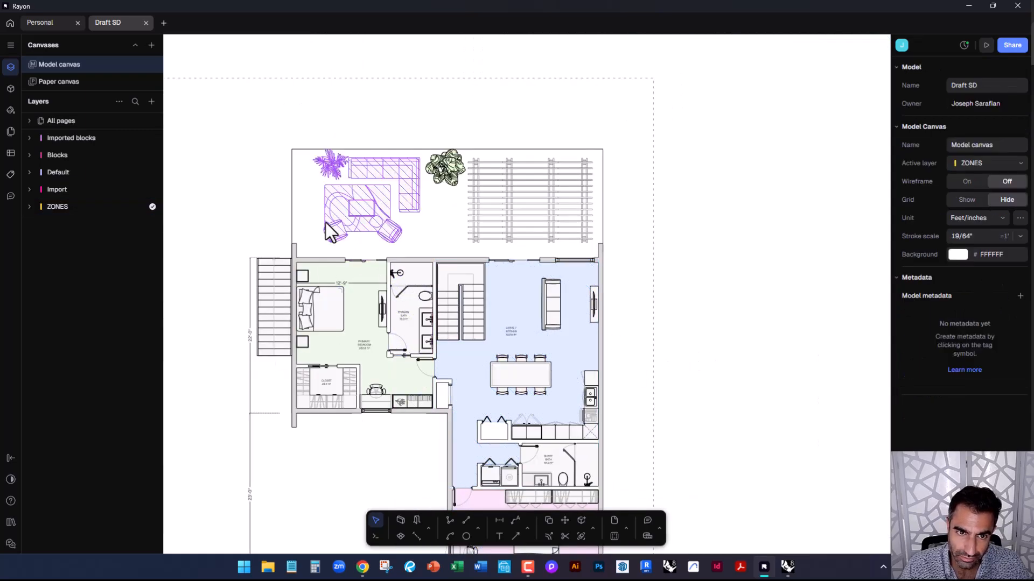
Review the second floor's terrace furnishings, the first floor plan and the furnished house section
scroll(334, 225, up, 3)
scroll(508, 173, down, 3)
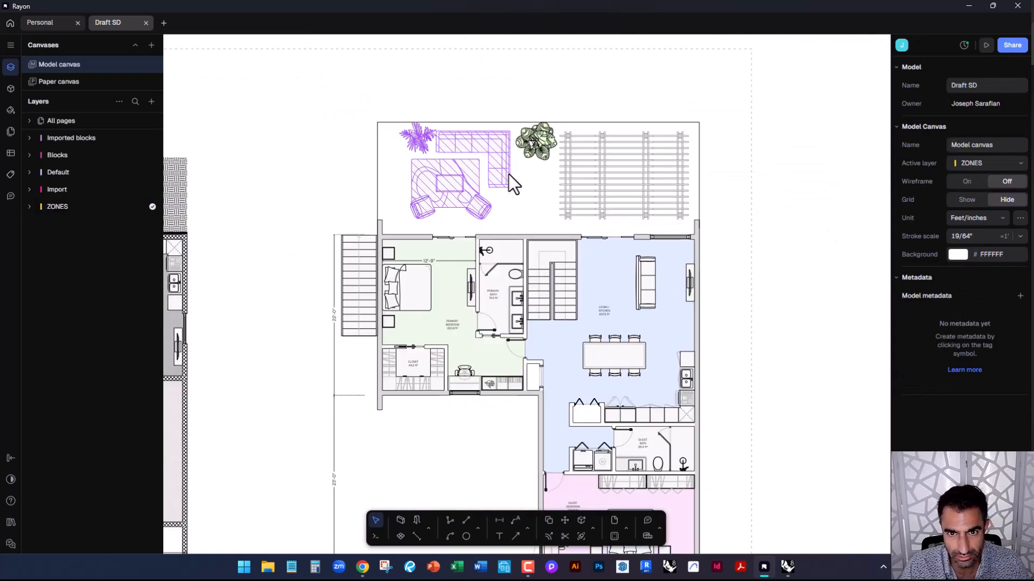
middle_drag(615, 293, 669, 204)
middle_drag(469, 401, 641, 276)
middle_drag(494, 382, 607, 283)
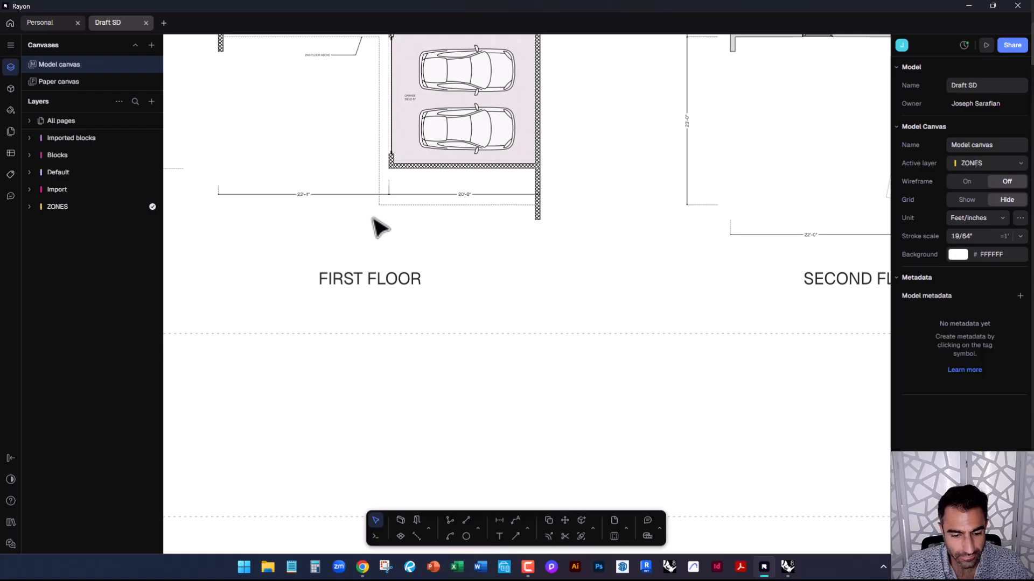
middle_drag(377, 483, 516, 154)
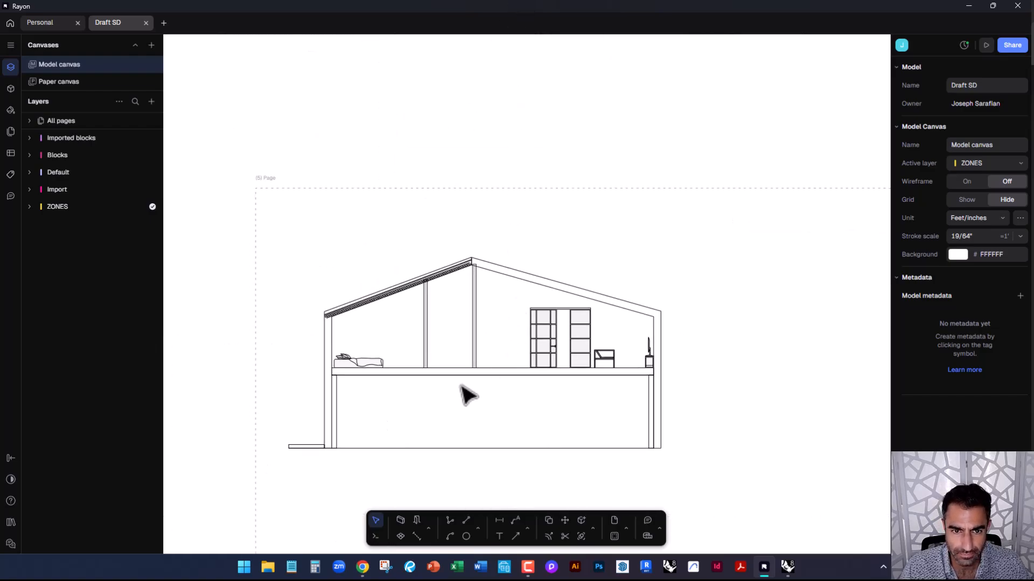
scroll(391, 388, up, 3)
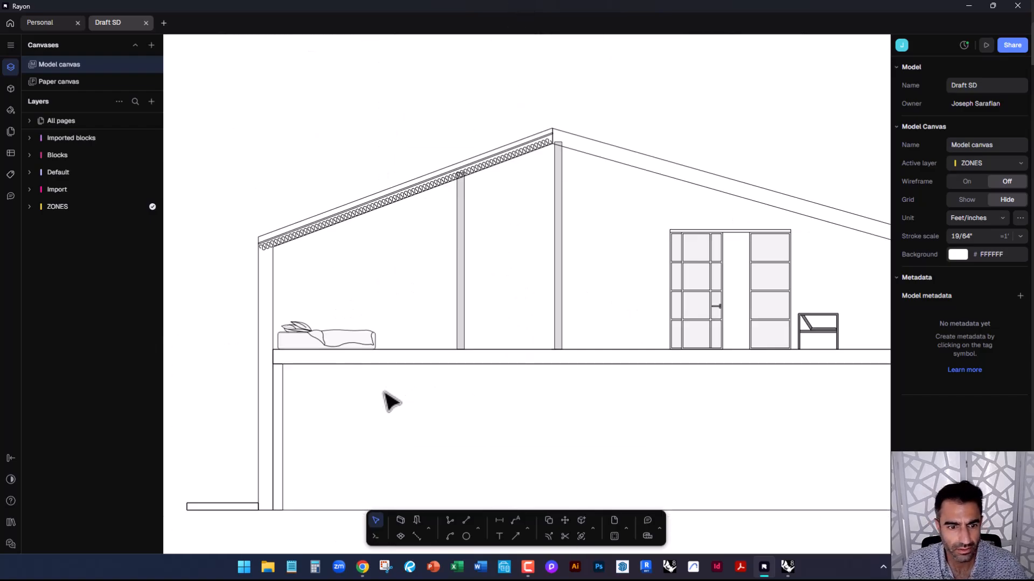
scroll(377, 377, down, 2)
scroll(358, 415, down, 2)
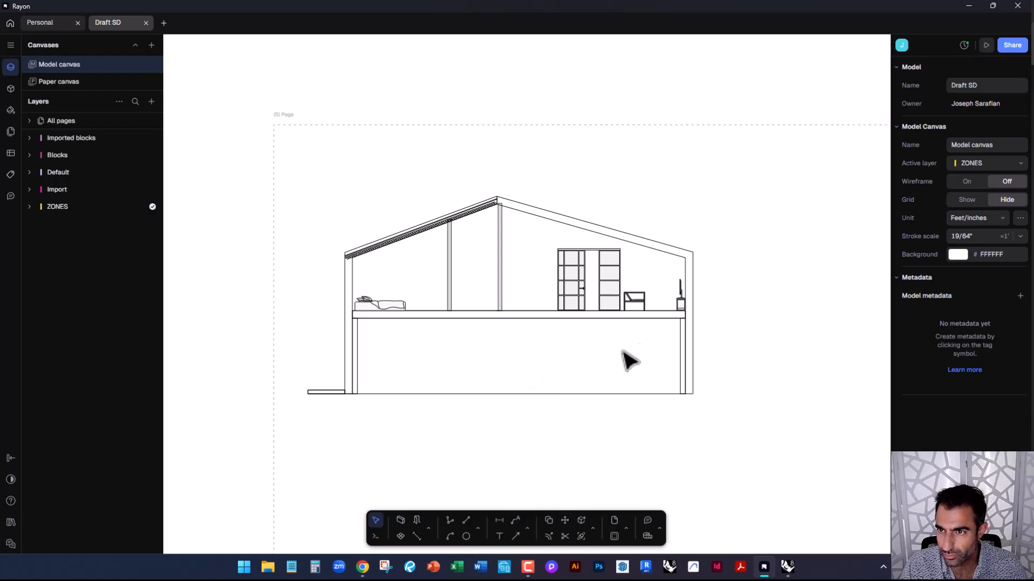
Start a wall and create a new wall style named FLOOR for it
click(399, 519)
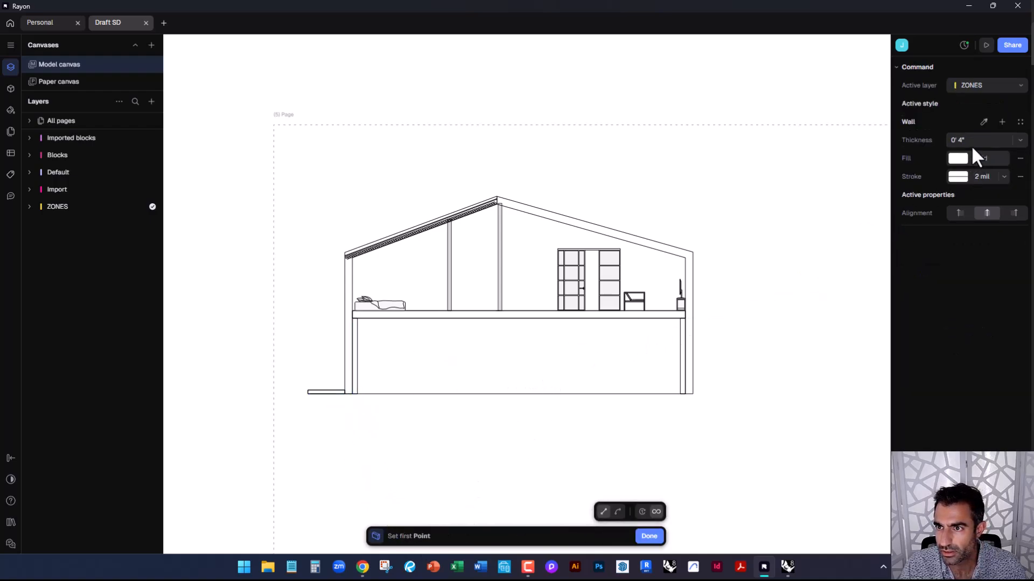
click(1002, 121)
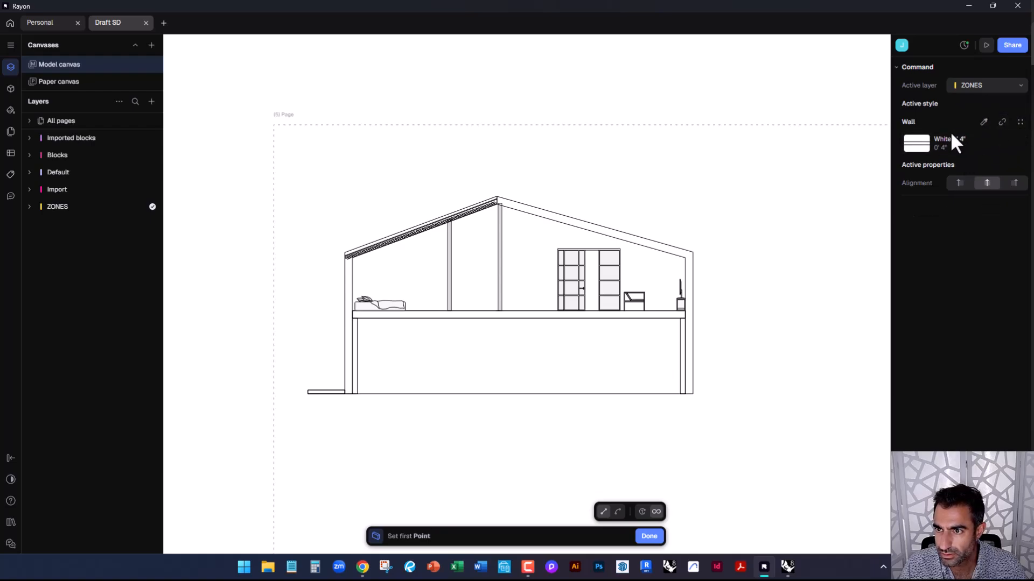
click(936, 141)
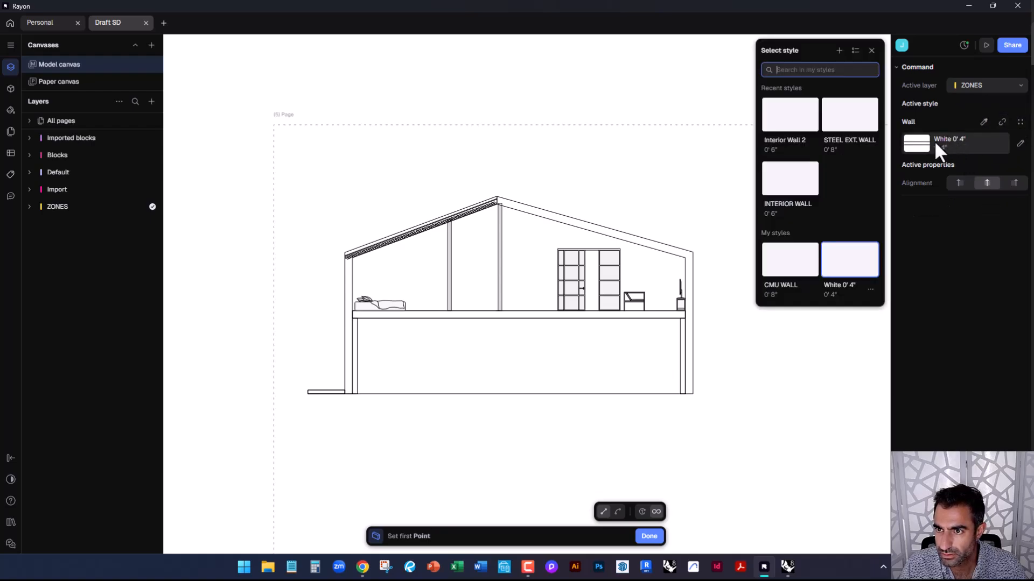
click(839, 51)
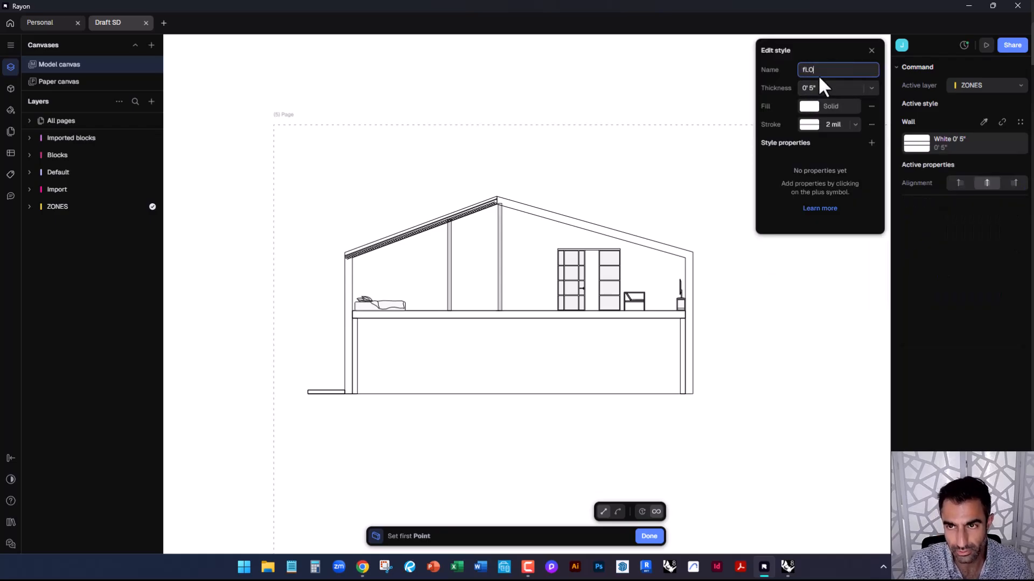
text(FLOOR)
key(Return)
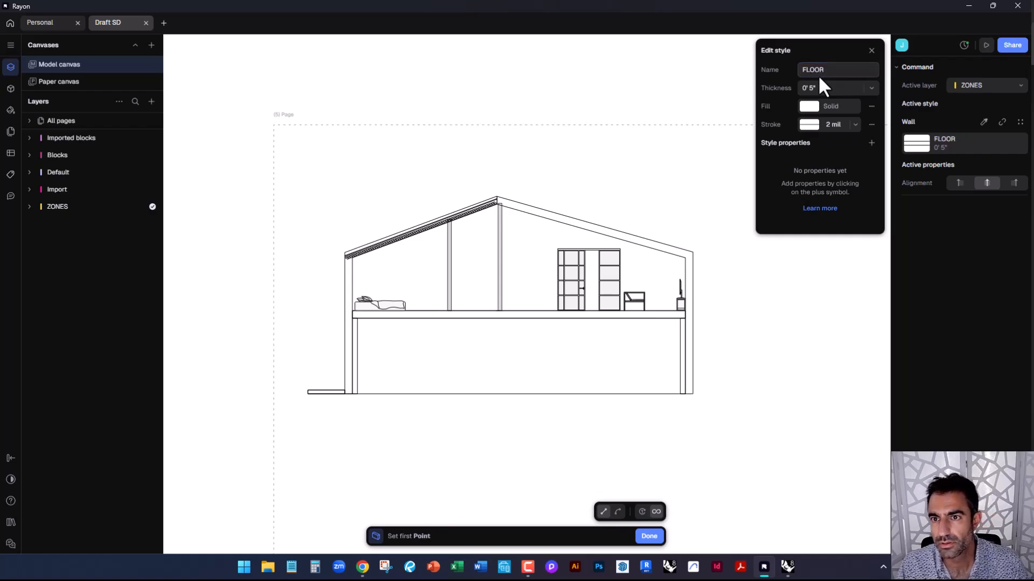
Give the FLOOR wall style a solid gray 787878 fill and a 10 mil stroke
click(837, 110)
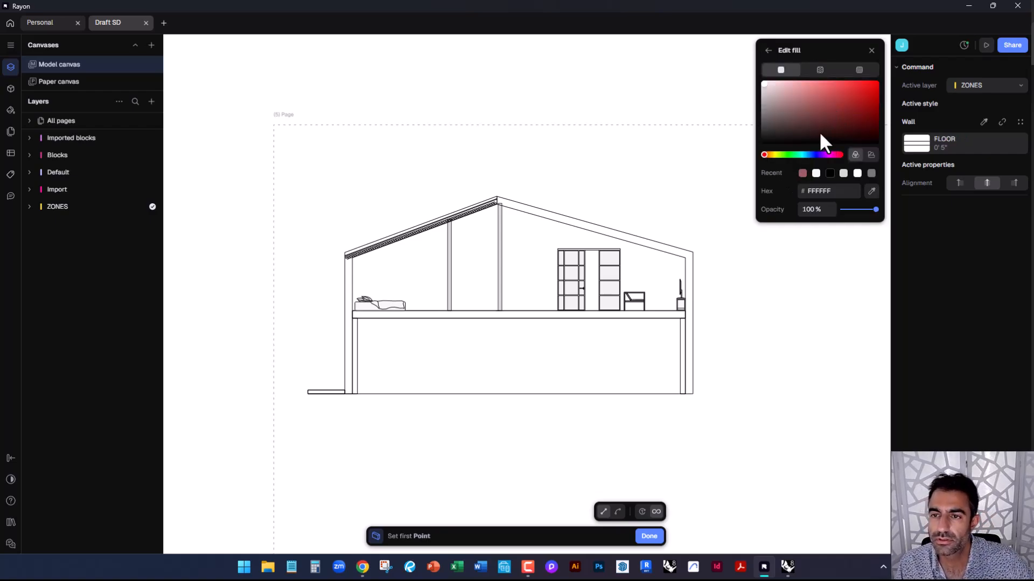
click(871, 173)
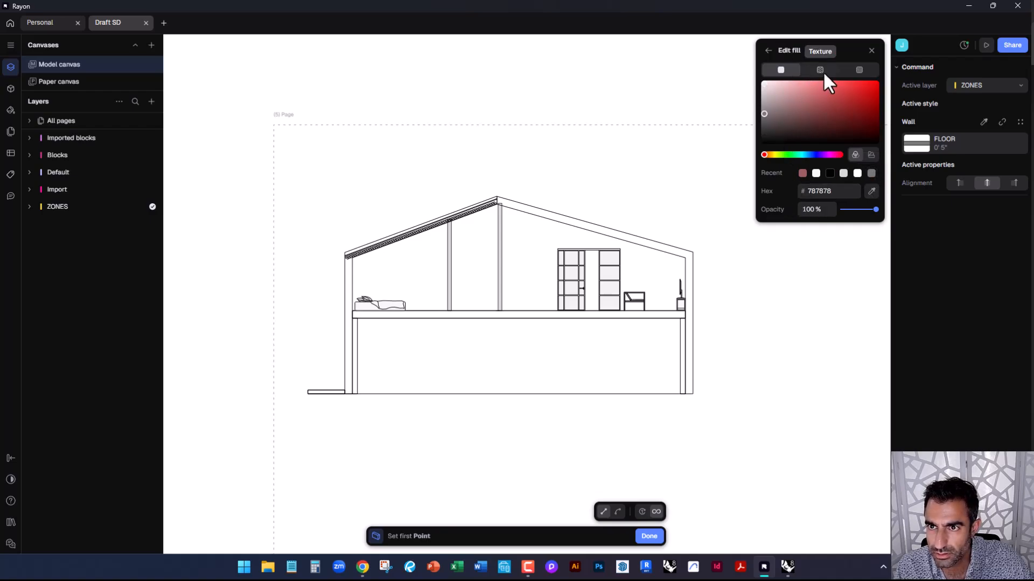
click(767, 51)
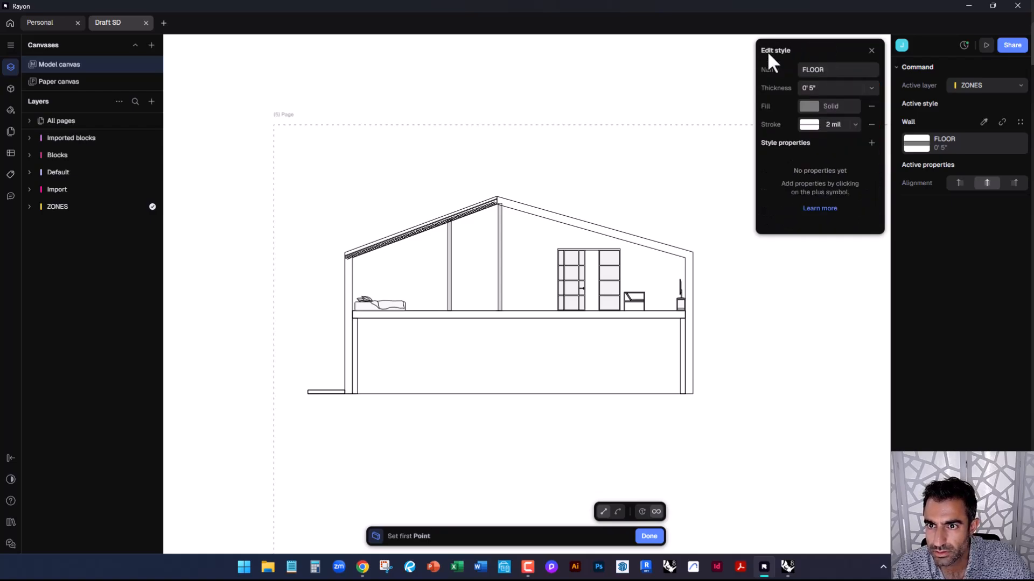
click(854, 125)
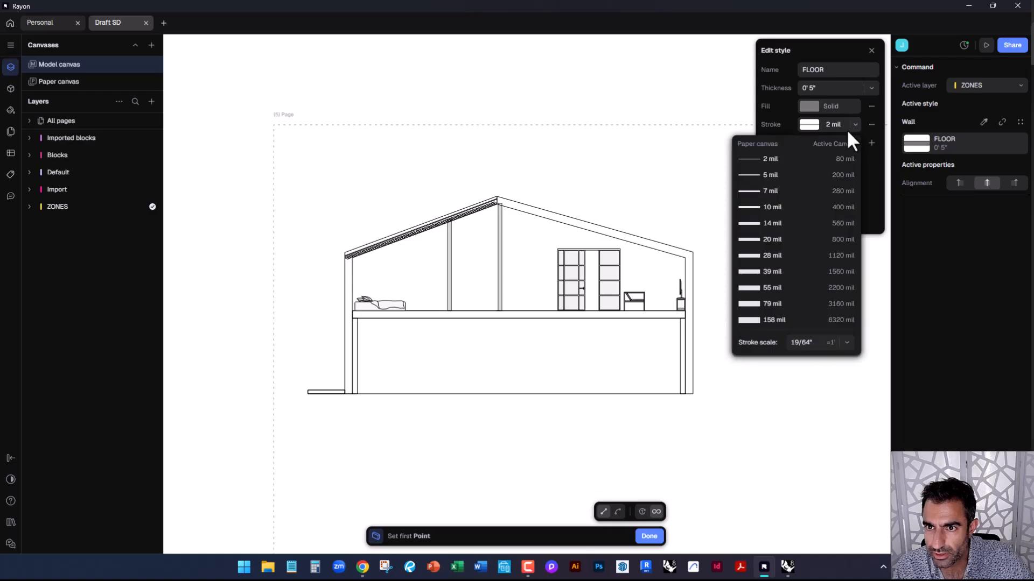
click(774, 207)
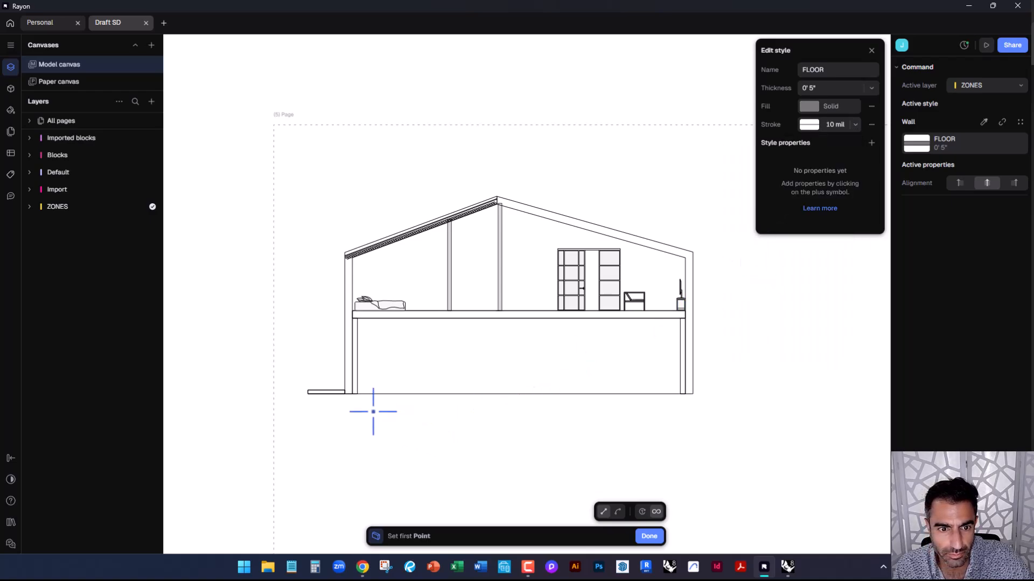
Draw a FLOOR wall about 50'-11" long just below the section's ground line, from the far exterior wall to the outer end of the porch slab
click(693, 394)
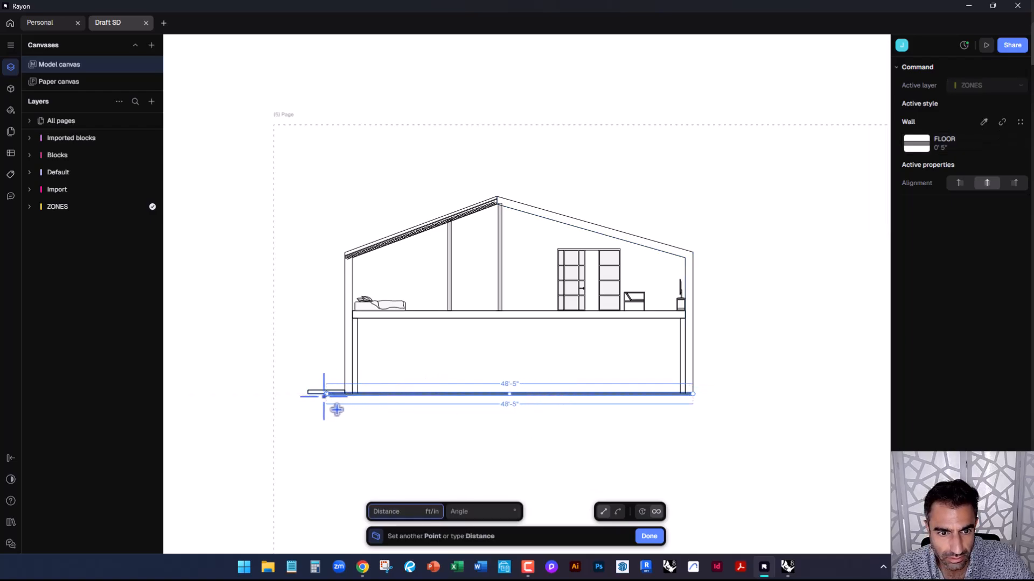
scroll(398, 406, up, 5)
scroll(426, 437, down, 4)
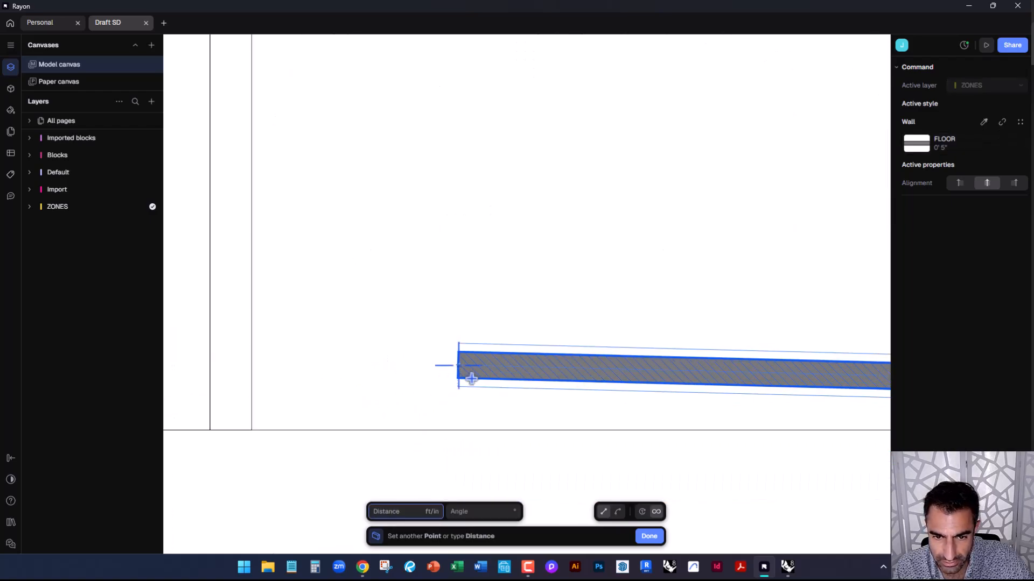
scroll(834, 379, up, 6)
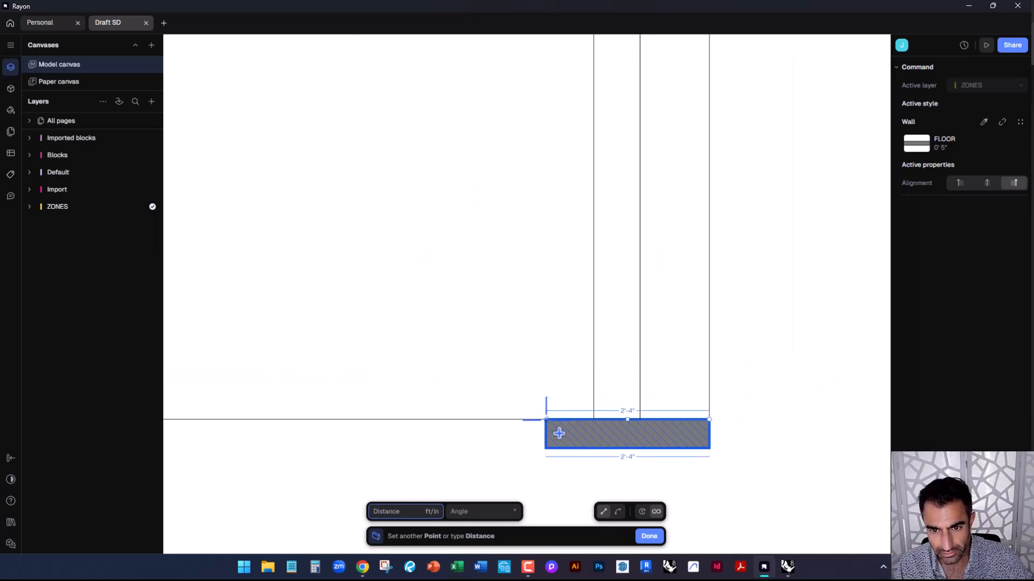
scroll(714, 420, down, 6)
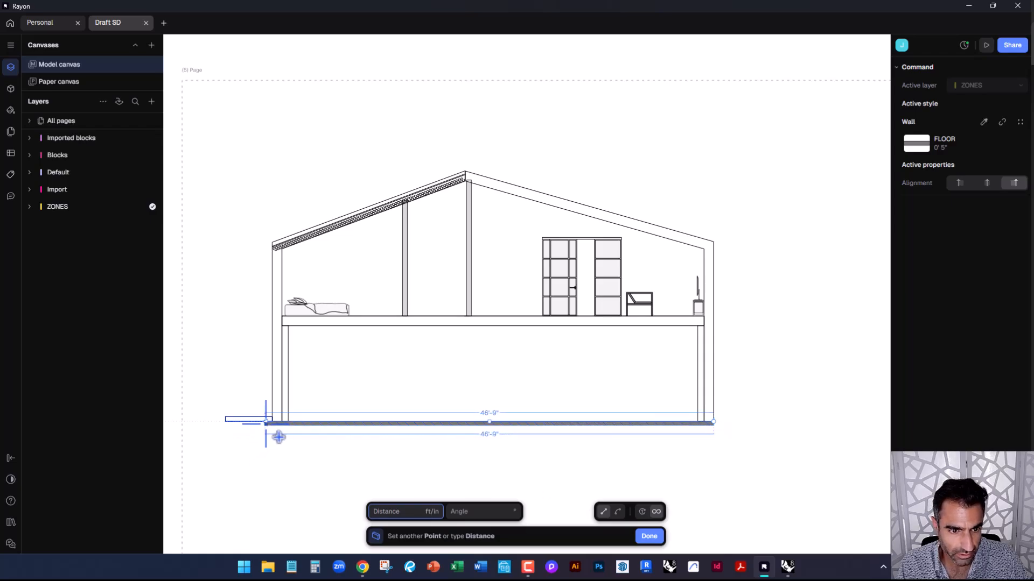
scroll(261, 434, up, 5)
scroll(353, 429, down, 5)
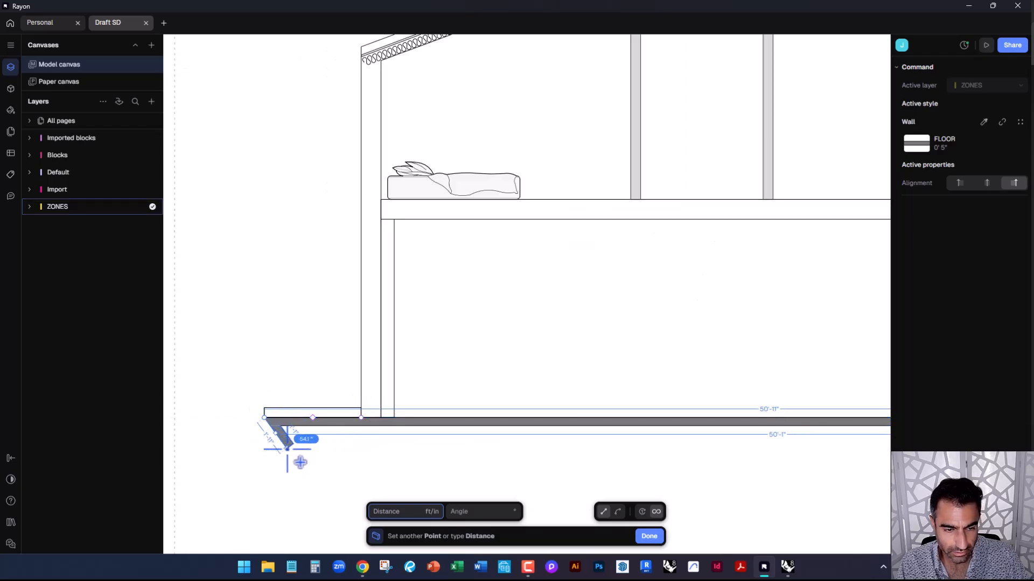
key(Escape)
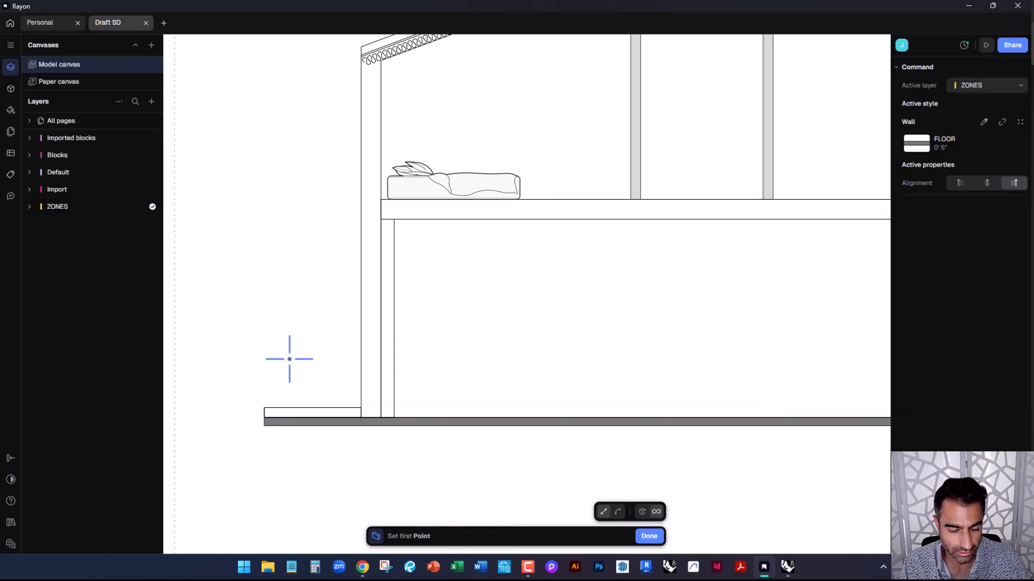
key(Escape)
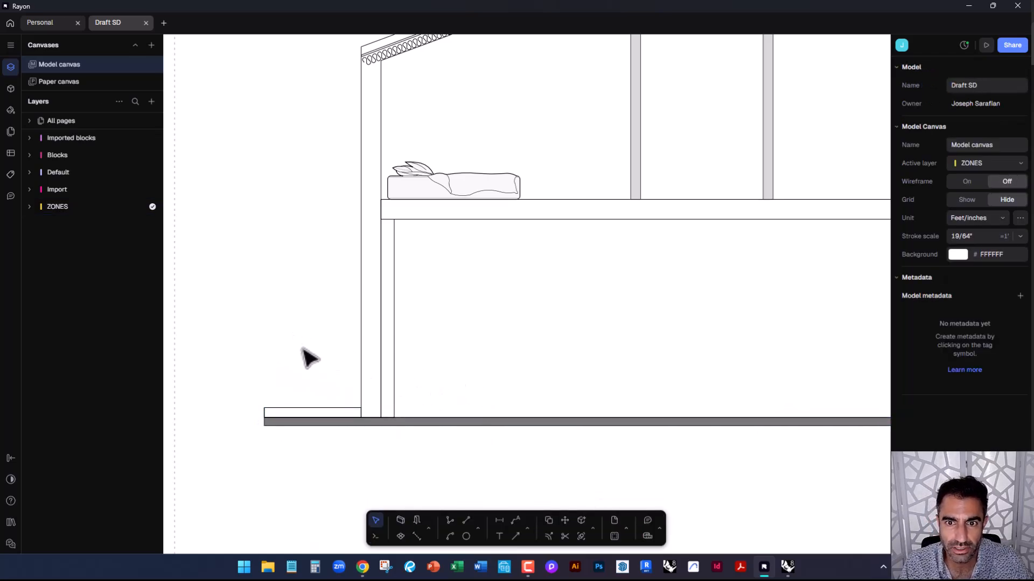
Draw a rectangle about 50'-10" wide and 6'-11" high directly beneath the gray floor wall of the section
scroll(309, 350, down, 3)
scroll(731, 396, up, 5)
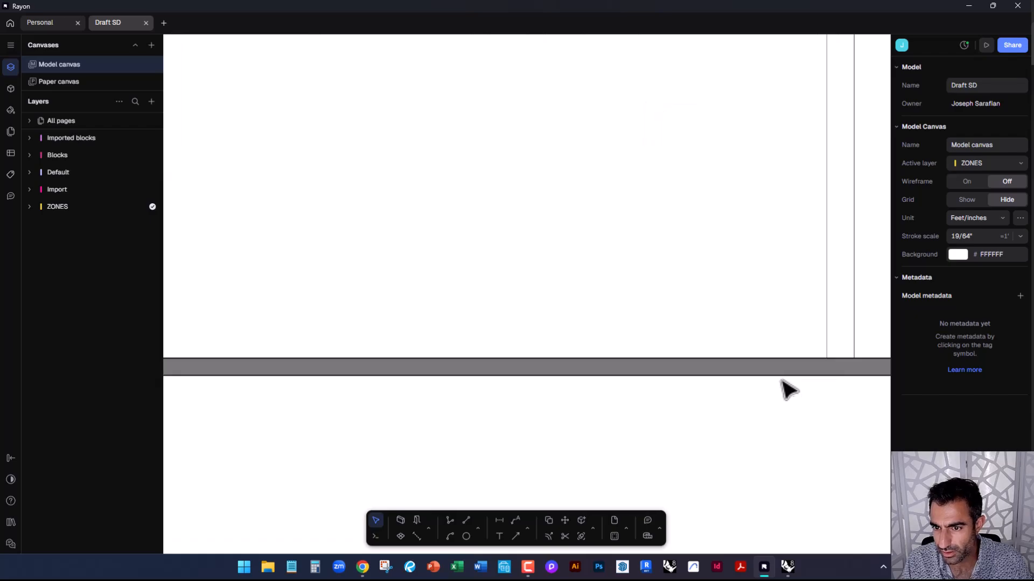
scroll(714, 323, down, 2)
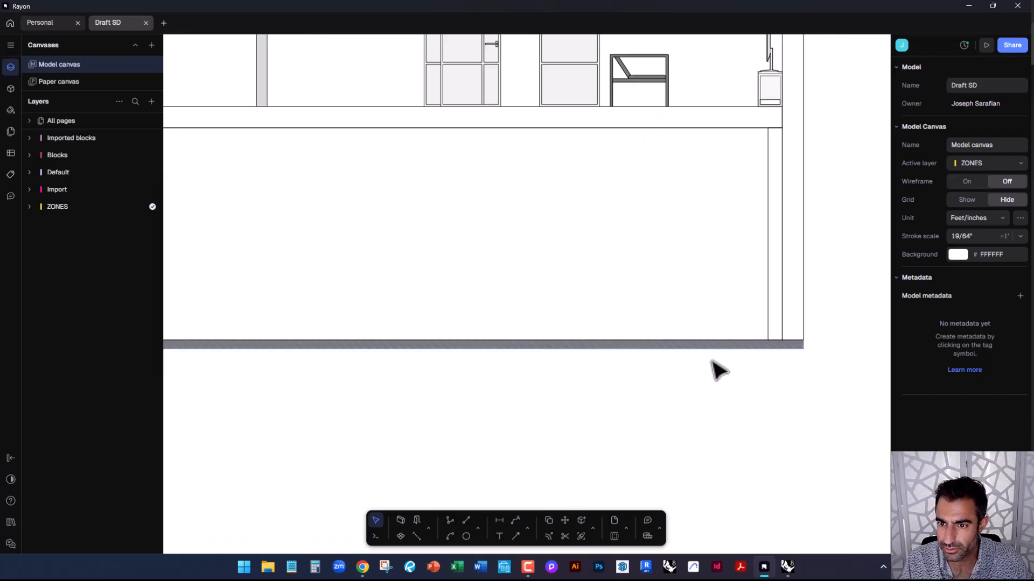
scroll(785, 346, down, 3)
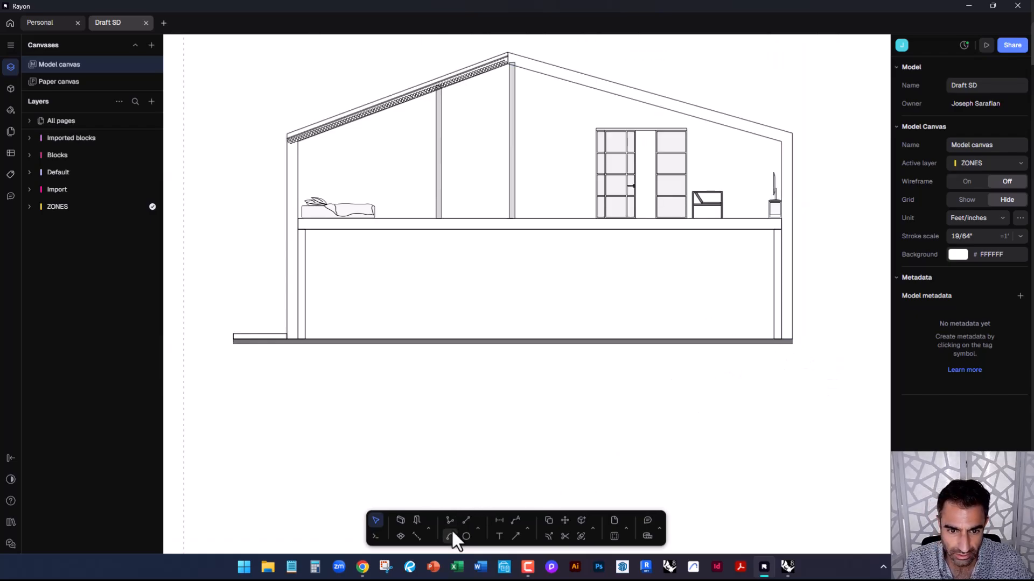
click(477, 528)
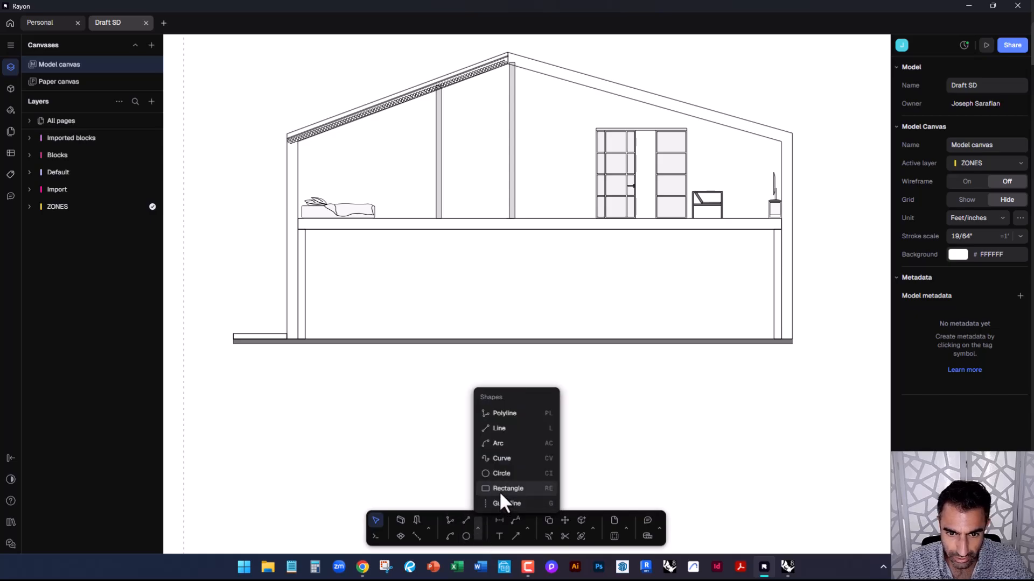
click(499, 490)
click(792, 344)
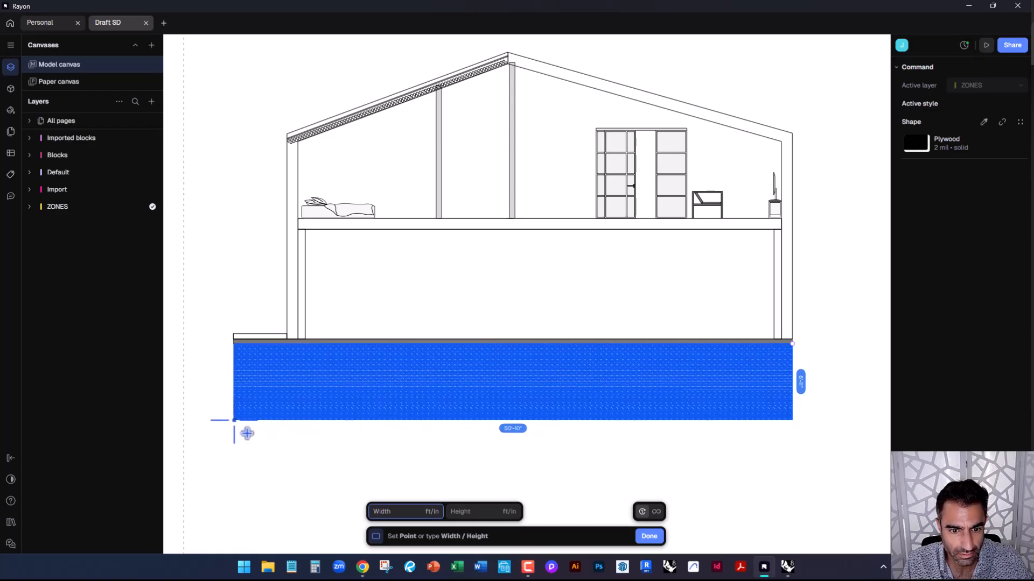
click(247, 433)
click(661, 446)
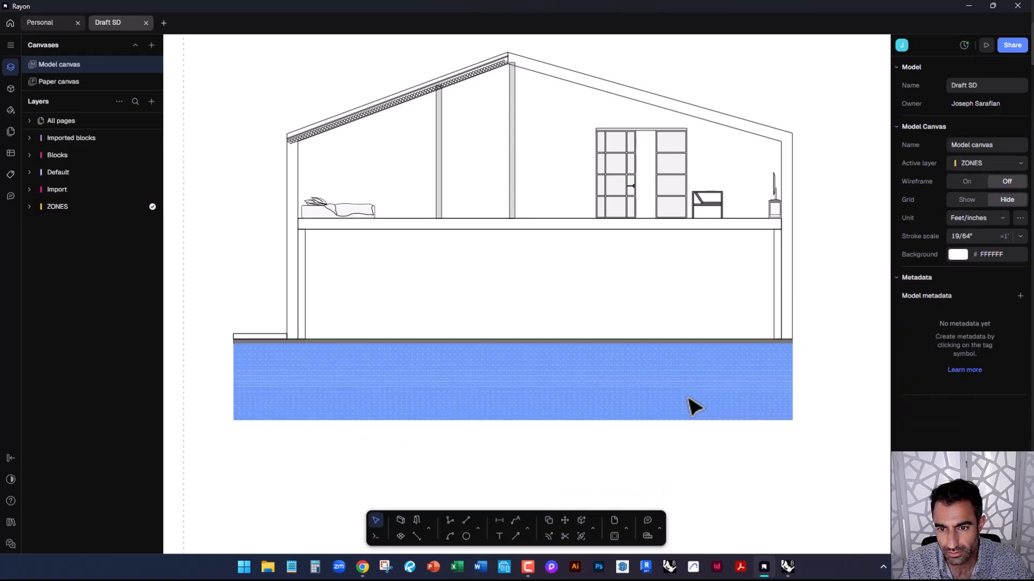
Apply the EARTH style to the rectangle beneath the floor in place of Plywood
scroll(689, 396, up, 8)
scroll(566, 421, down, 6)
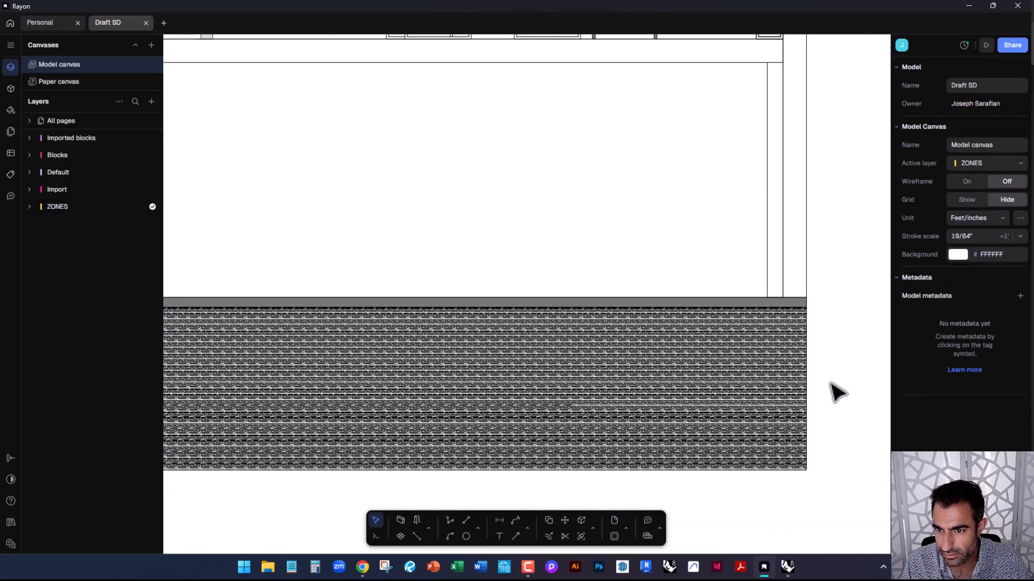
click(794, 396)
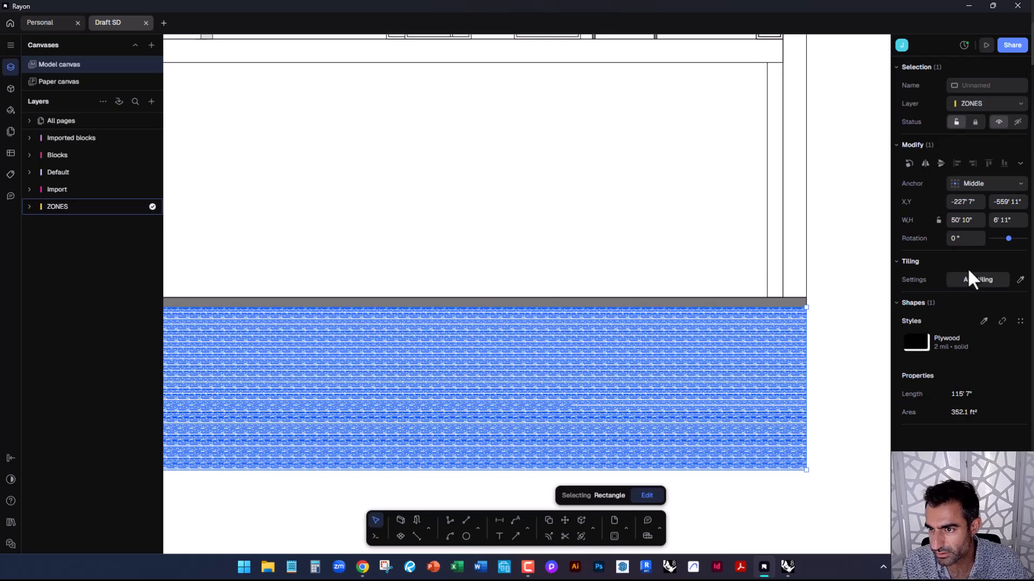
click(941, 345)
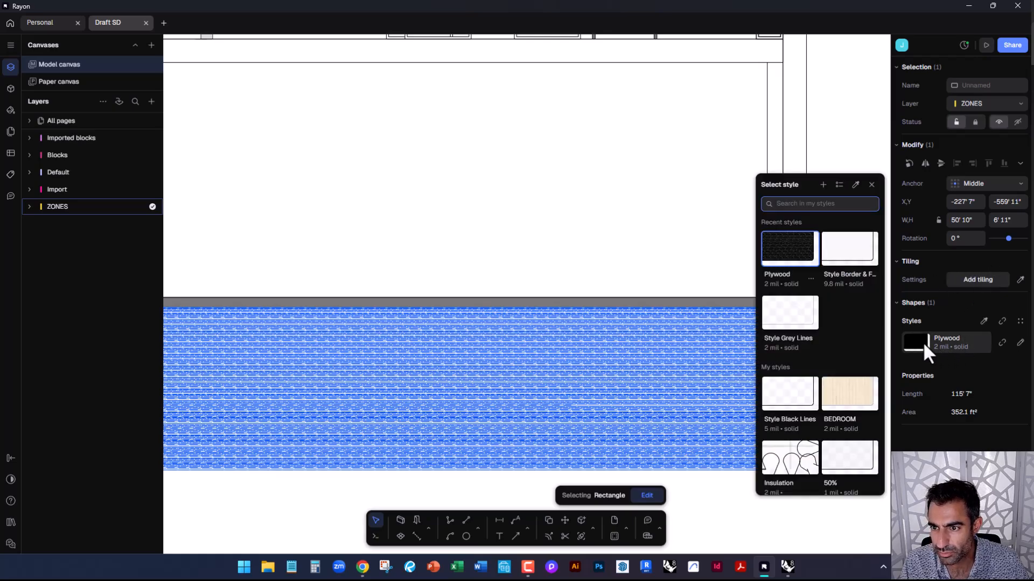
scroll(828, 372, down, 3)
scroll(815, 398, down, 3)
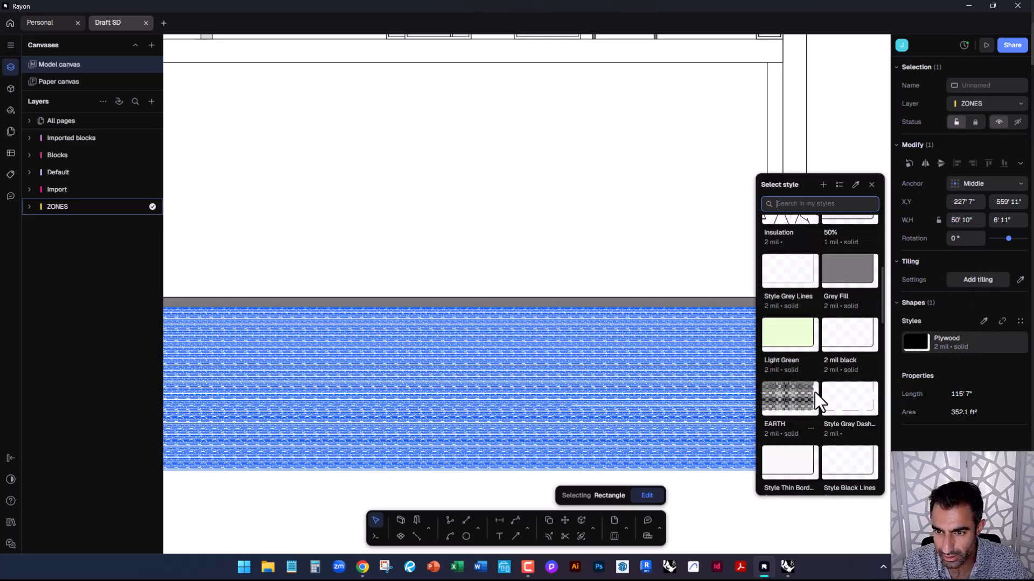
click(805, 280)
click(888, 410)
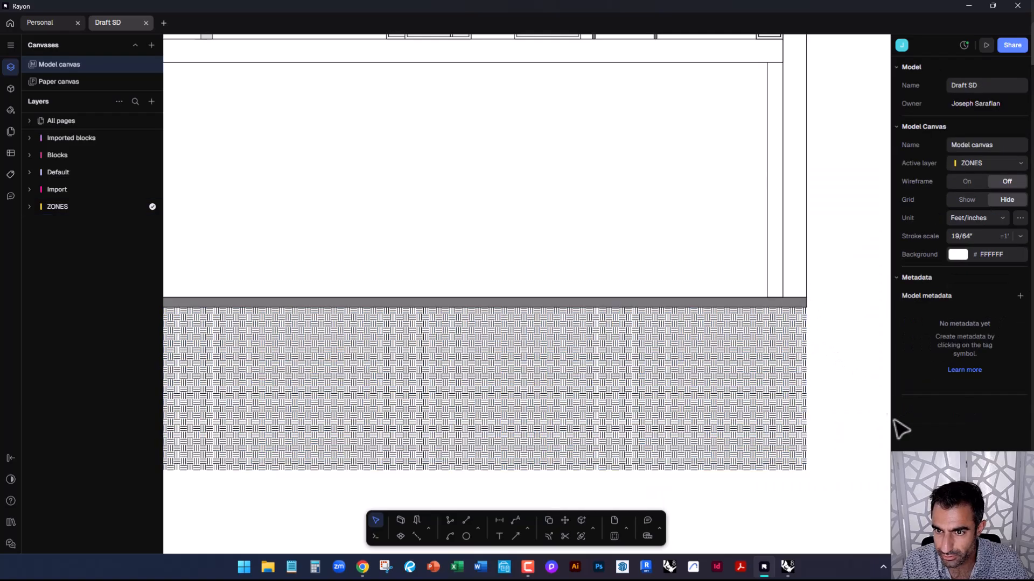
Examine the earth hatch and the gray floor along the whole base of the section, including the porch slab
scroll(745, 438, down, 5)
scroll(740, 449, up, 8)
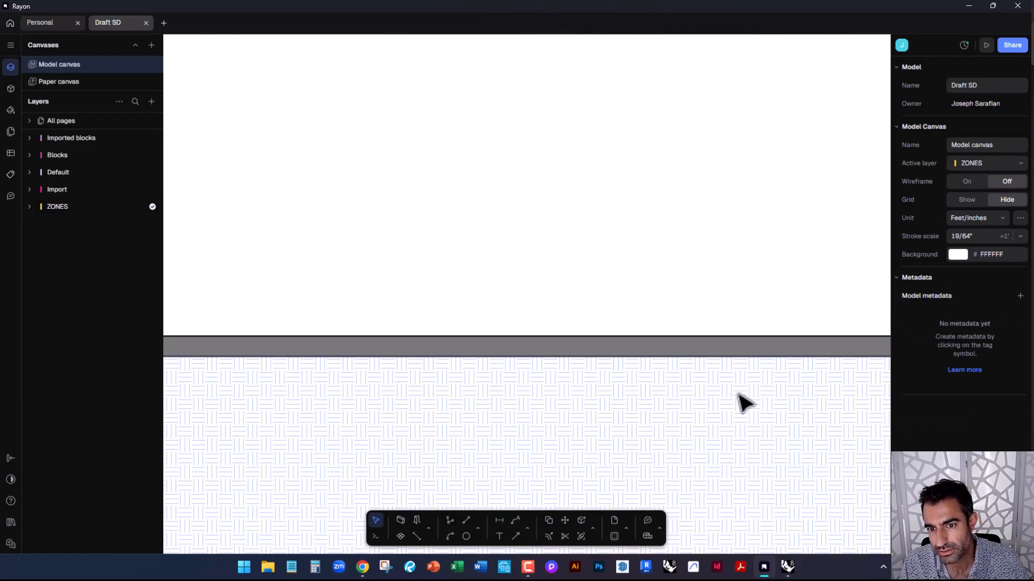
scroll(744, 405, down, 6)
middle_drag(768, 328, 856, 328)
middle_drag(360, 445, 579, 420)
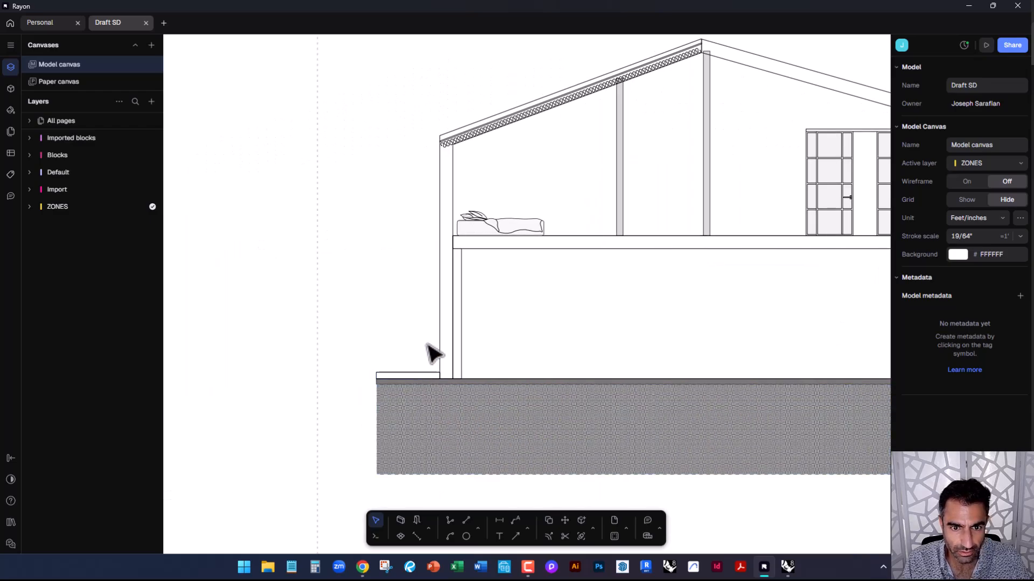
scroll(433, 354, up, 3)
middle_drag(419, 288, 321, 323)
scroll(321, 323, up, 2)
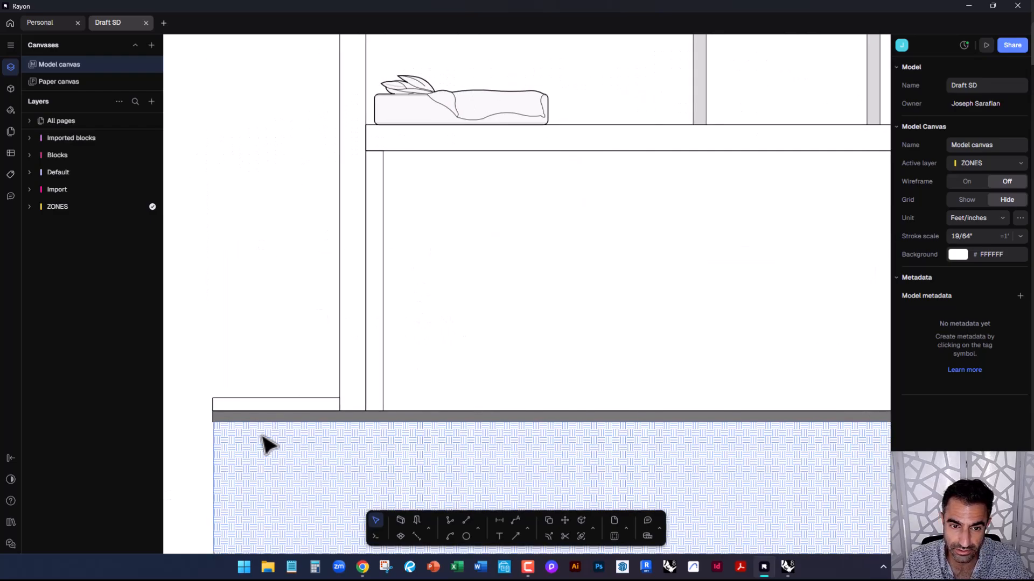
scroll(249, 455, down, 3)
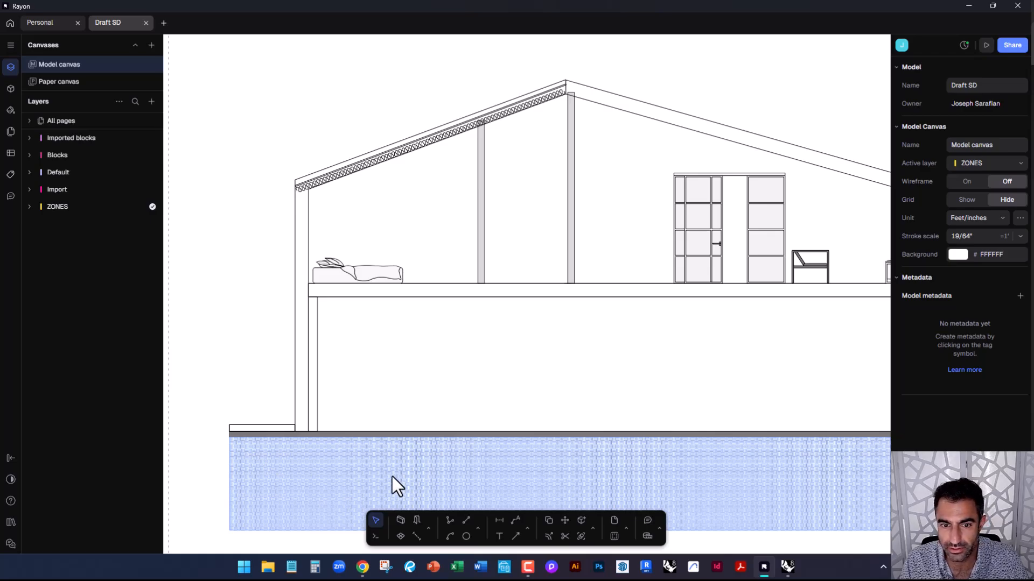
scroll(453, 390, down, 2)
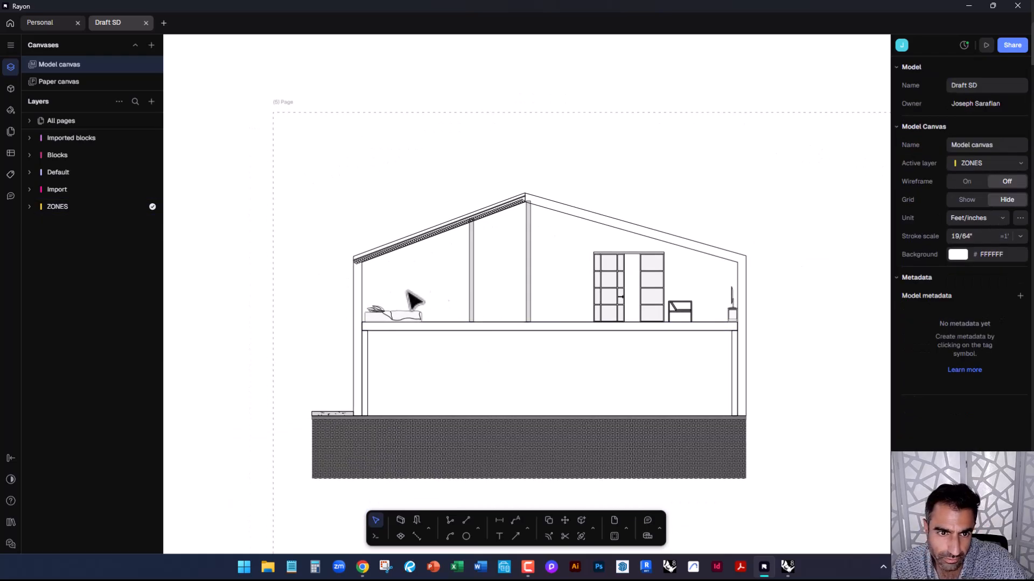
Check the section's placement on its page and the page's format and scale settings
middle_drag(439, 300, 431, 247)
scroll(482, 270, down, 3)
scroll(575, 303, down, 3)
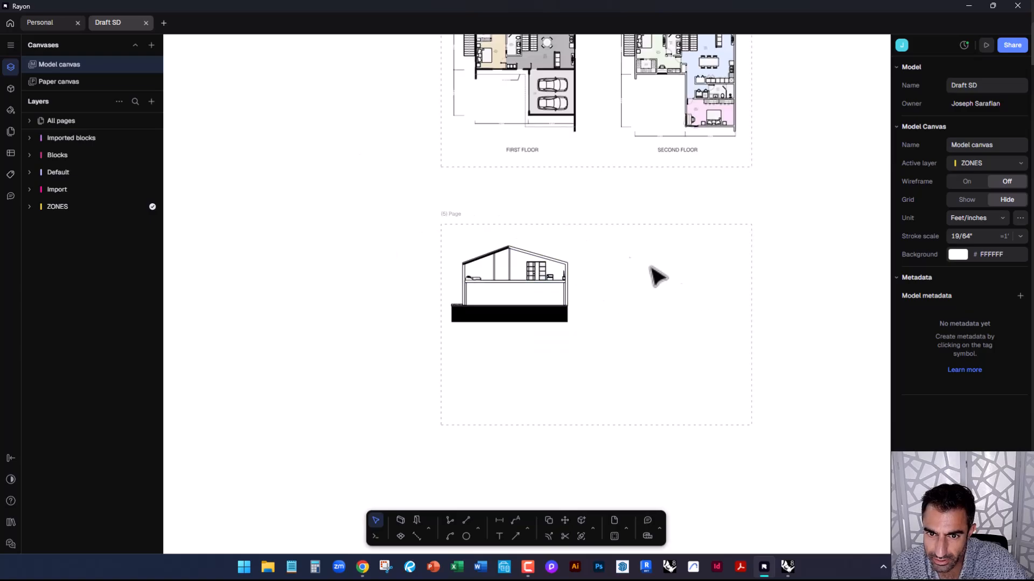
scroll(594, 308, up, 1)
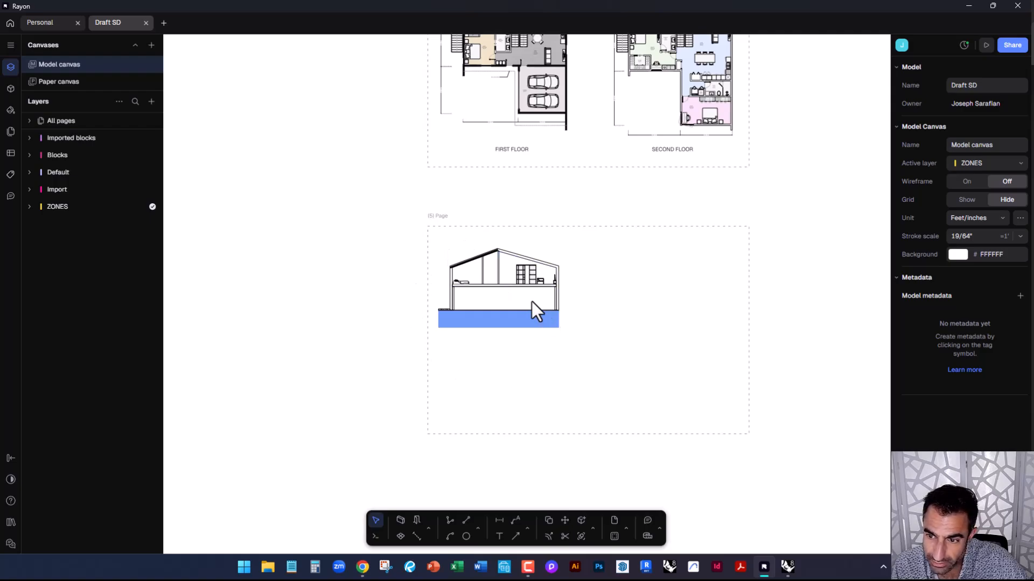
scroll(520, 291, up, 3)
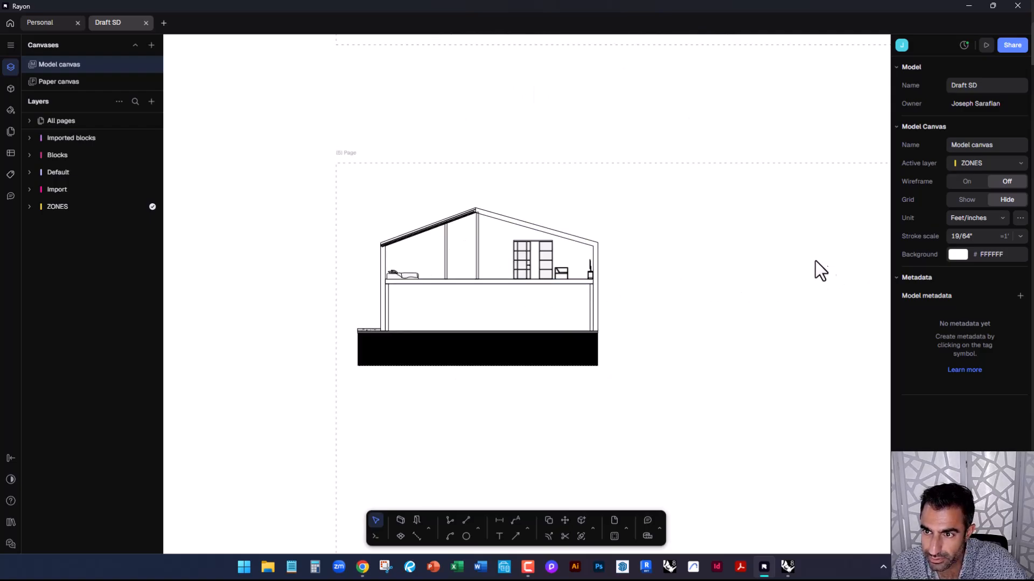
click(351, 162)
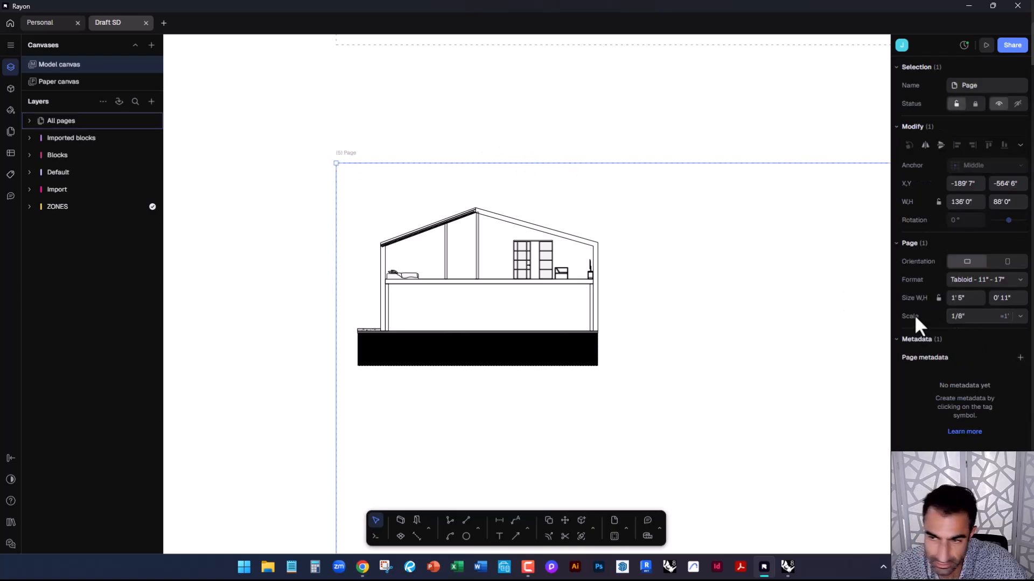
click(690, 144)
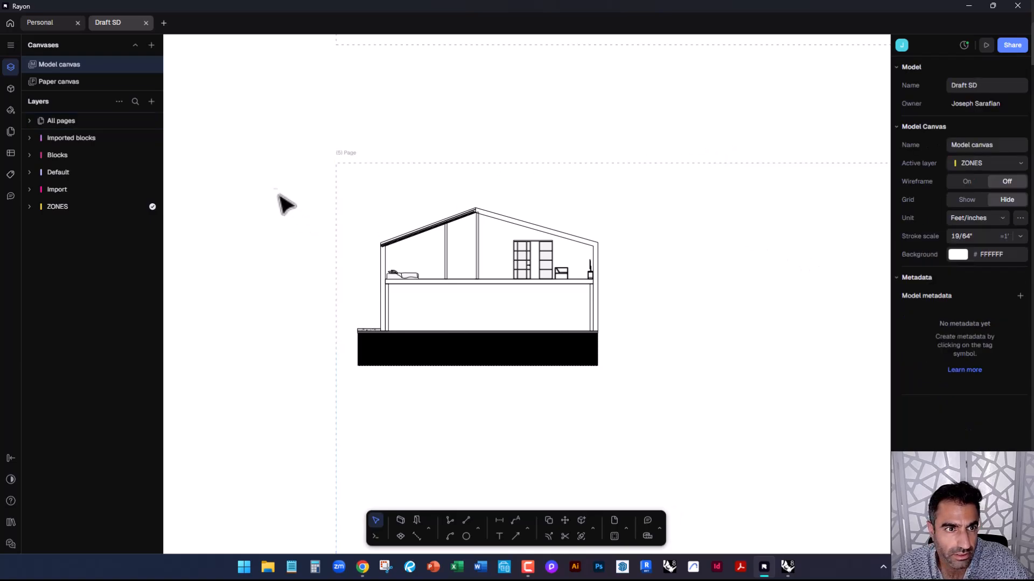
Export Page [5], which holds the section, as a PDF and save the file
click(9, 44)
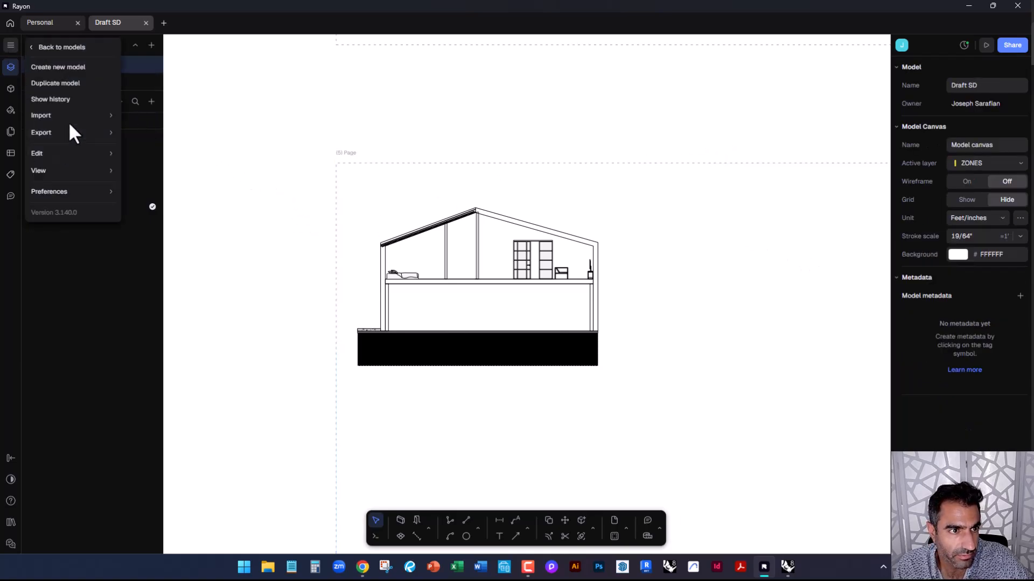
mouse_move(72, 132)
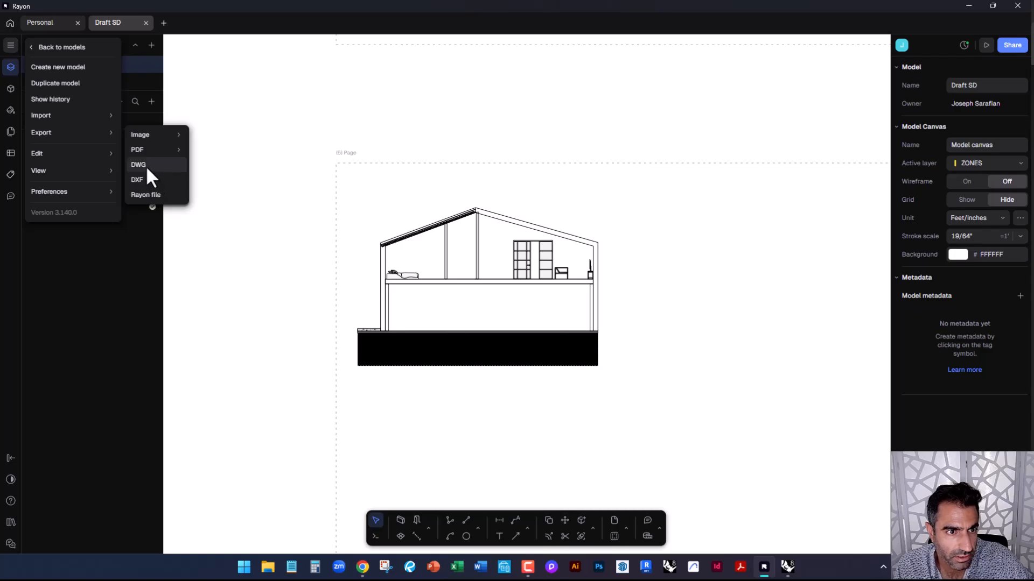
mouse_move(151, 151)
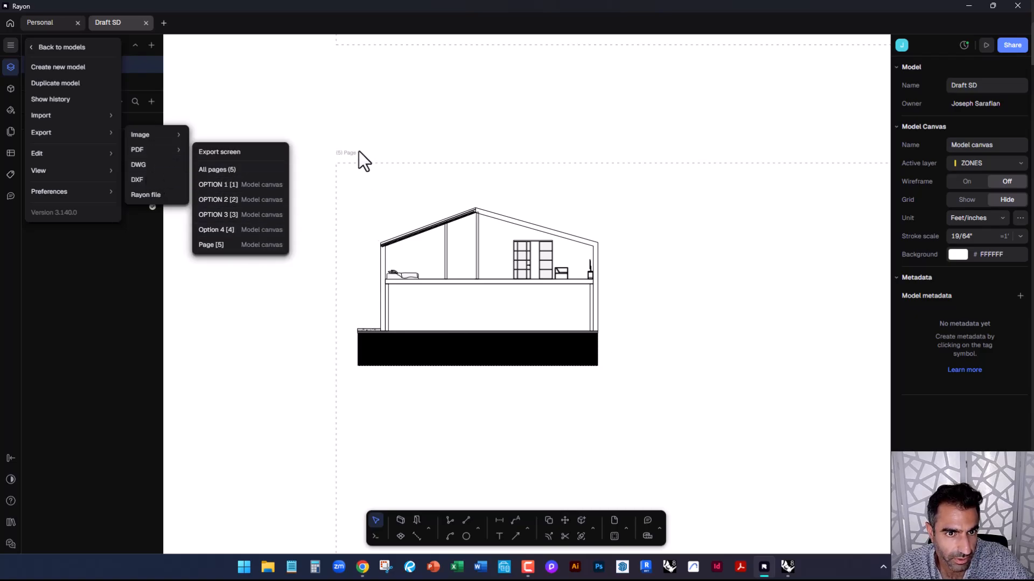
click(233, 245)
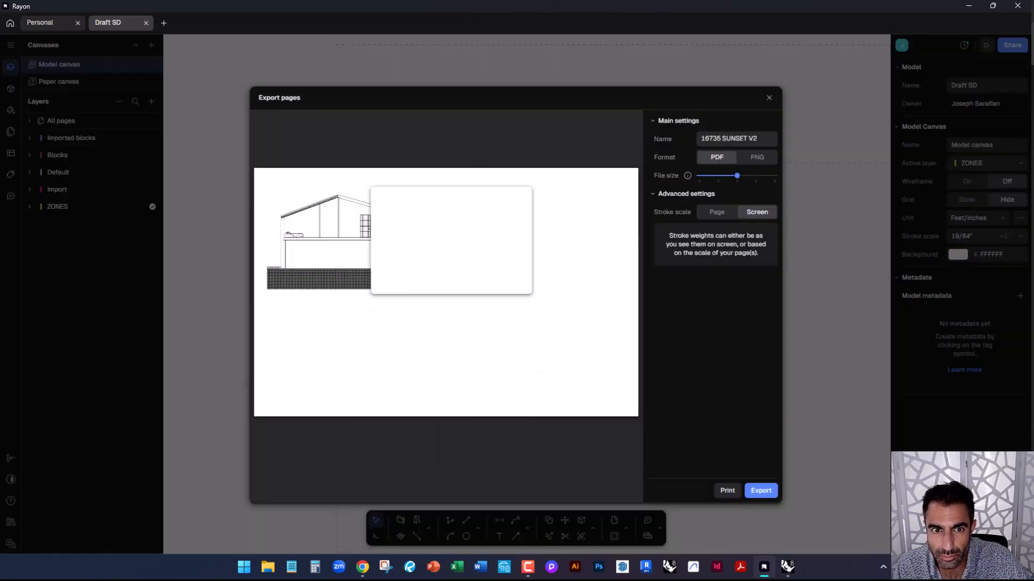
click(748, 494)
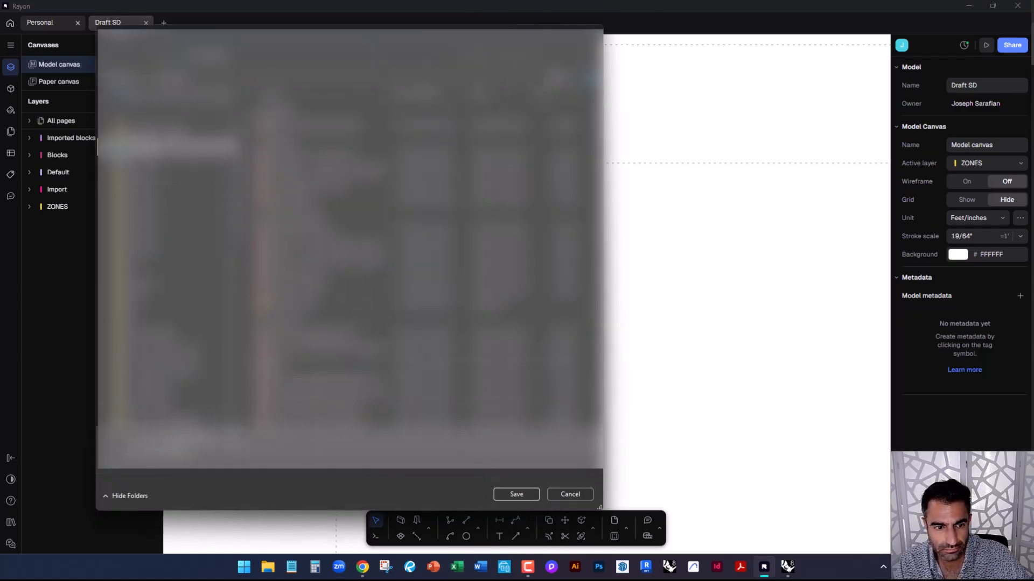
click(191, 439)
text(...)
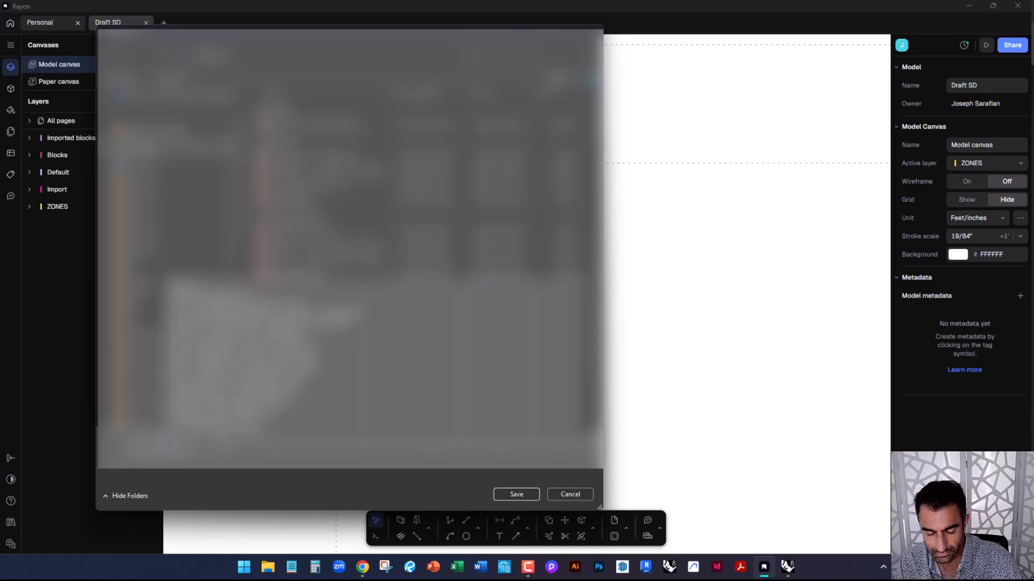
key(Return)
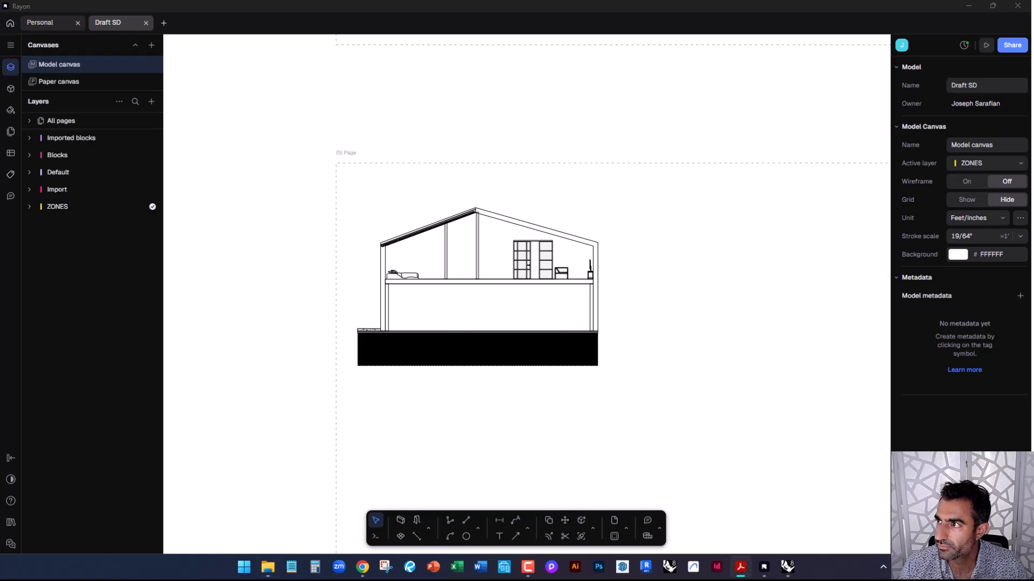
Inspect the exported section in 2.pdf in Acrobat, checking line weights, roof insulation, floor and earth hatches, and furniture up close
drag(1033, 377, 560, 1)
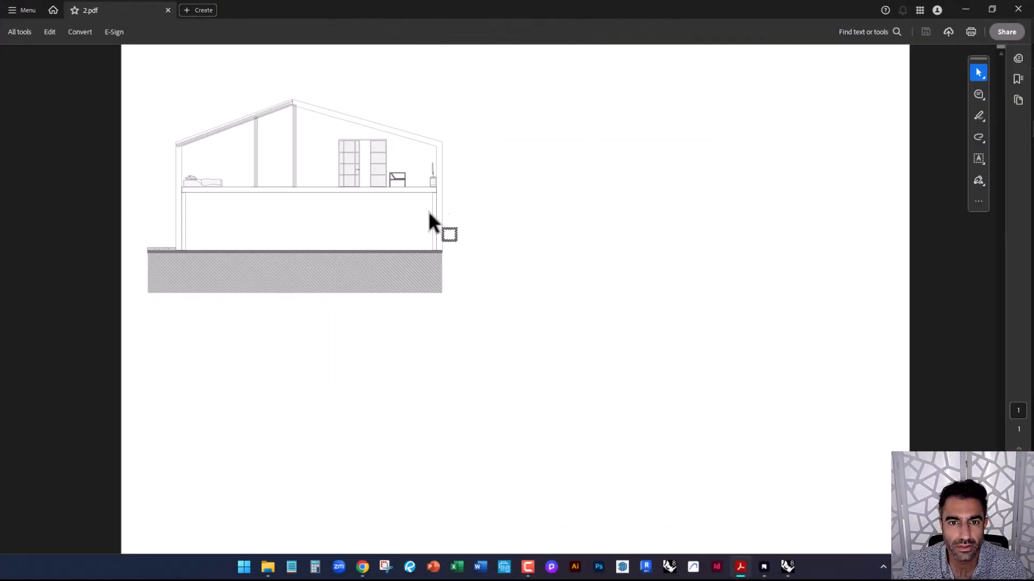
ctrl+scroll(227, 132, up, 2)
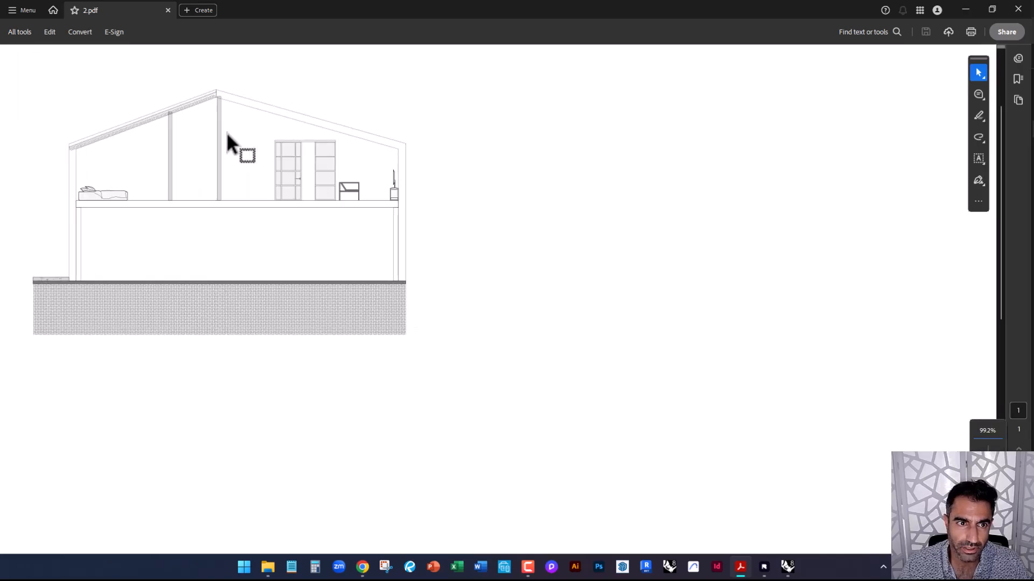
middle_drag(252, 229, 369, 279)
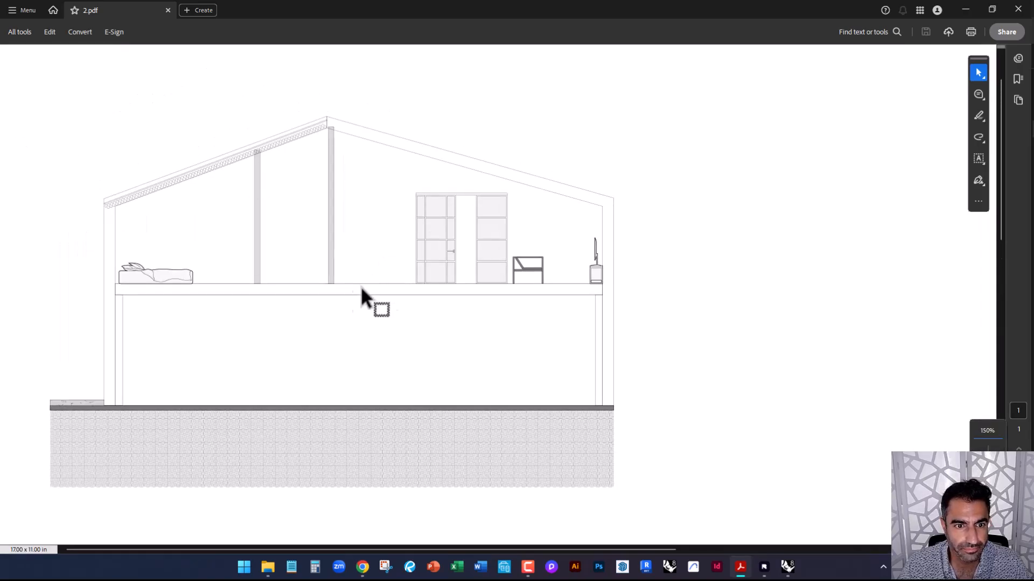
ctrl+scroll(99, 409, up, 4)
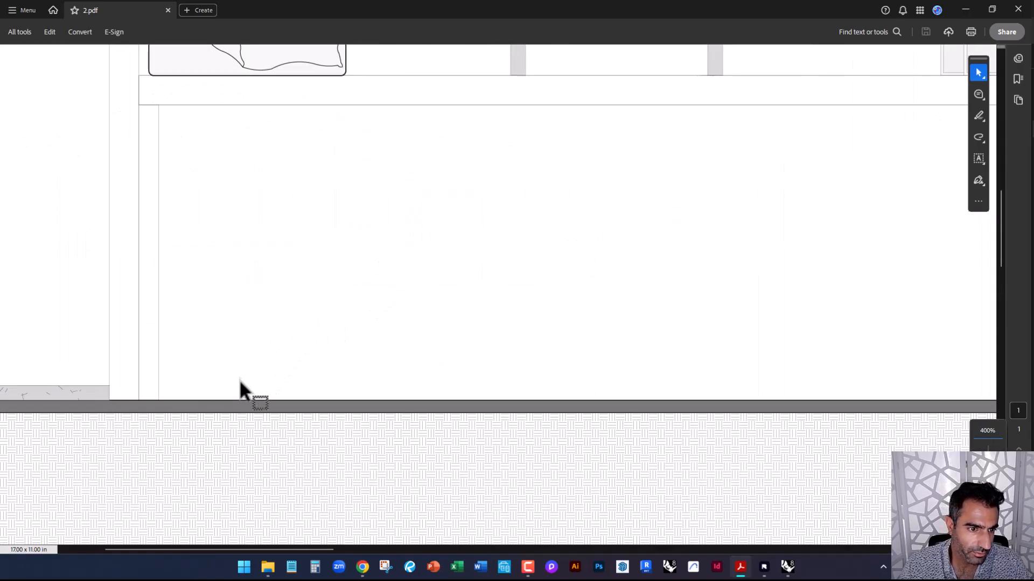
middle_drag(244, 380, 375, 447)
scroll(282, 318, up, 5)
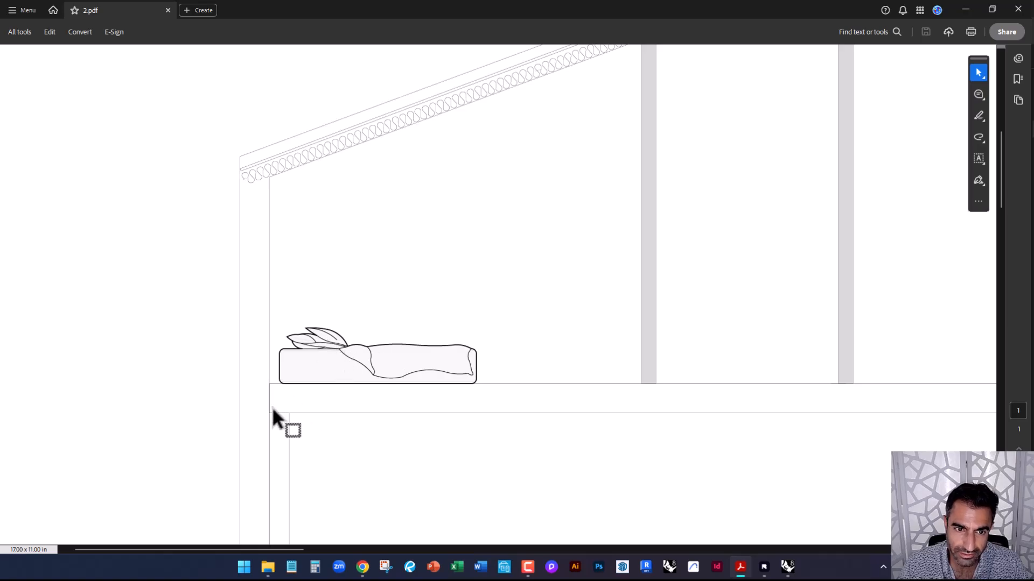
ctrl+scroll(273, 408, down, 2)
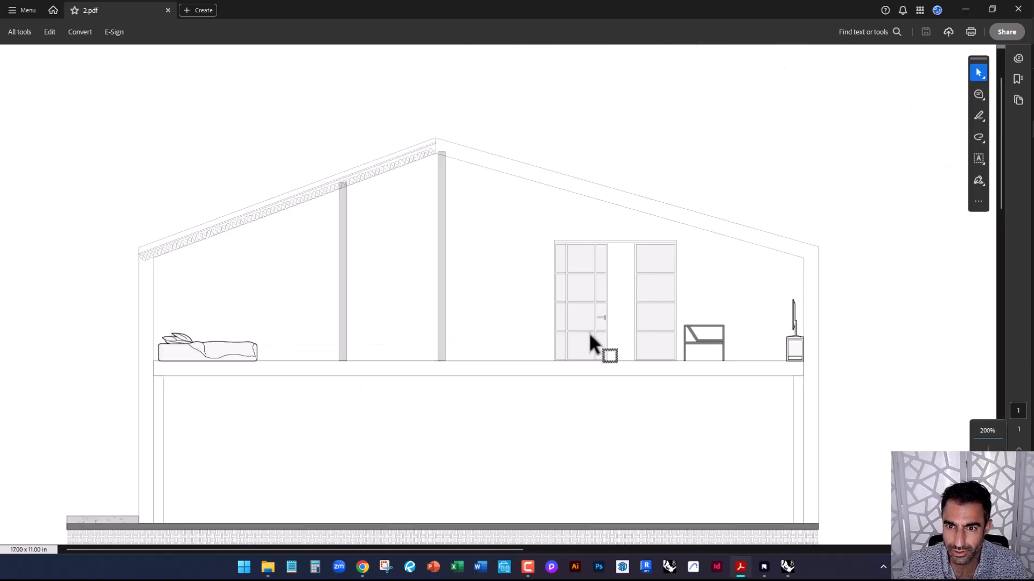
ctrl+scroll(762, 289, up, 4)
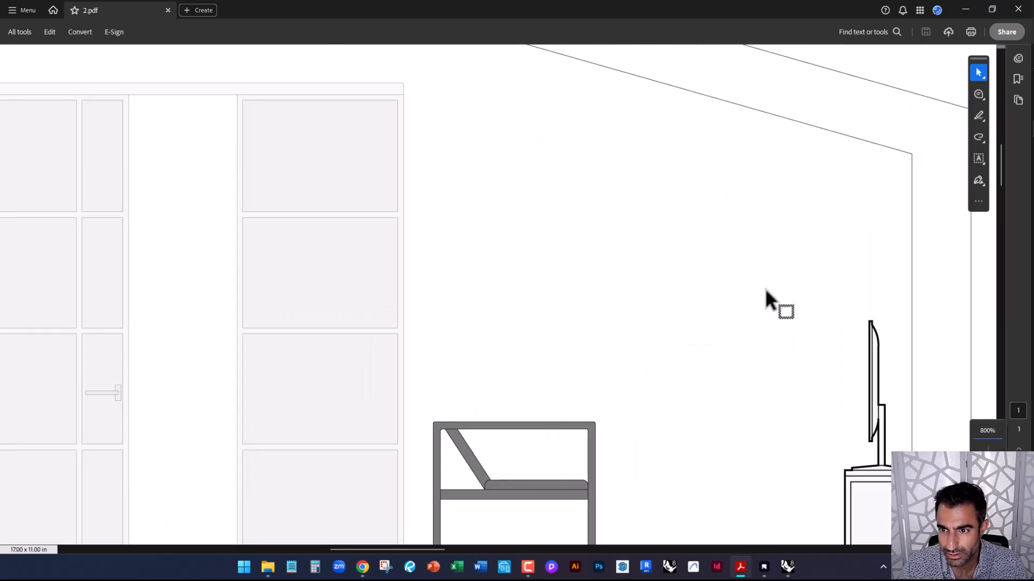
ctrl+scroll(766, 290, down, 4)
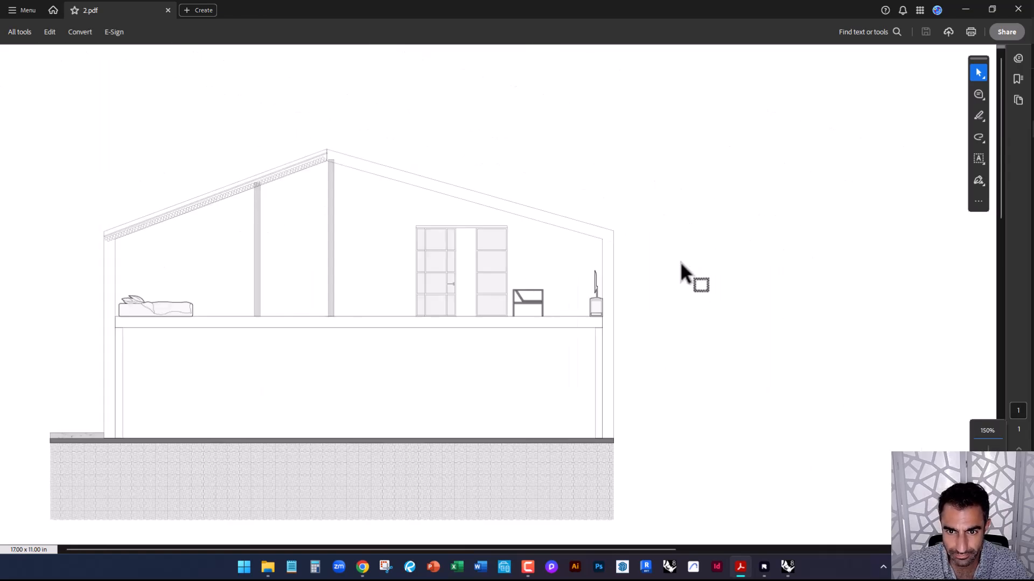